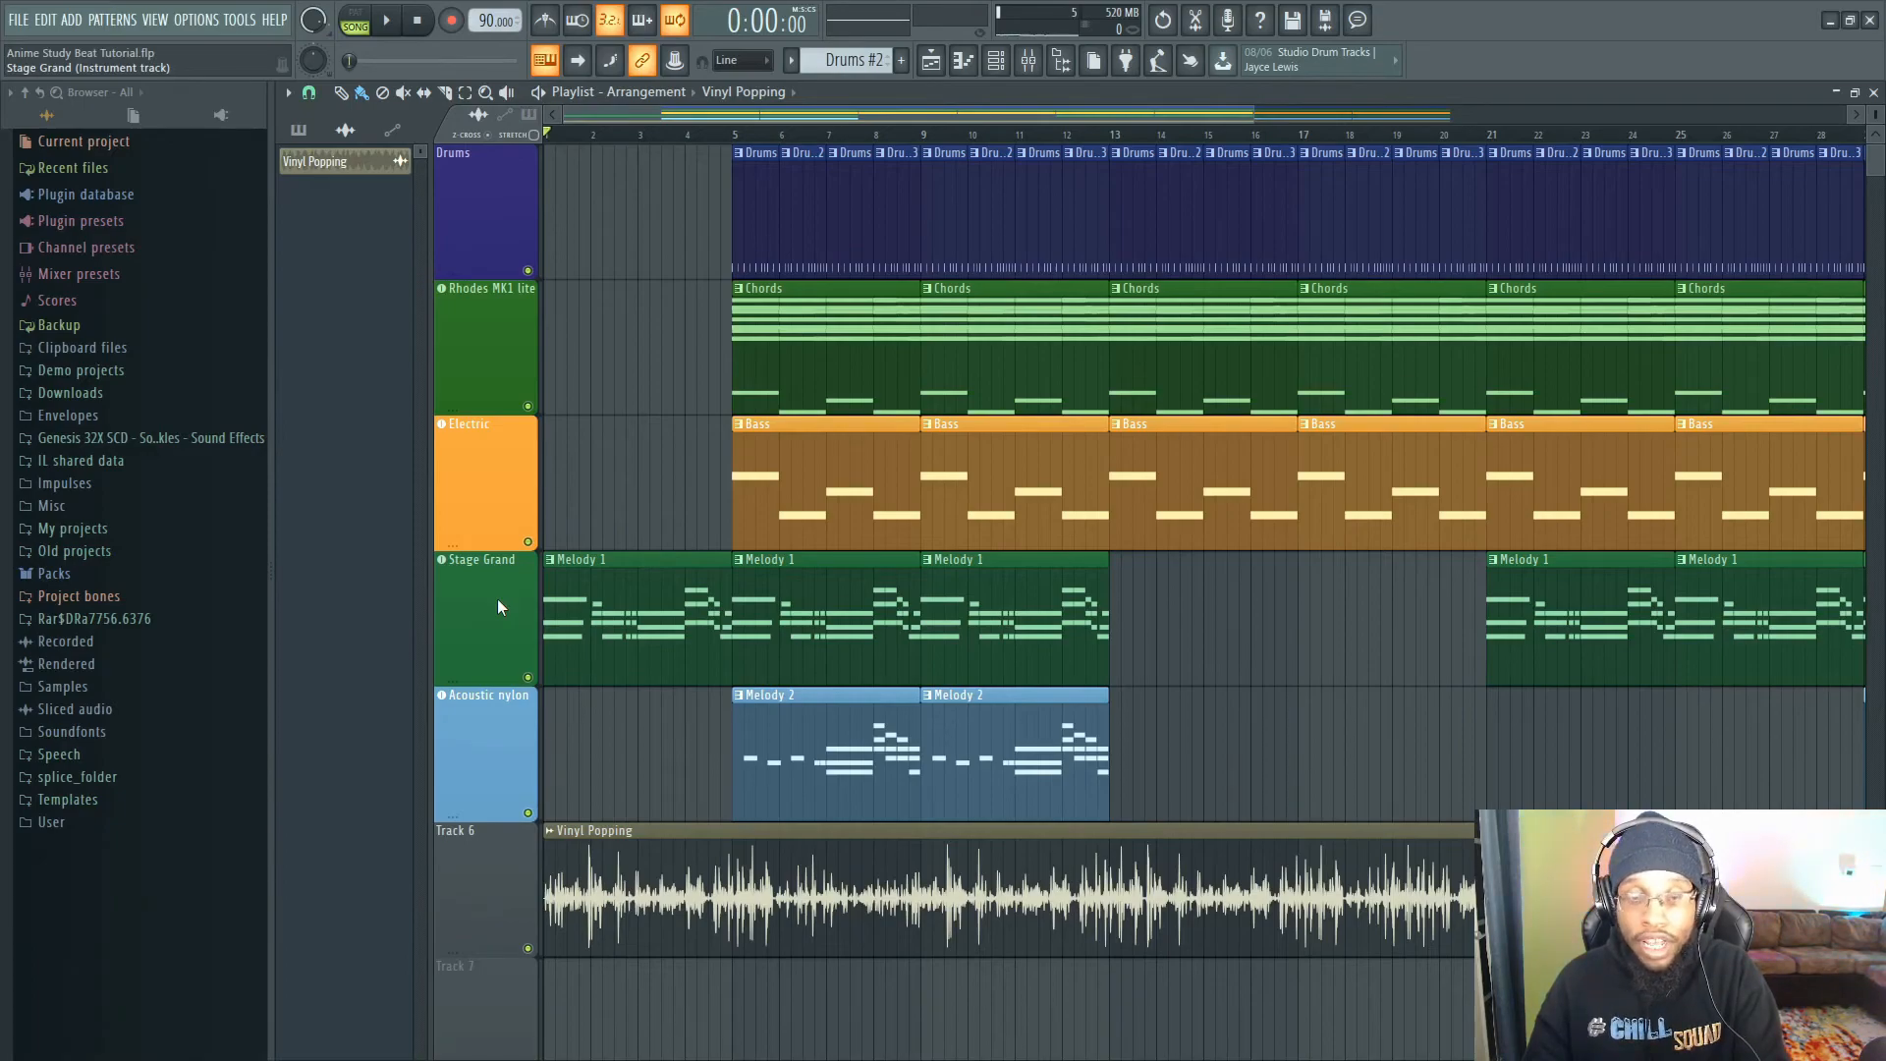
# - Open the Stage Grand instrument, raise its Space and Chorus macros, and set Echo to 20%
pyautogui.click(498, 601)
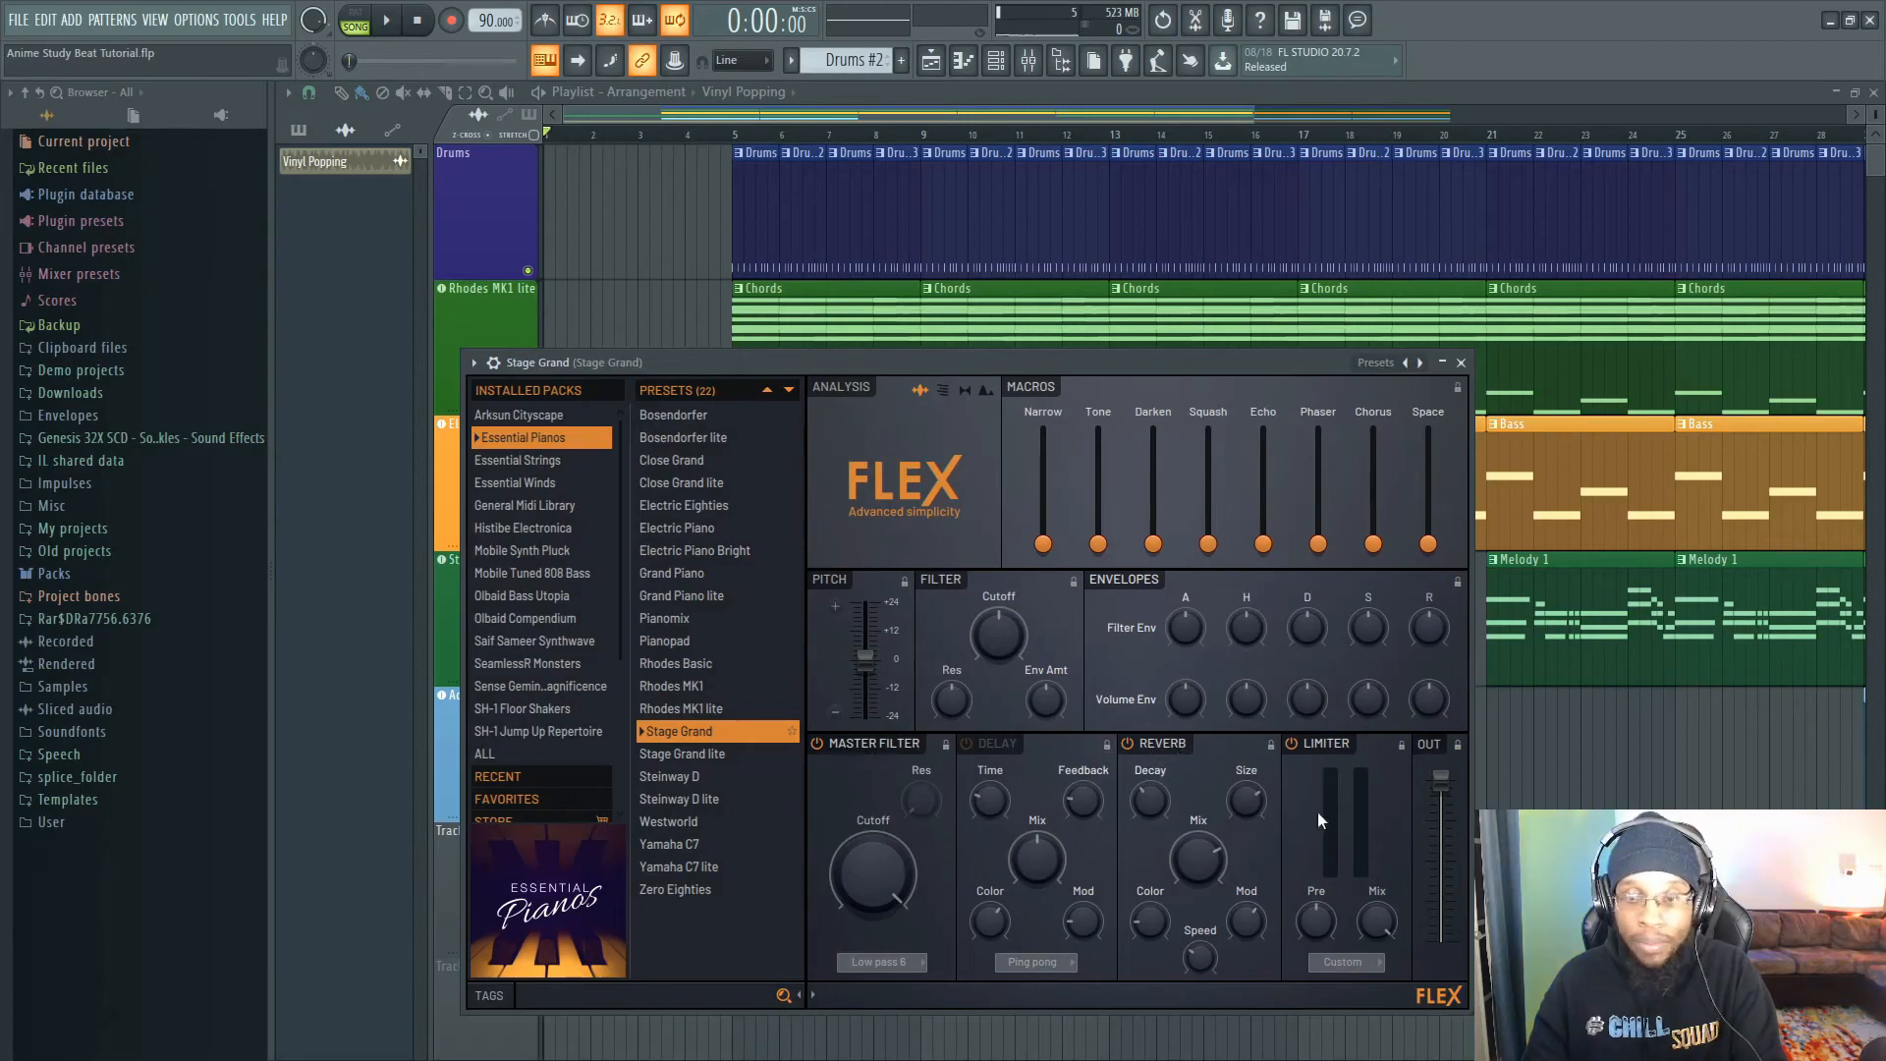
pyautogui.moveTo(1316, 921); pyautogui.dragTo(1317, 916)
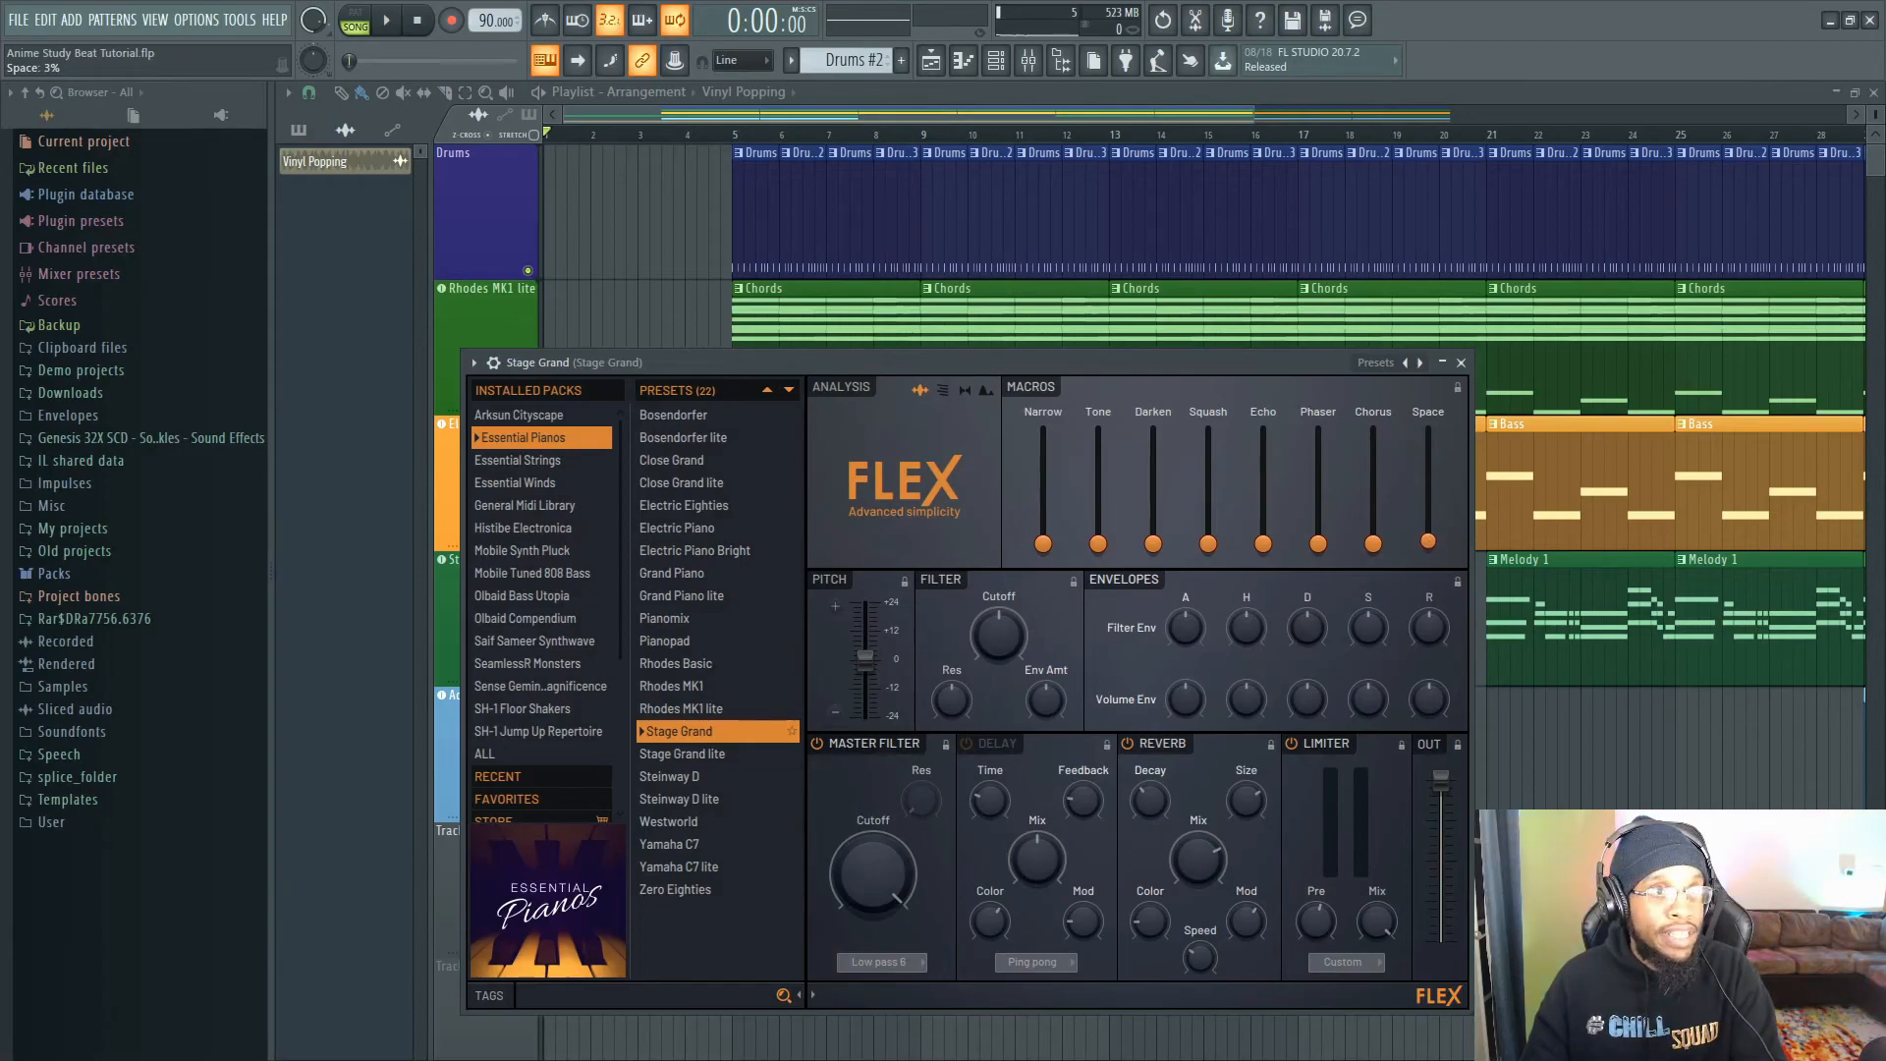
pyautogui.moveTo(1428, 536); pyautogui.dragTo(1428, 534)
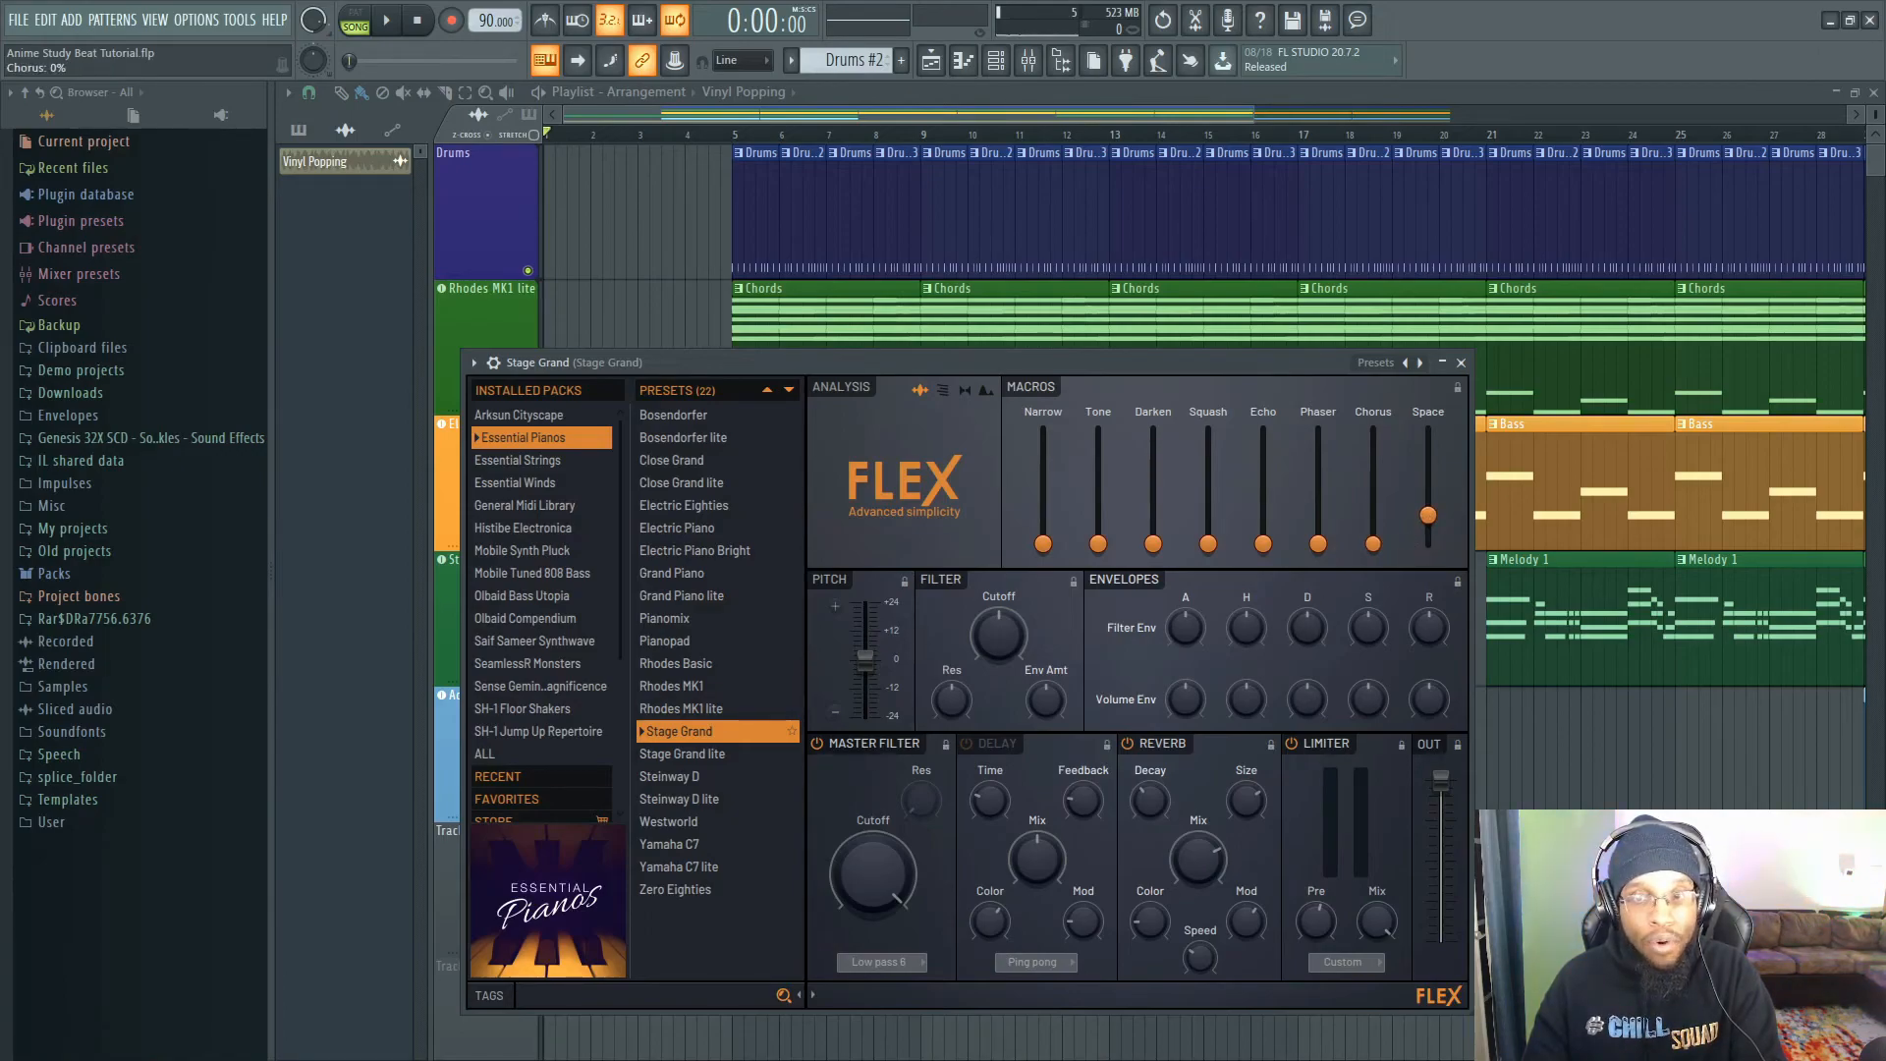
pyautogui.moveTo(1373, 543); pyautogui.dragTo(1428, 511)
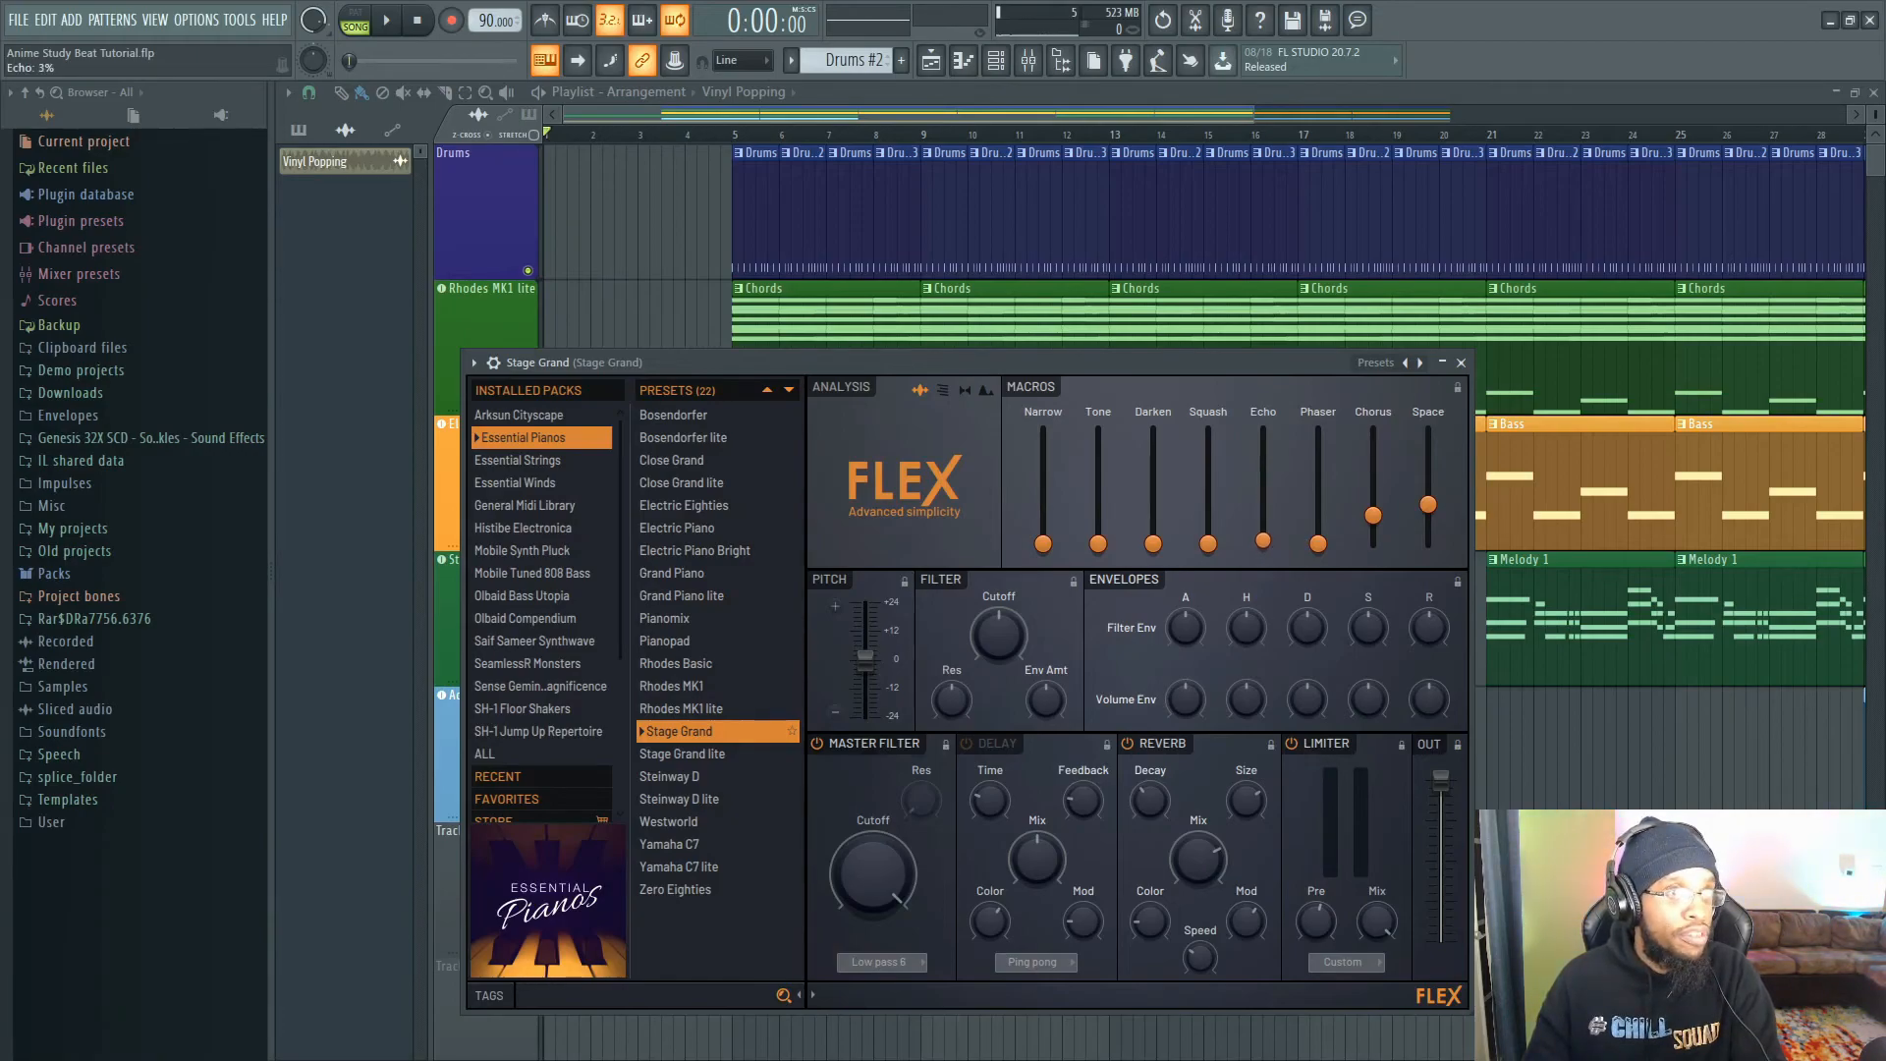
pyautogui.moveTo(1263, 536); pyautogui.dragTo(1263, 532)
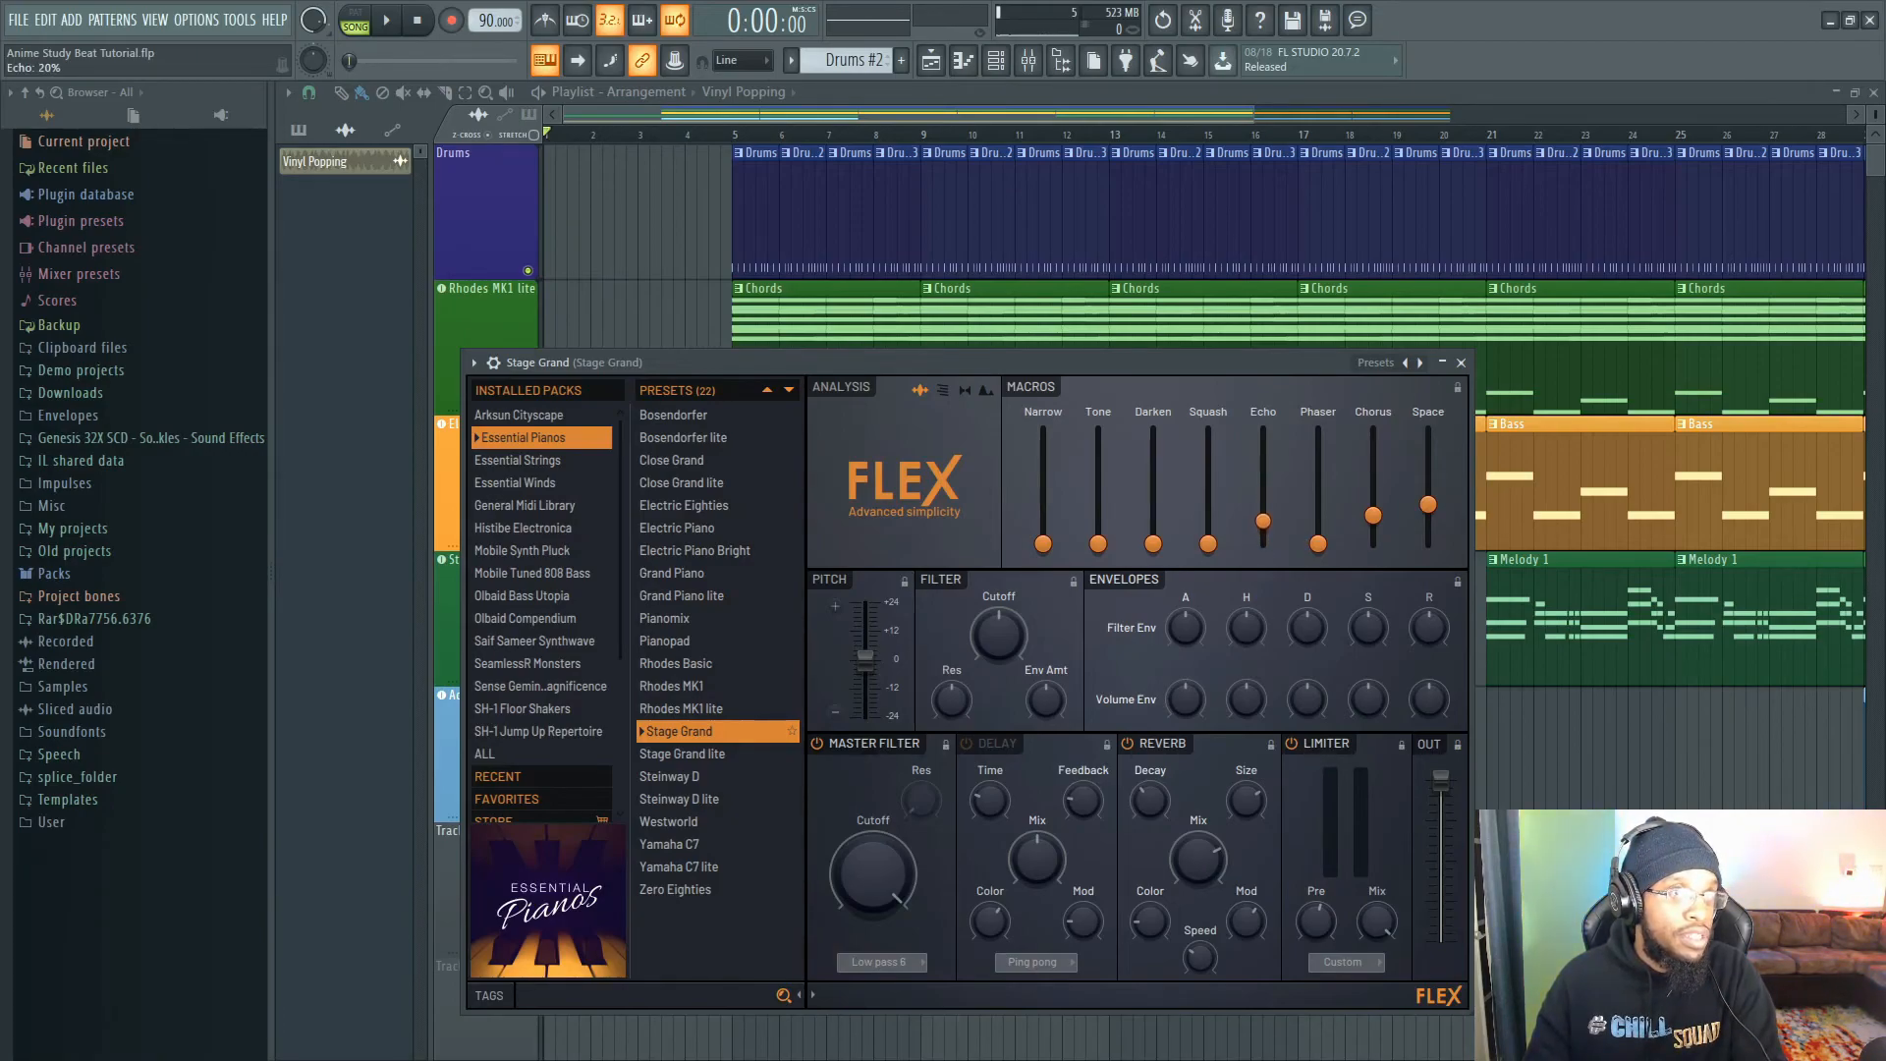
# - Play the arrangement from the start to hear the Stage Grand changes, stop playback and close the instrument
pyautogui.press('space')
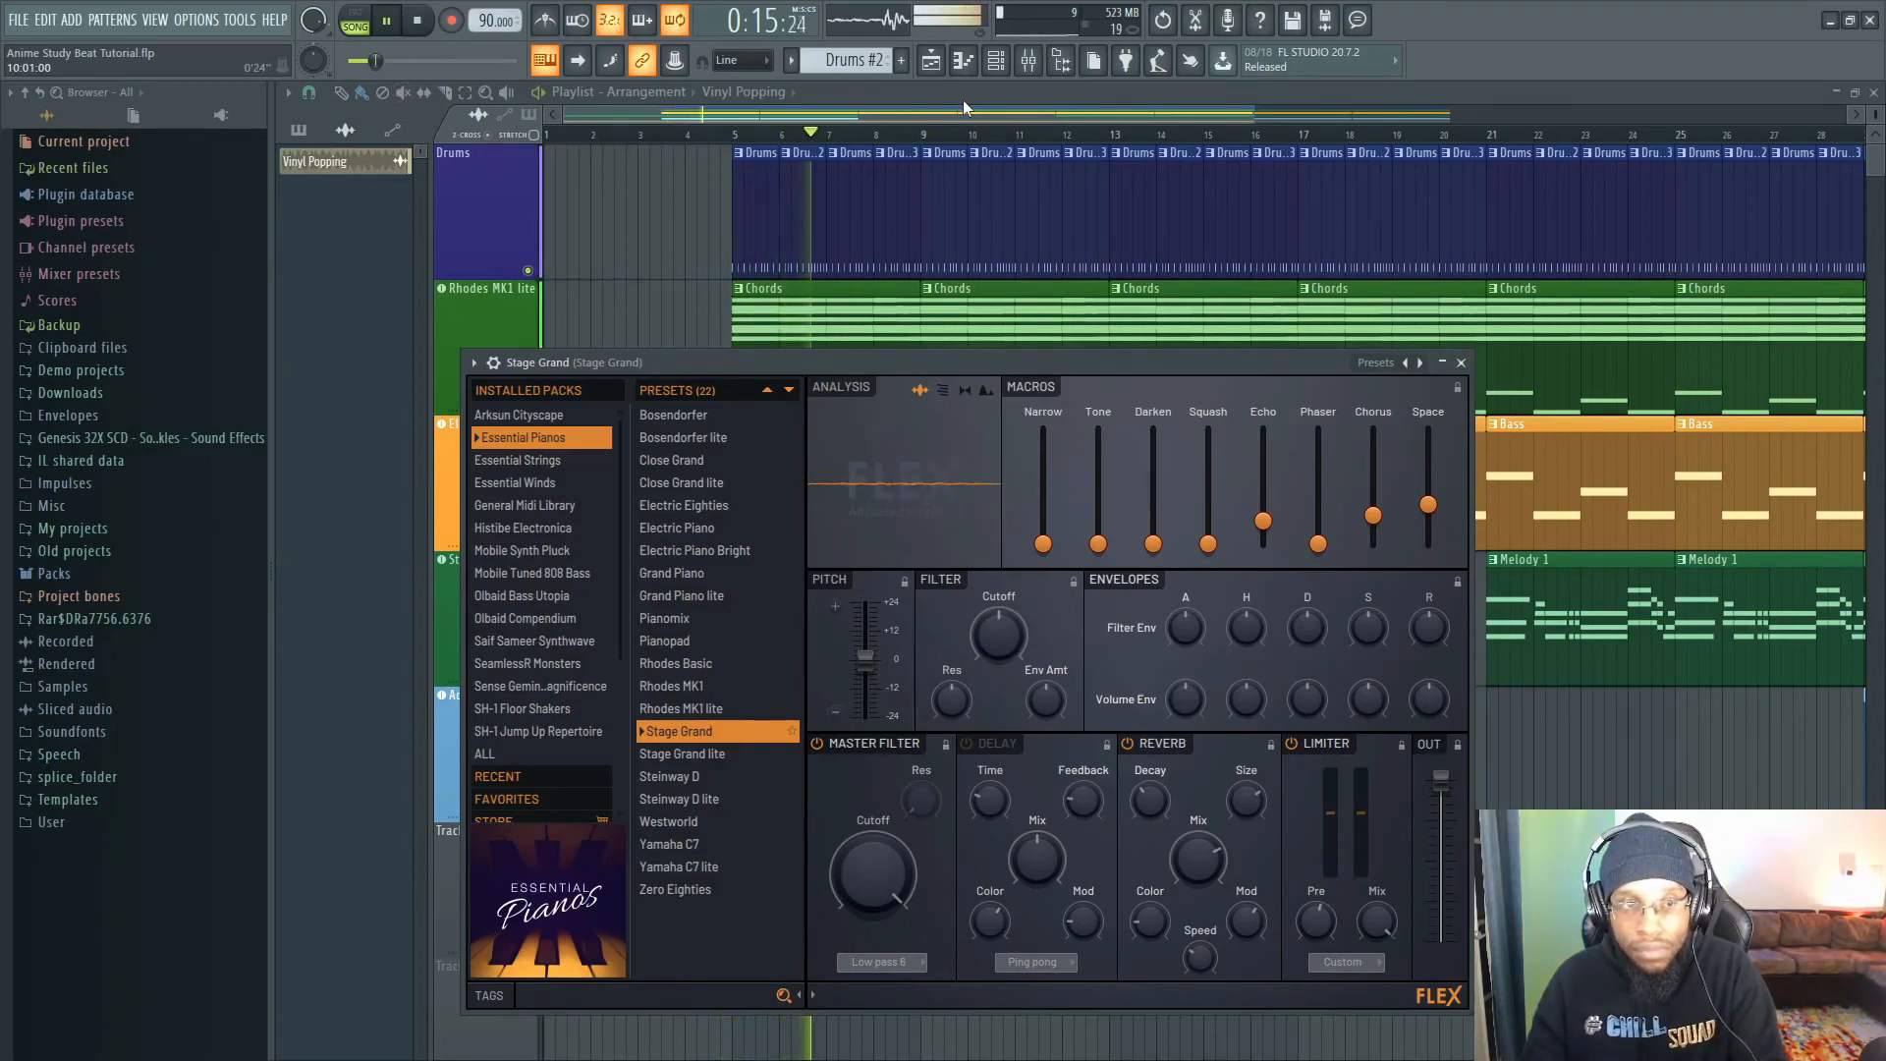
pyautogui.press('space')
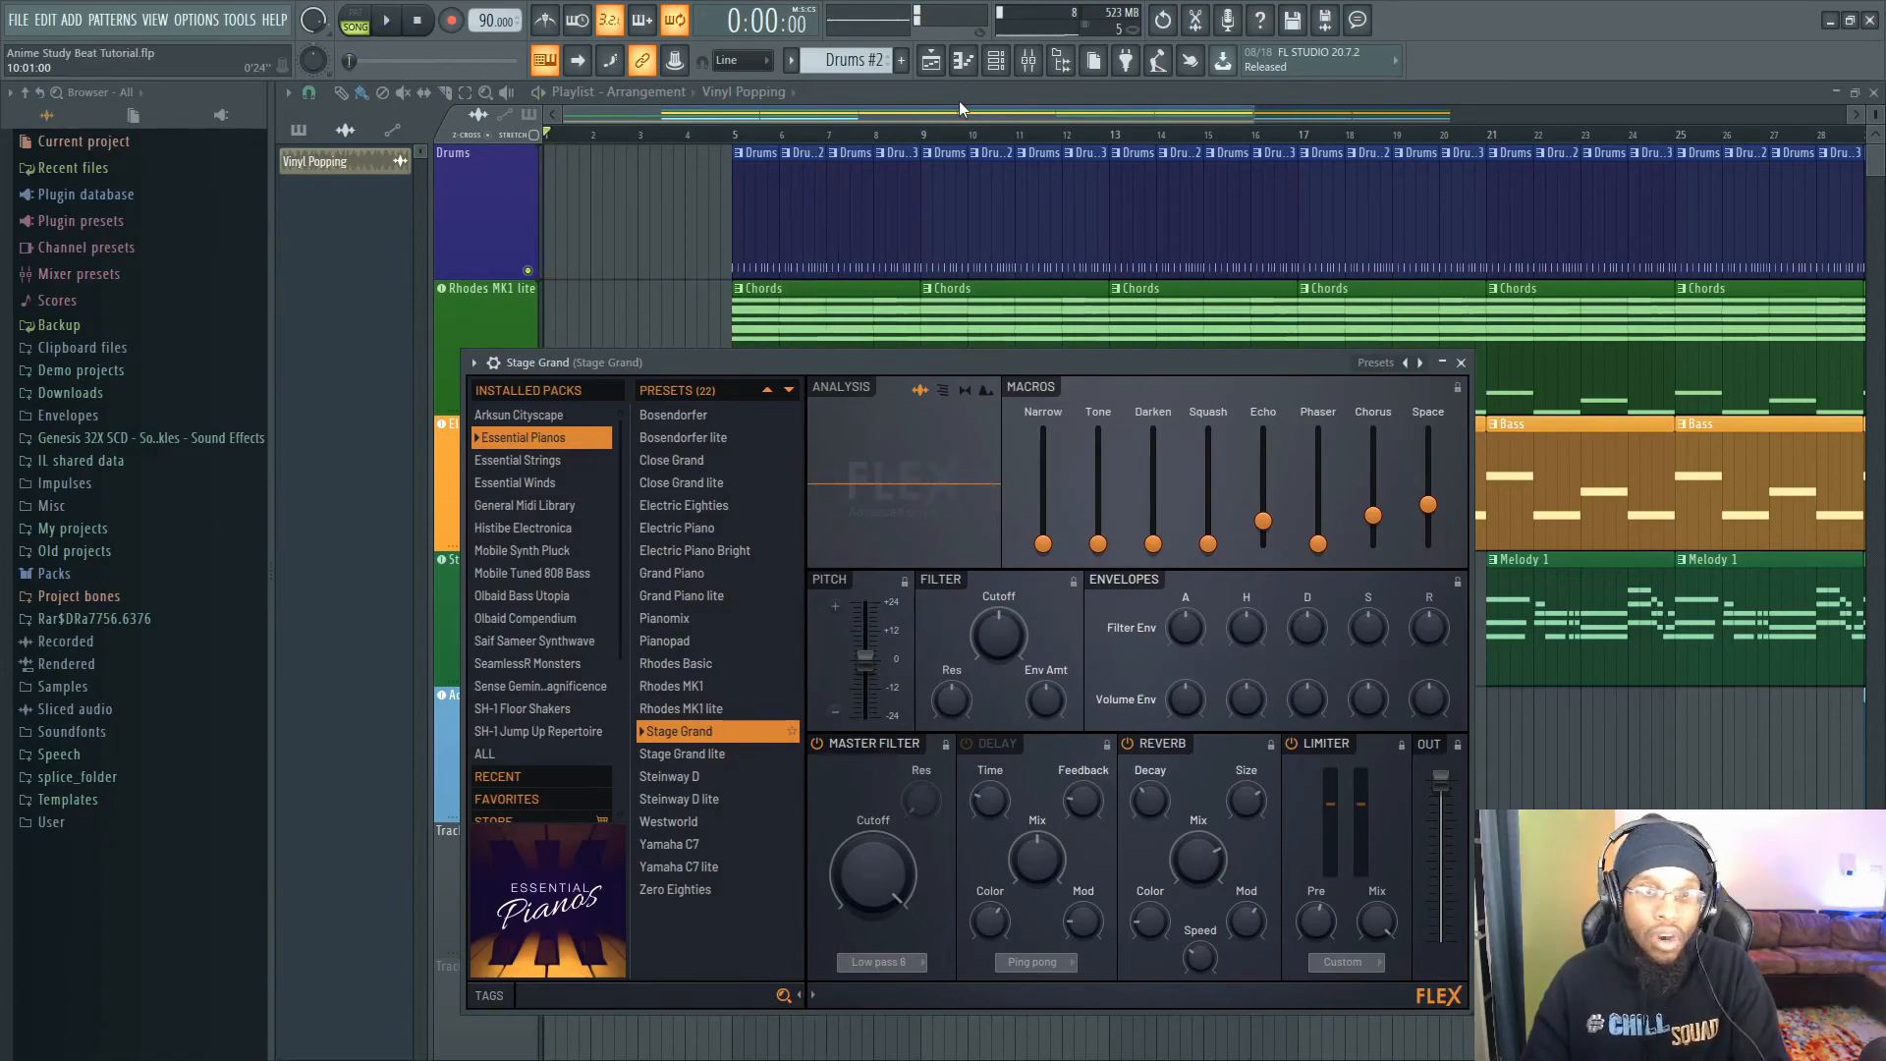
pyautogui.press('Escape')
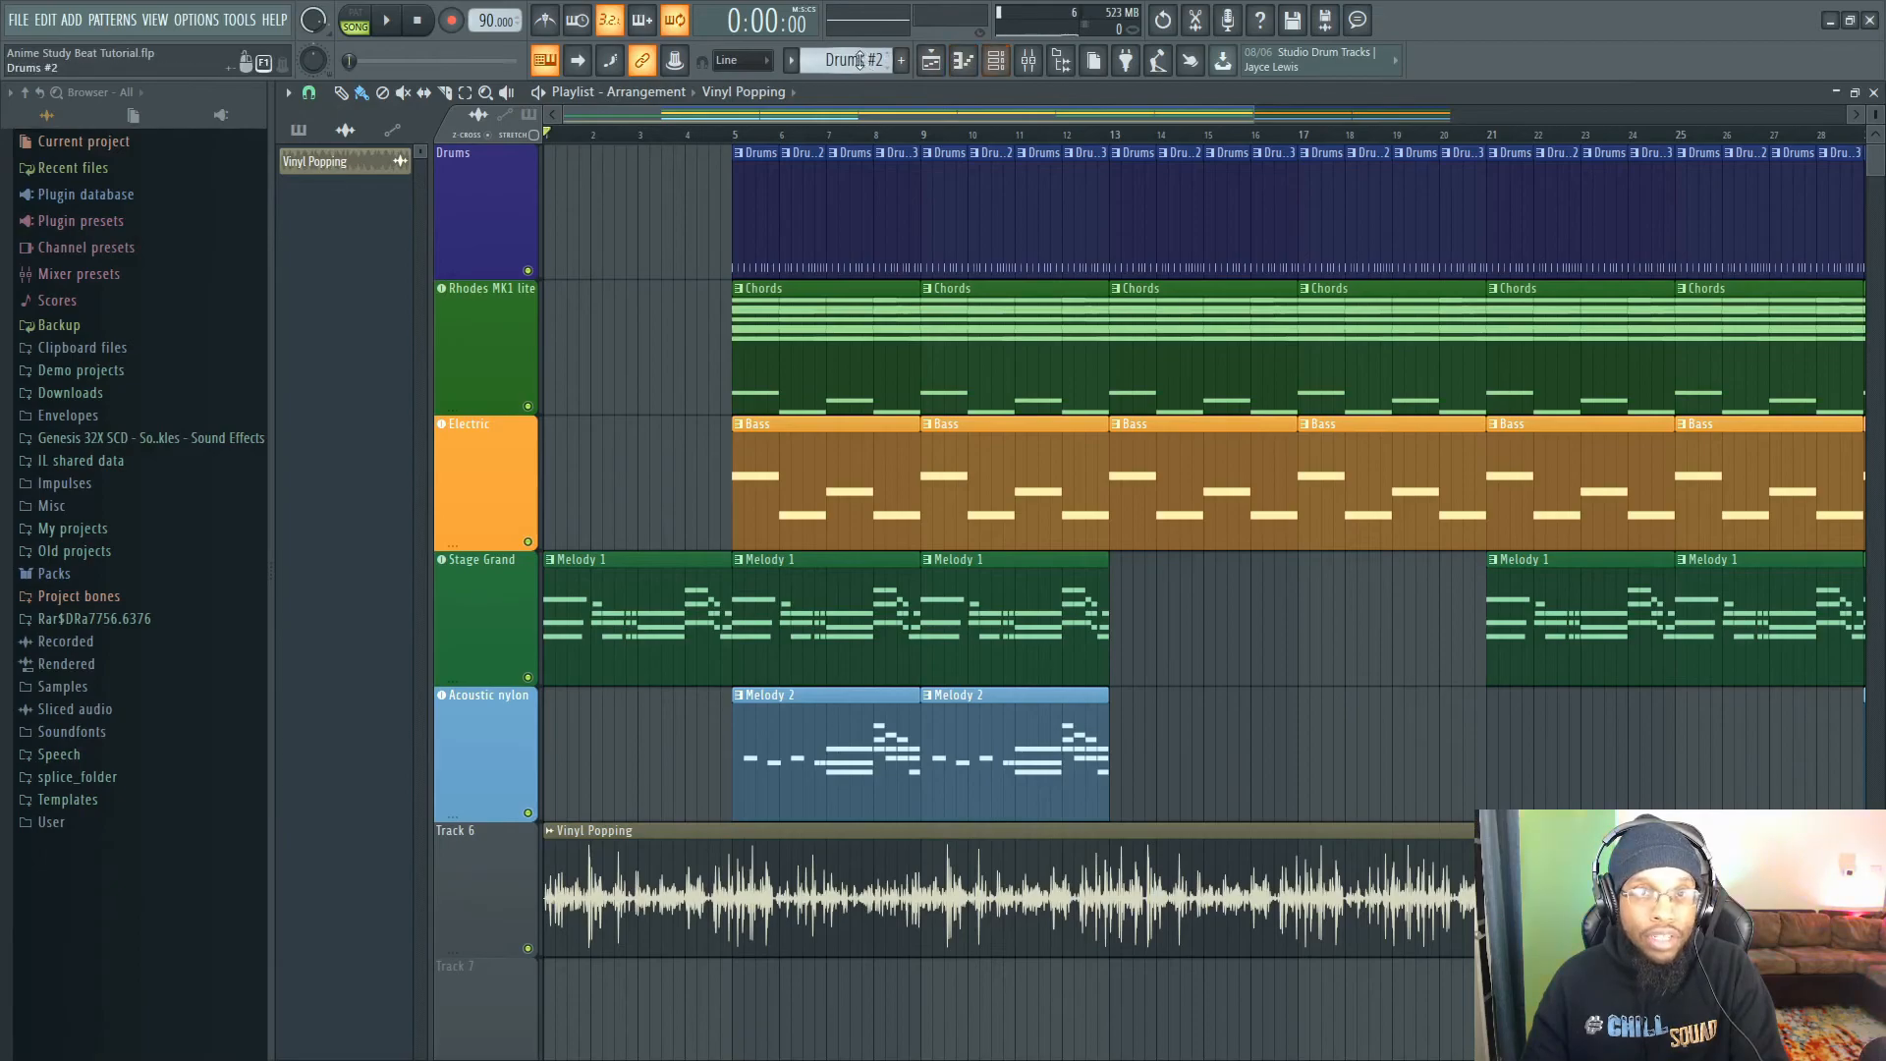
# - Select the Melody 1 pattern and clone its Stage Grand channel in the channel rack
pyautogui.scroll(-4, 875, 57)
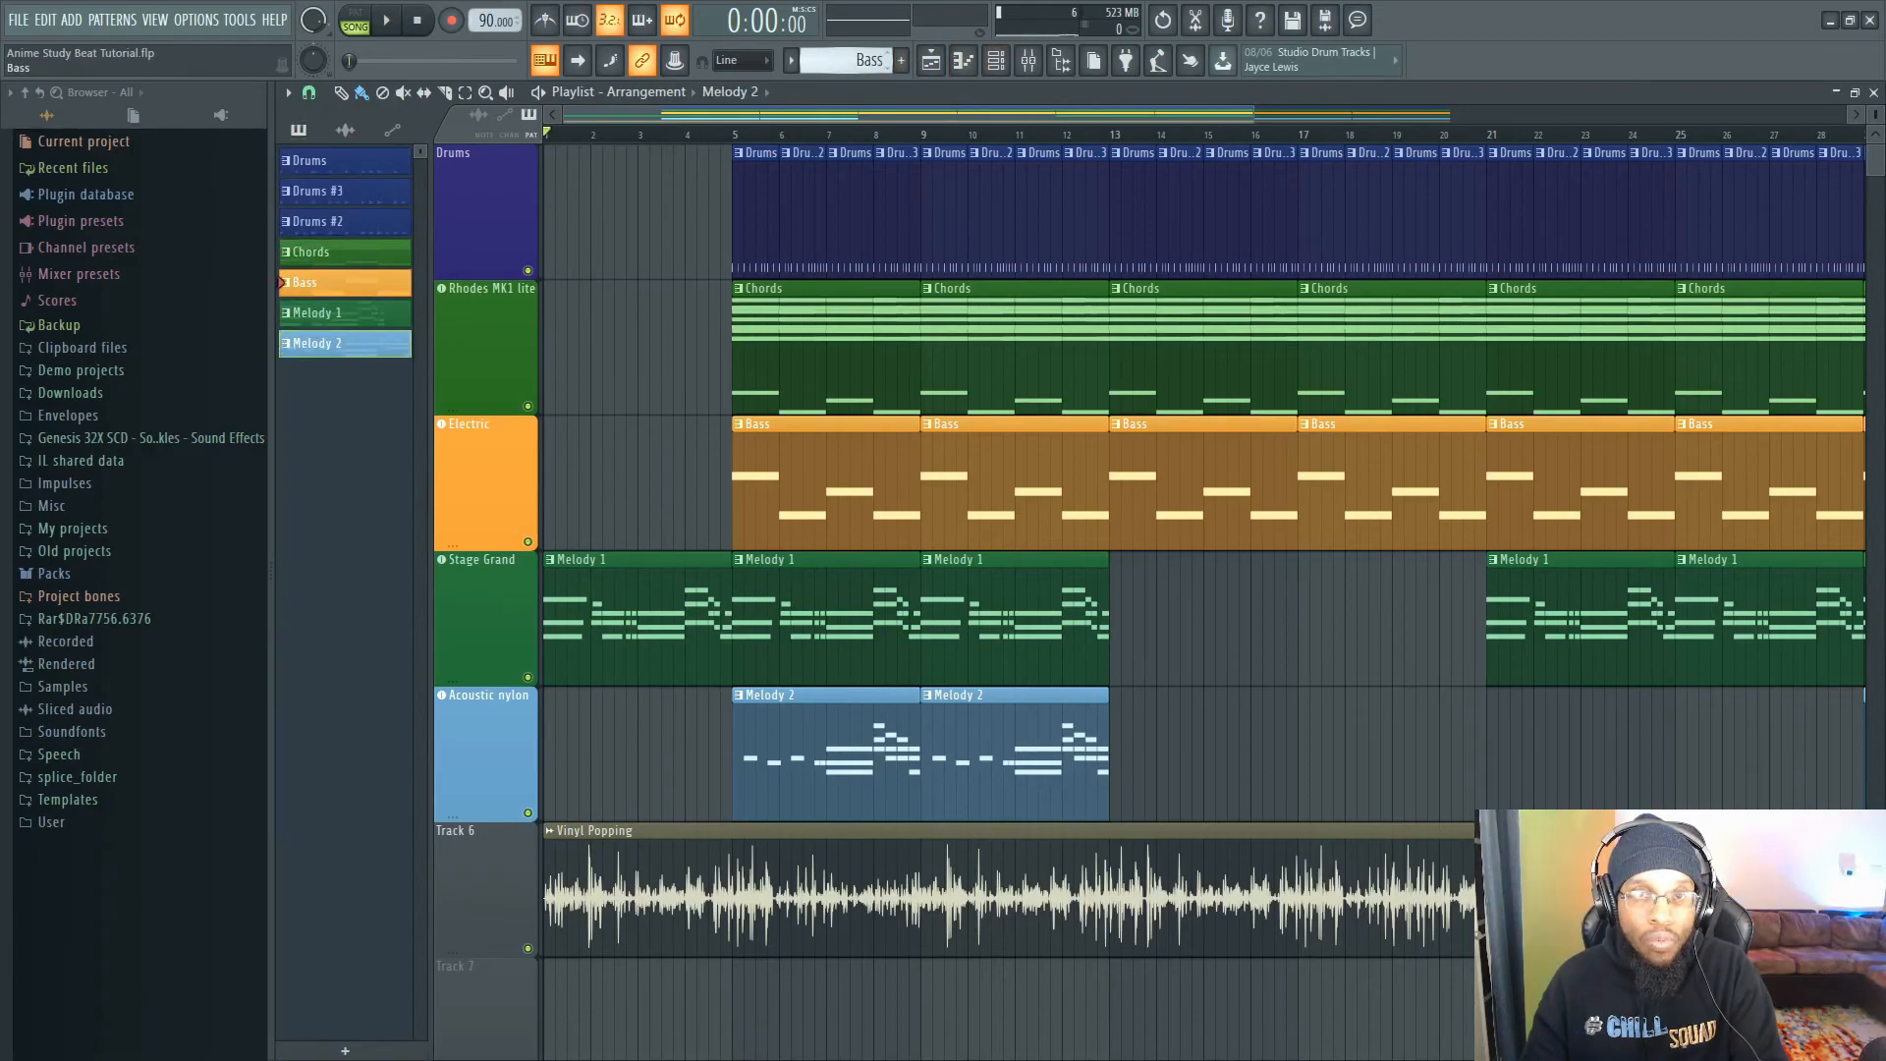
pyautogui.scroll(1, 875, 56)
pyautogui.click(1000, 64)
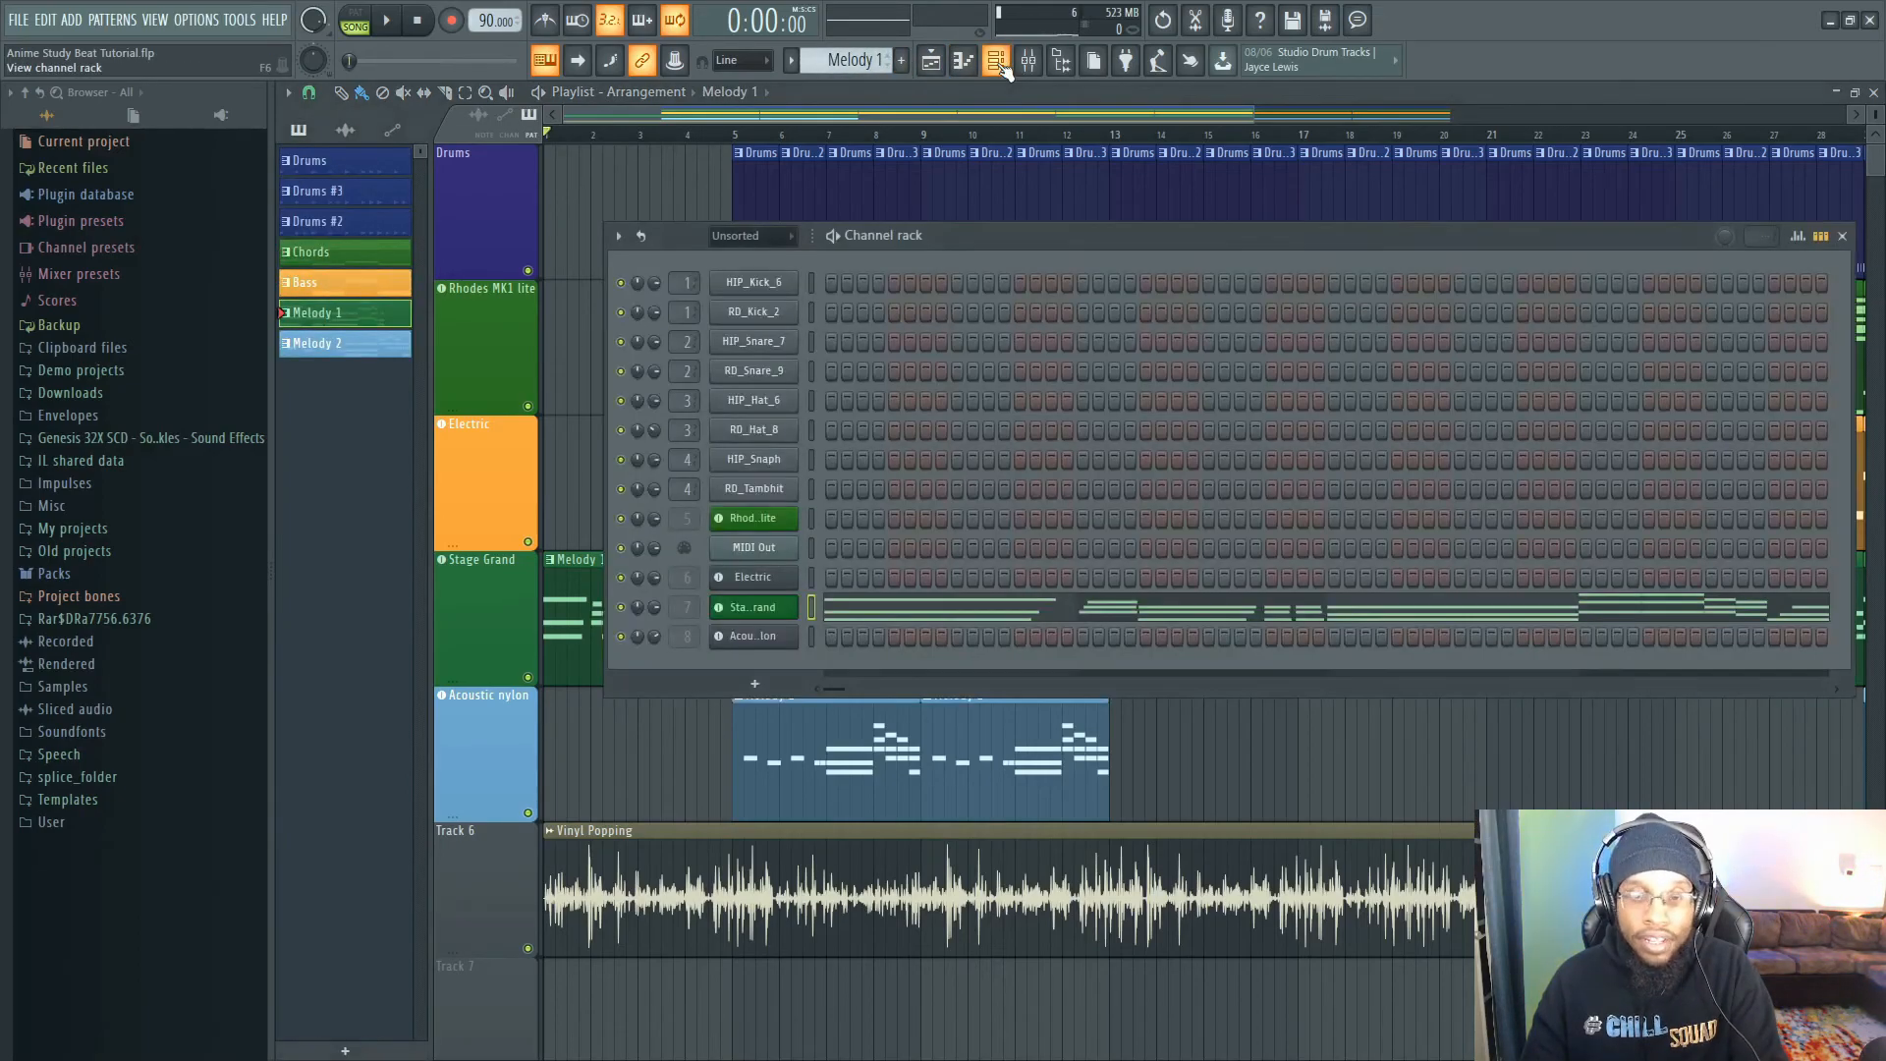
pyautogui.rightClick(767, 614)
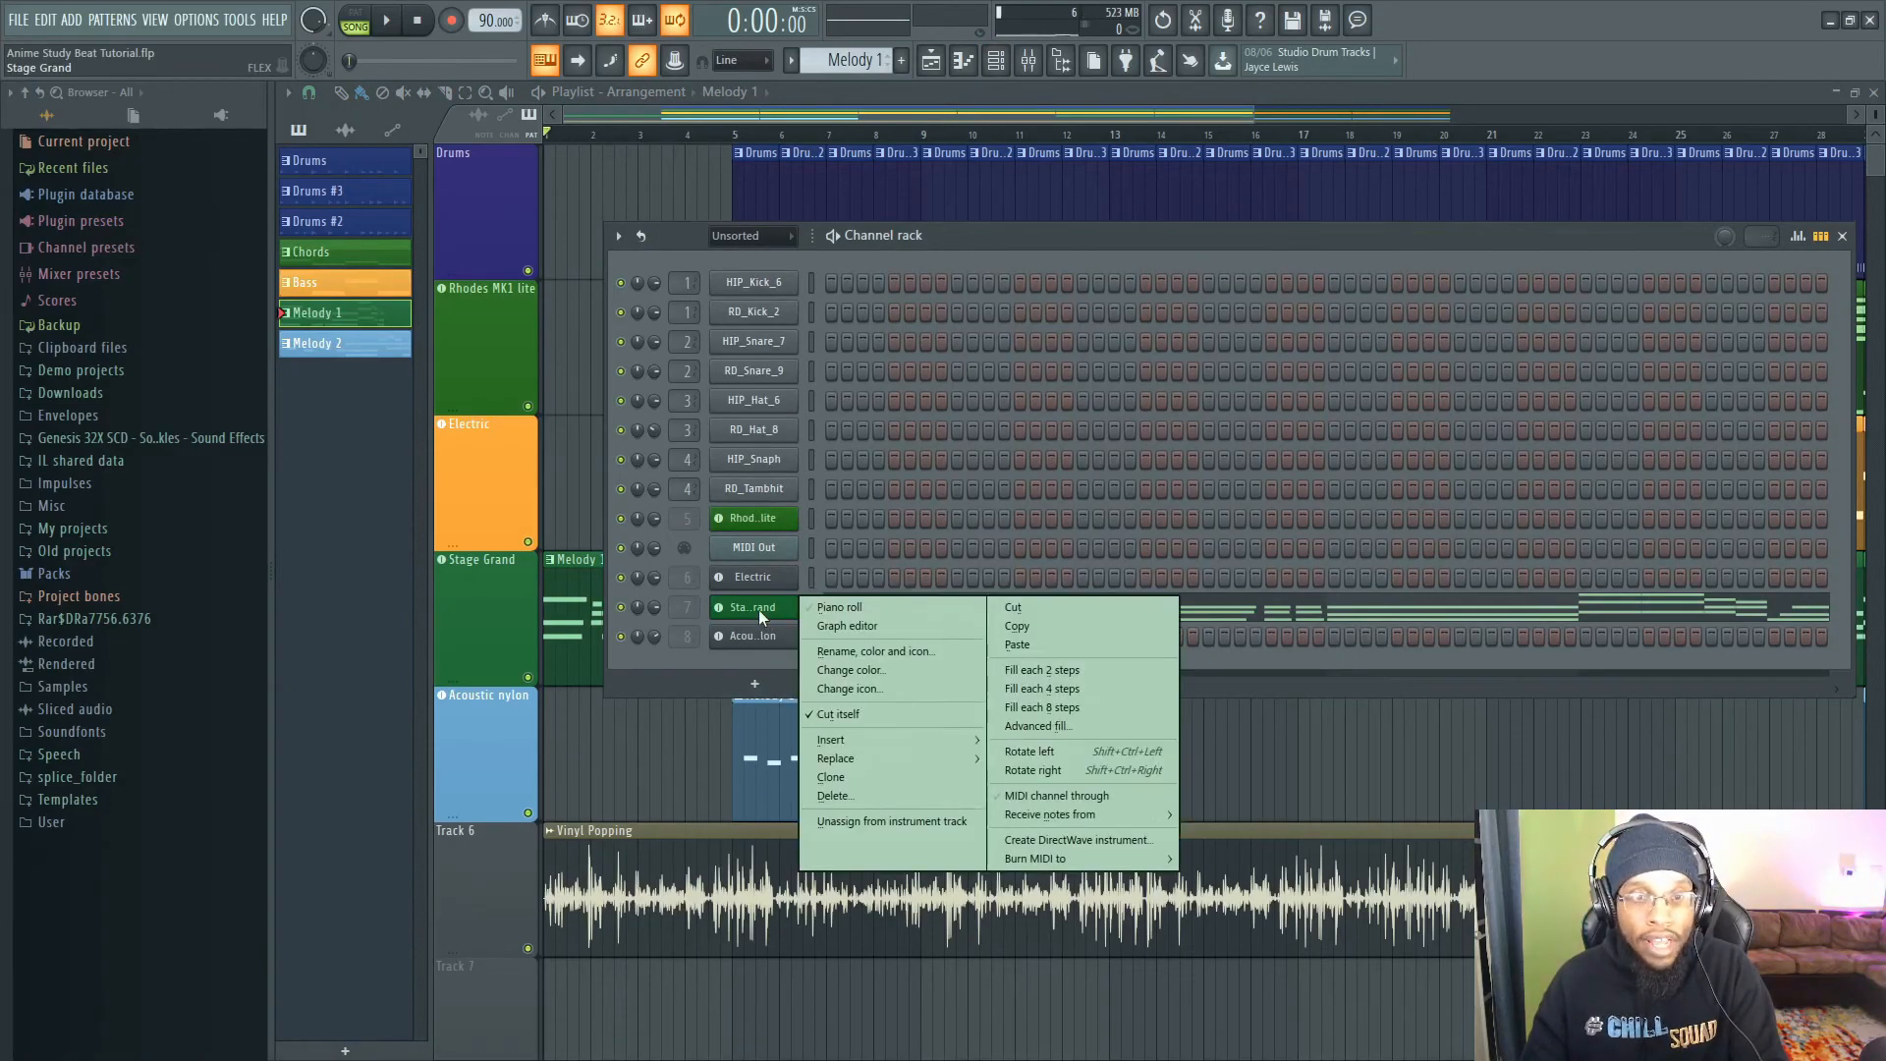
pyautogui.click(854, 777)
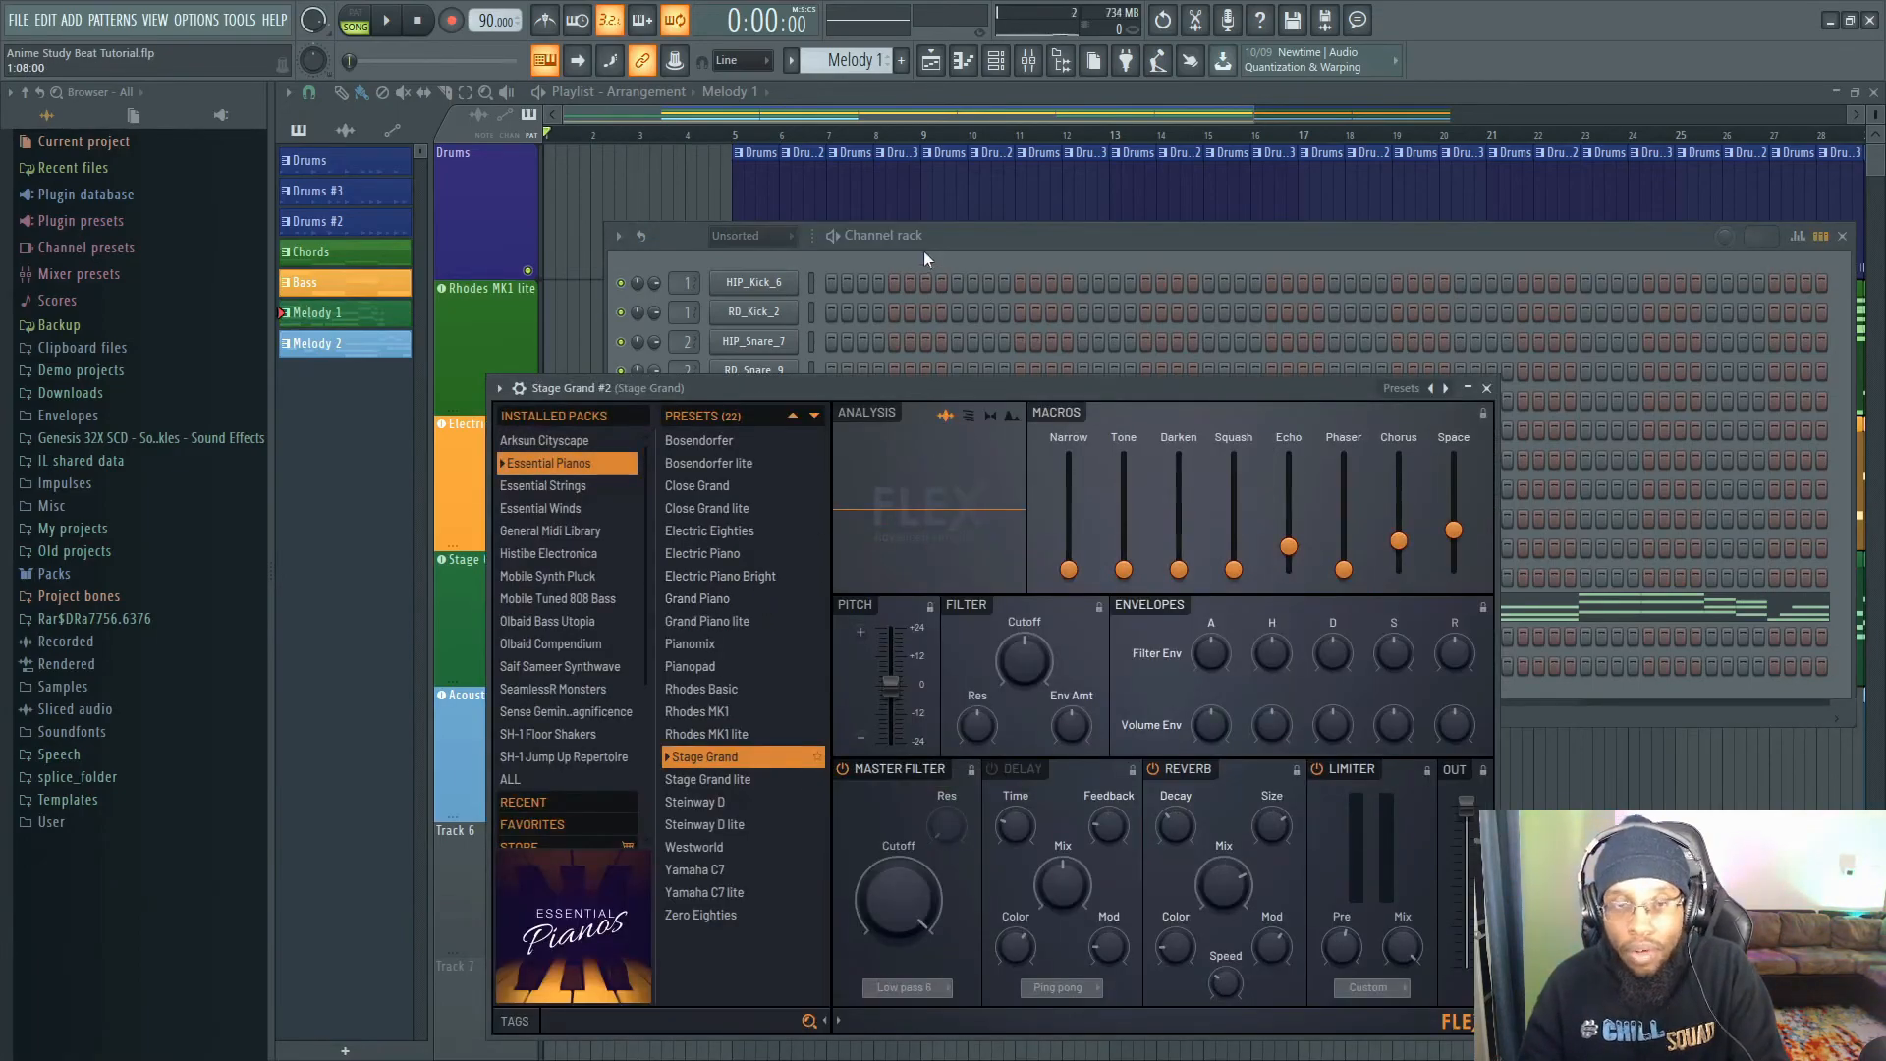
pyautogui.click(953, 250)
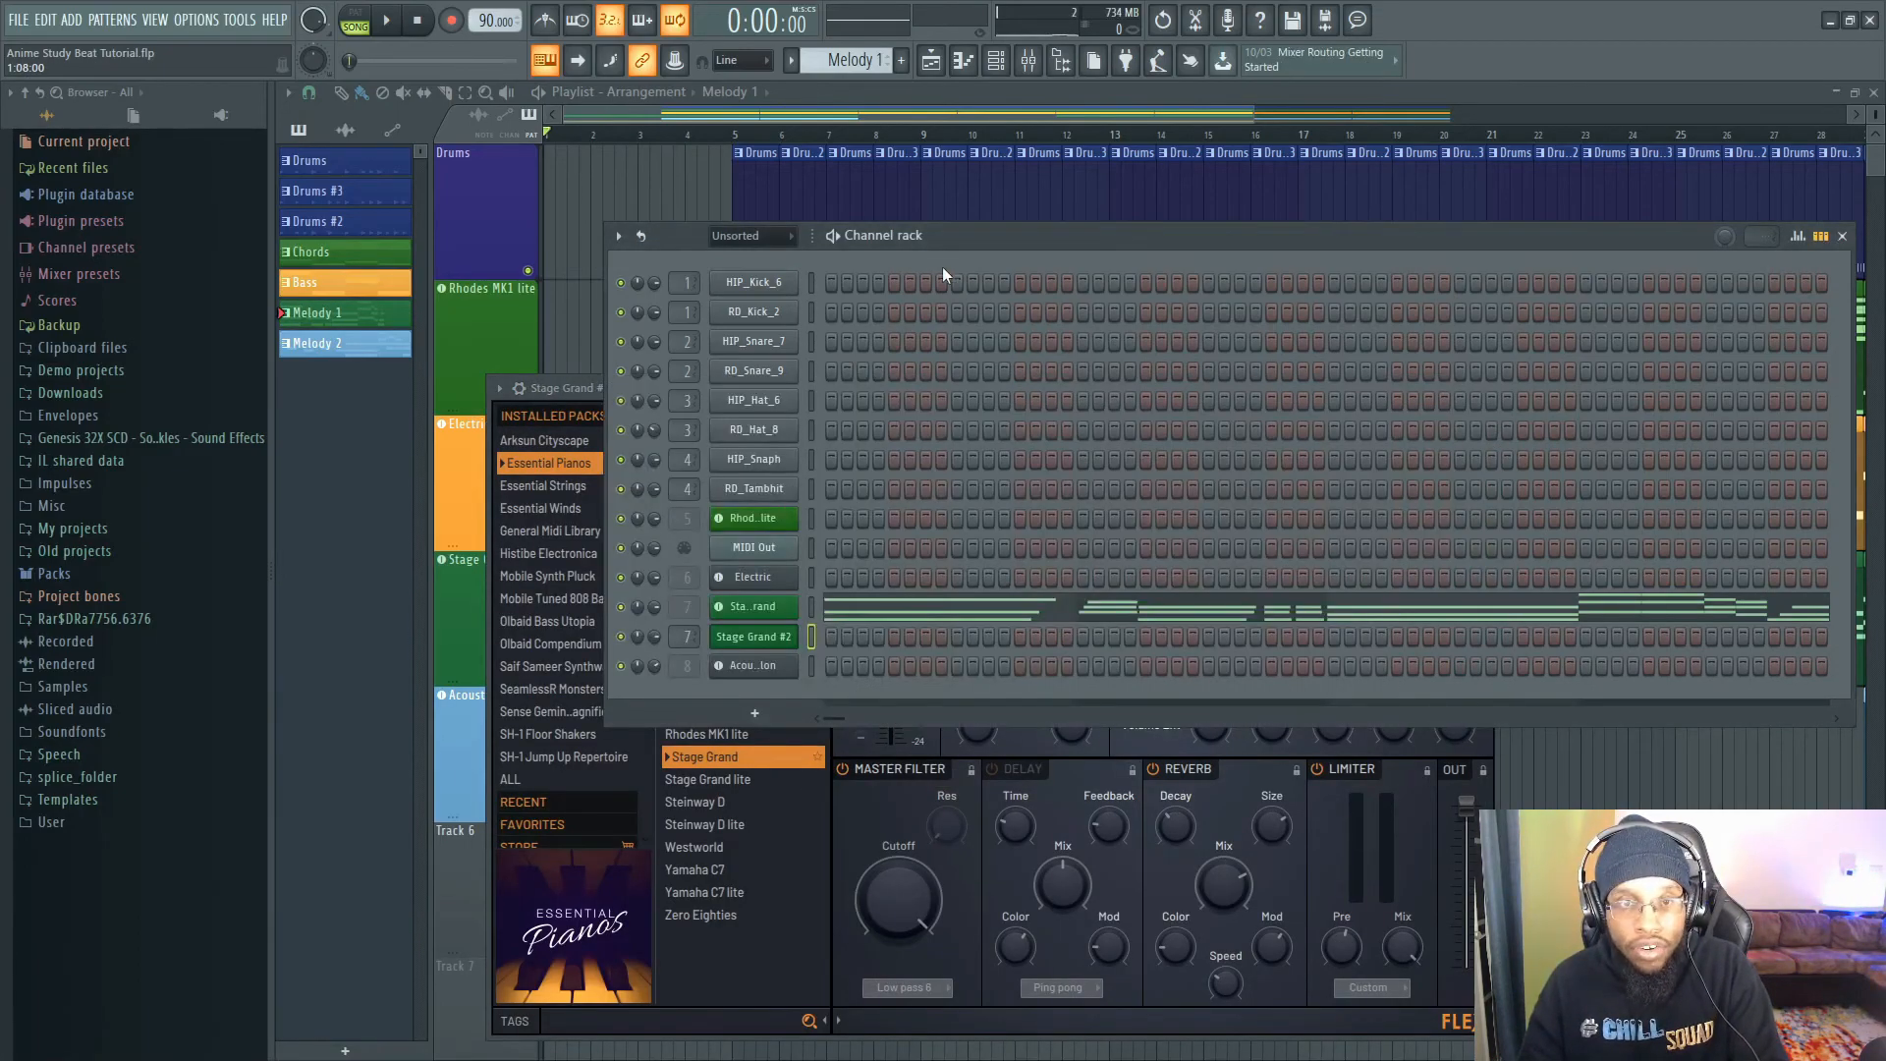
# - Copy the Stage Grand notes from Melody 1 and paste them into the Stage Grand #2 channel in a new empty pattern
pyautogui.rightClick(779, 607)
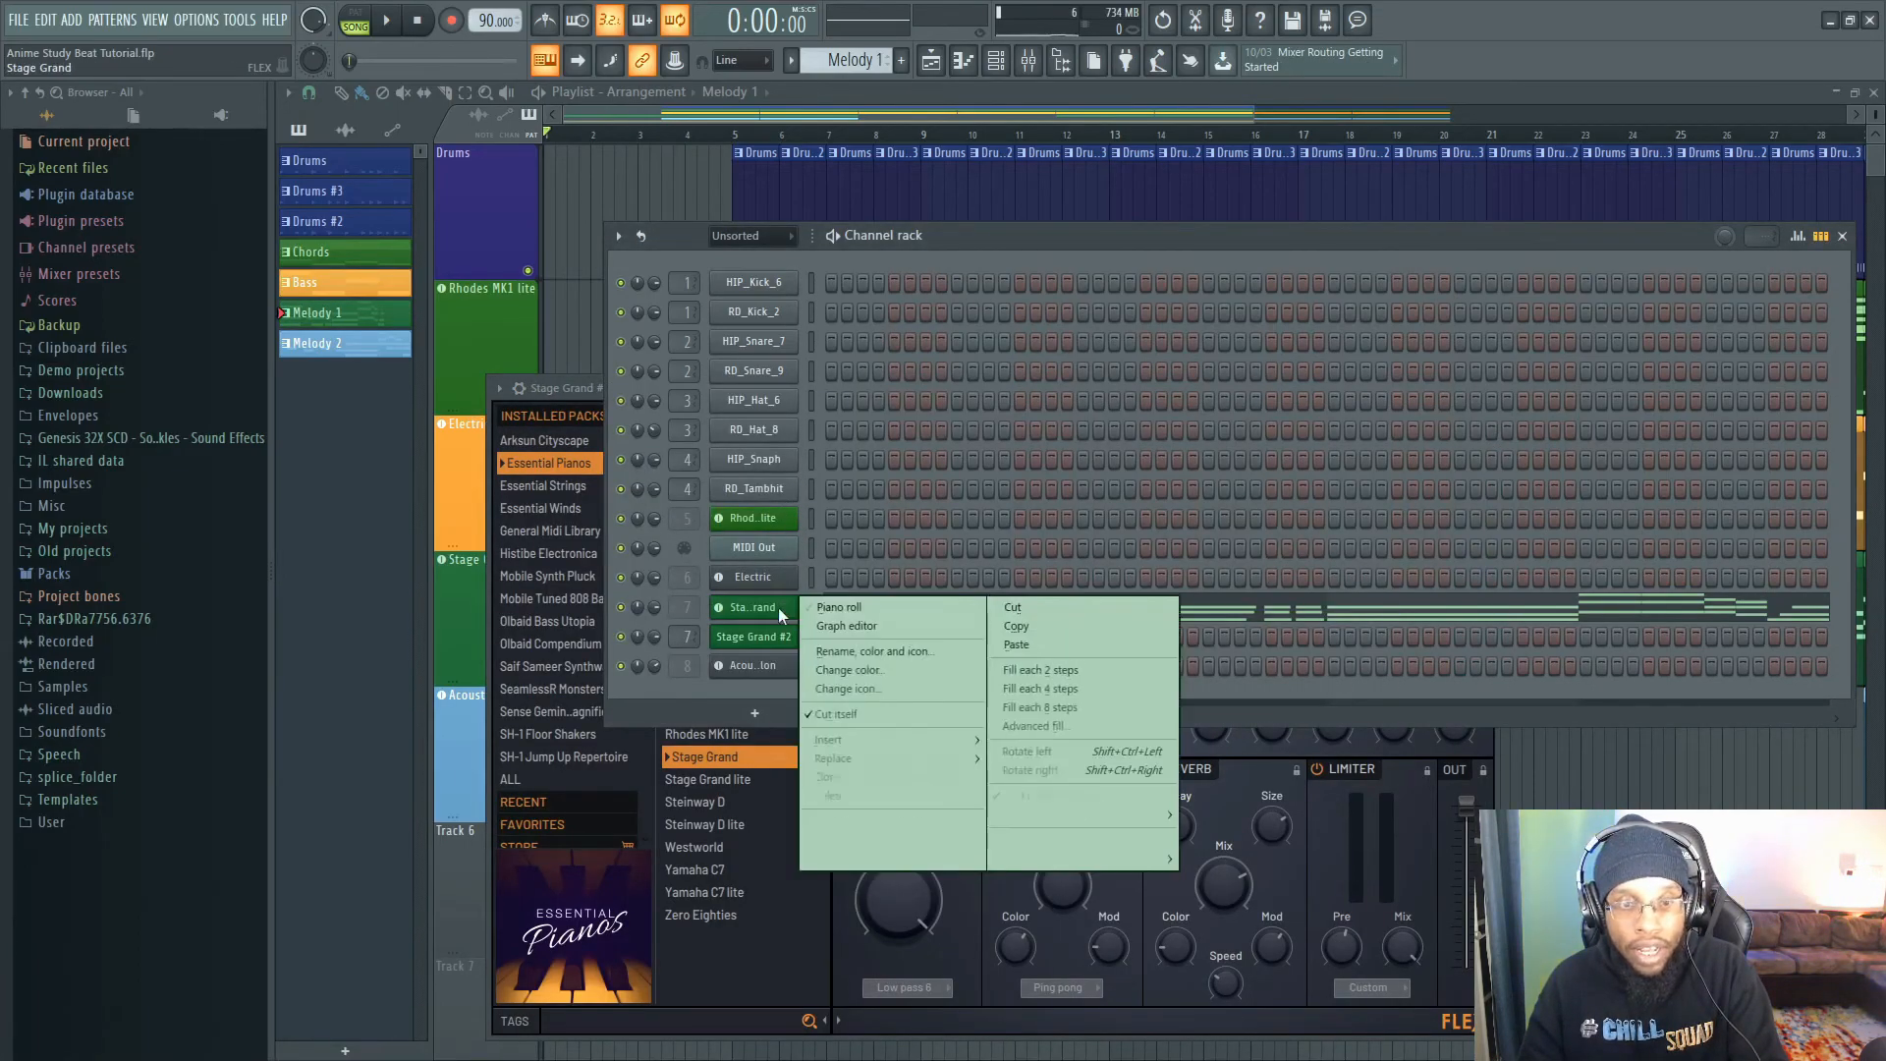
pyautogui.click(1053, 623)
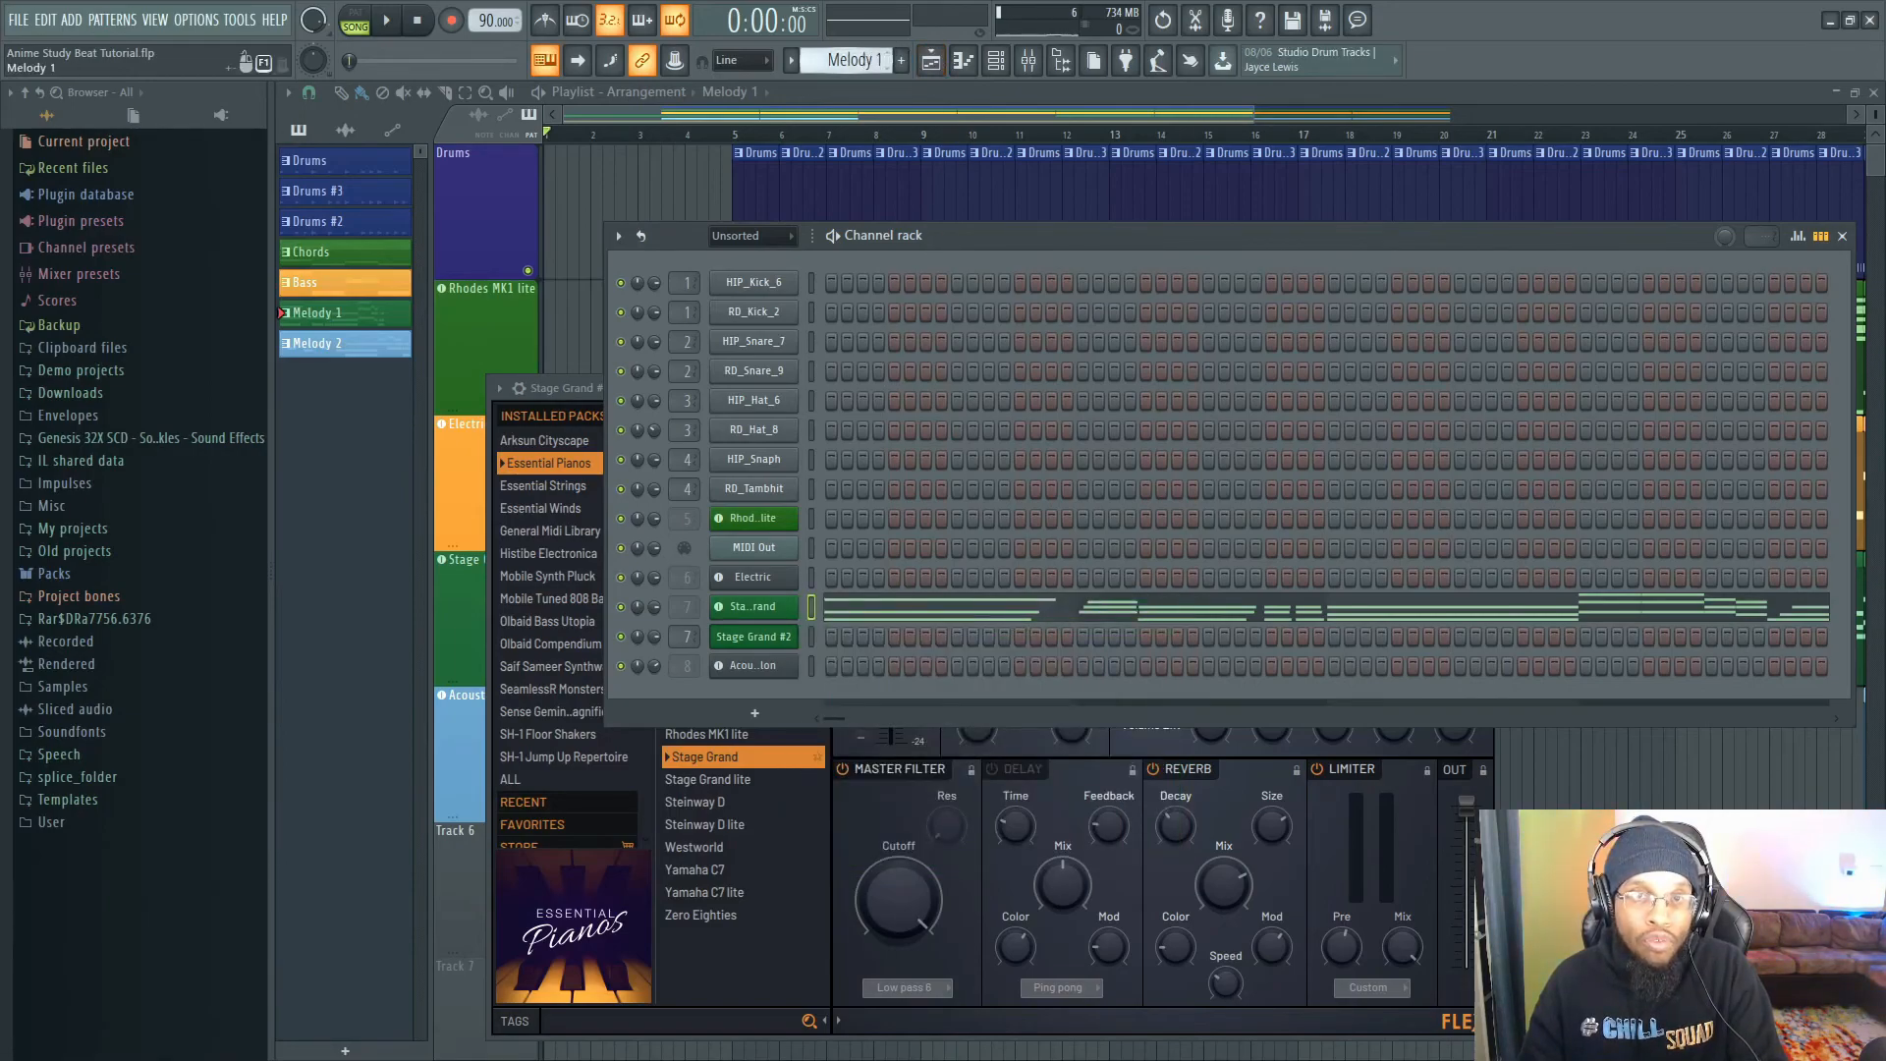
pyautogui.scroll(-1, 851, 61)
pyautogui.scroll(-1, 851, 61)
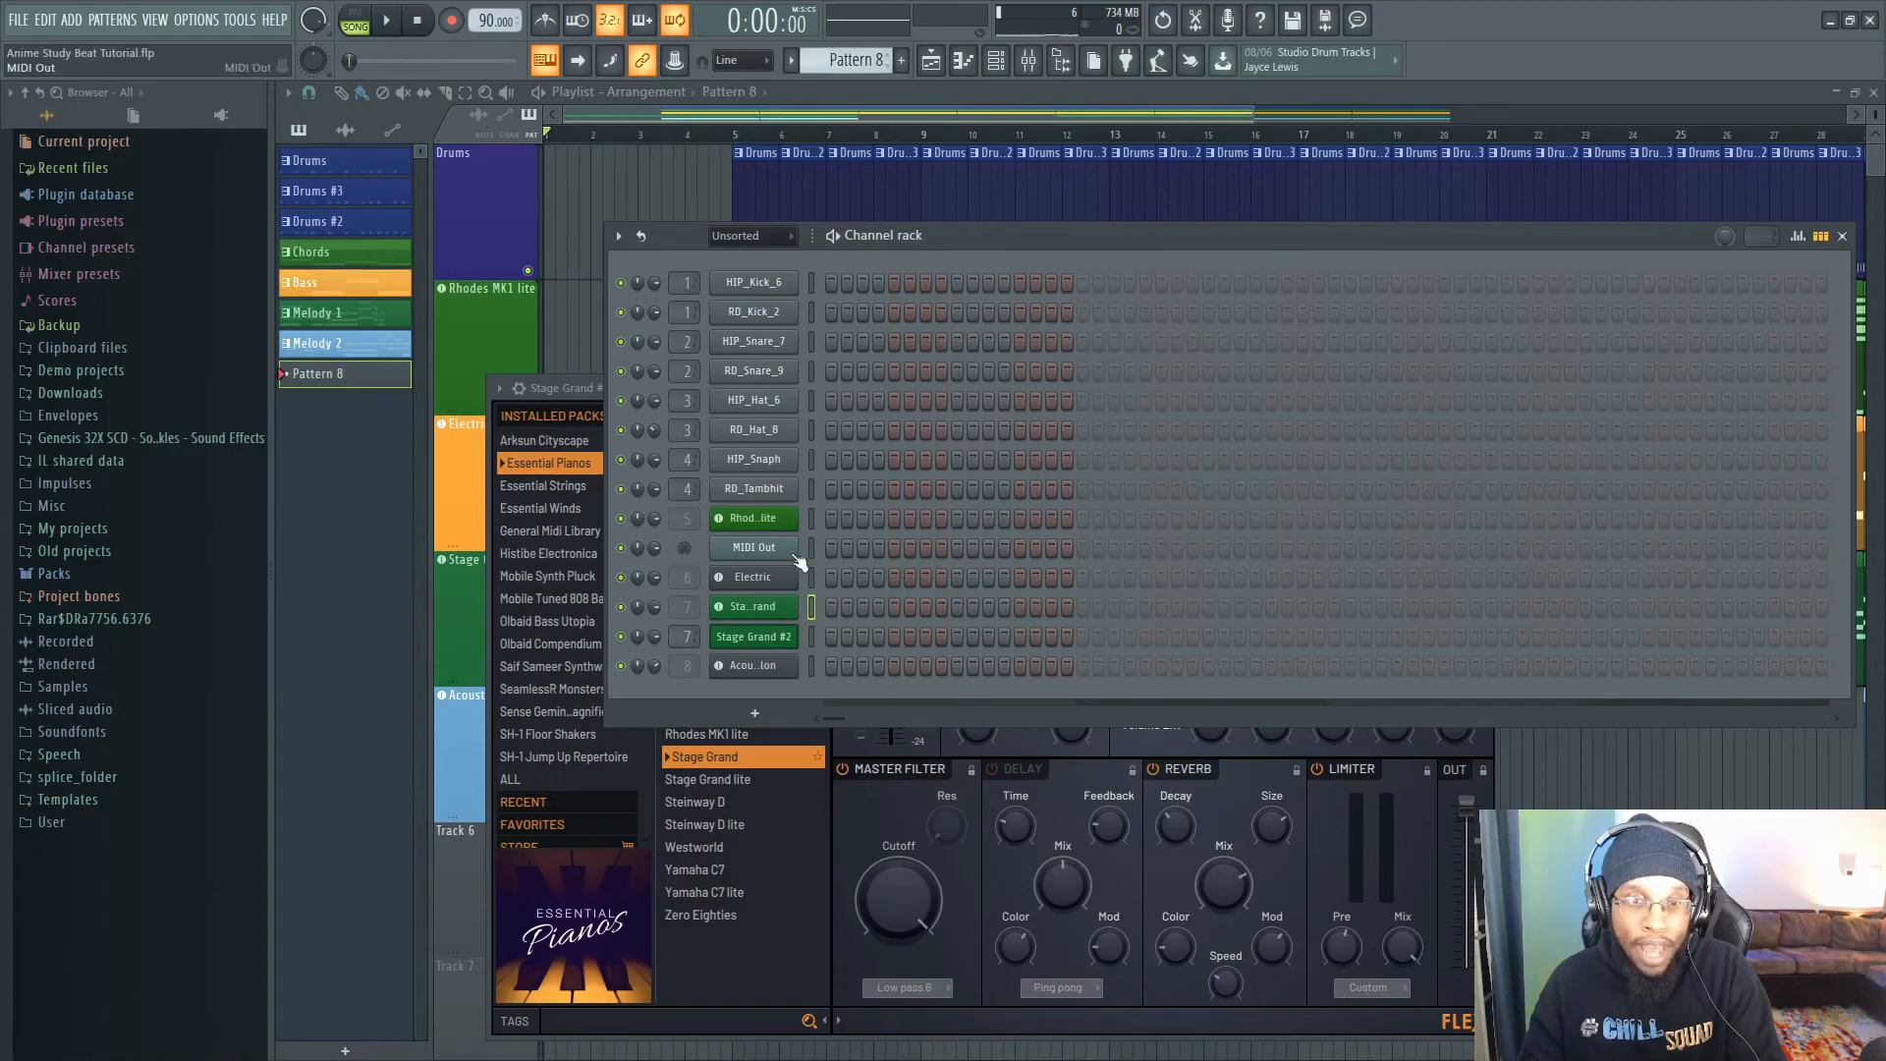
pyautogui.rightClick(773, 647)
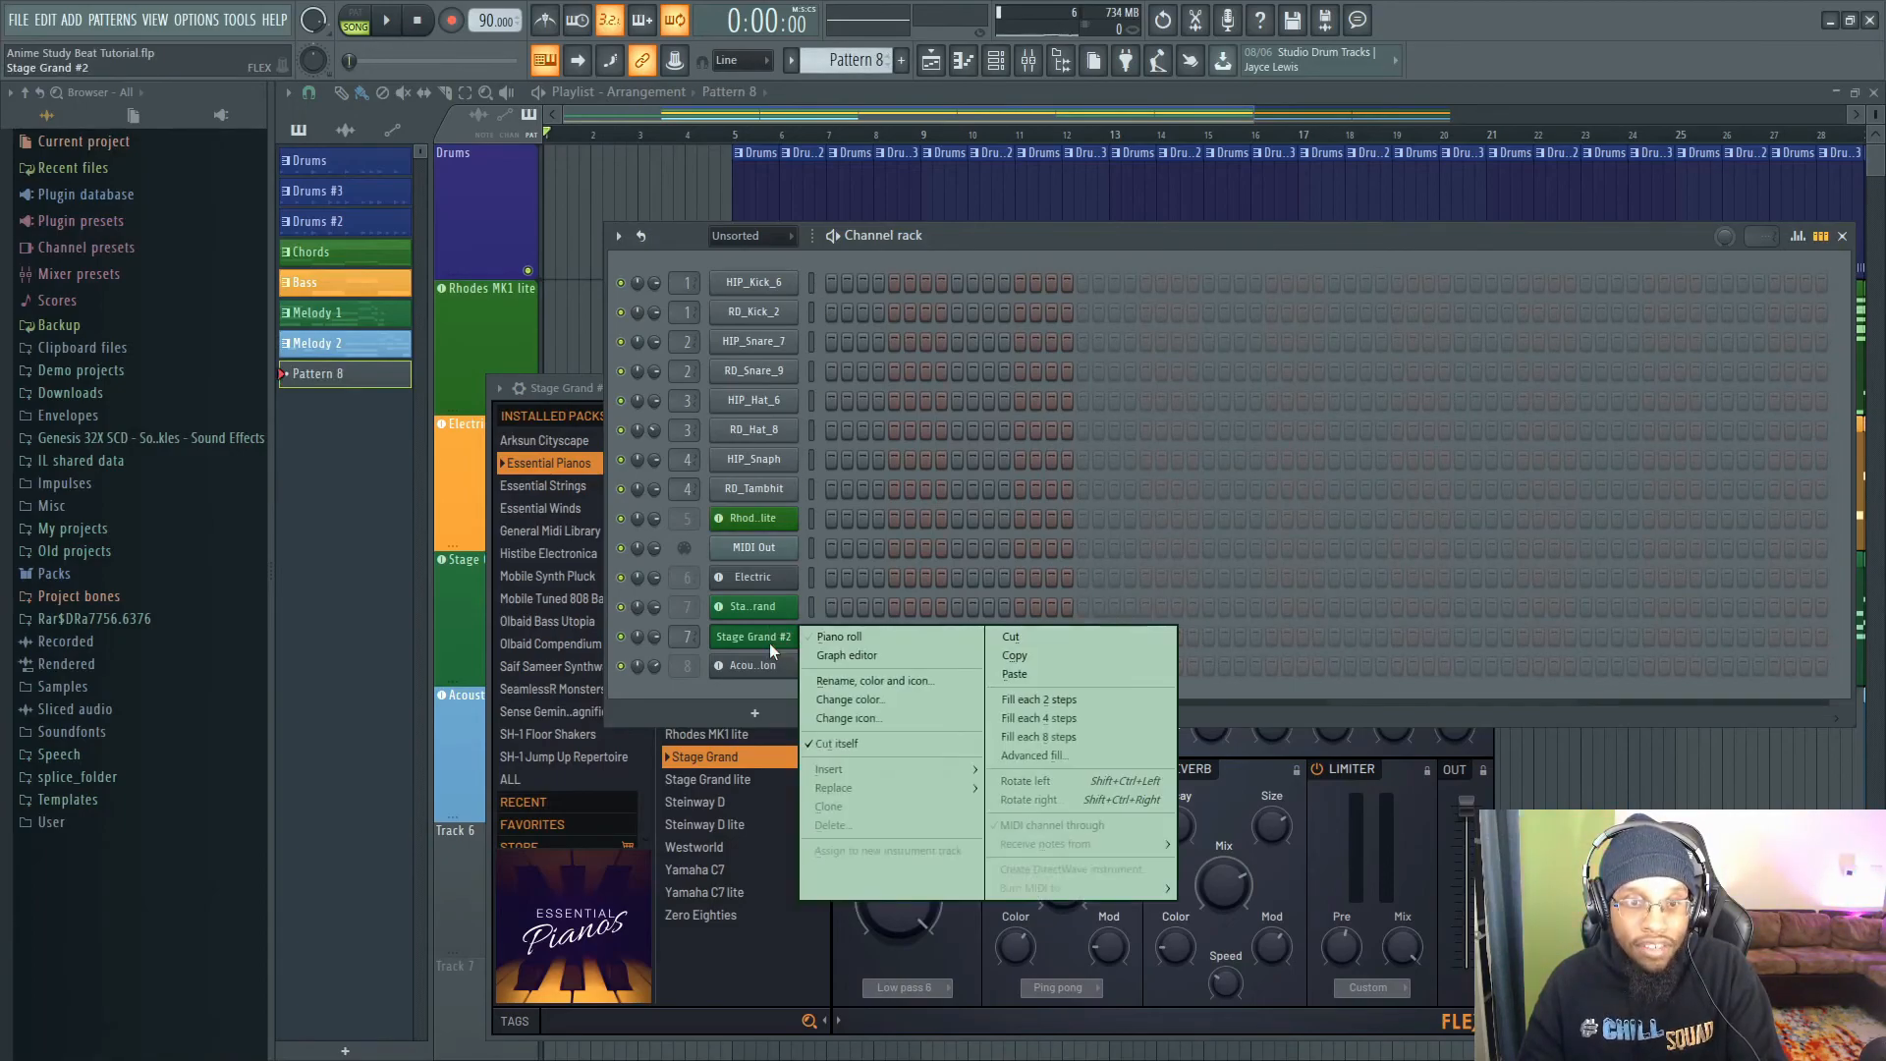
pyautogui.click(1018, 676)
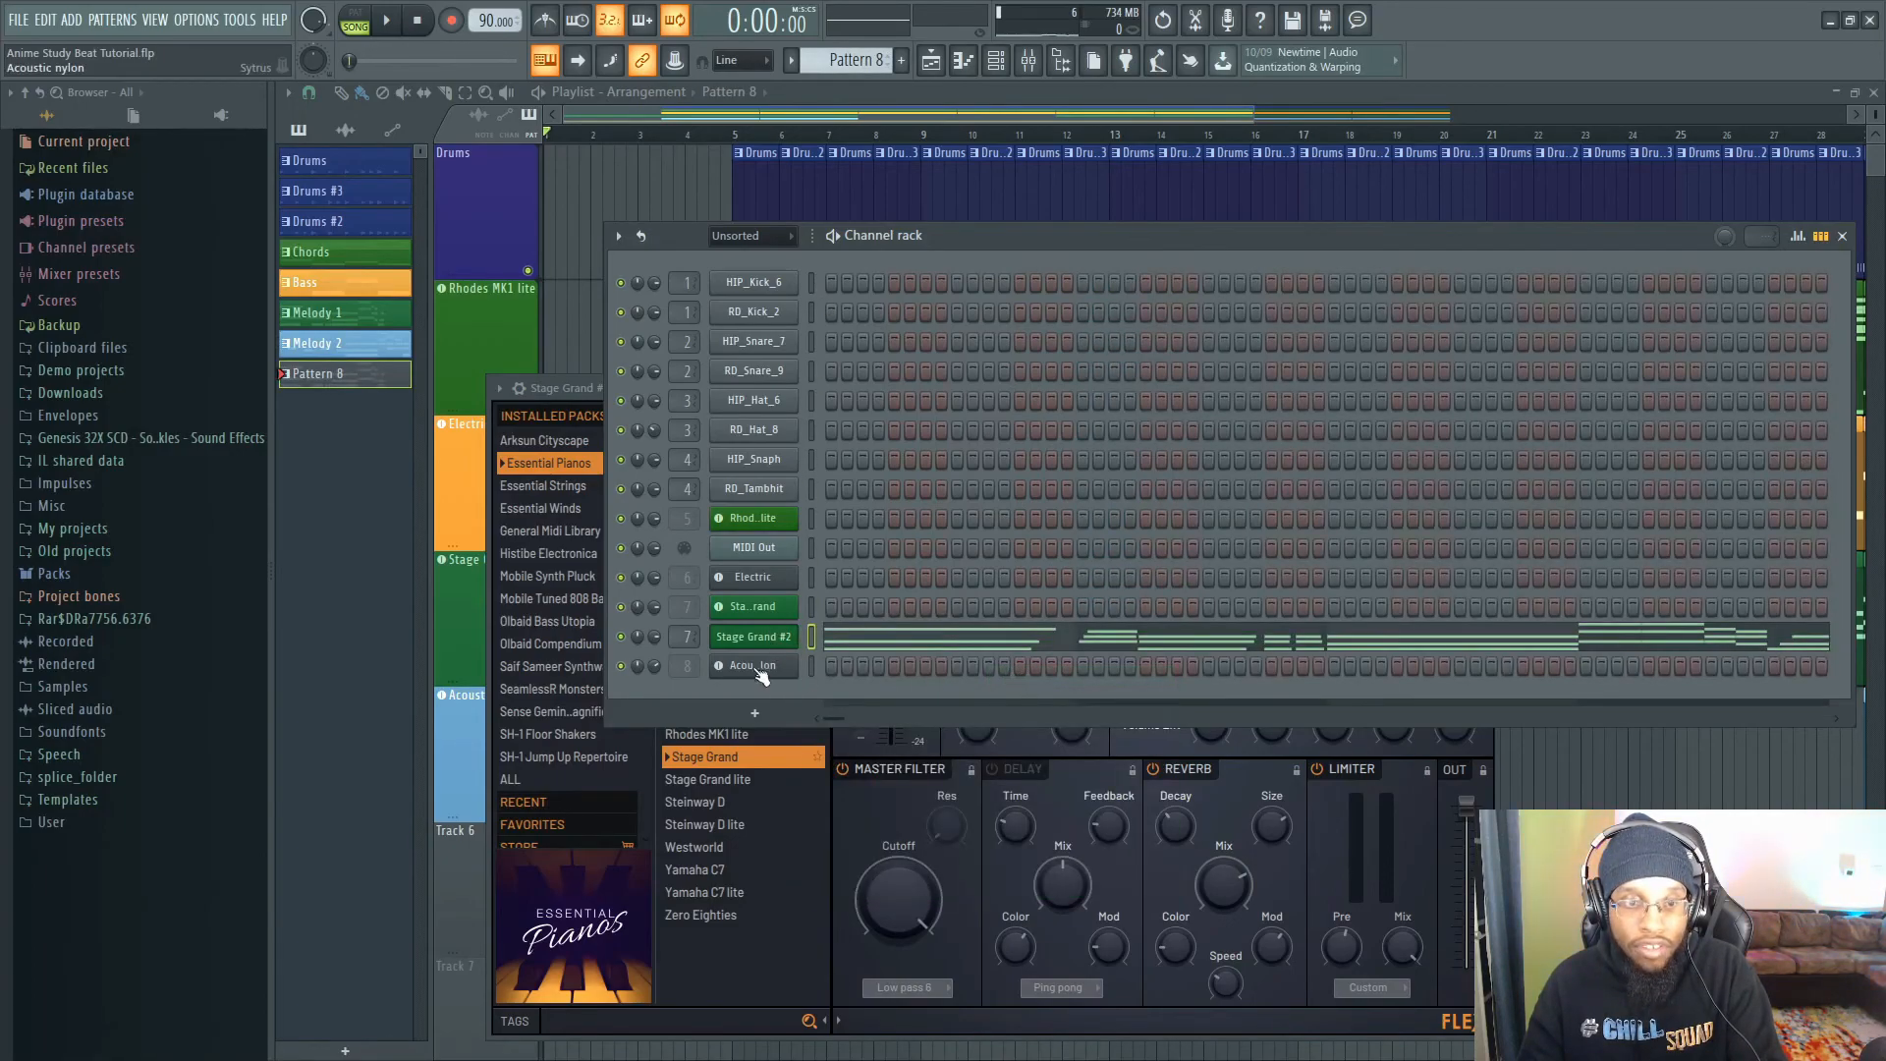
# - Route the Stage Grand #2 channel to mixer track 10 and show the instrument's detailed settings
pyautogui.moveTo(688, 636); pyautogui.dragTo(689, 618)
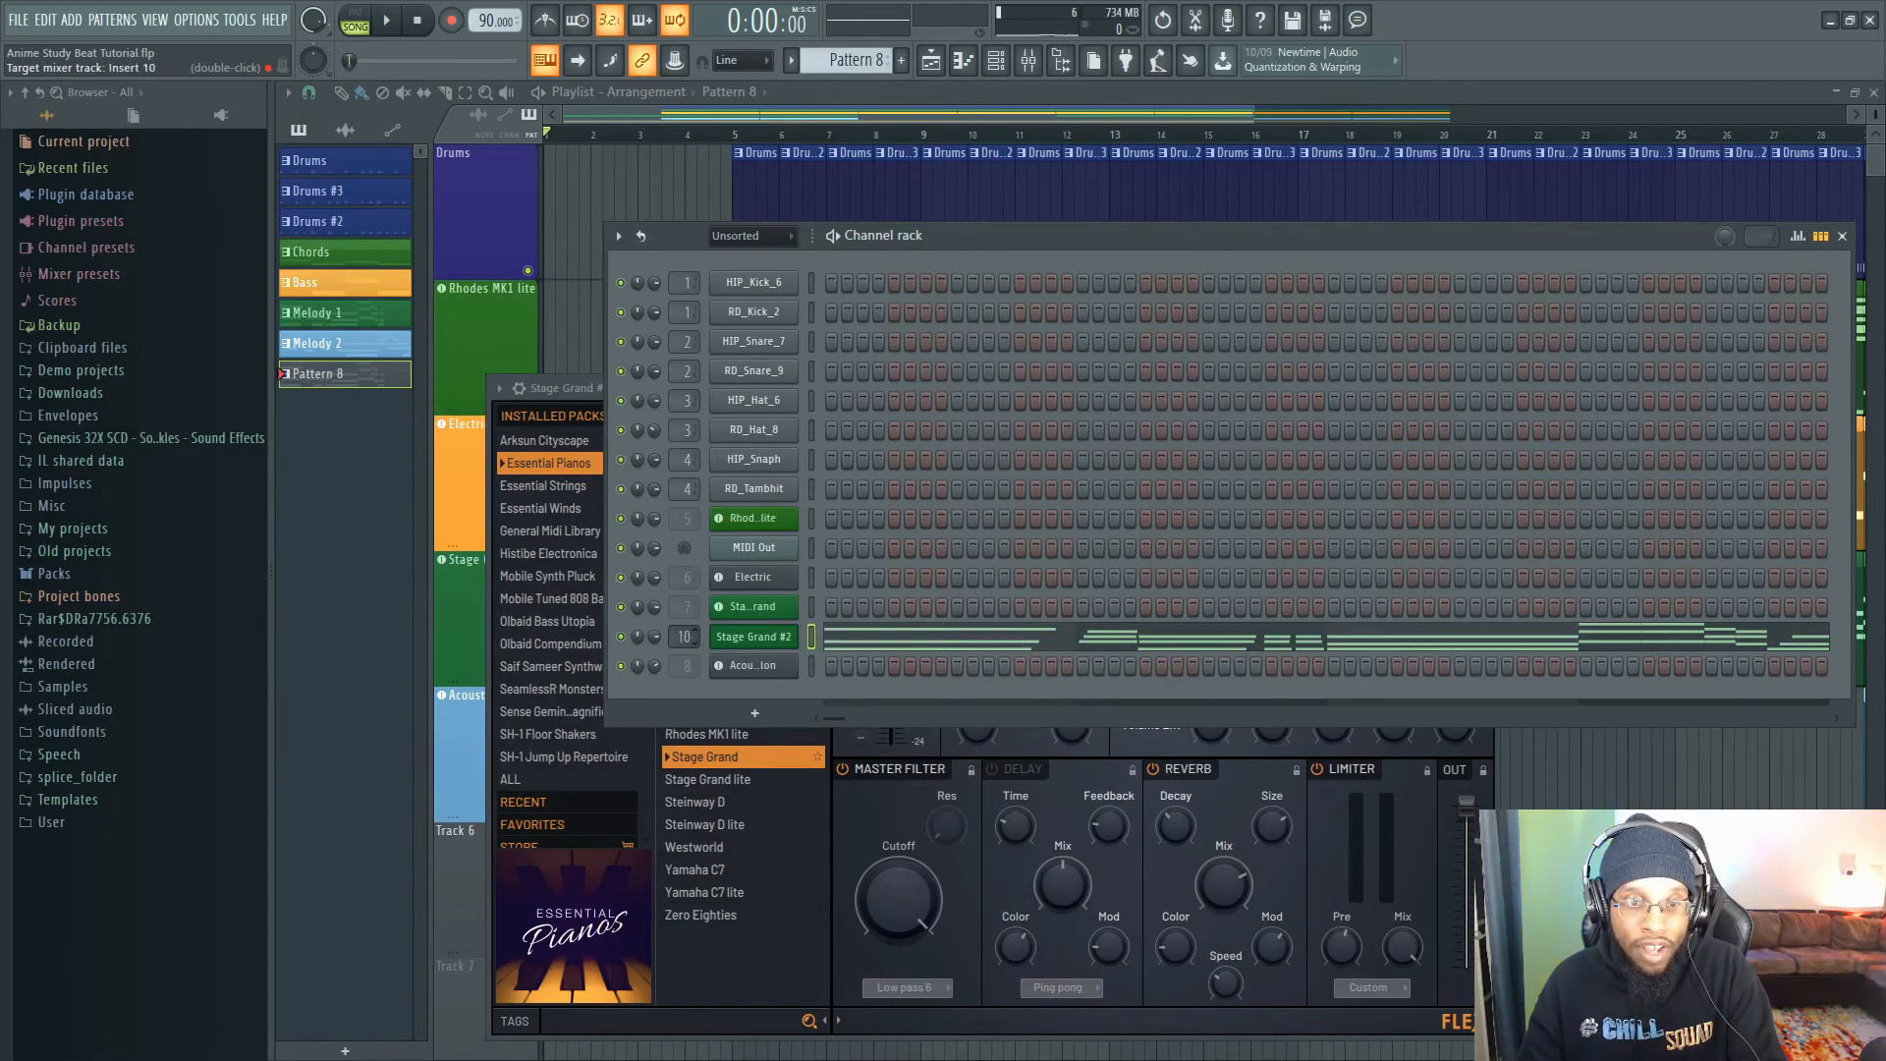
pyautogui.click(772, 639)
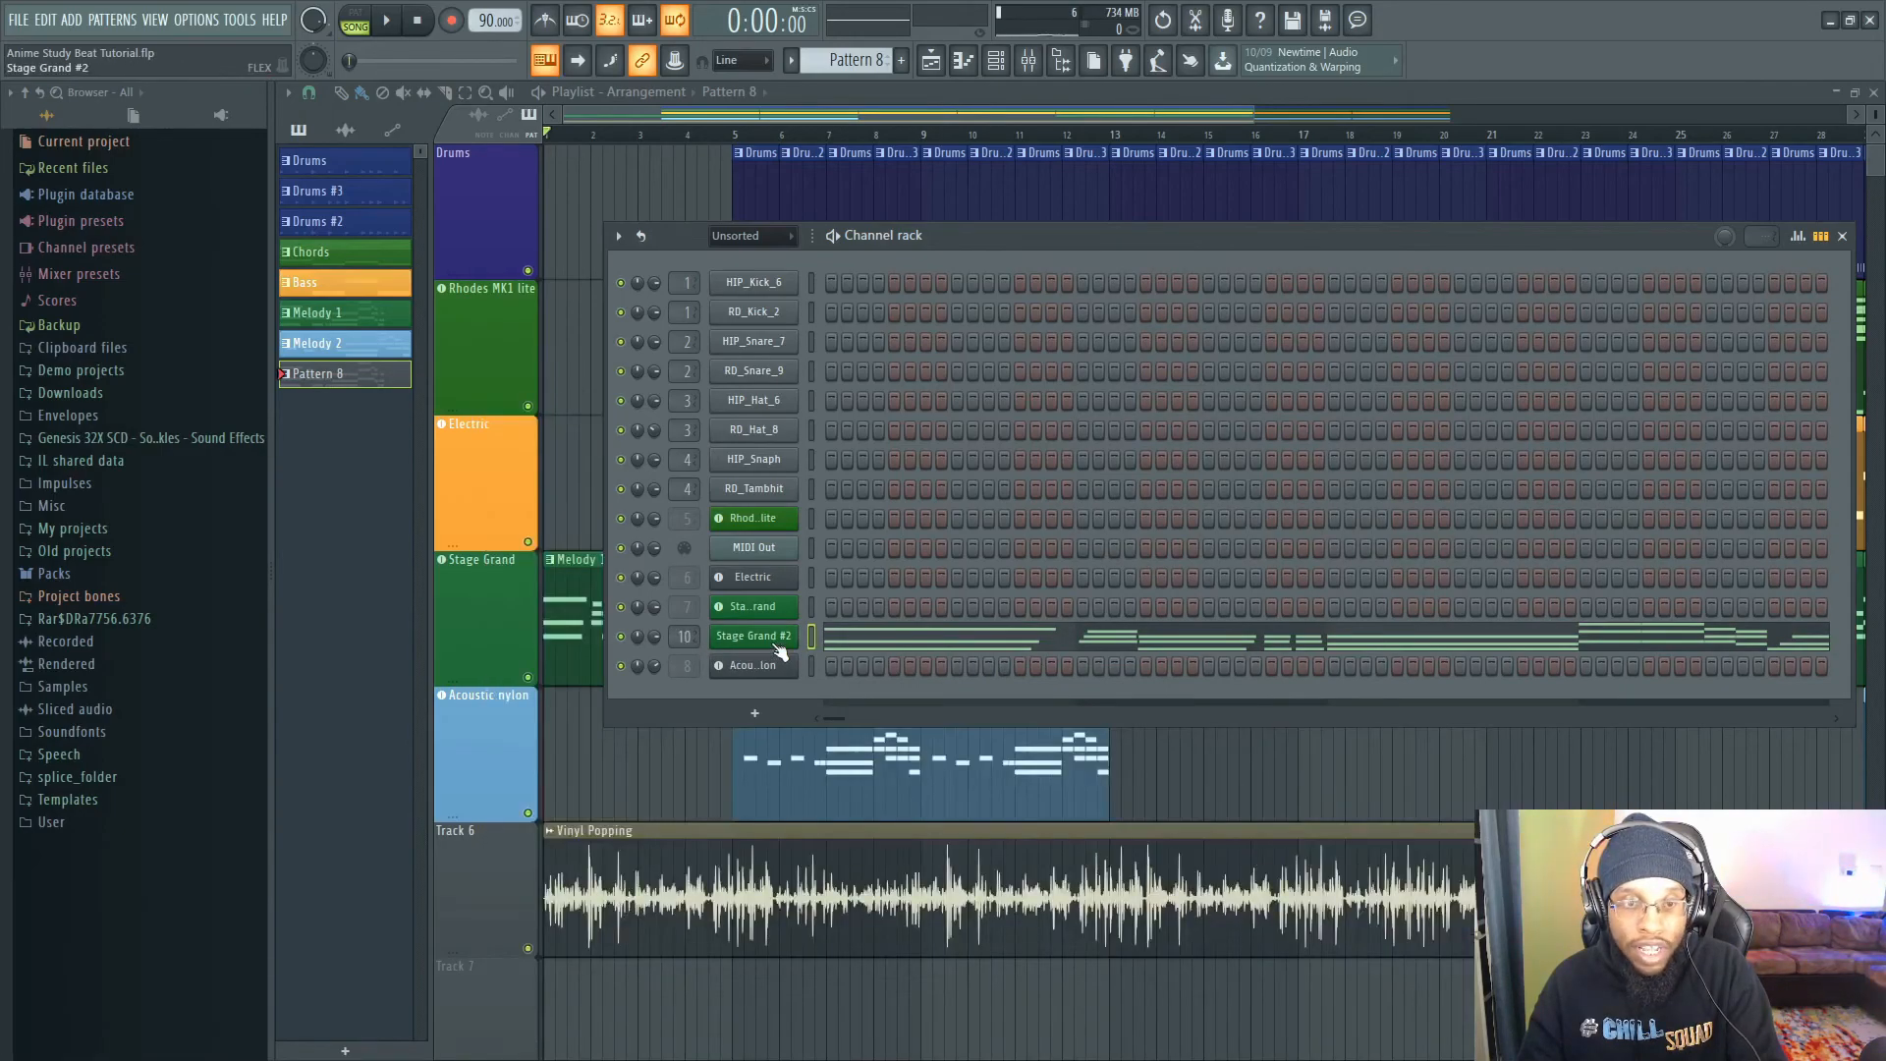
pyautogui.click(770, 639)
pyautogui.click(519, 388)
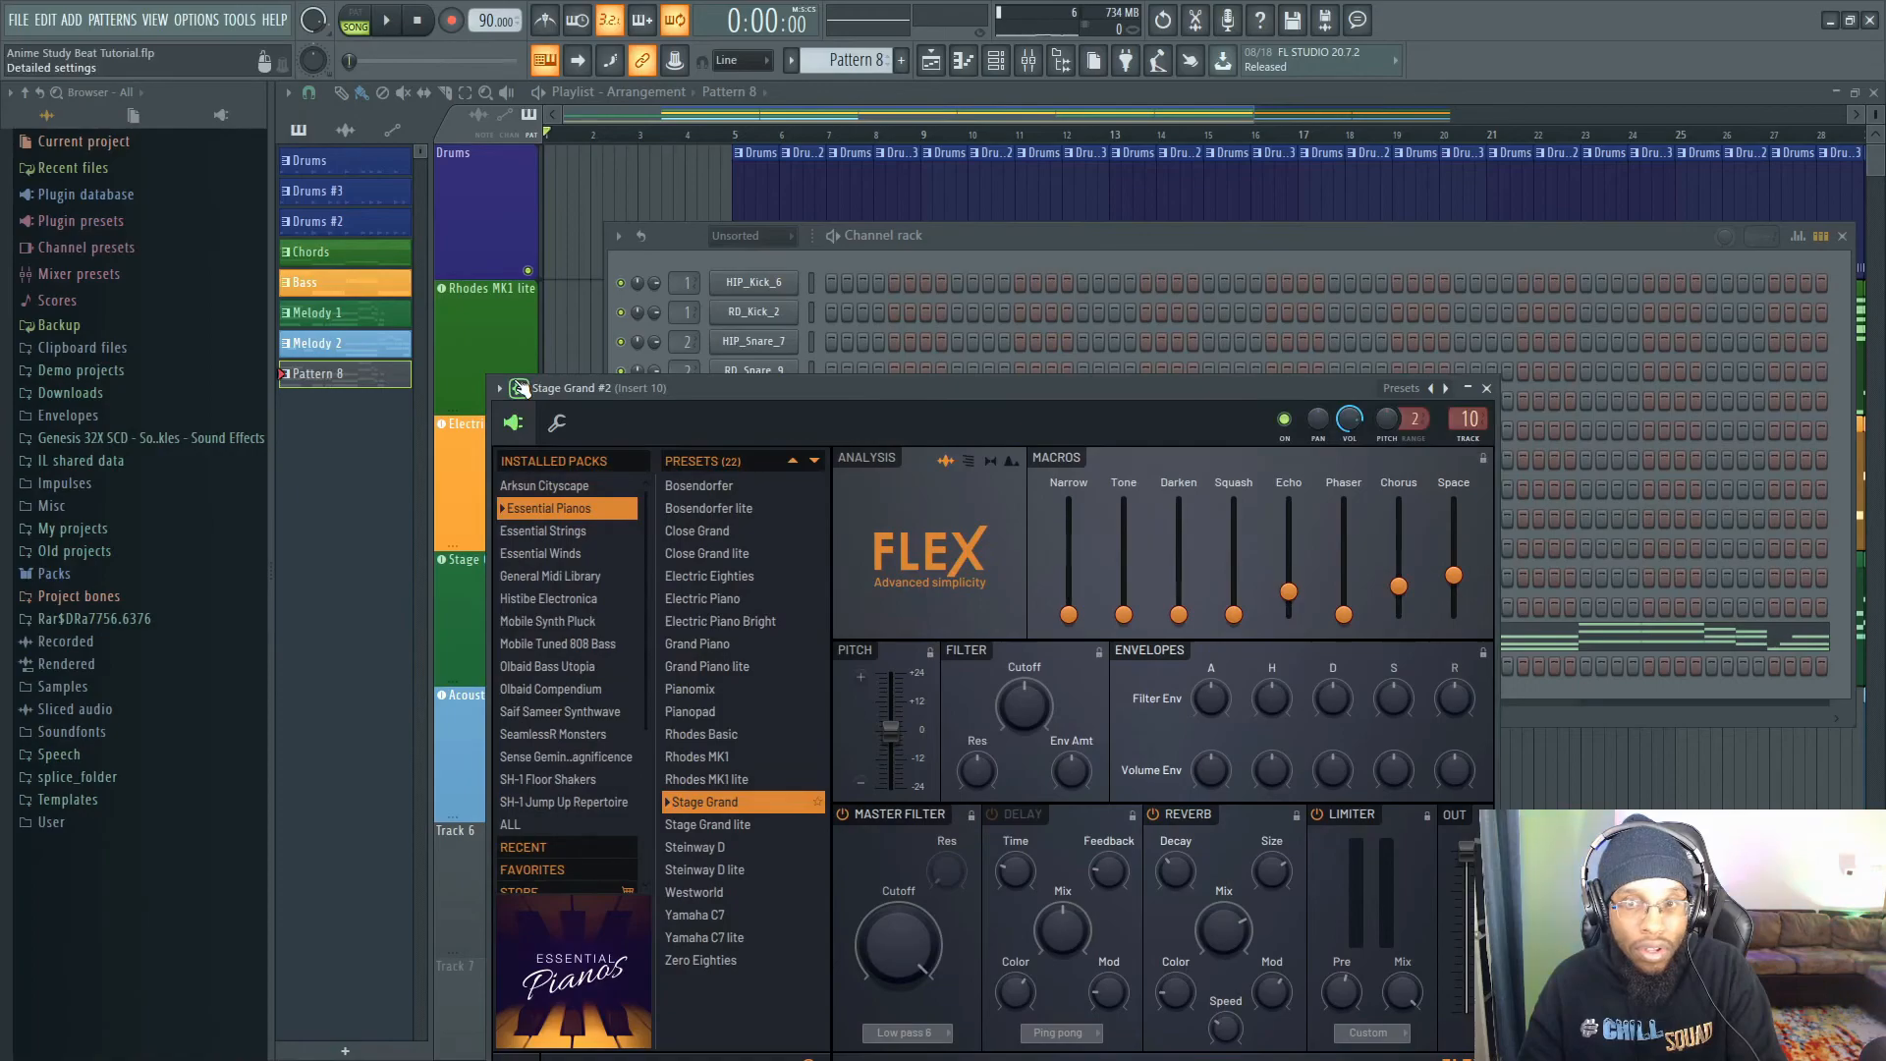
pyautogui.click(1300, 247)
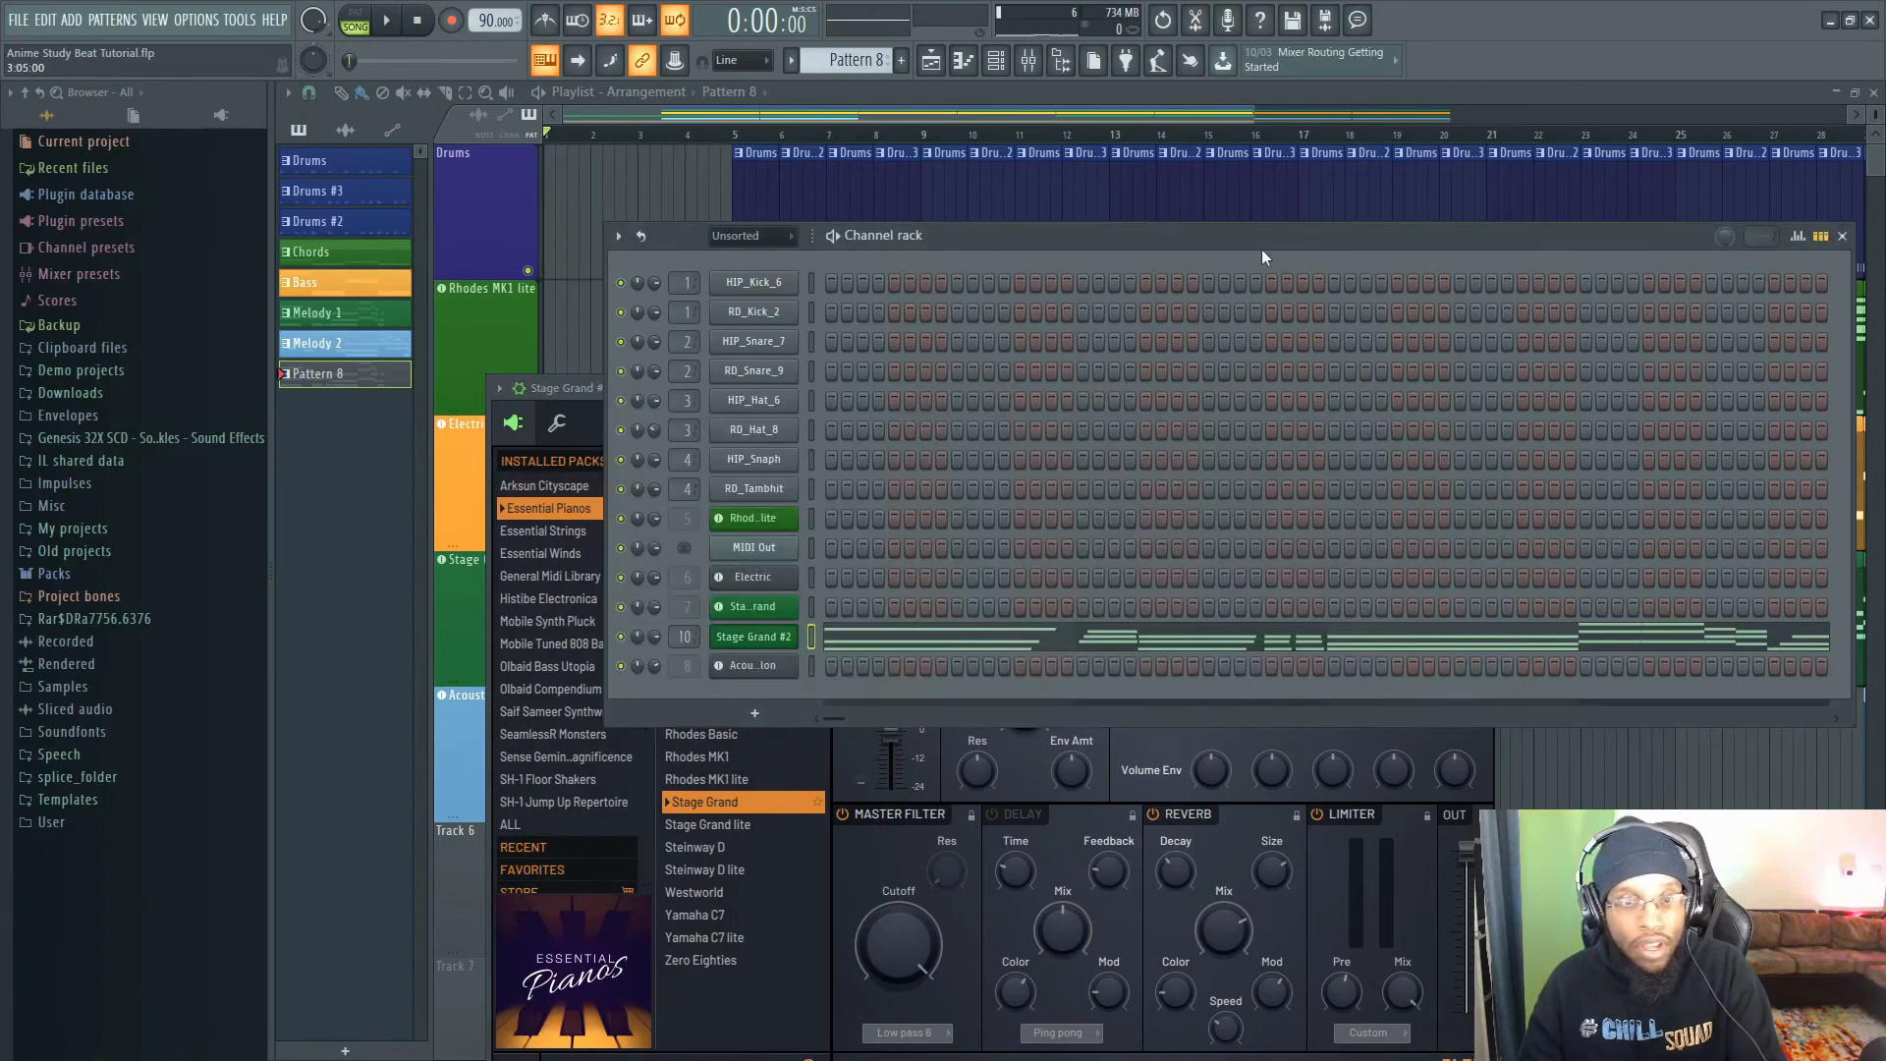
# - Load Fruity Filter in the first effect slot of mixer Insert 10 and apply its Retro sound preset
pyautogui.click(1029, 64)
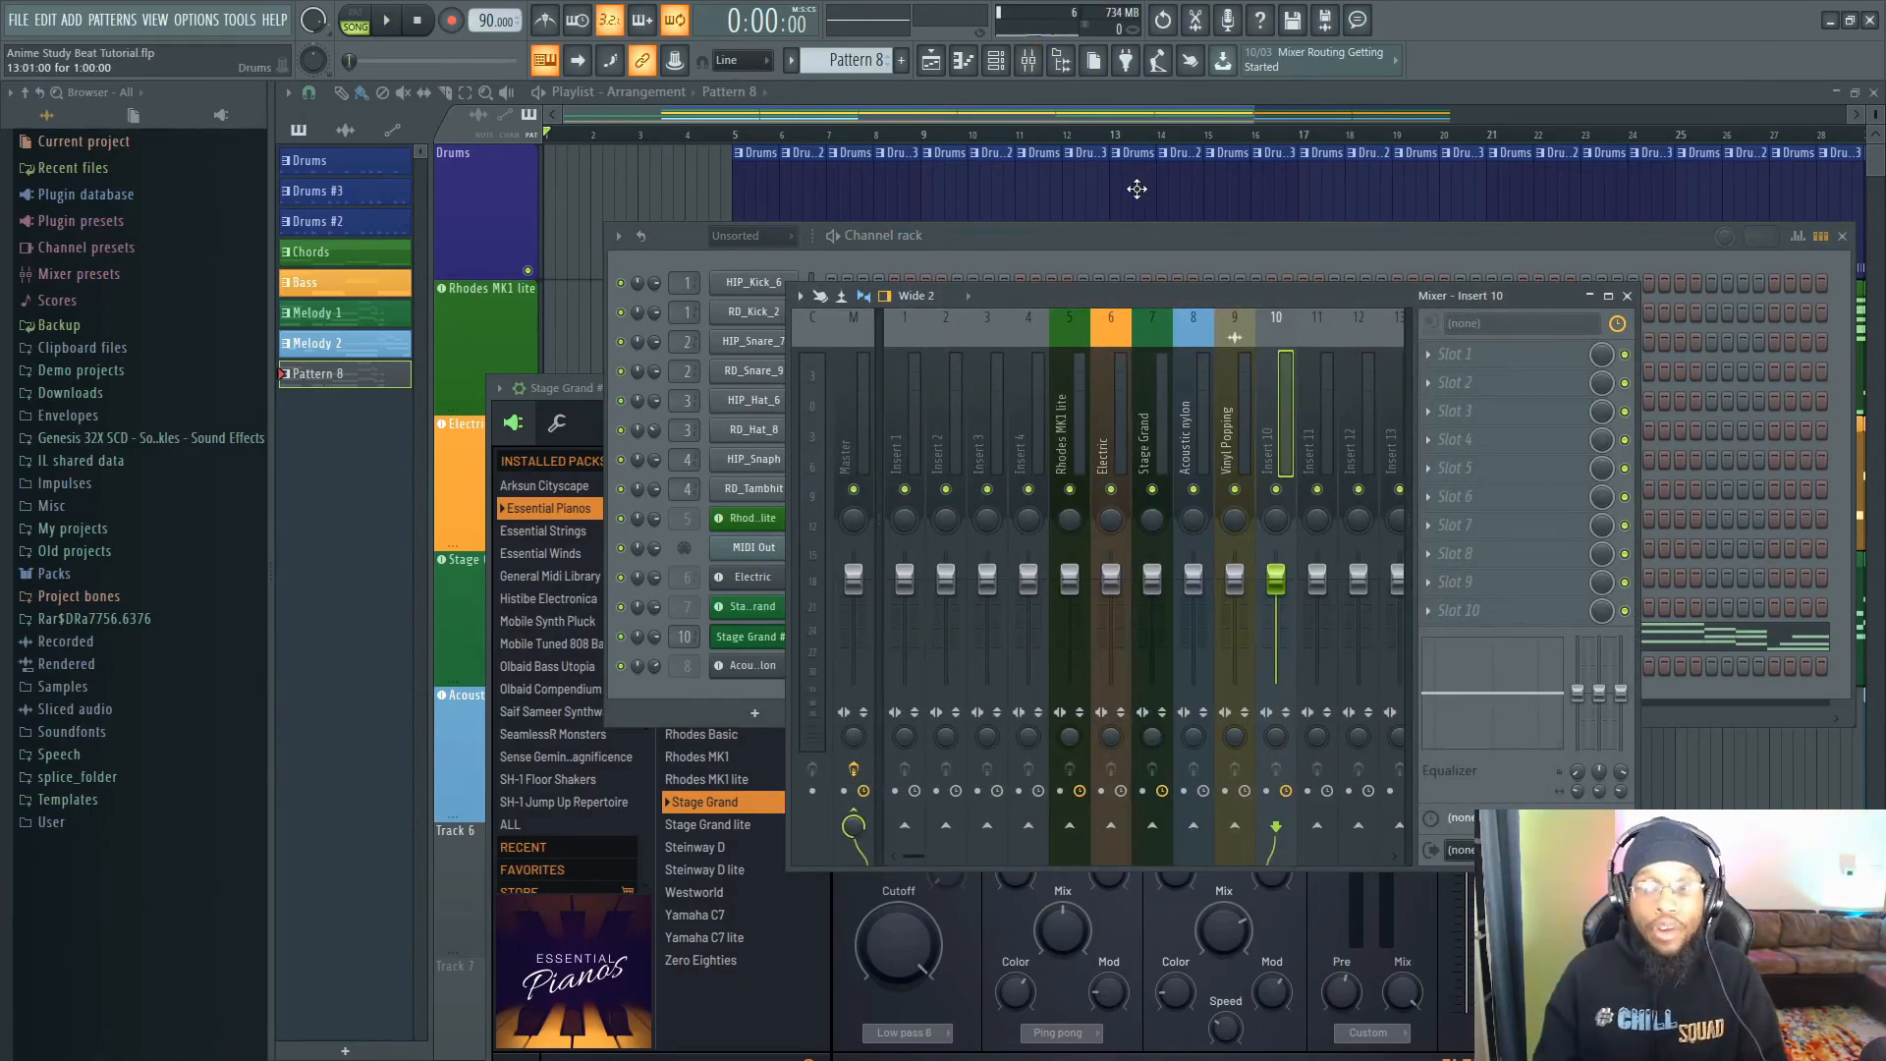
pyautogui.click(1431, 357)
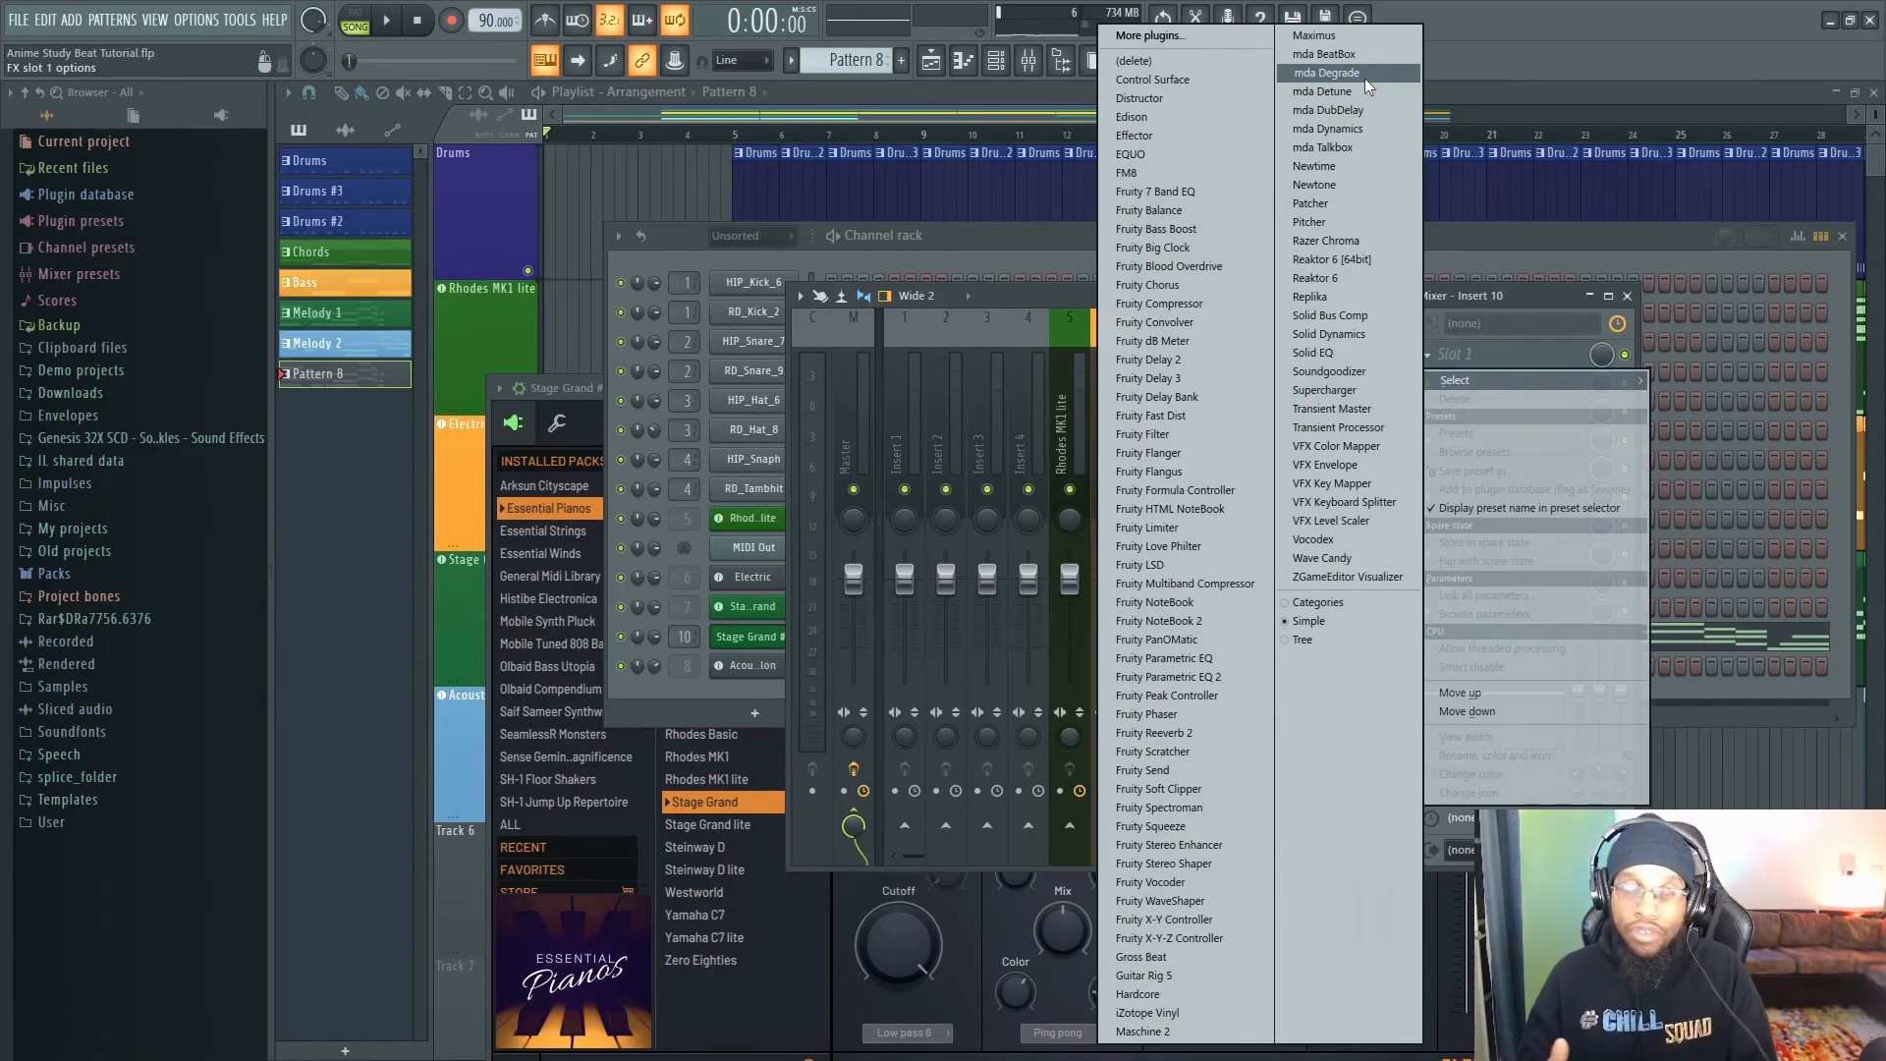
pyautogui.click(1209, 438)
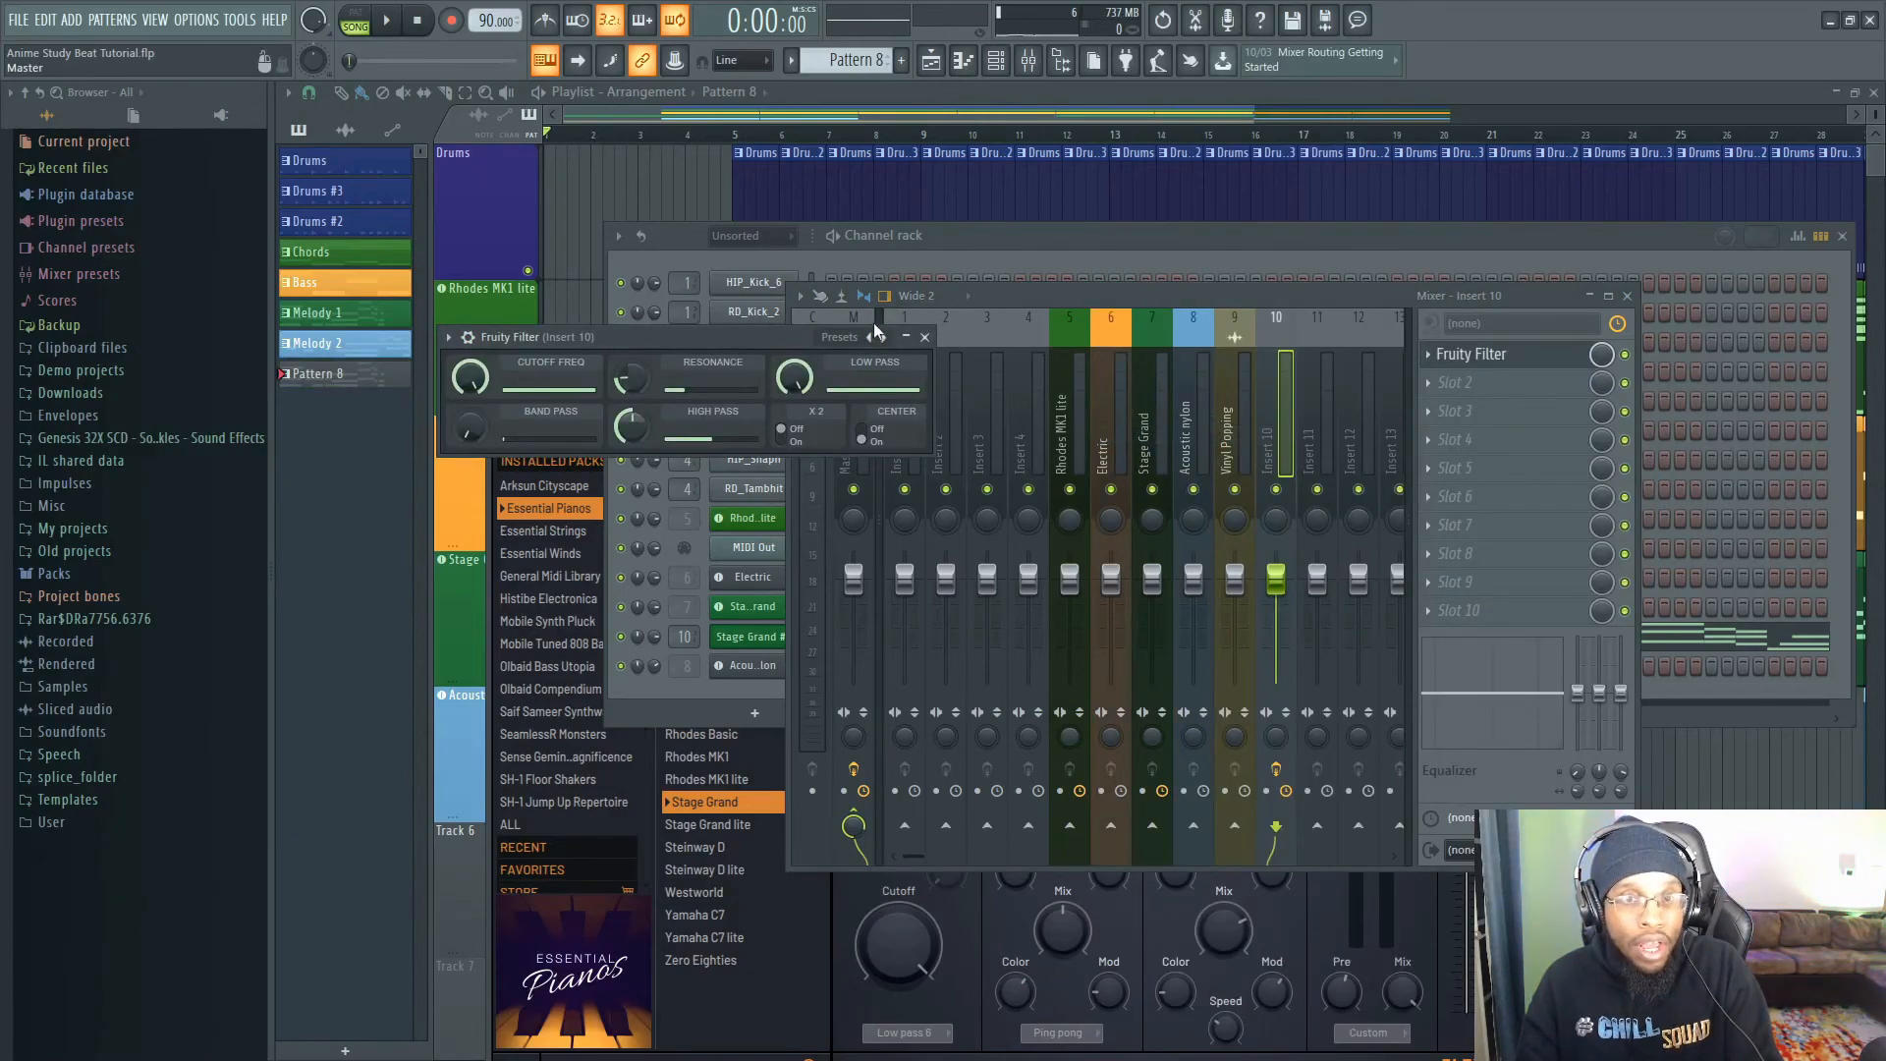
pyautogui.click(884, 338)
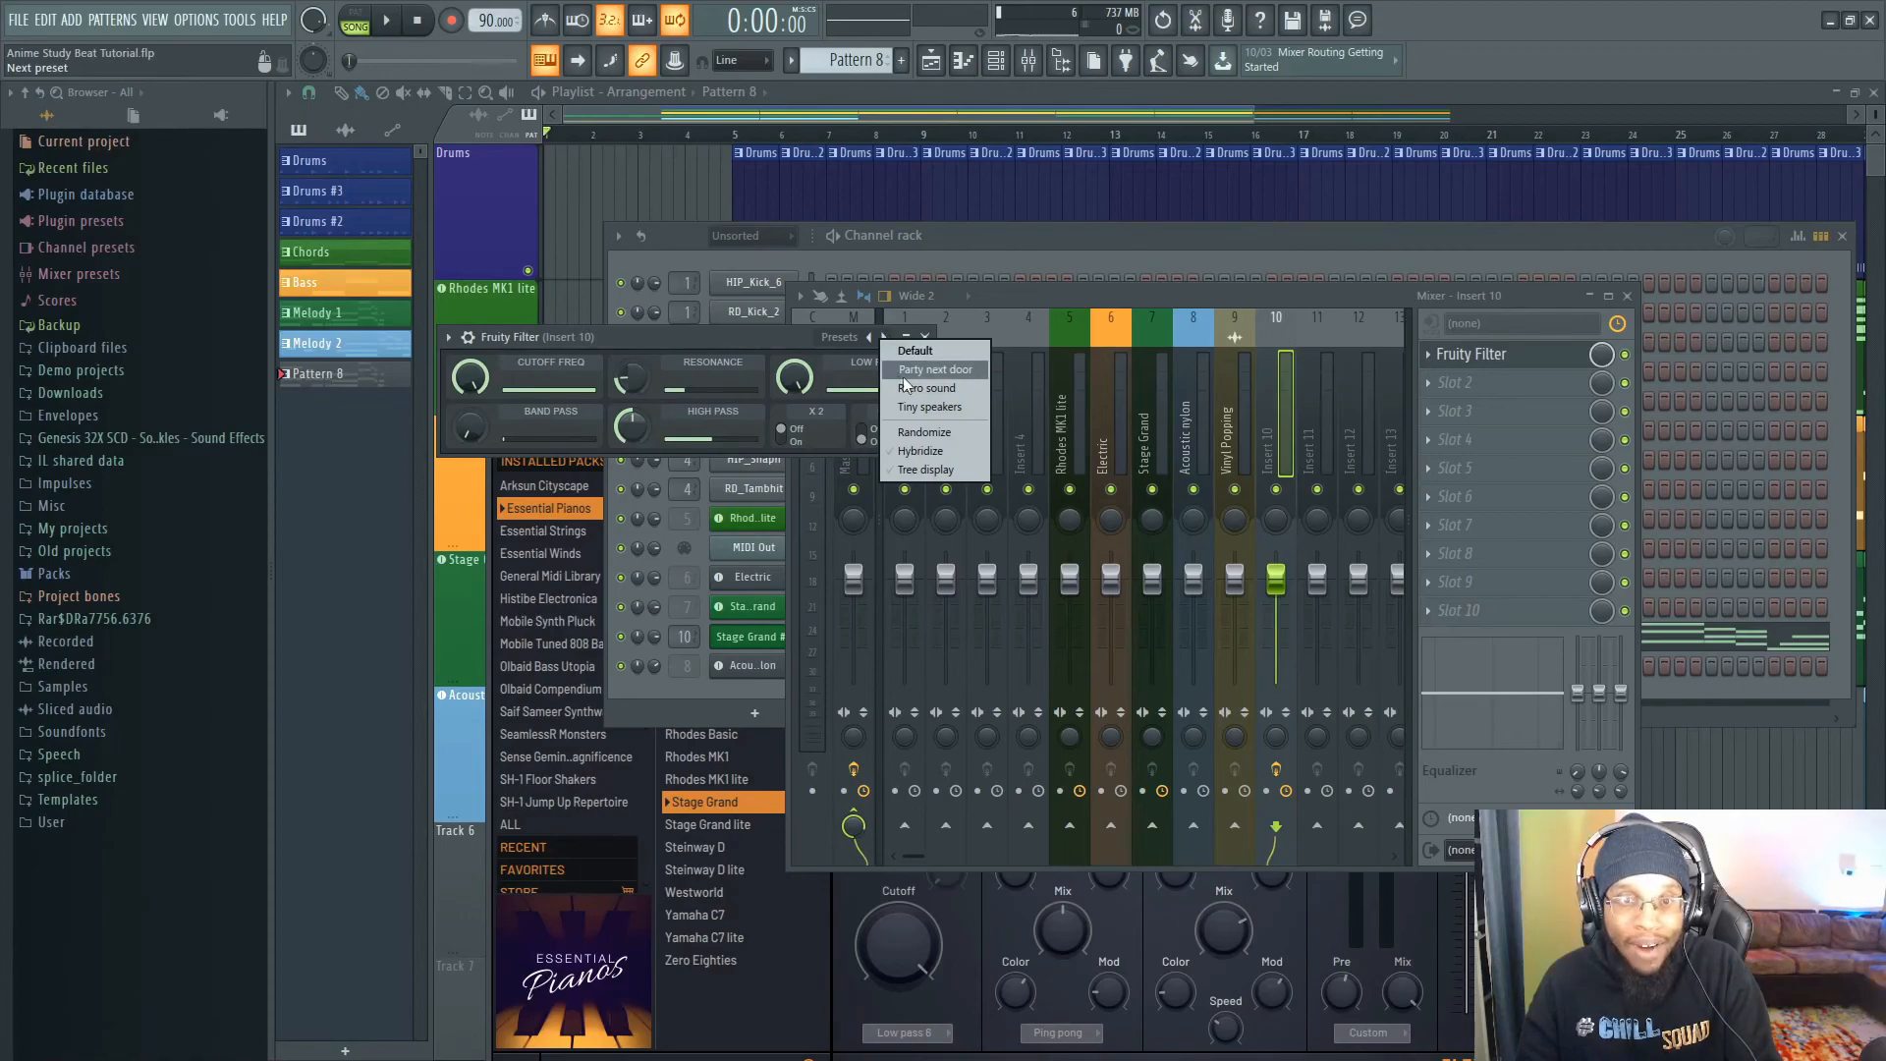
pyautogui.click(956, 391)
pyautogui.click(1005, 62)
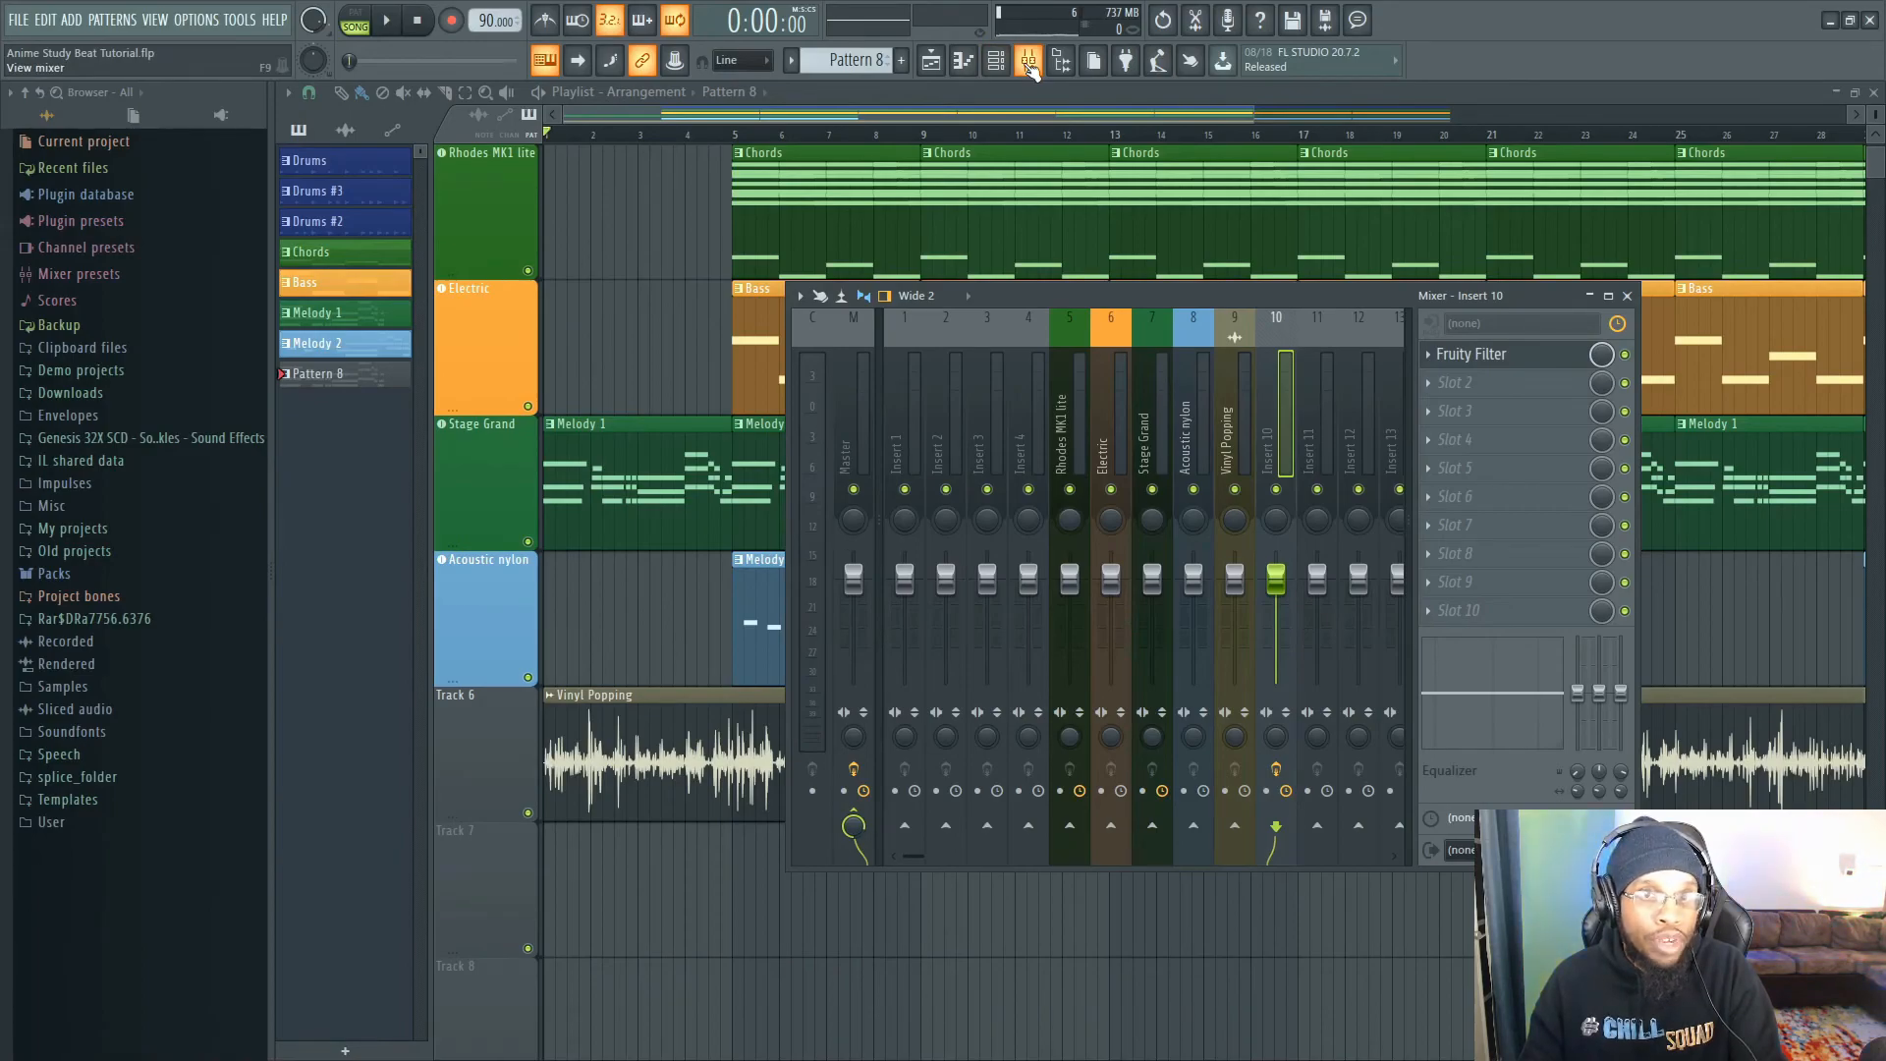
pyautogui.click(1029, 62)
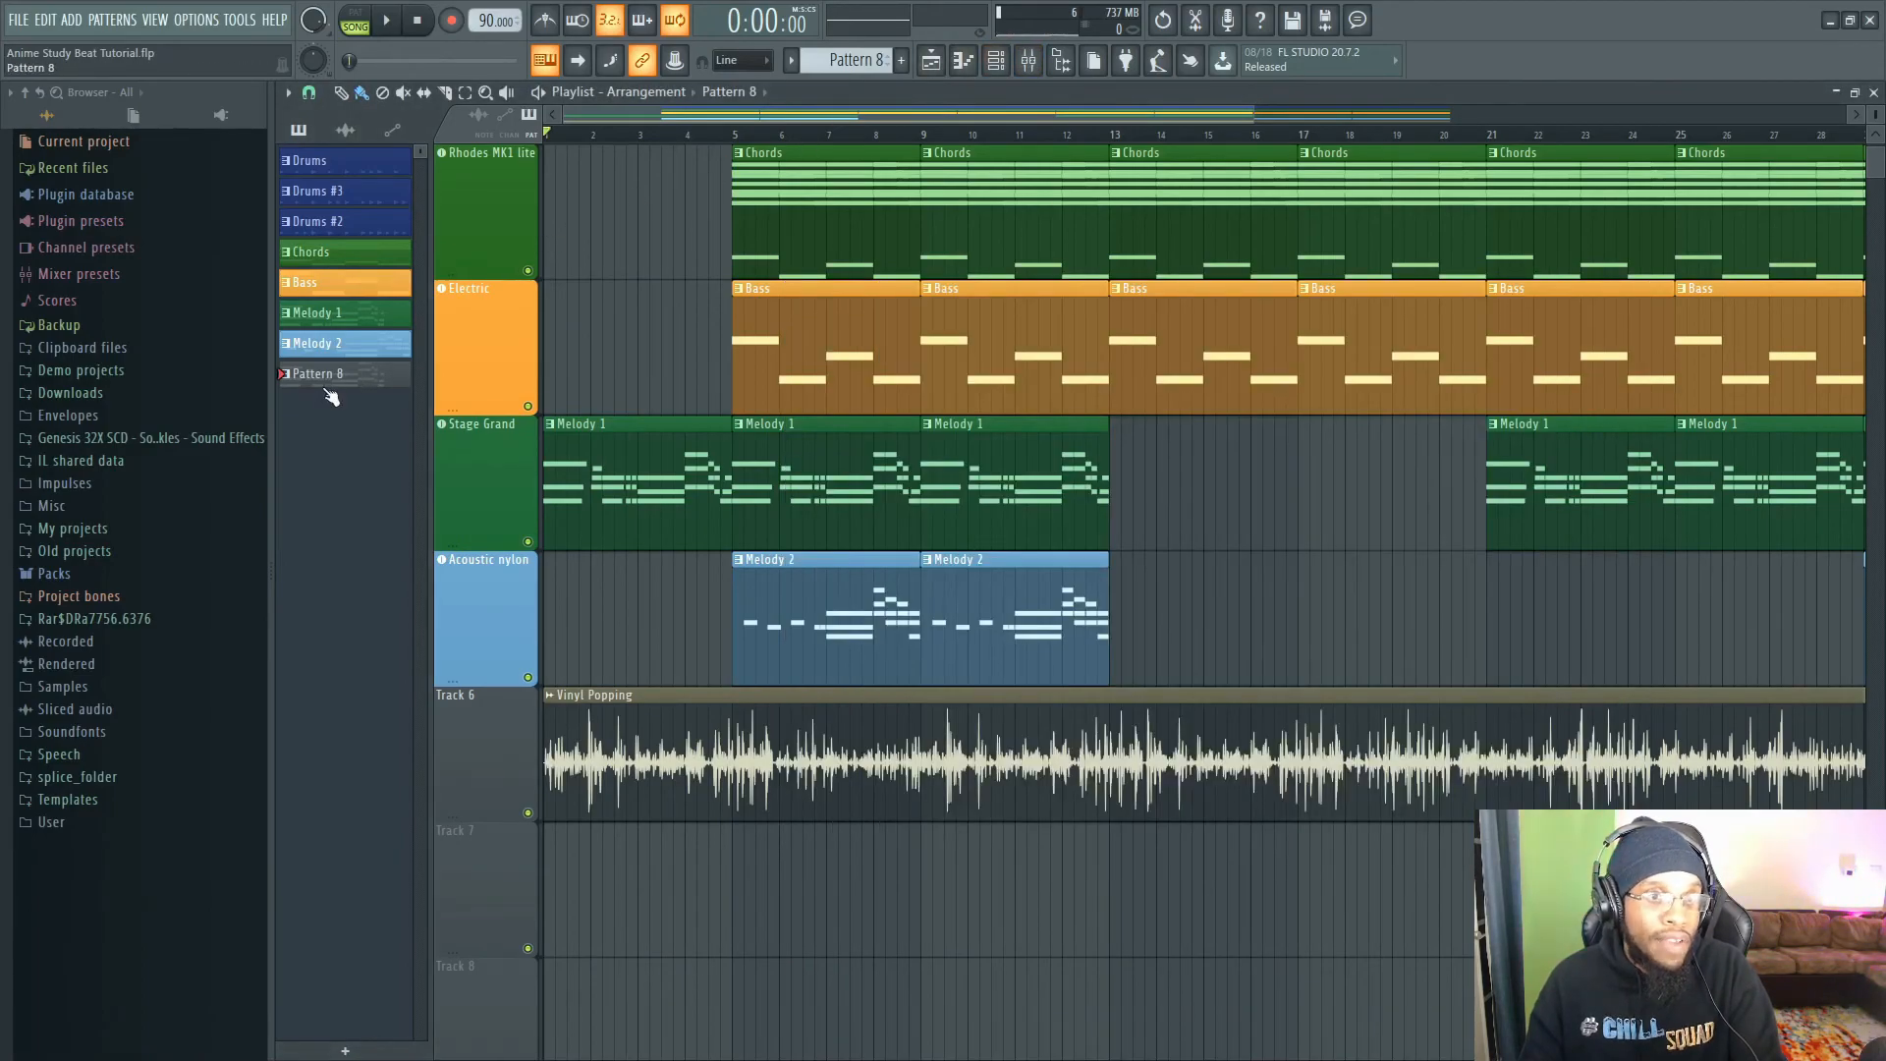
# - Place Pattern 8 at bar 1 of Track 7, trim it to end at bar 5, and delete the first Melody 1 clip
pyautogui.click(562, 865)
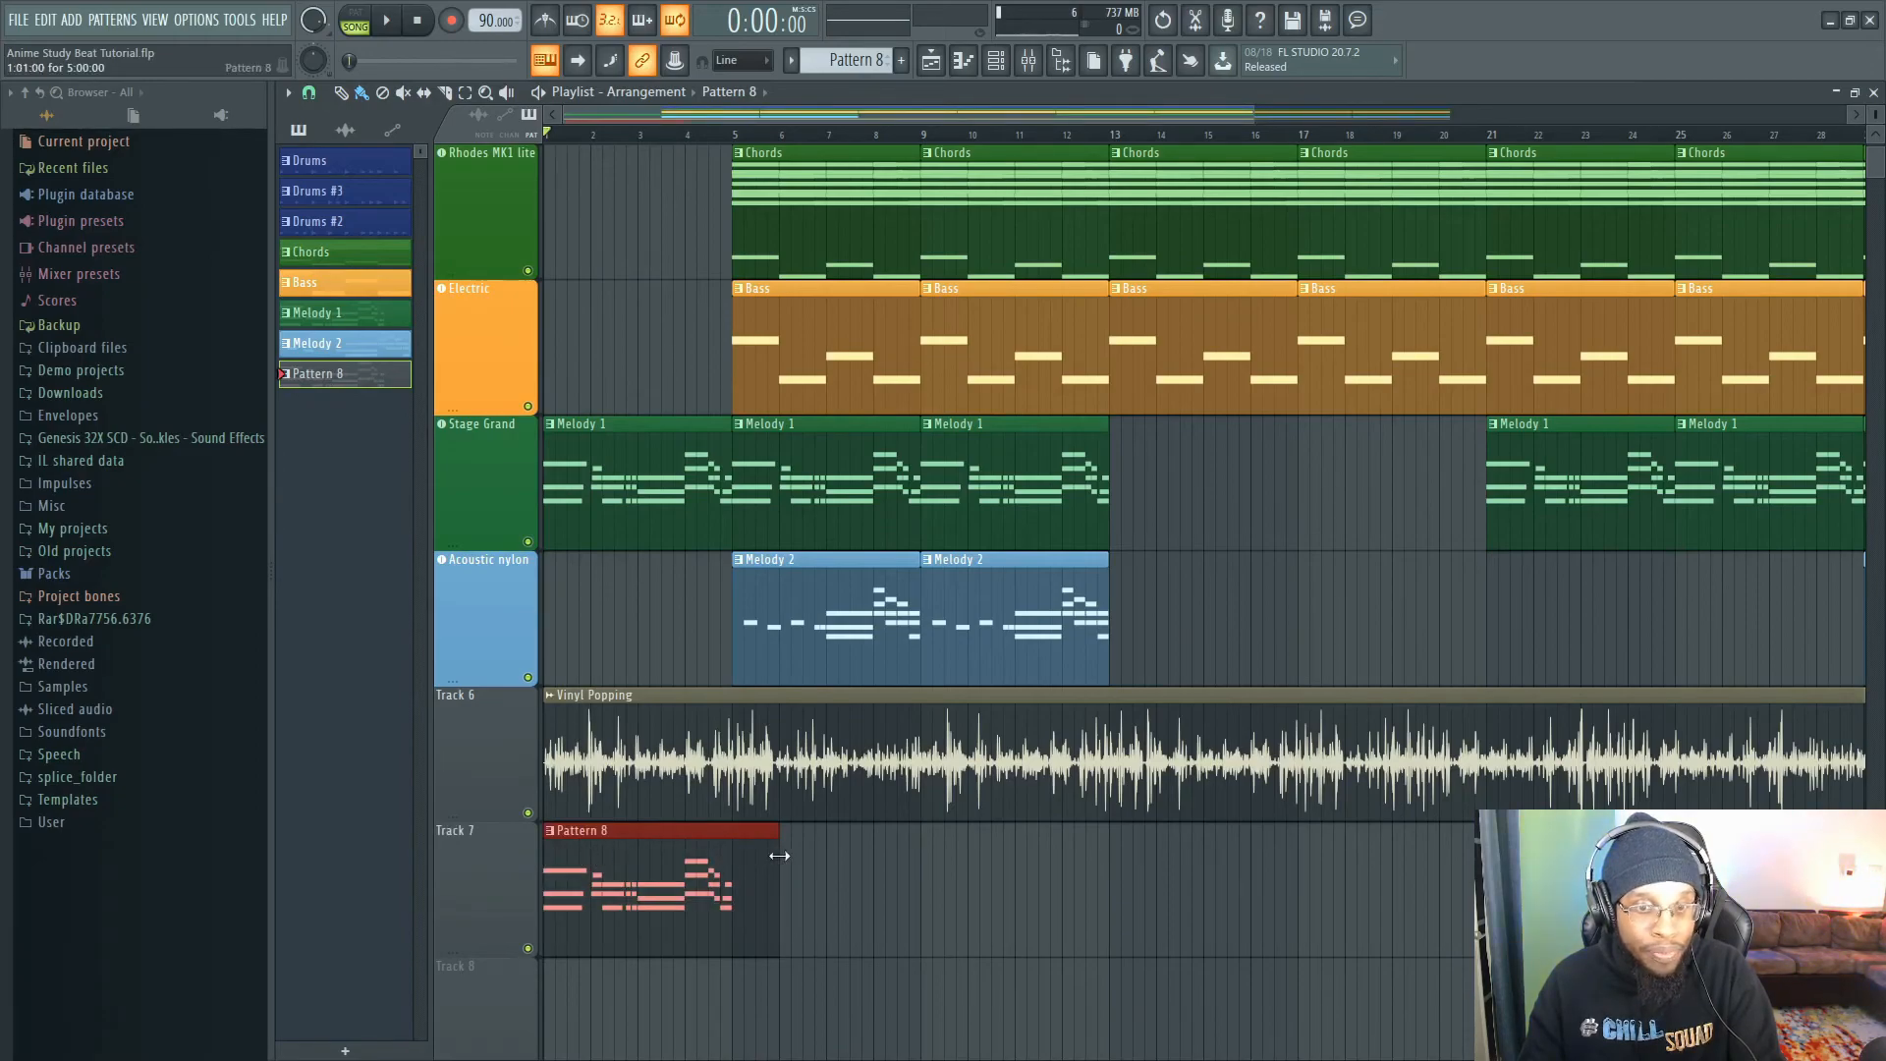
pyautogui.moveTo(779, 856); pyautogui.dragTo(733, 858)
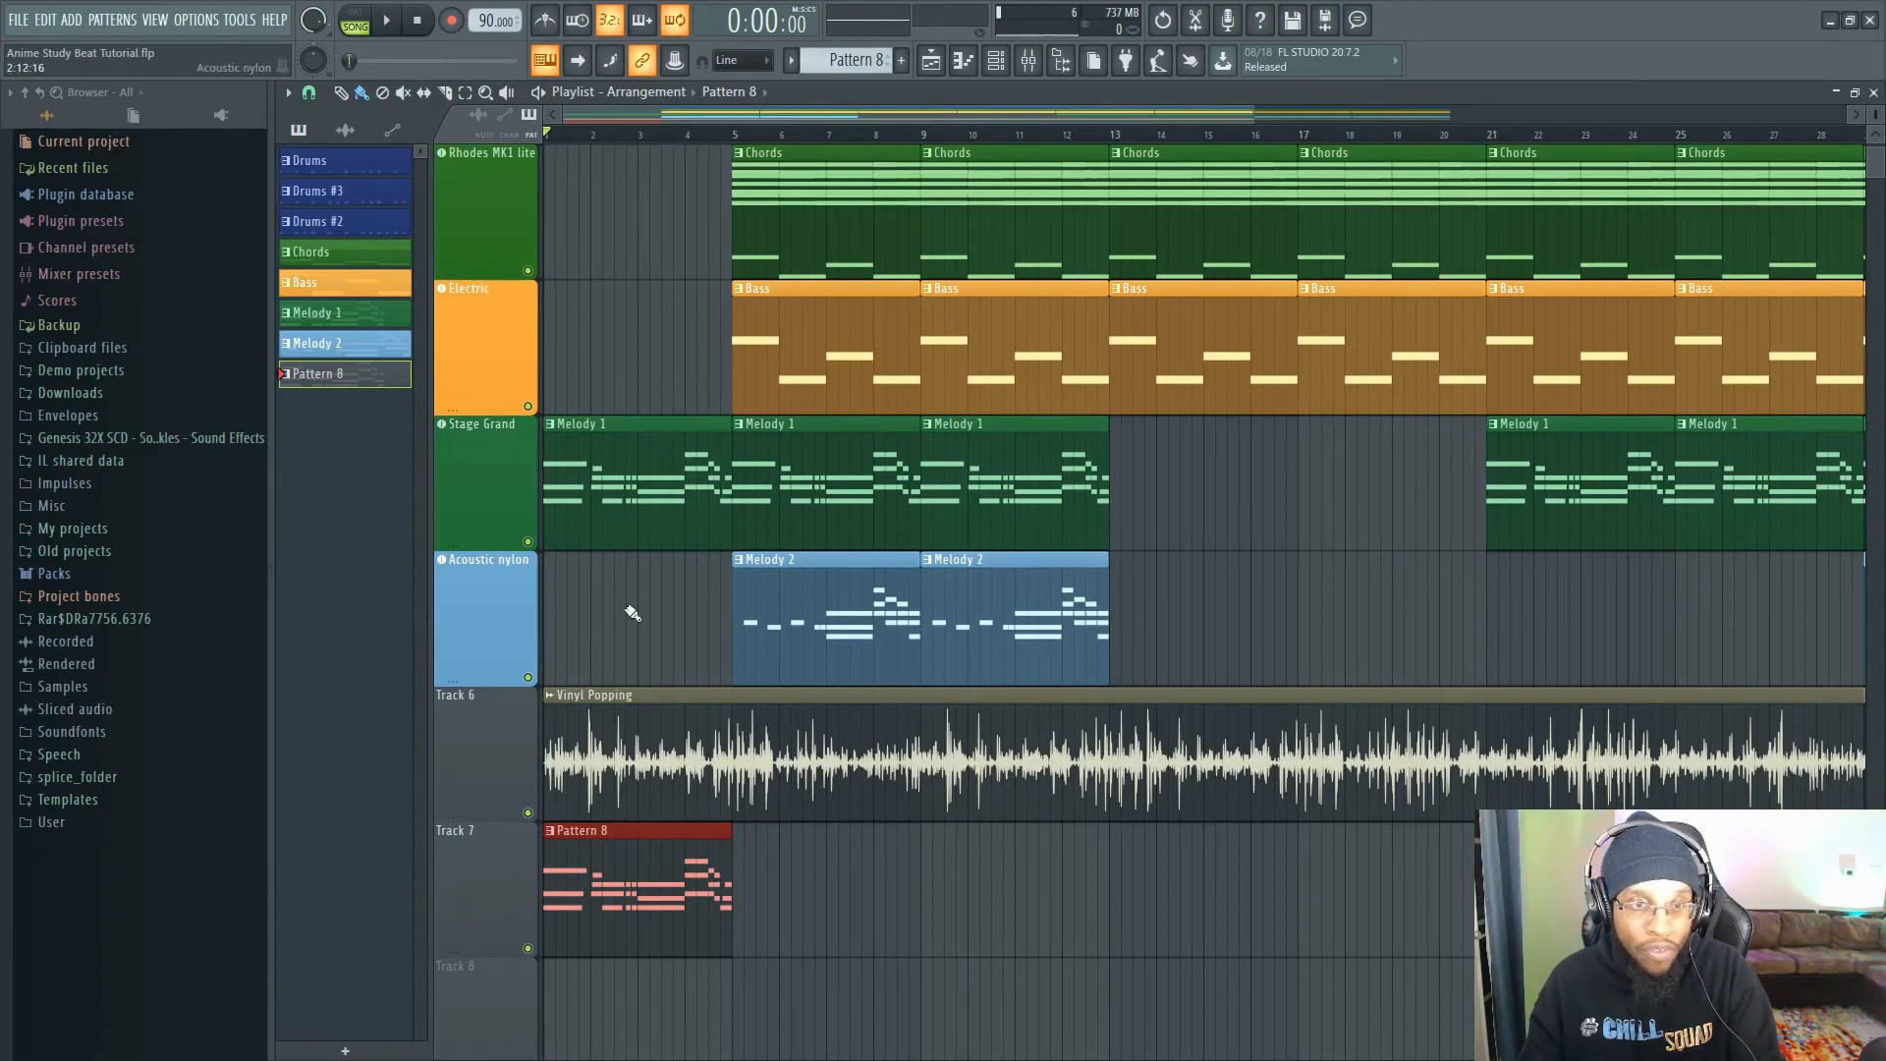
pyautogui.rightClick(606, 465)
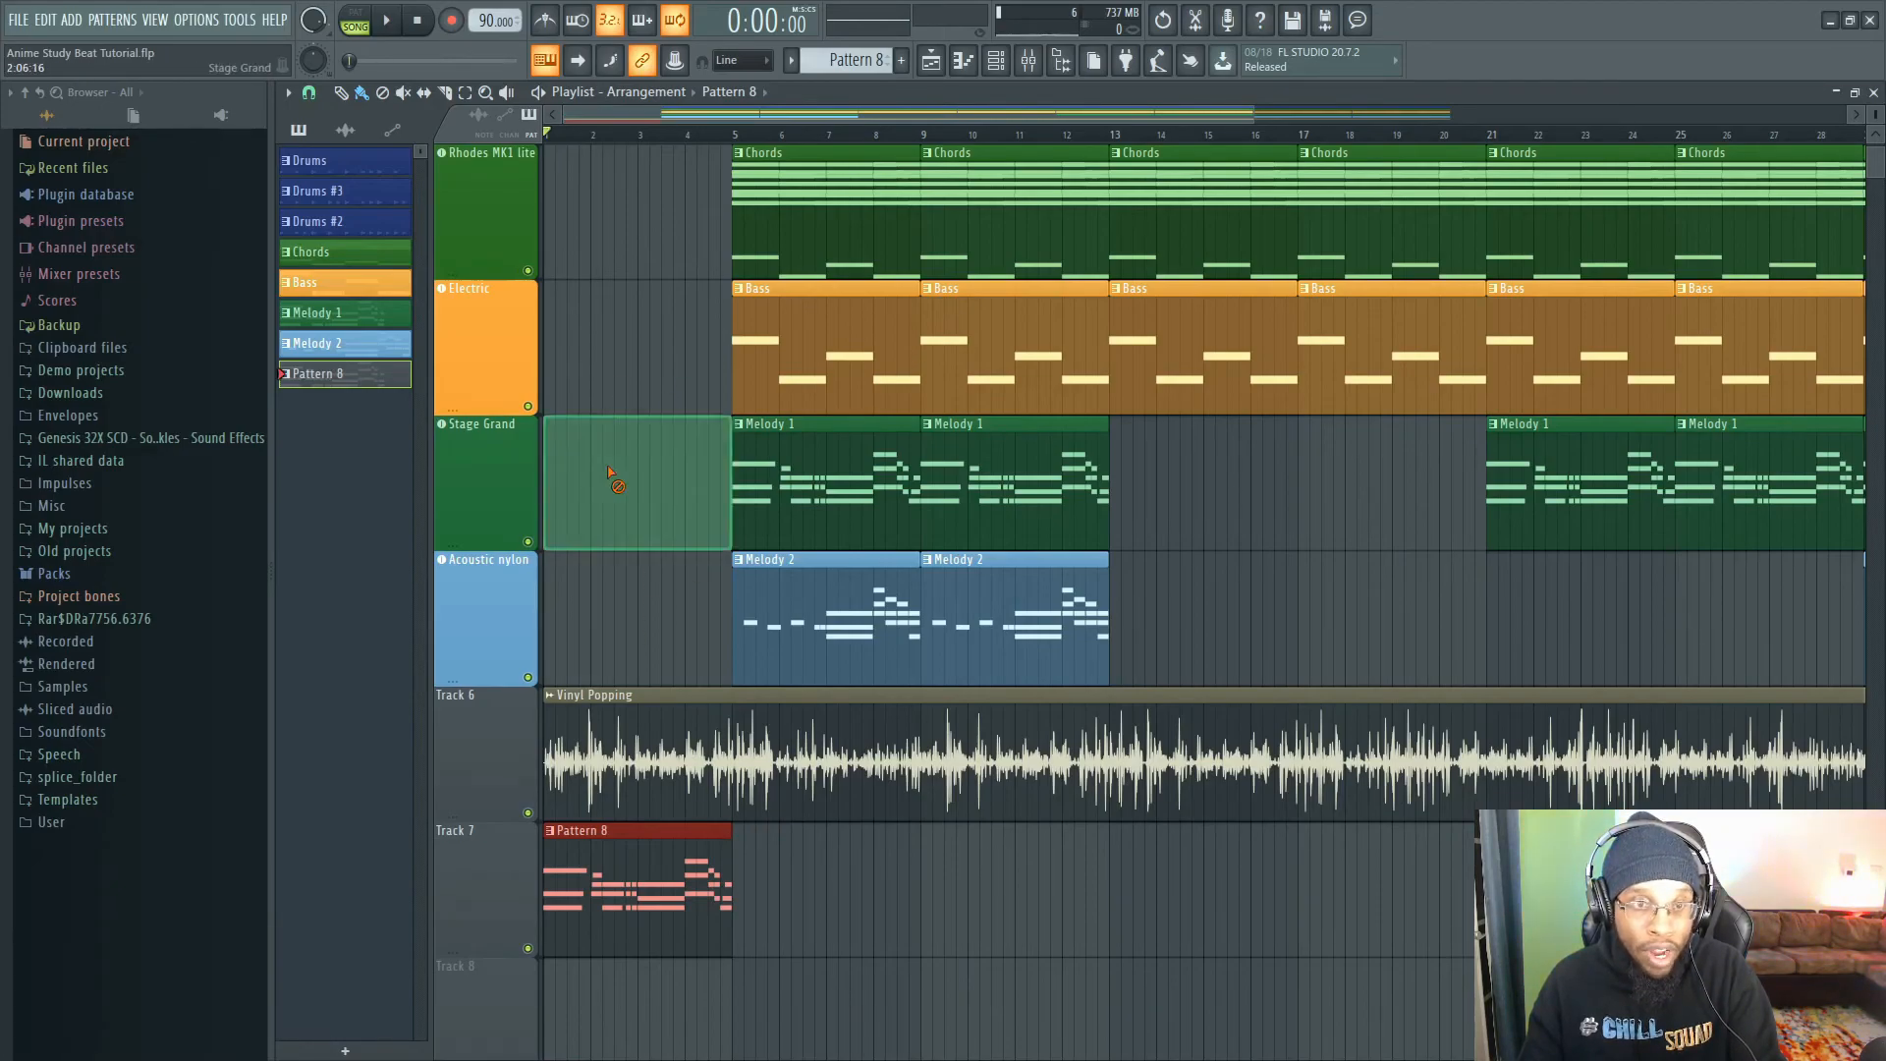
pyautogui.moveTo(606, 841)
pyautogui.mouseDown()
pyautogui.moveTo(600, 703)
pyautogui.moveTo(590, 864)
pyautogui.mouseUp()
# - Rename playlist Track 7 as Intro Melody and change its colour to red
pyautogui.rightClick(474, 858)
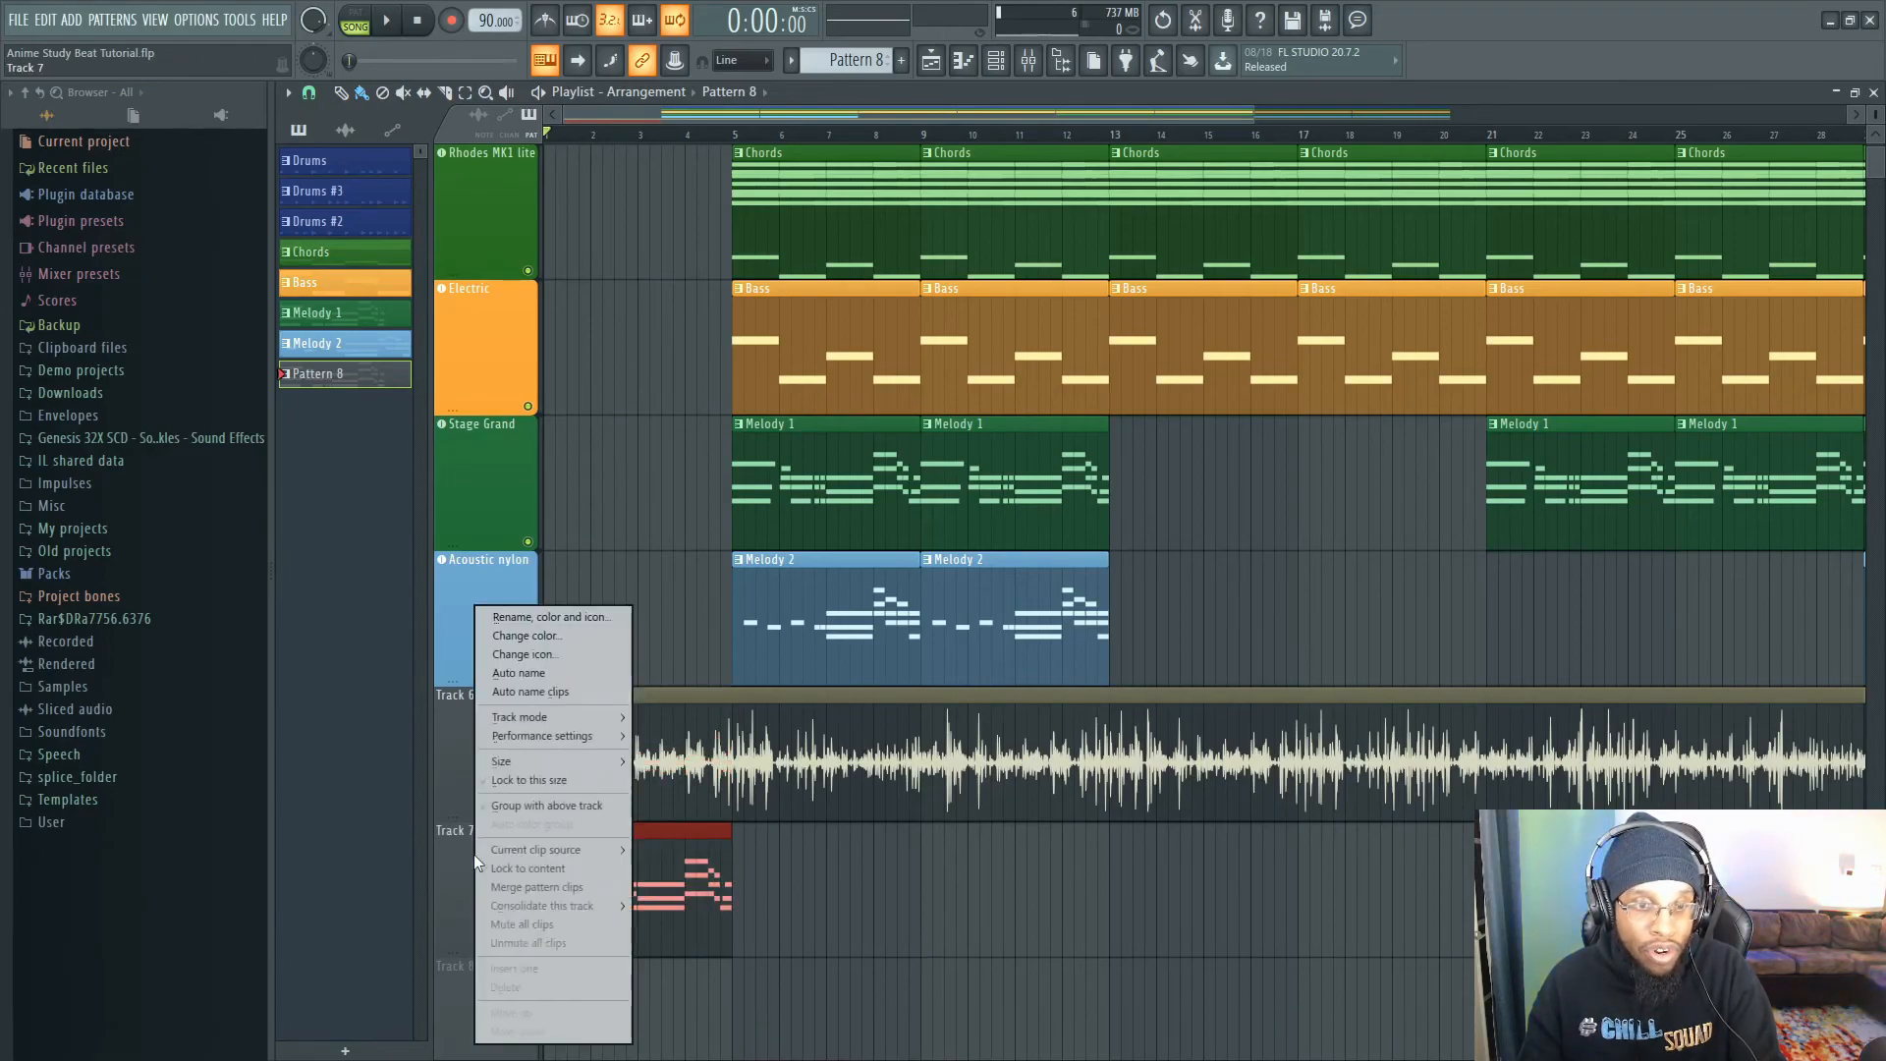
pyautogui.click(569, 615)
pyautogui.write('Intro Melody')
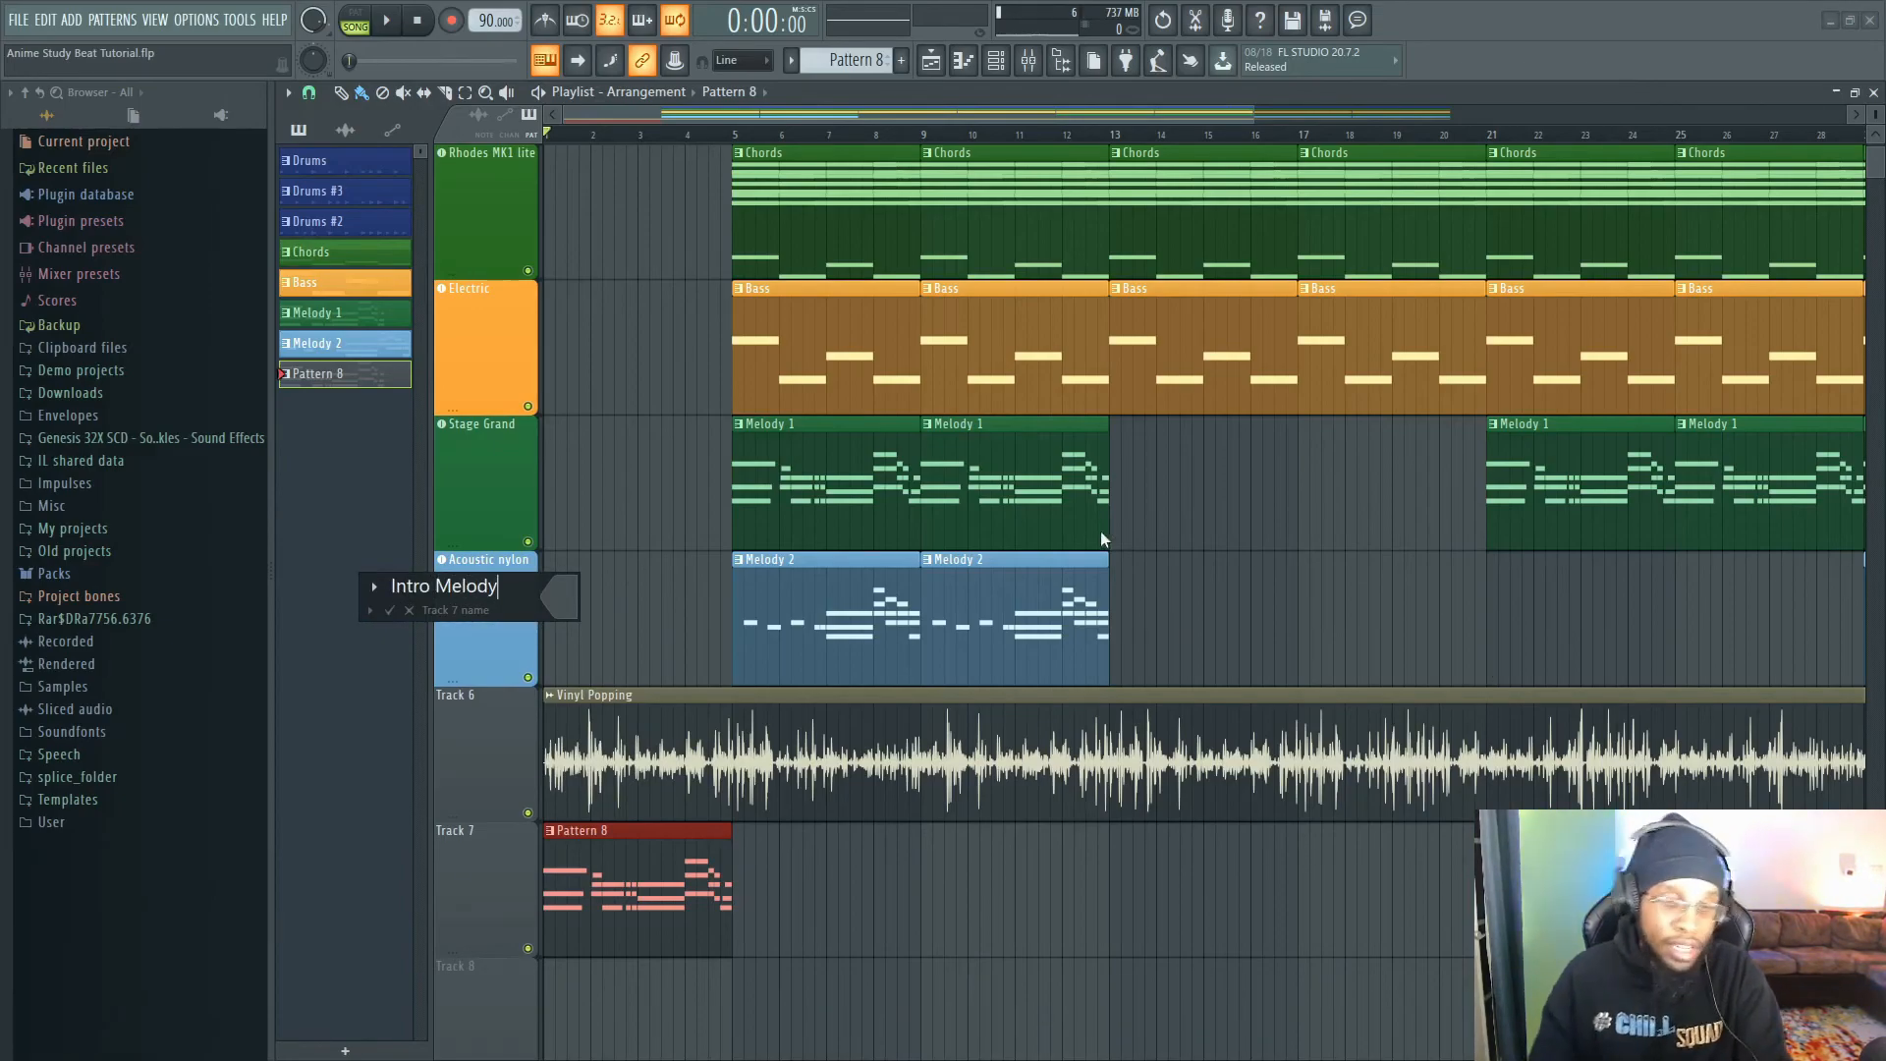
pyautogui.click(564, 599)
pyautogui.click(727, 654)
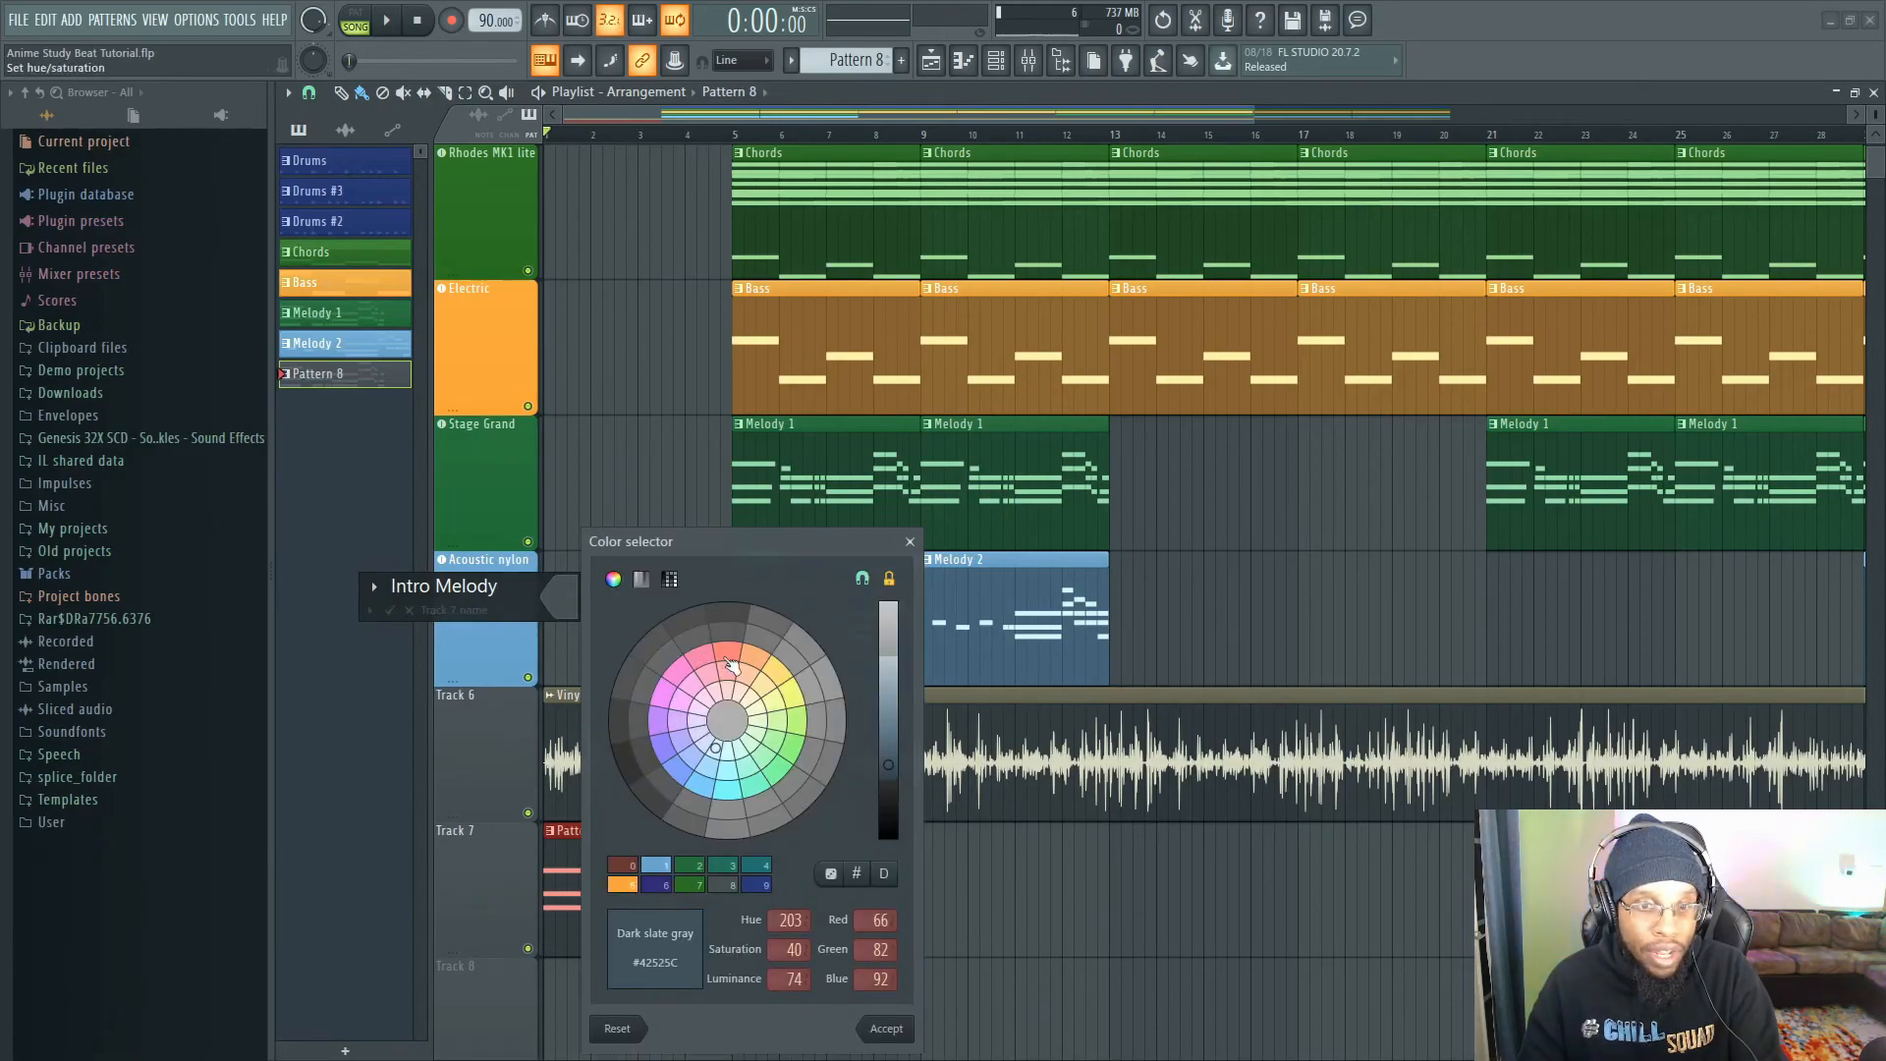
pyautogui.click(899, 1029)
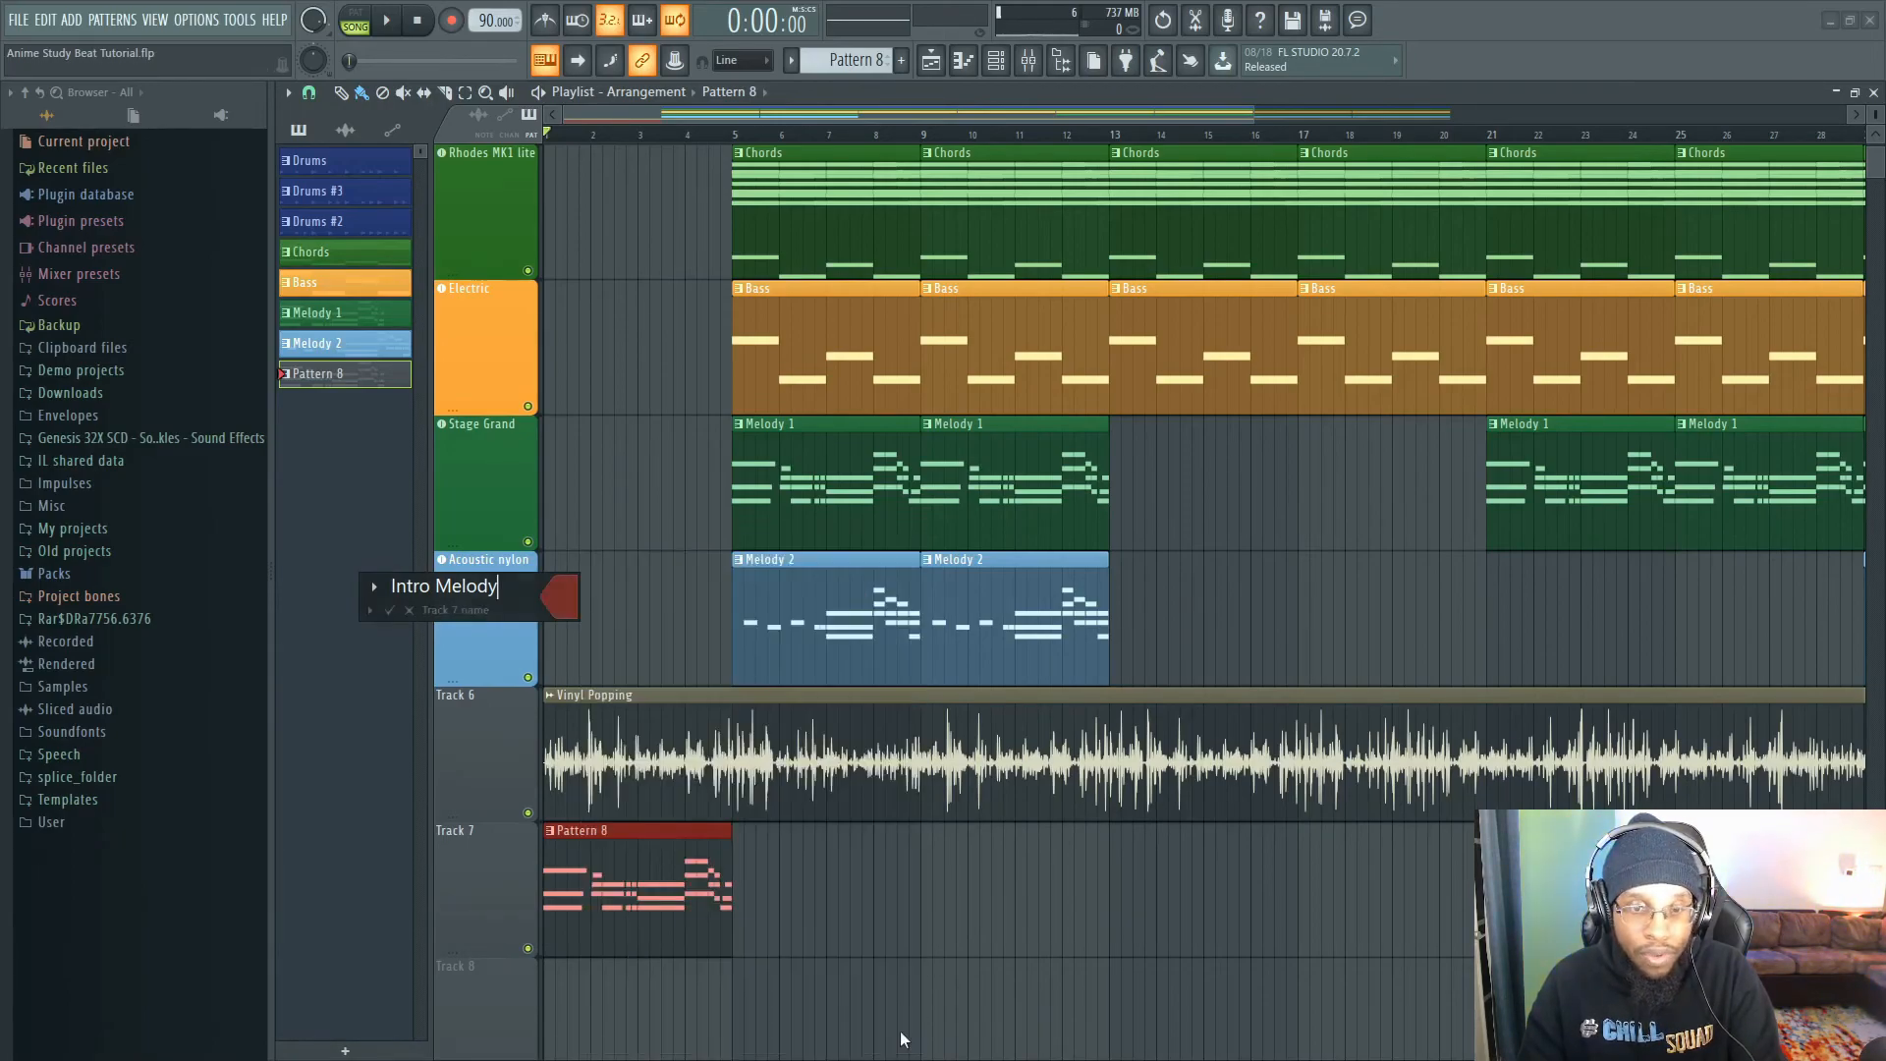
pyautogui.click(388, 610)
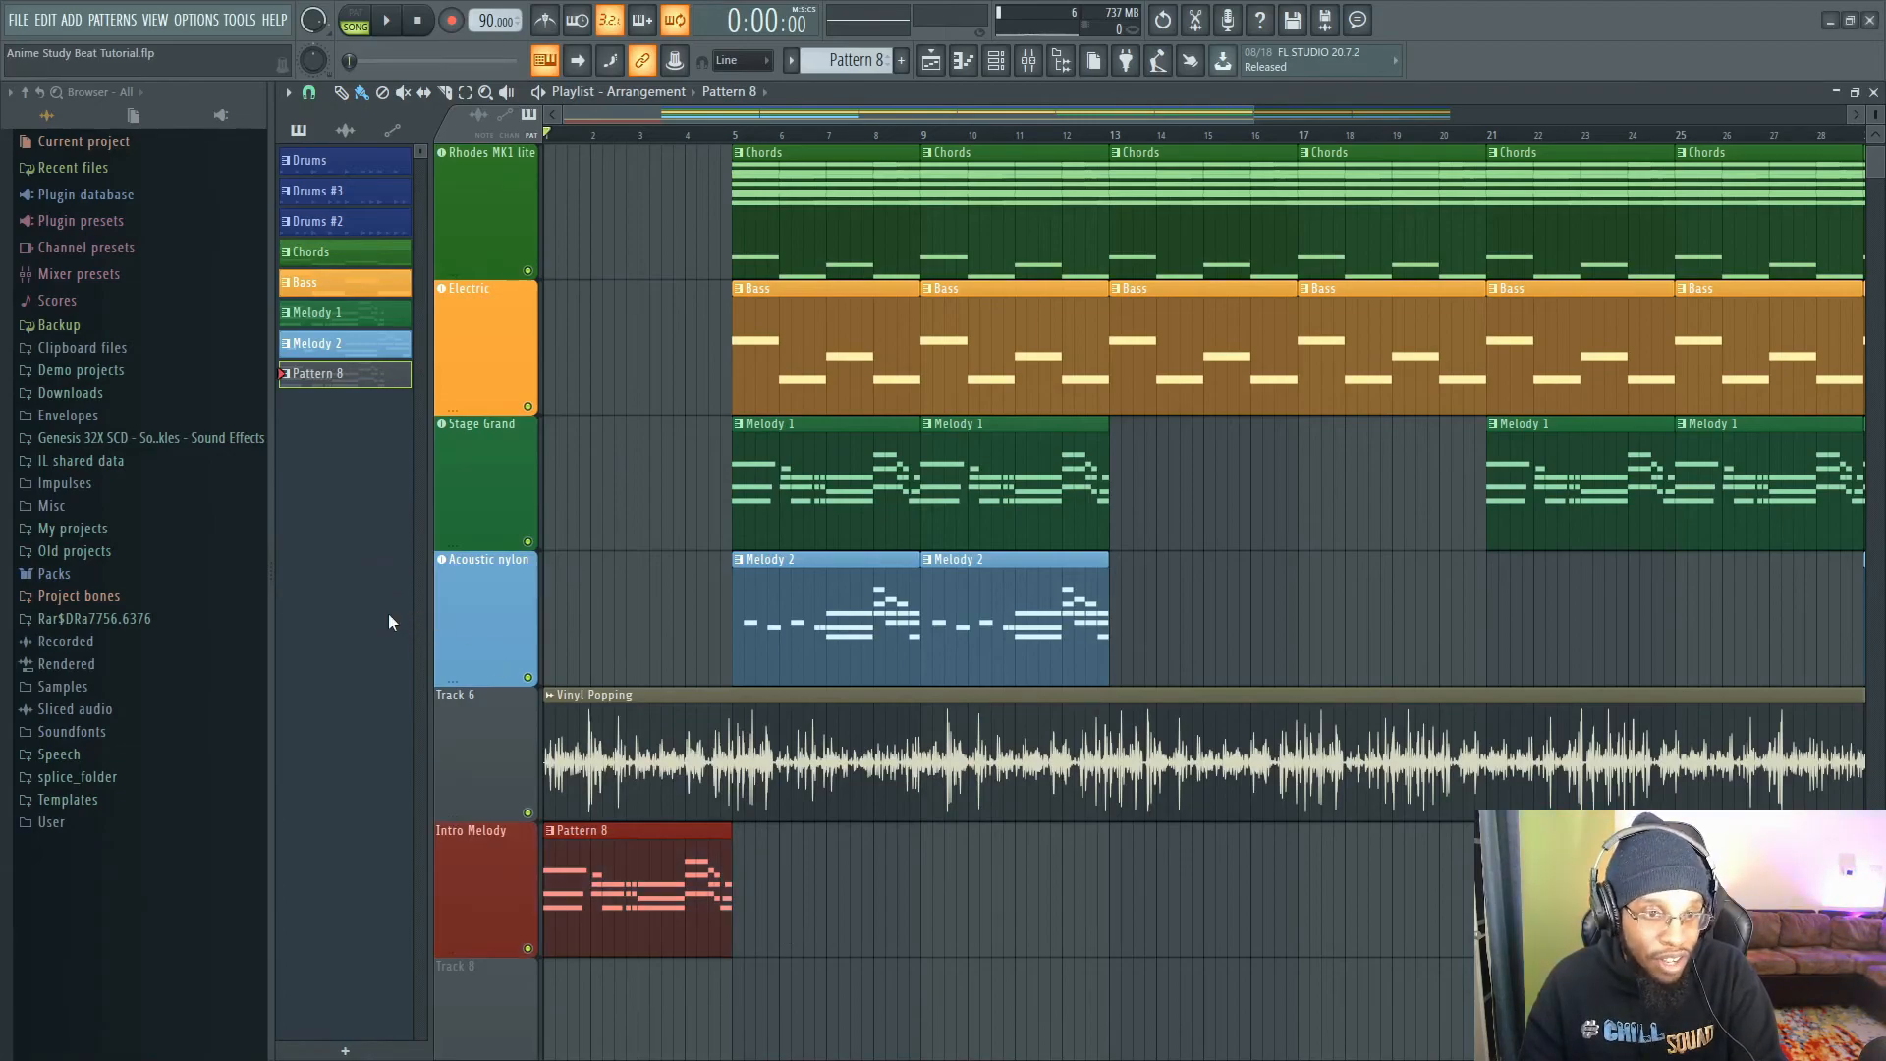
# - Rename the Pattern 8 clip as Intro Melody and give the pattern a matching red colour
pyautogui.click(553, 830)
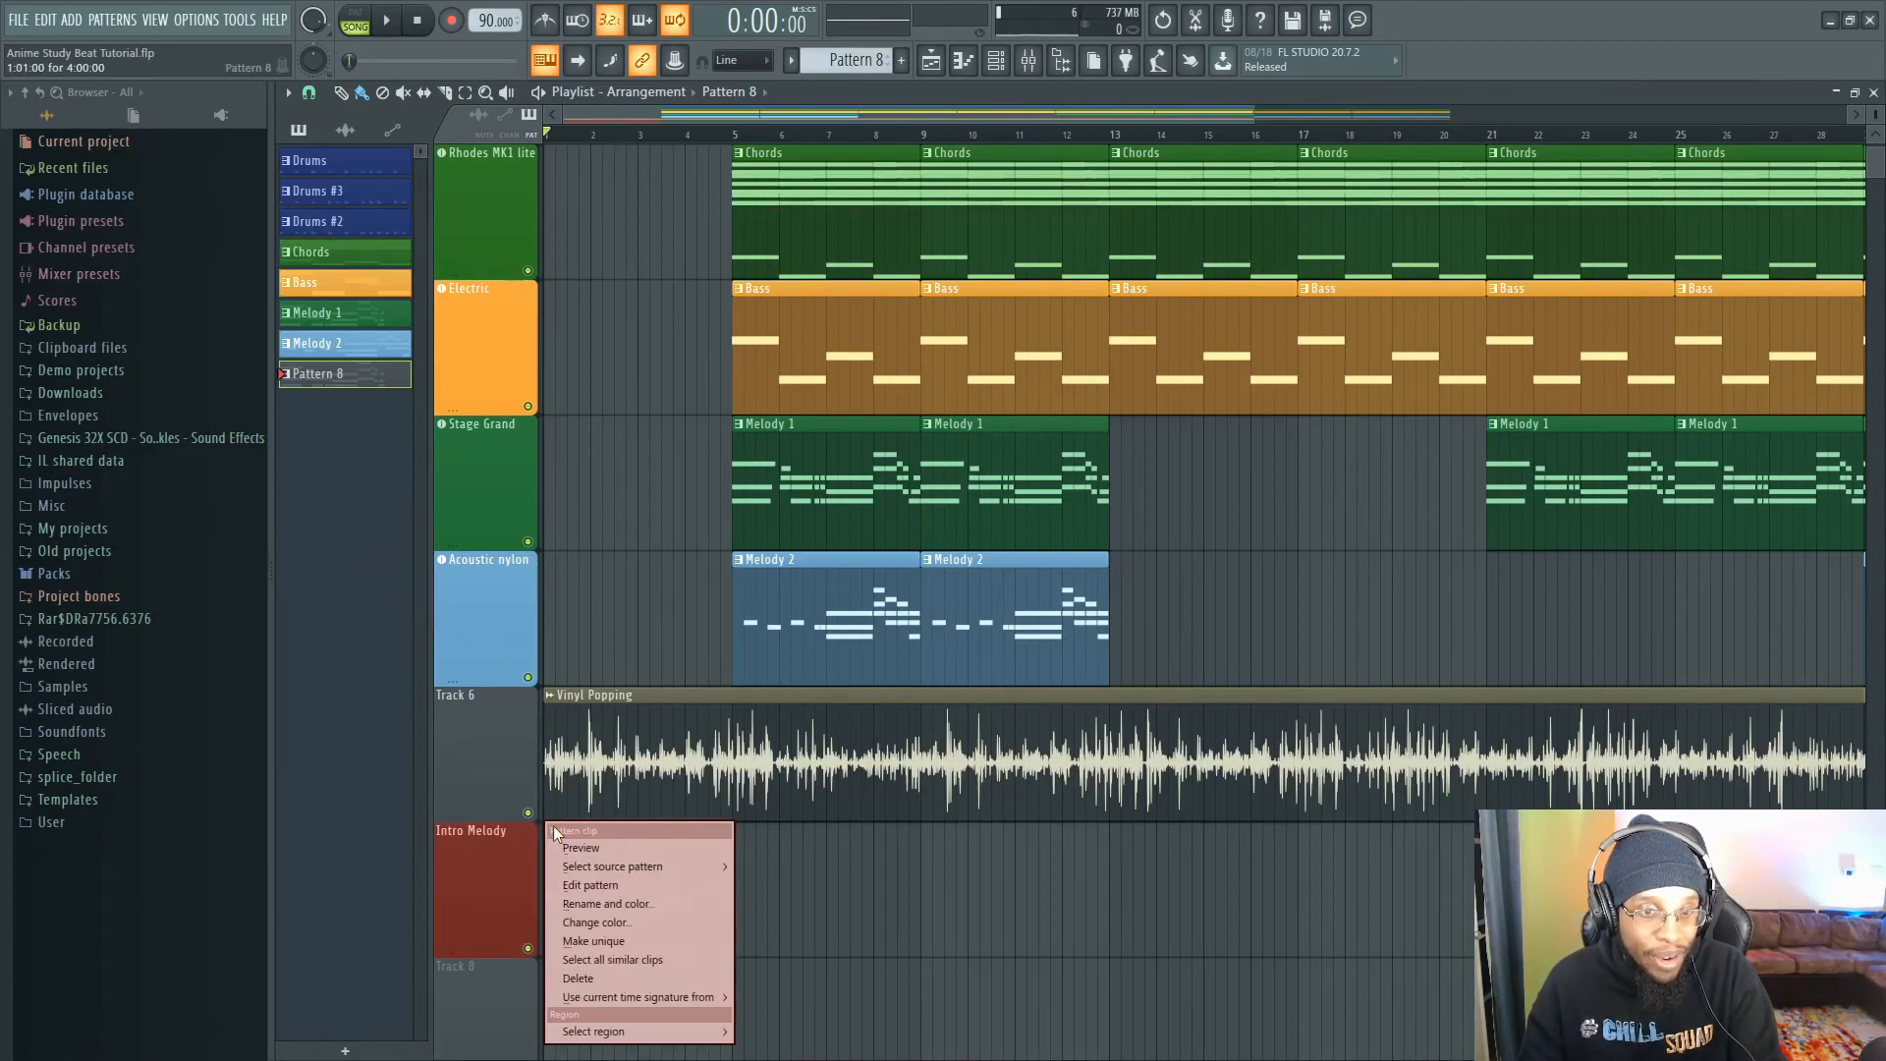
pyautogui.click(617, 904)
pyautogui.write('Int')
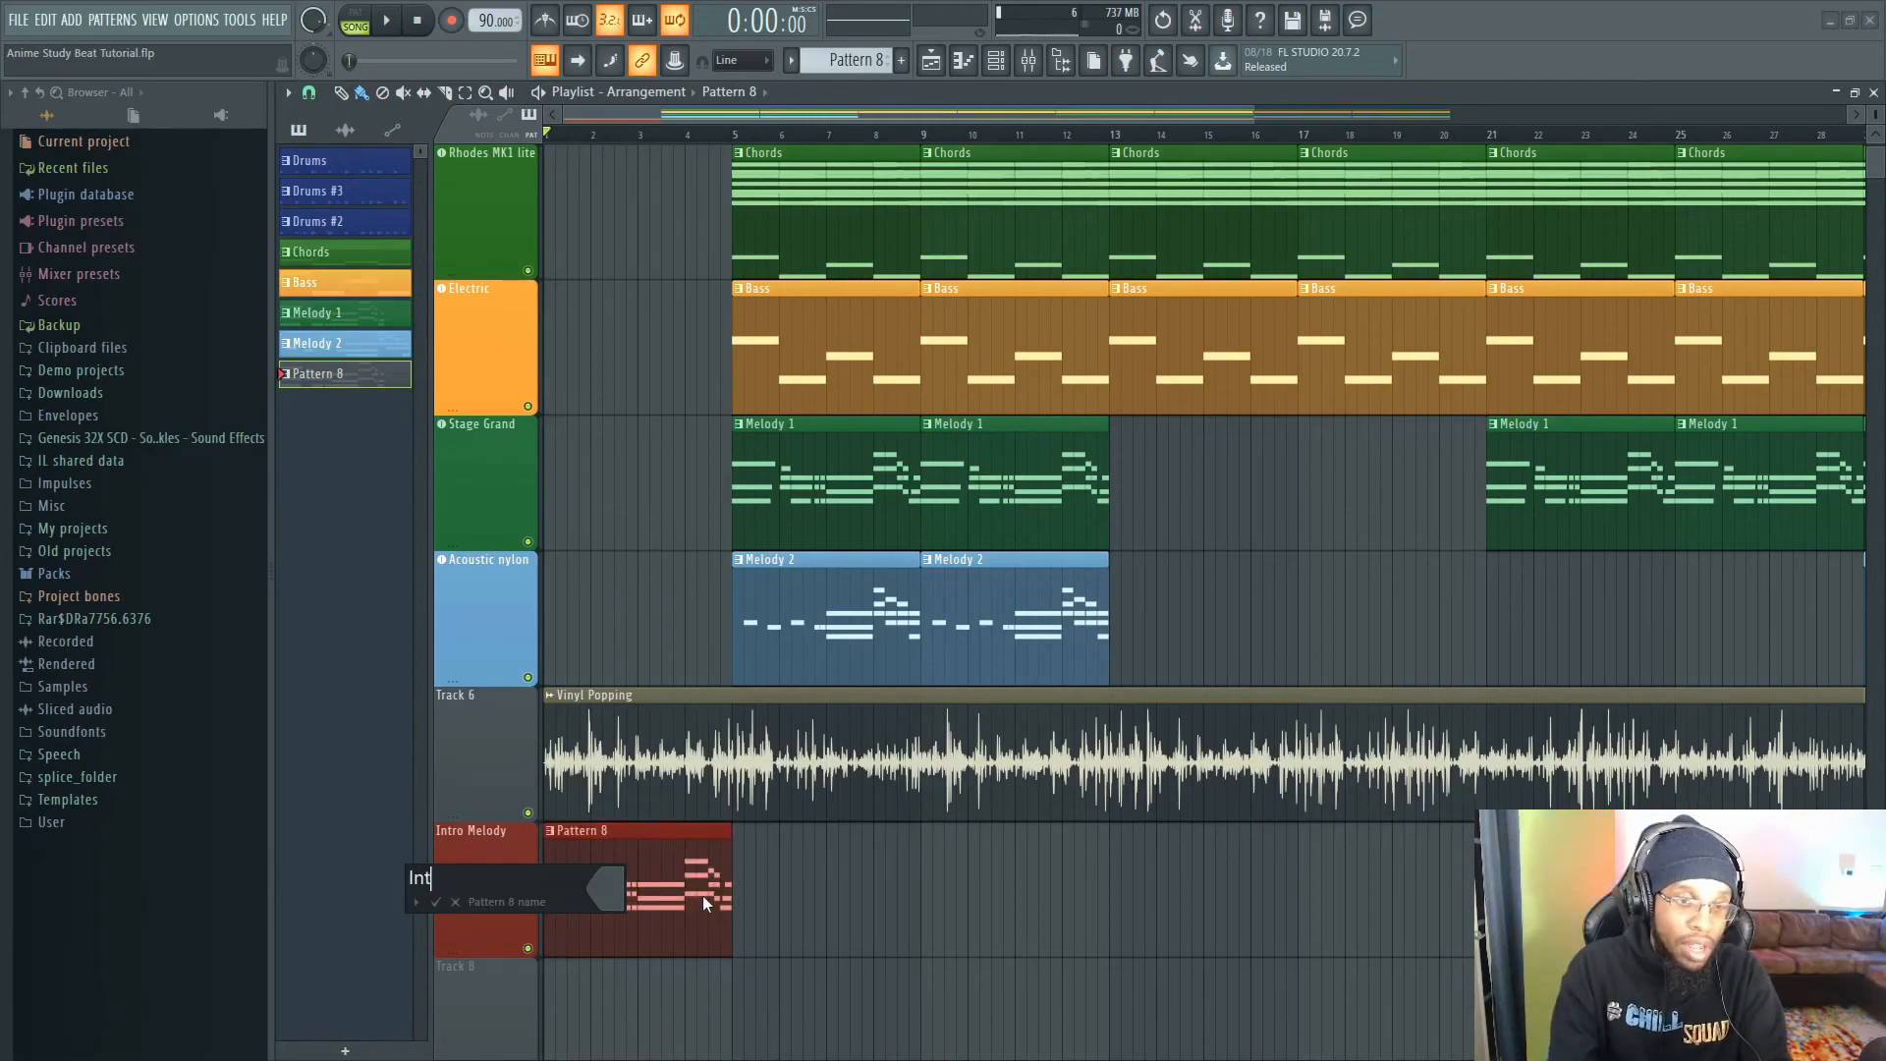
pyautogui.write('ro Melody')
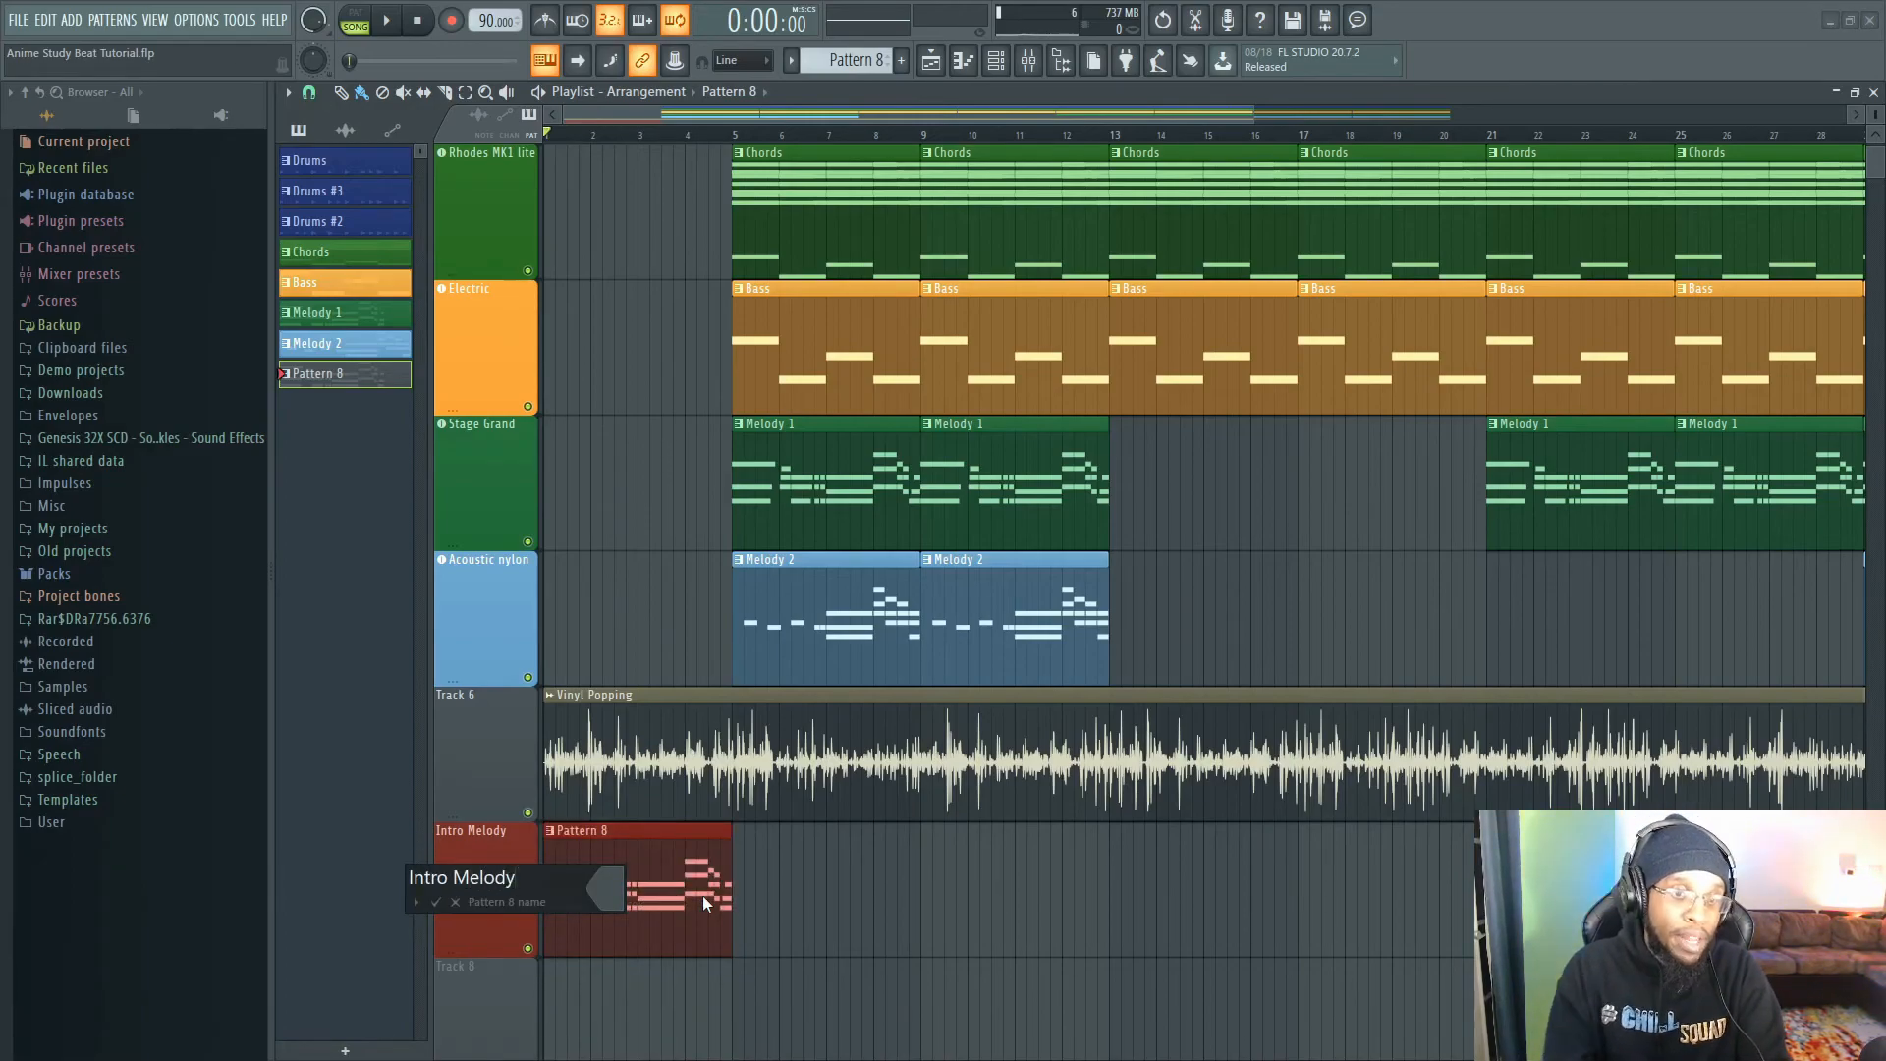
pyautogui.click(605, 889)
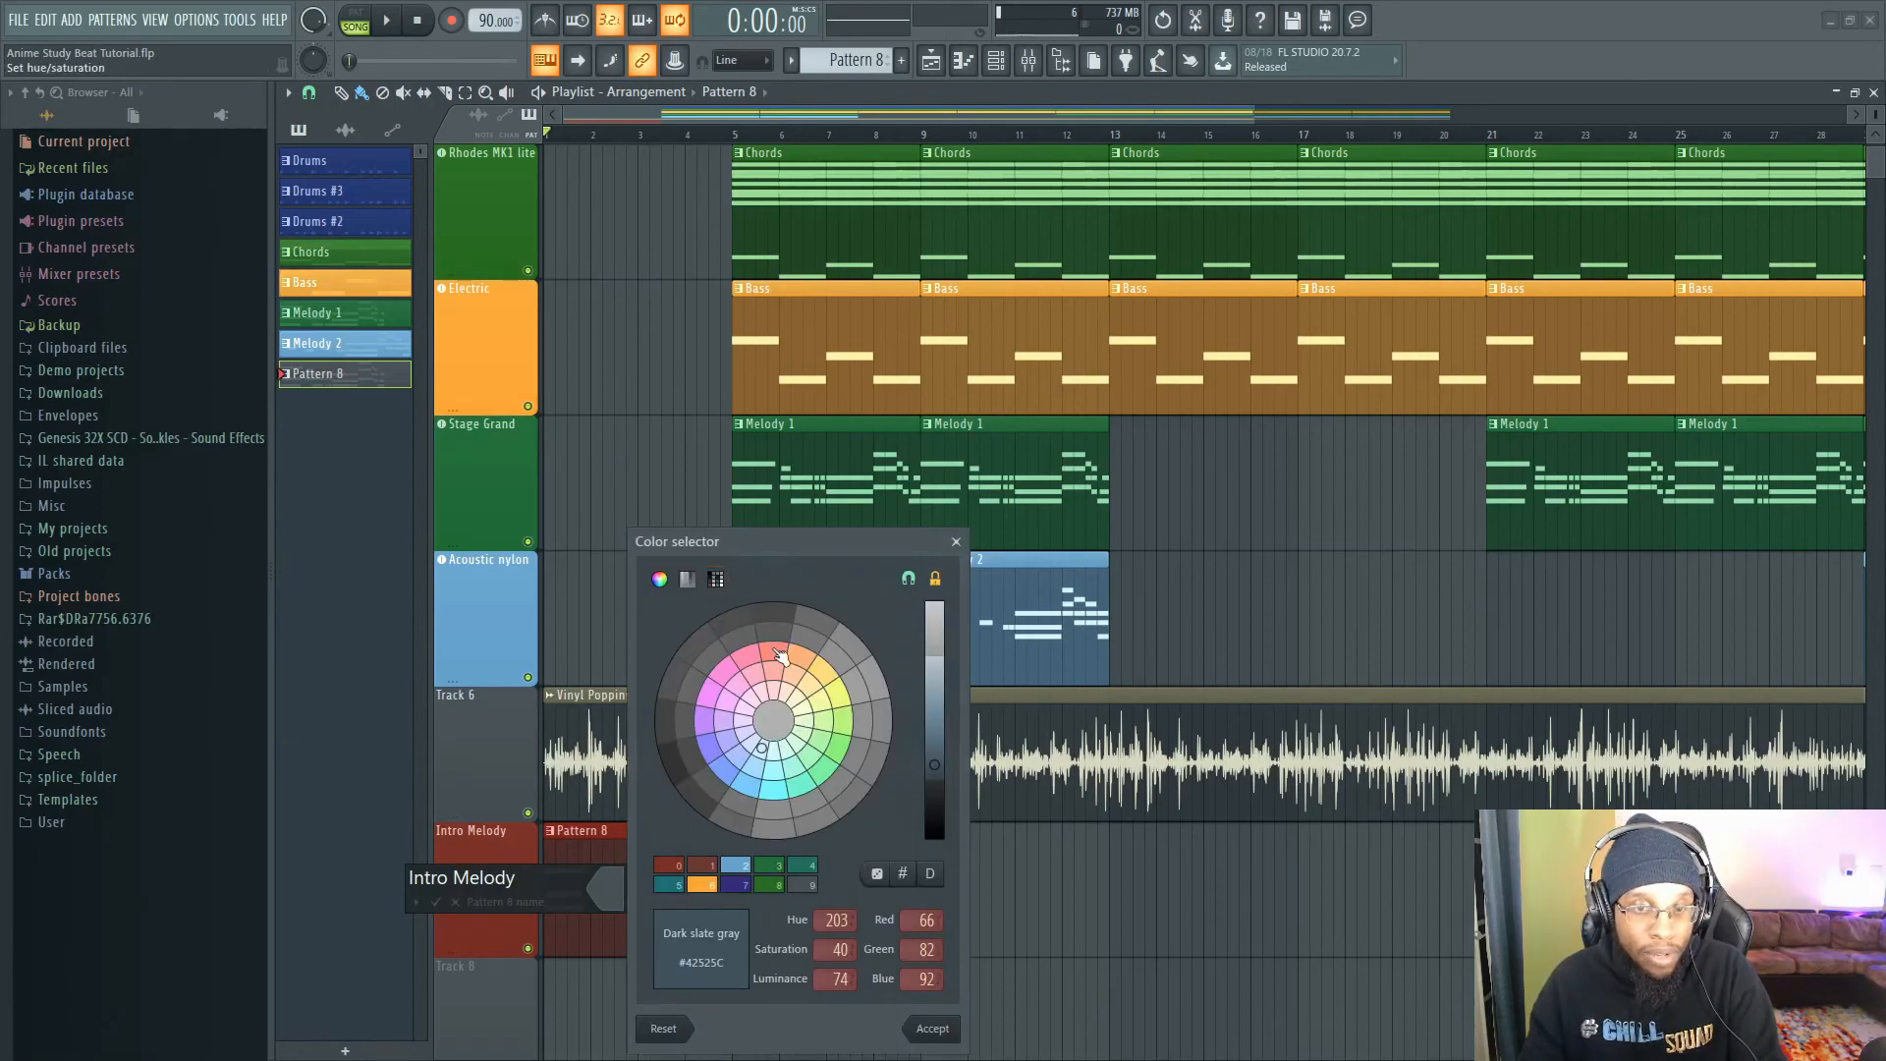
pyautogui.click(933, 1028)
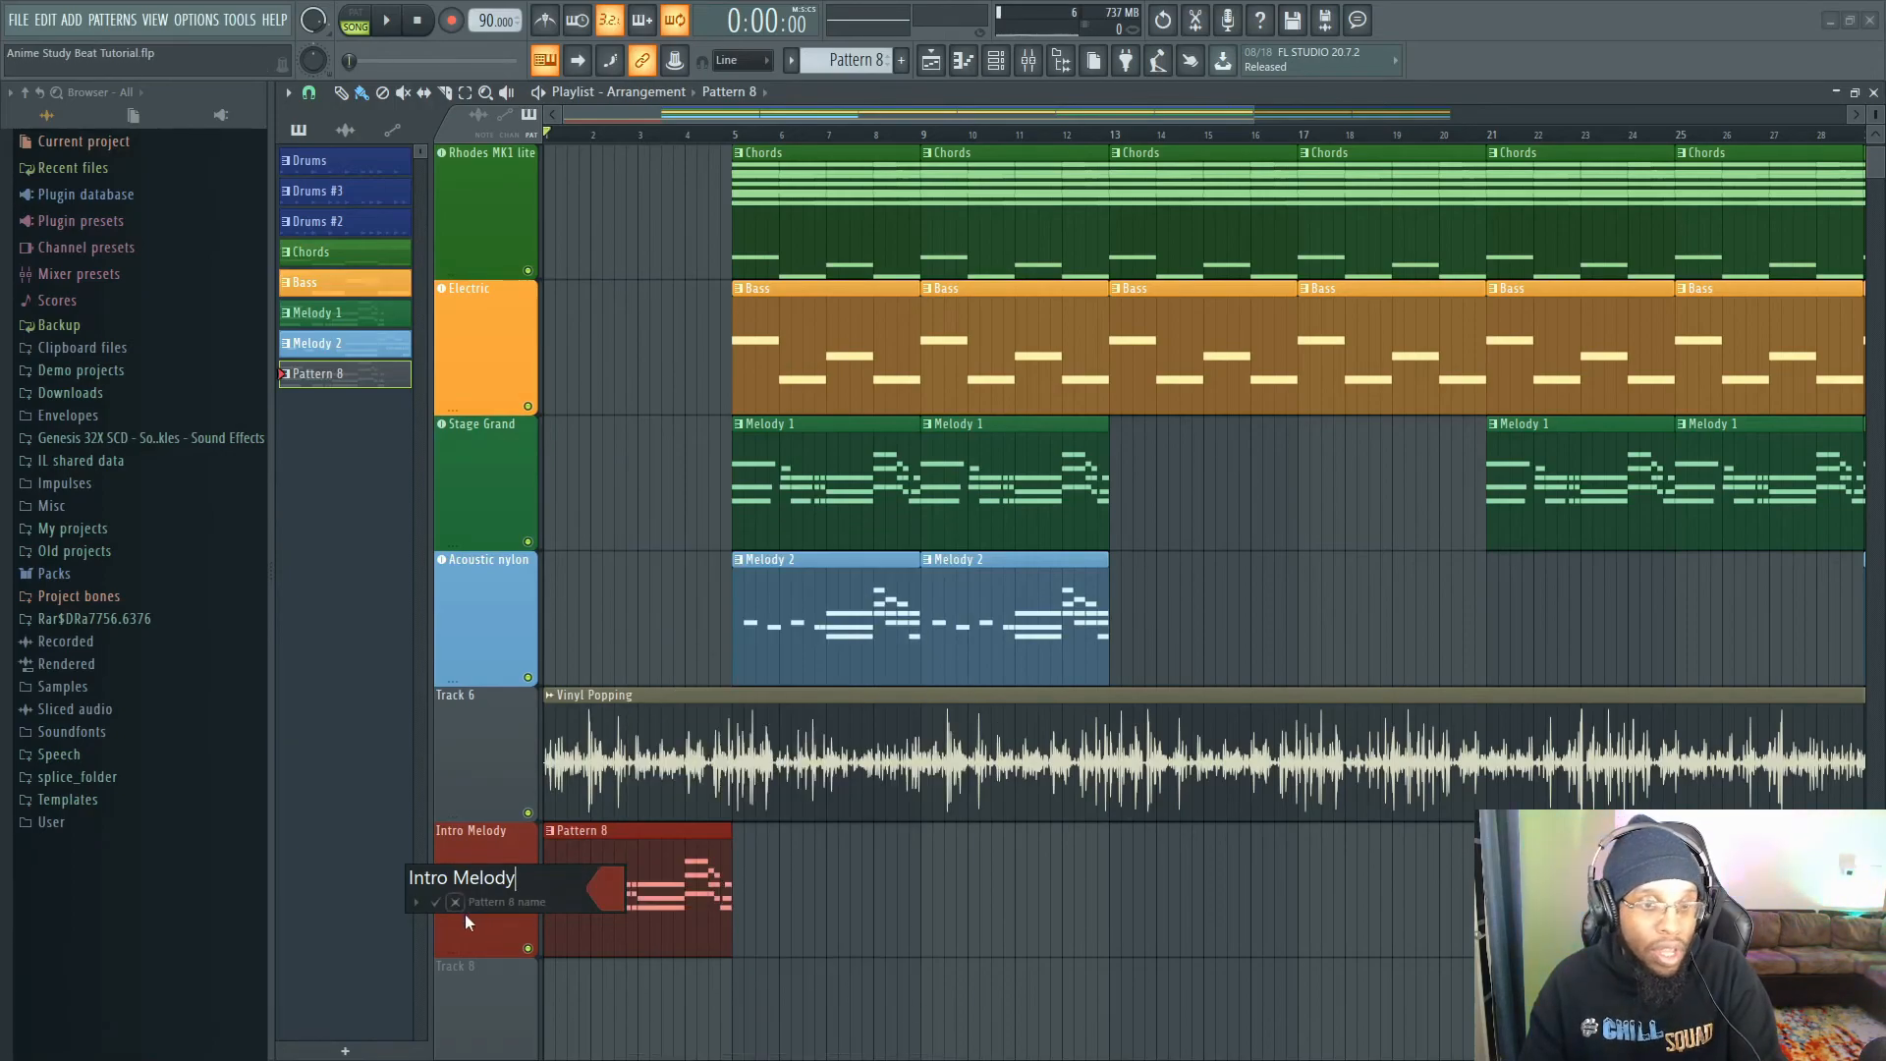
pyautogui.click(435, 901)
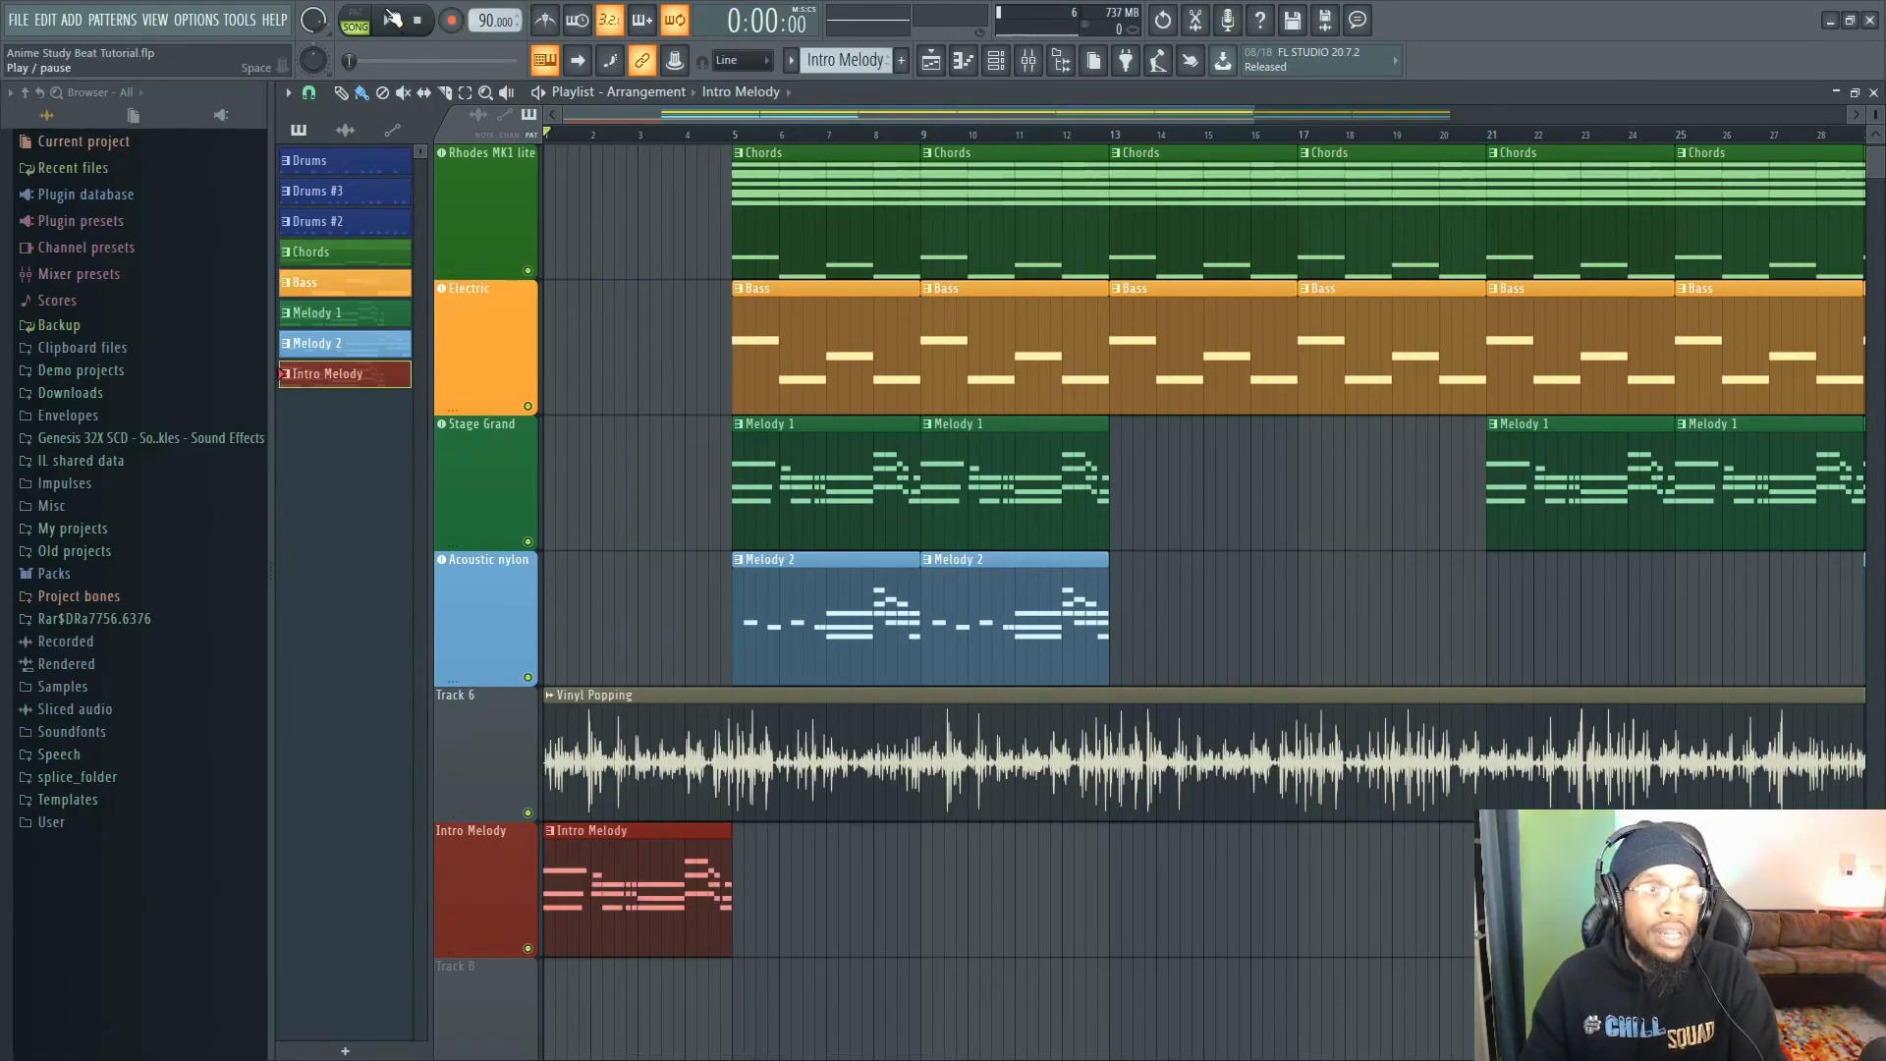
# - Play the intro with the mixer showing and lower the Insert 10 volume to 72%
pyautogui.click(388, 22)
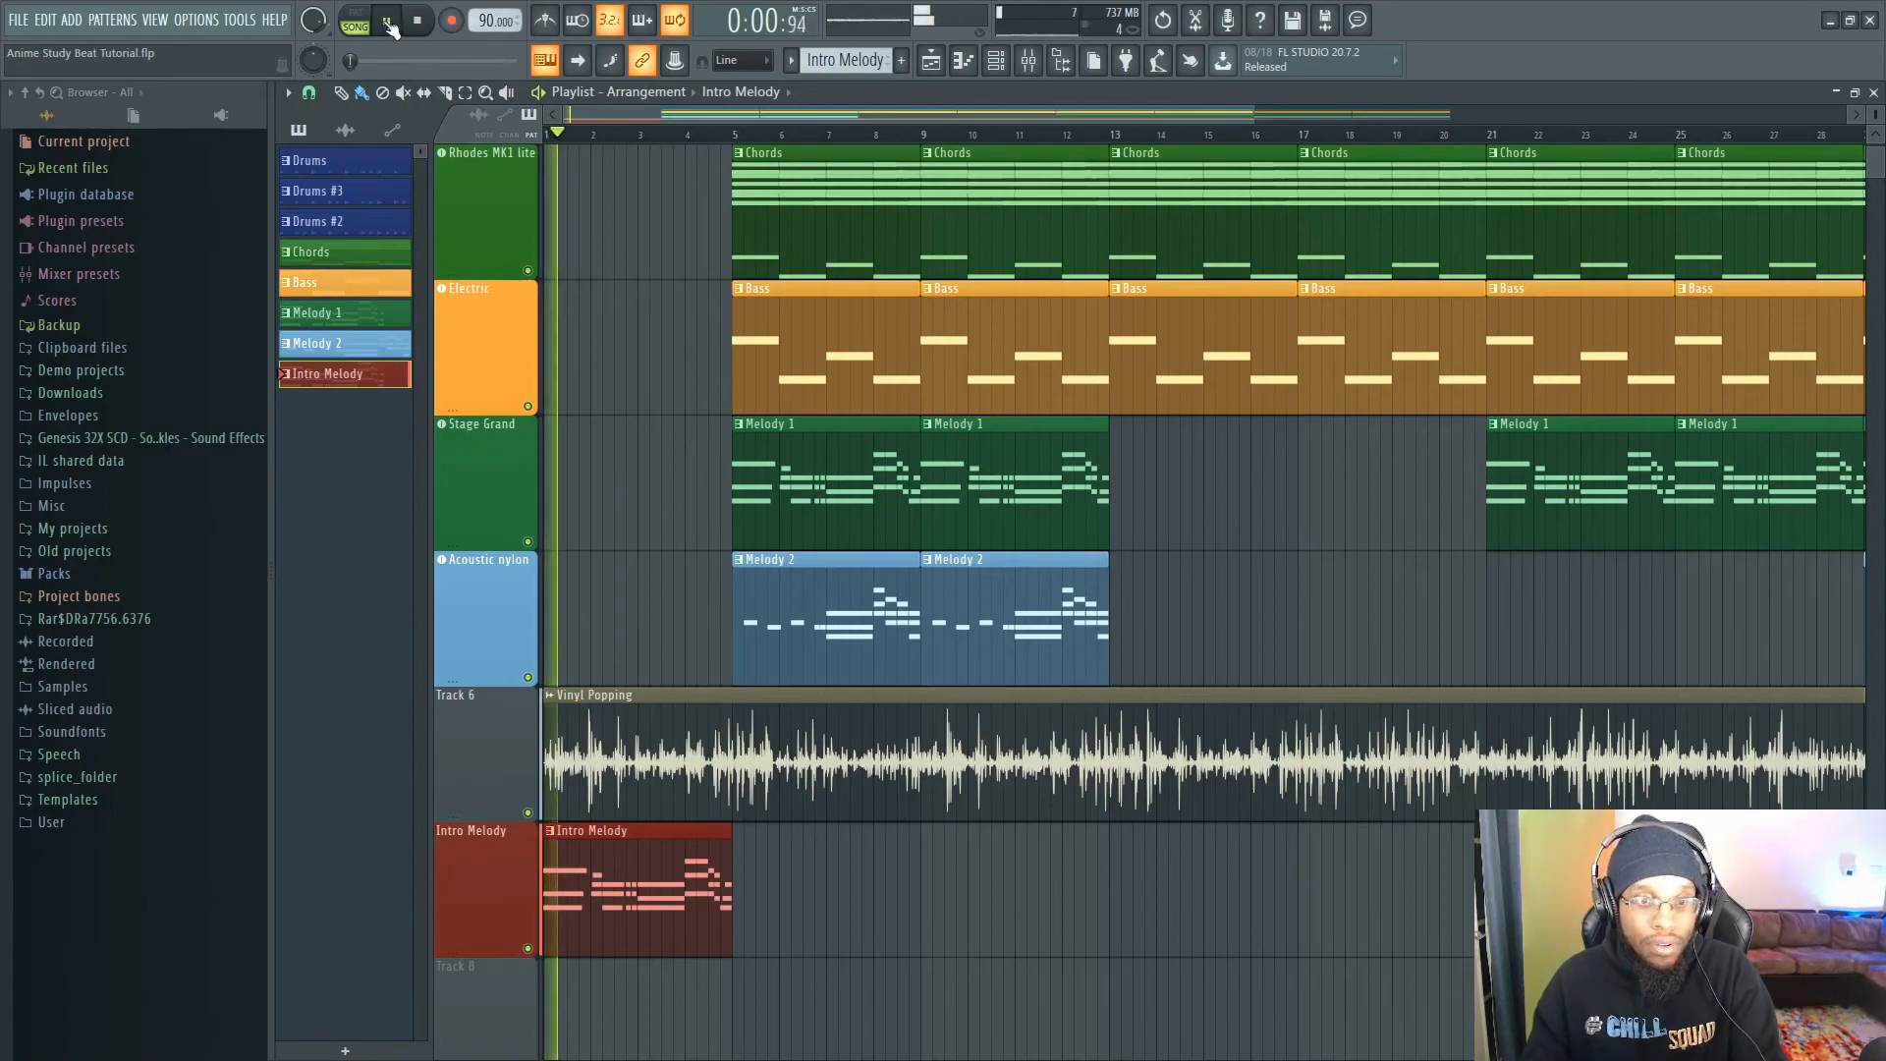
pyautogui.click(1028, 62)
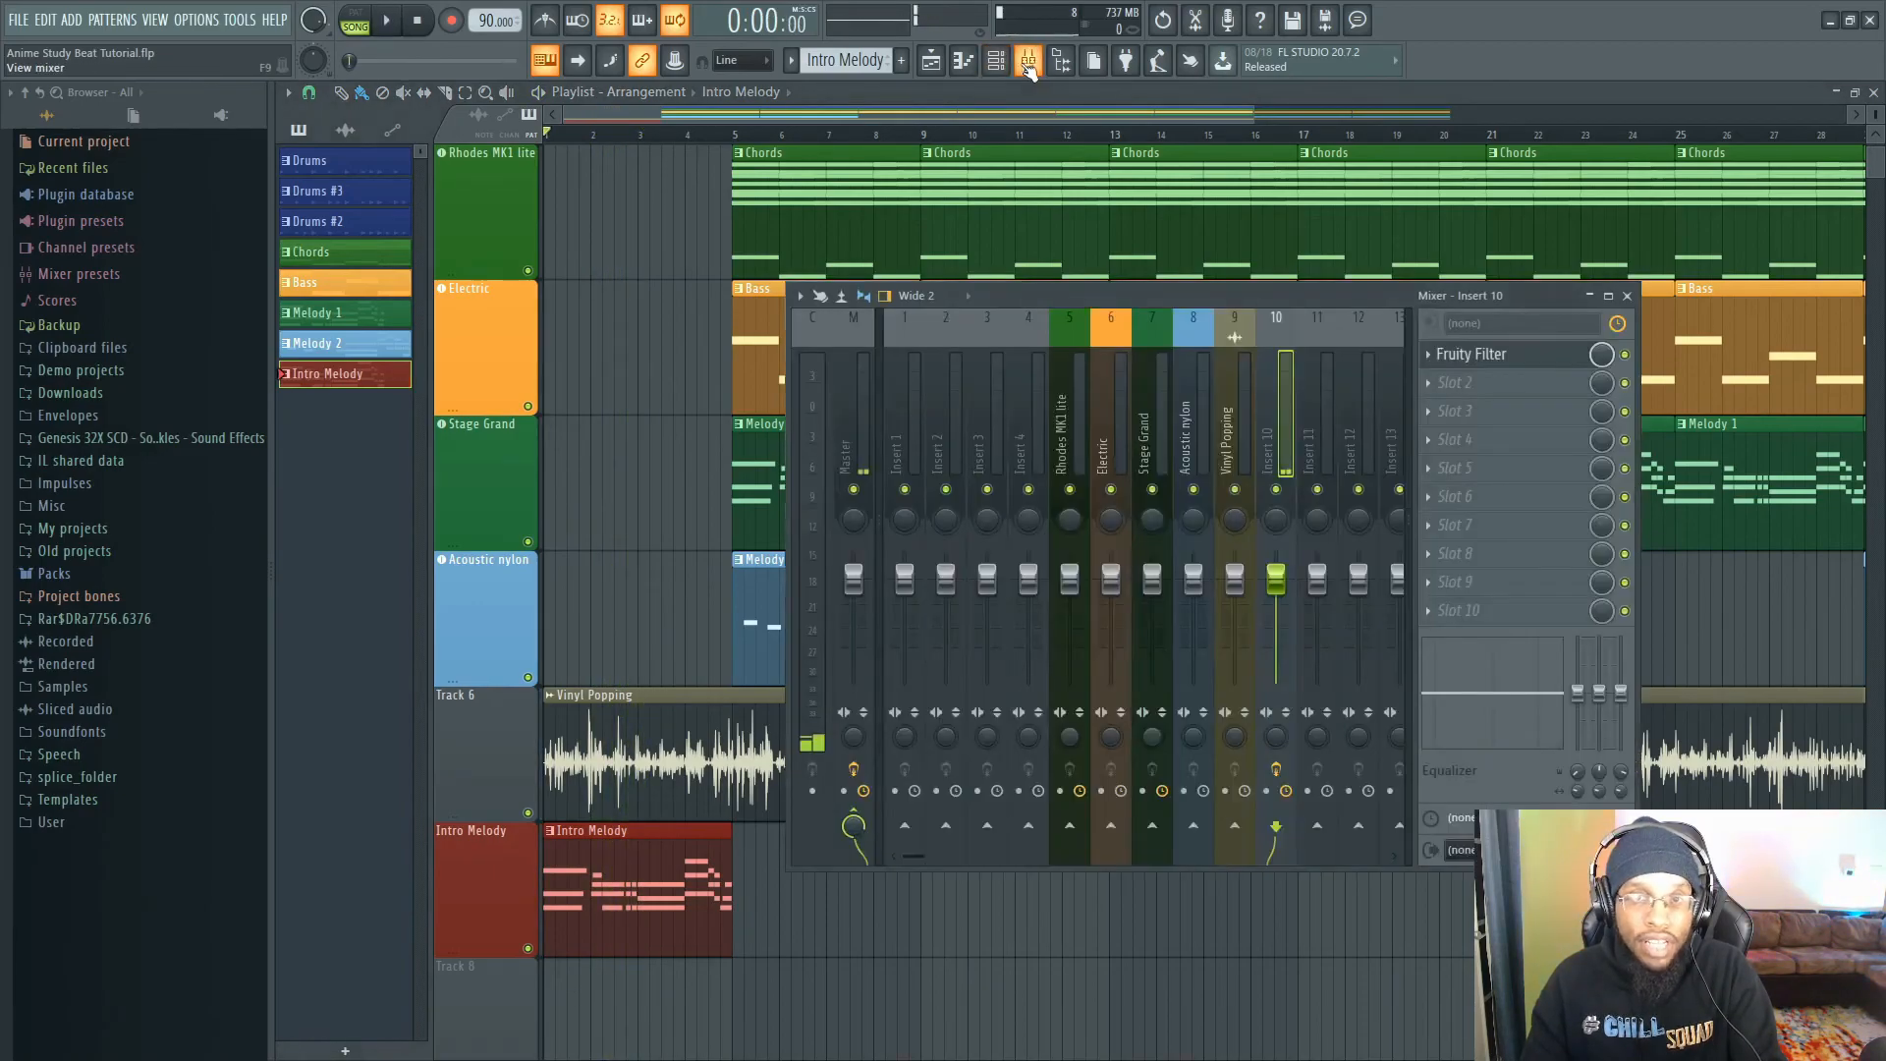
pyautogui.click(1473, 354)
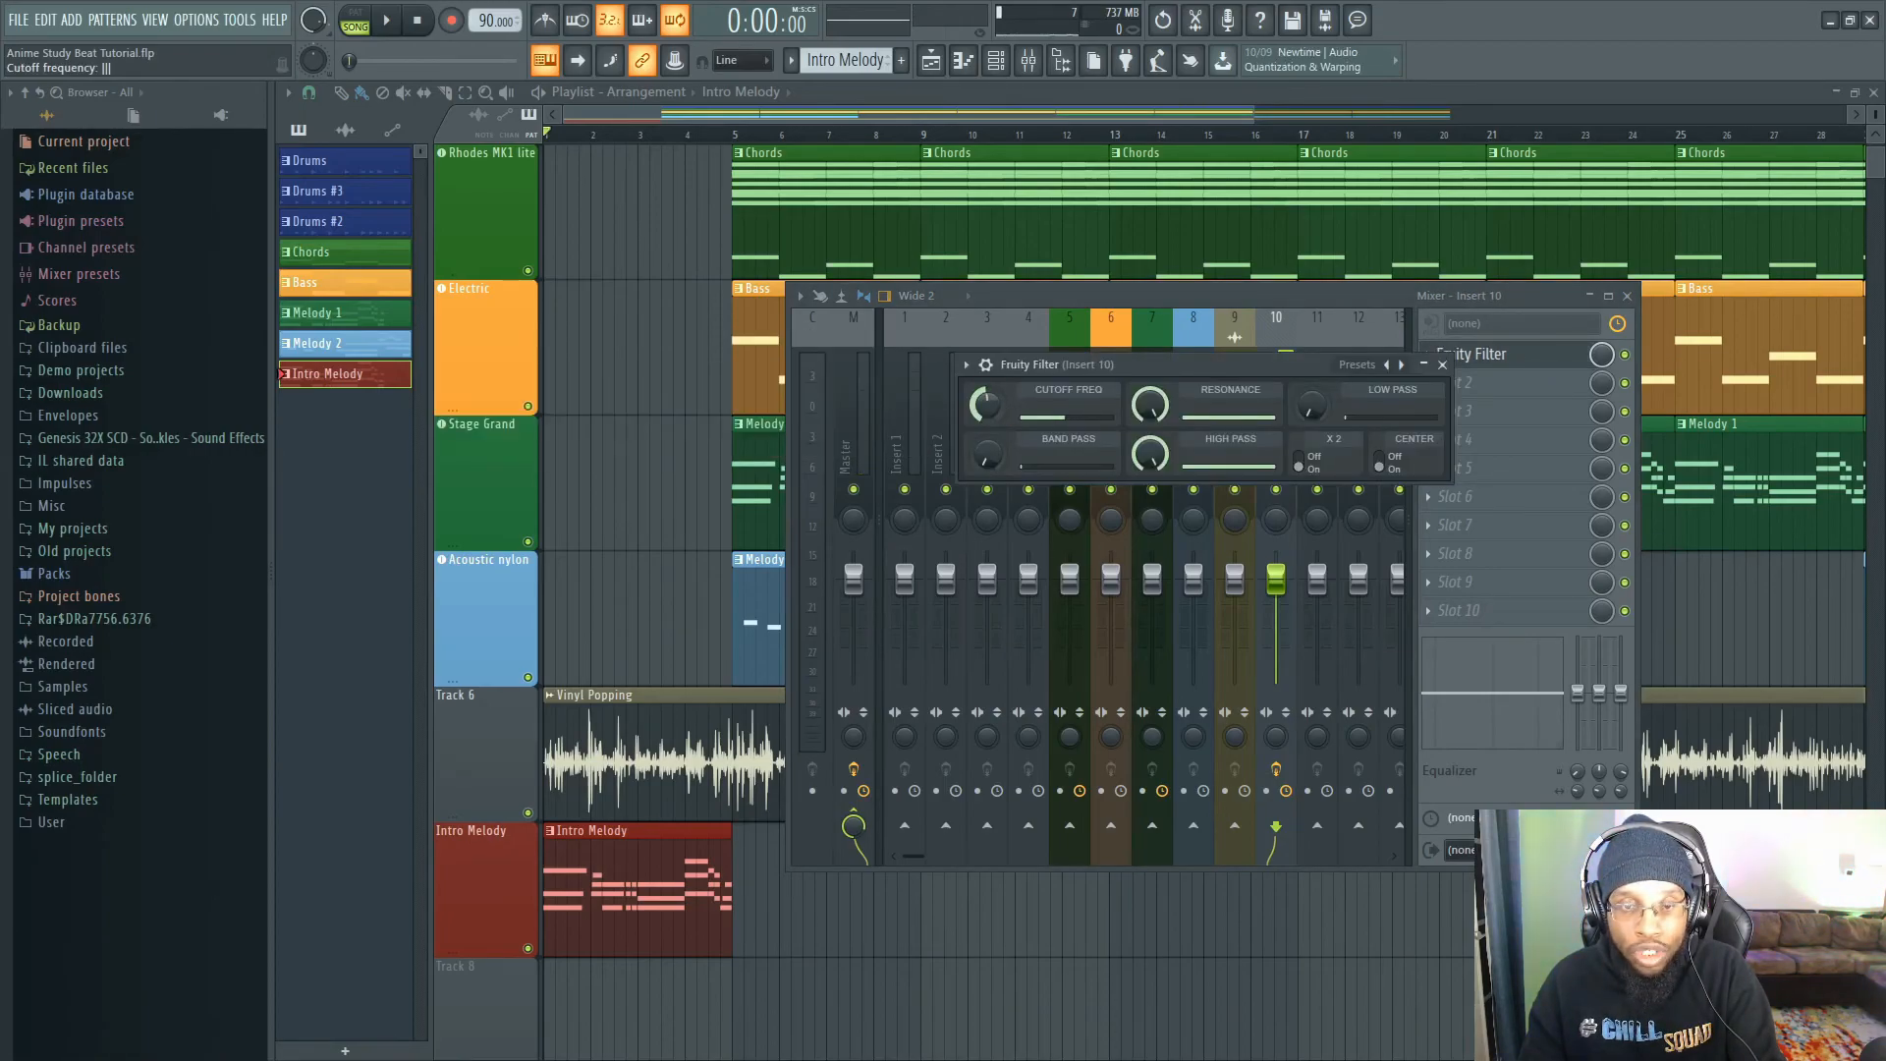
pyautogui.press('space')
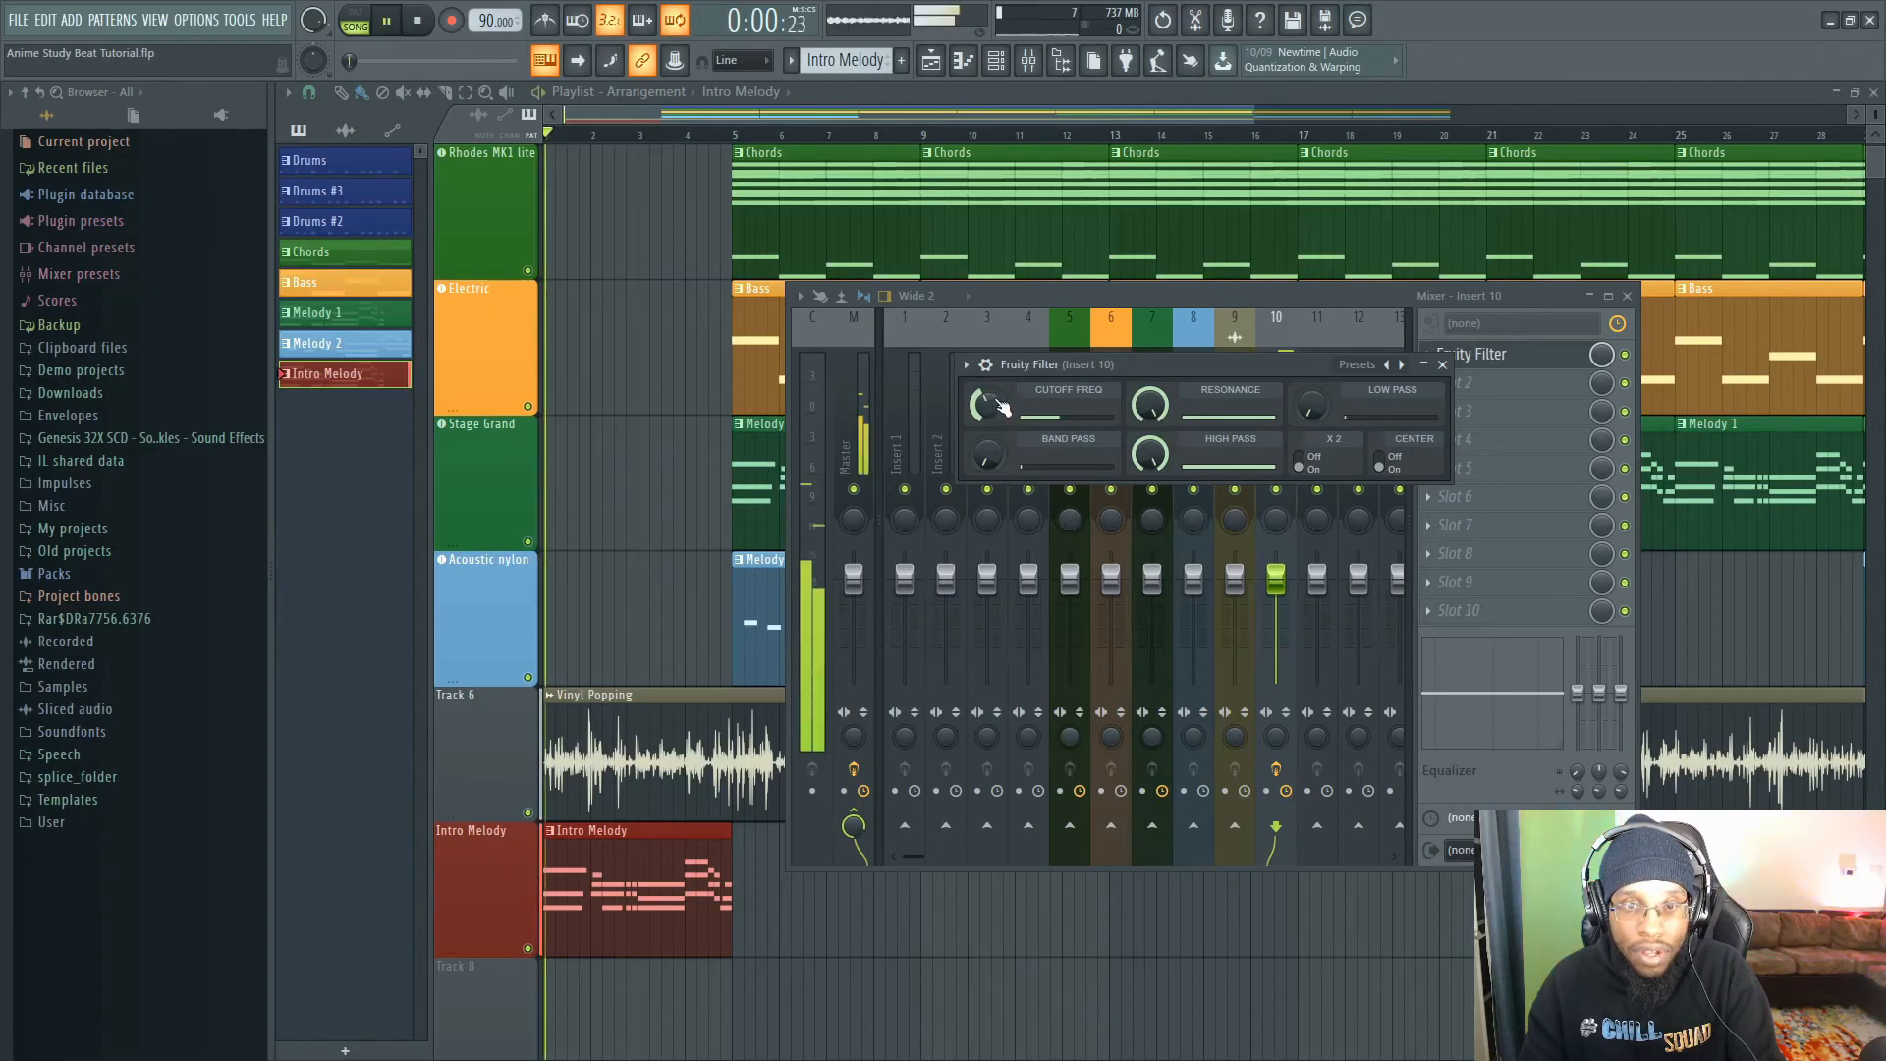
pyautogui.click(1228, 294)
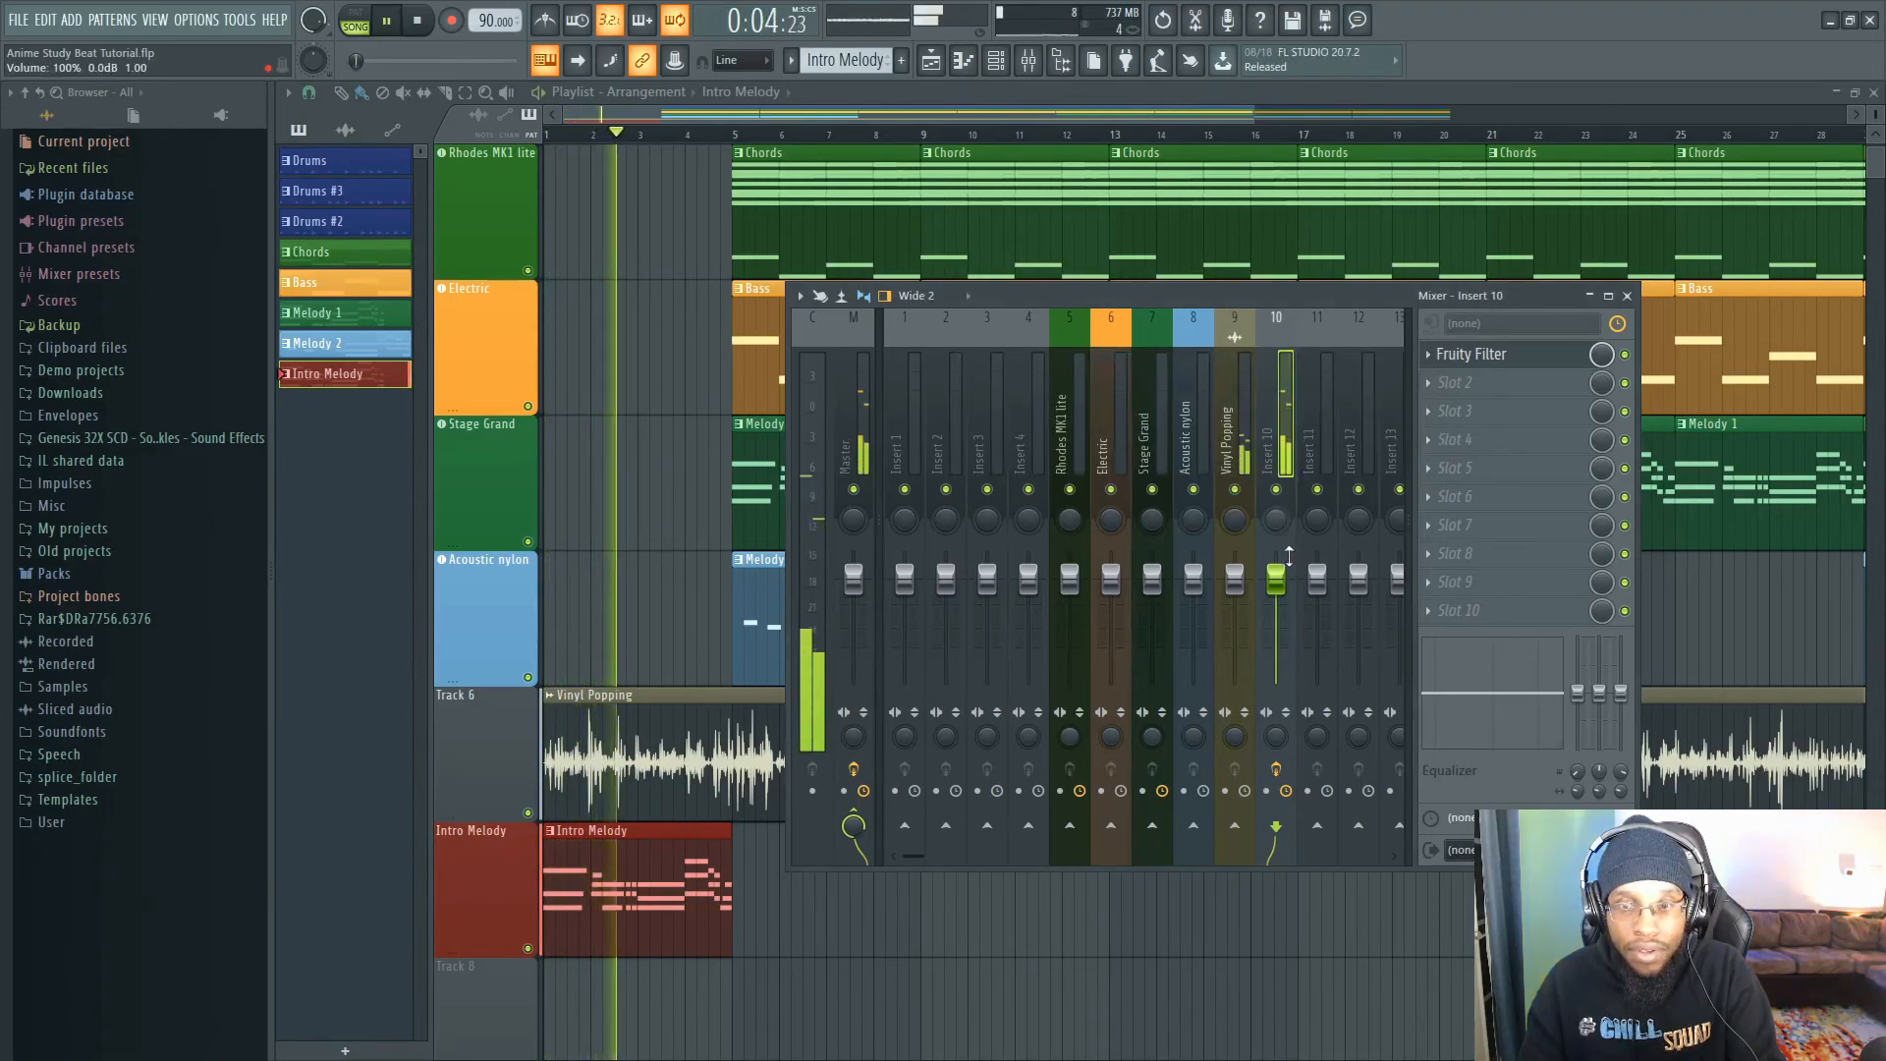
pyautogui.press('space')
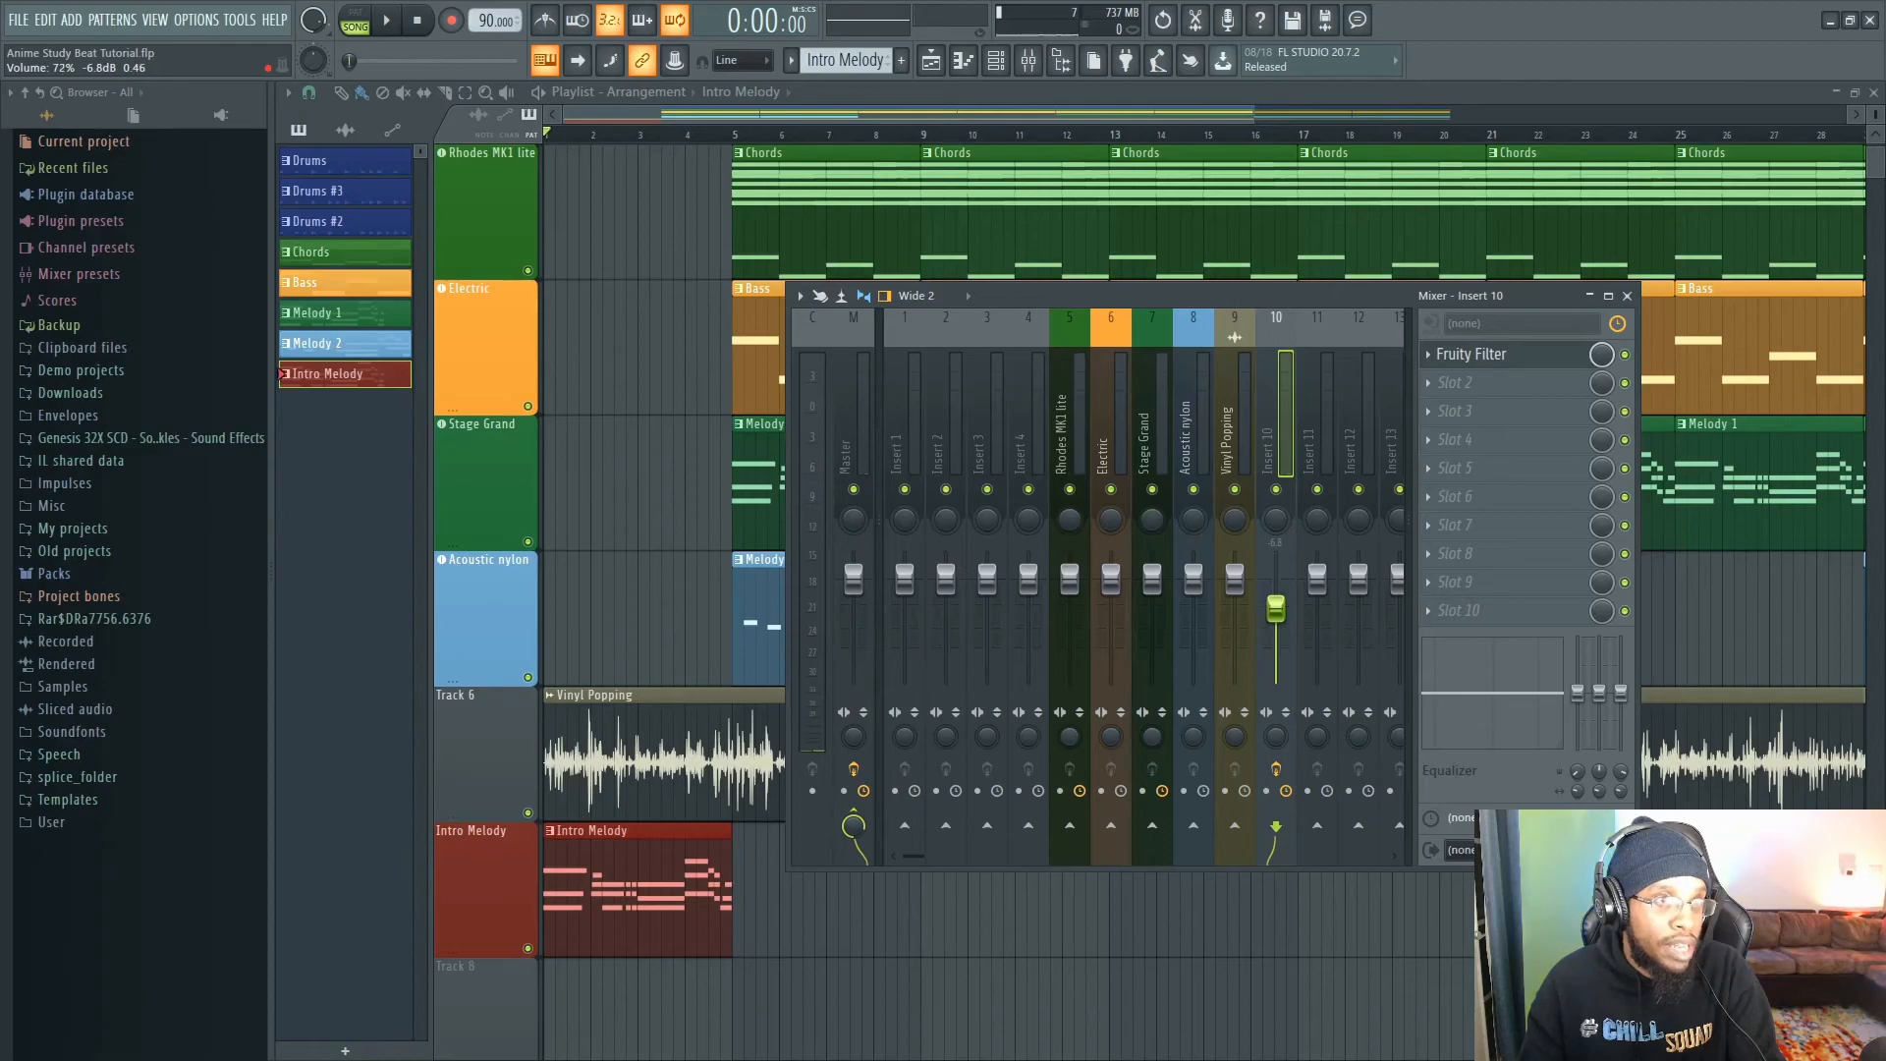
# - Play the arrangement from the start to check how the filtered intro leads into the full beat
pyautogui.press('space')
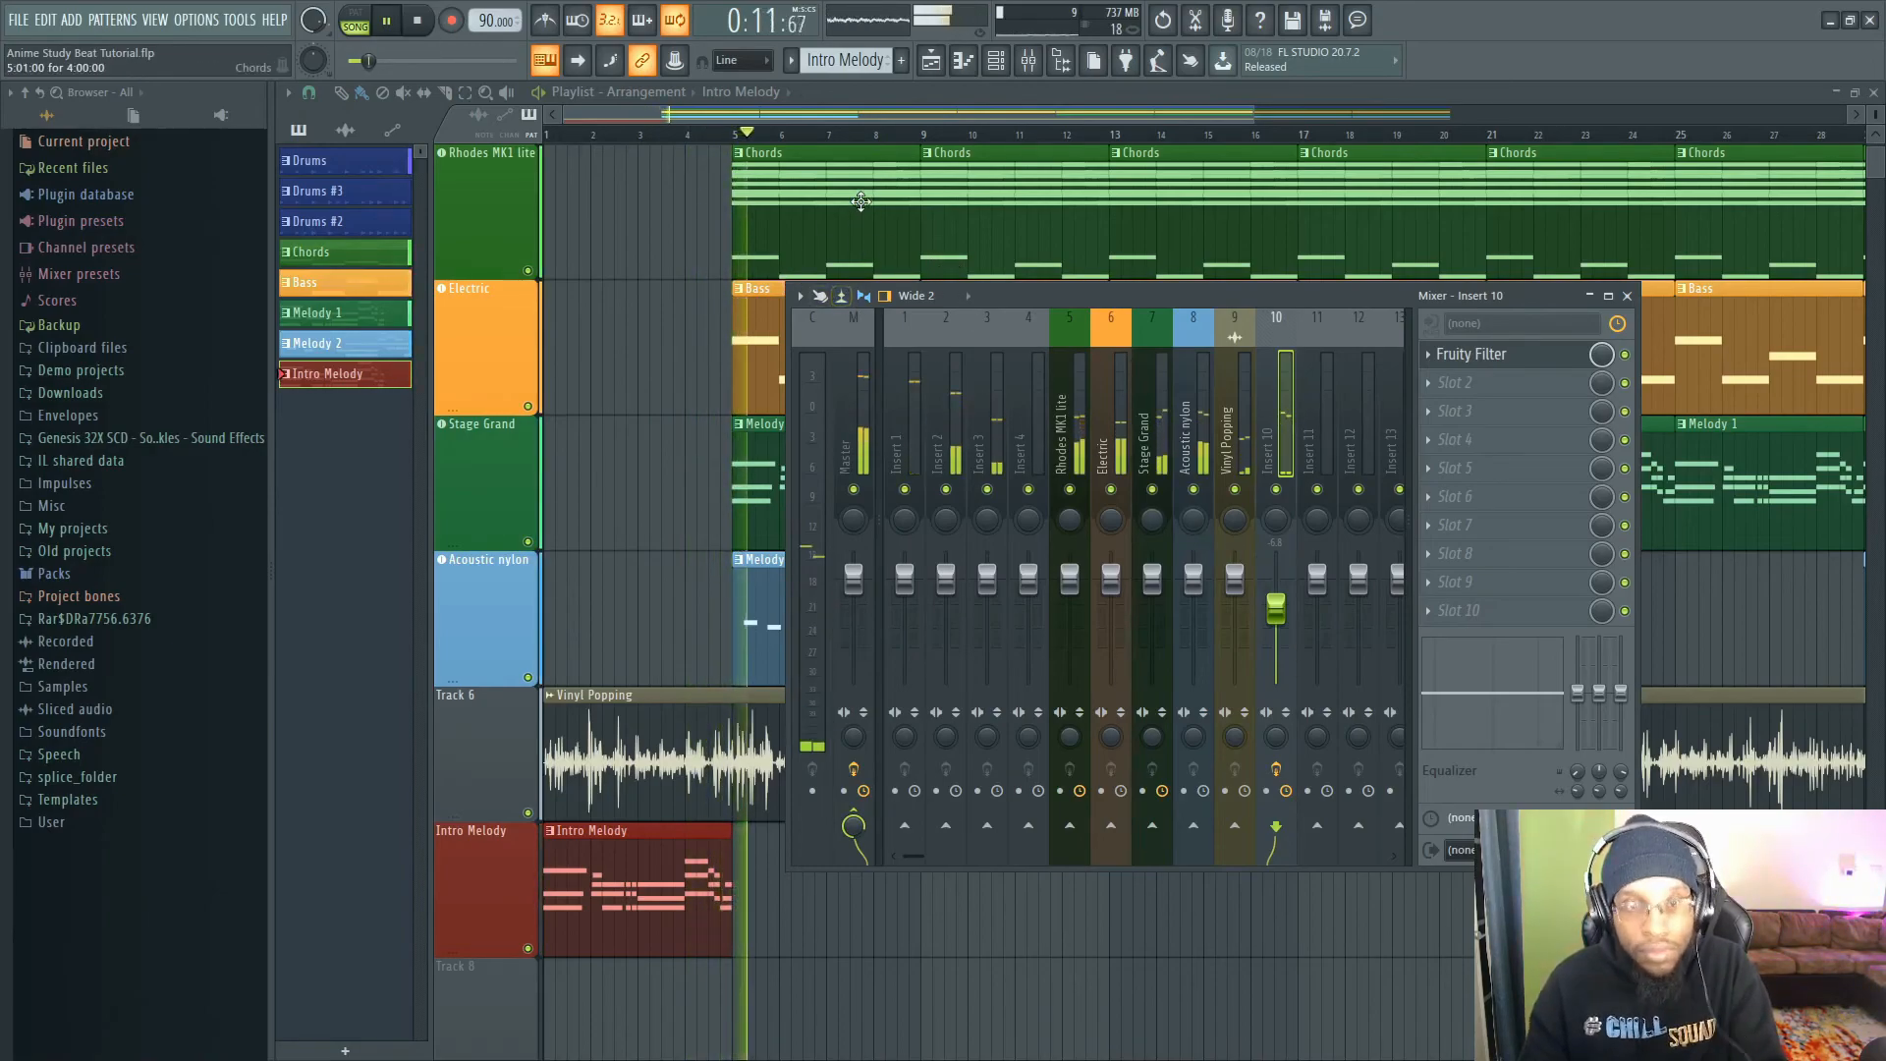
pyautogui.scroll(1, 855, 150)
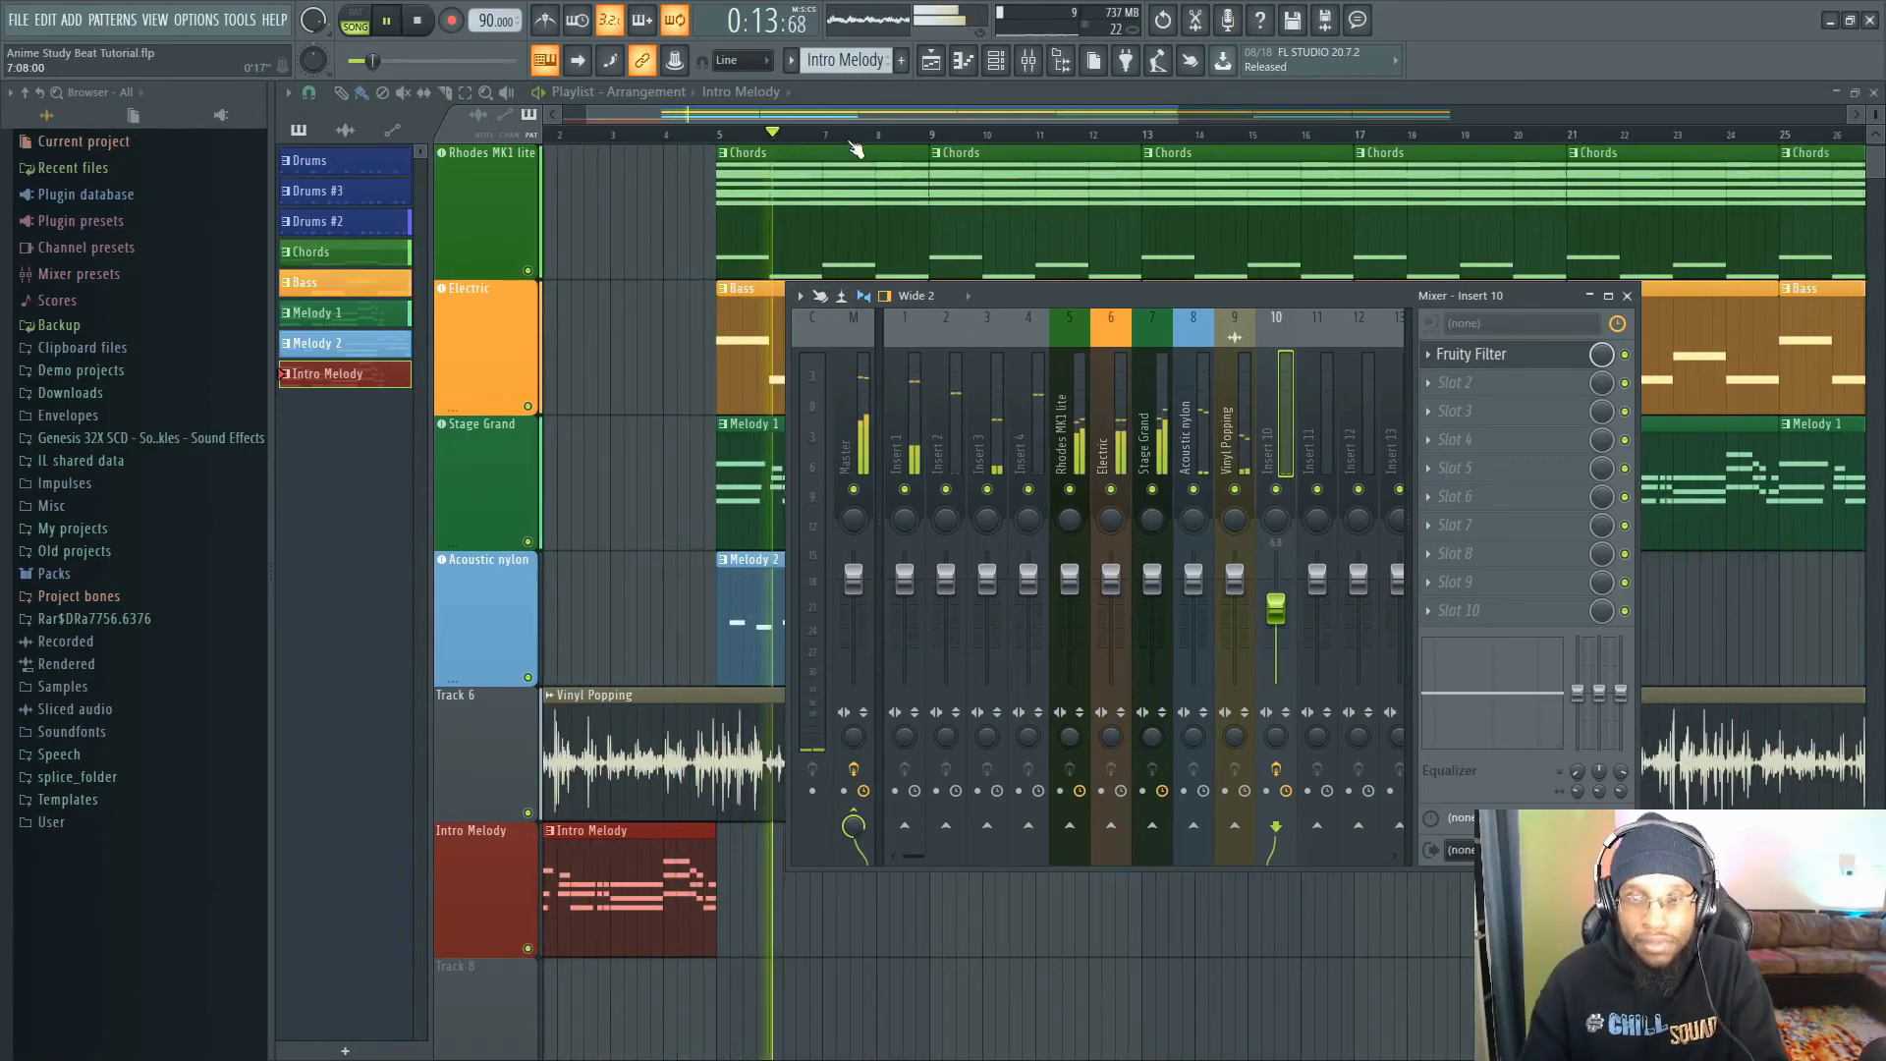
pyautogui.scroll(1, 854, 150)
pyautogui.scroll(1, 870, 159)
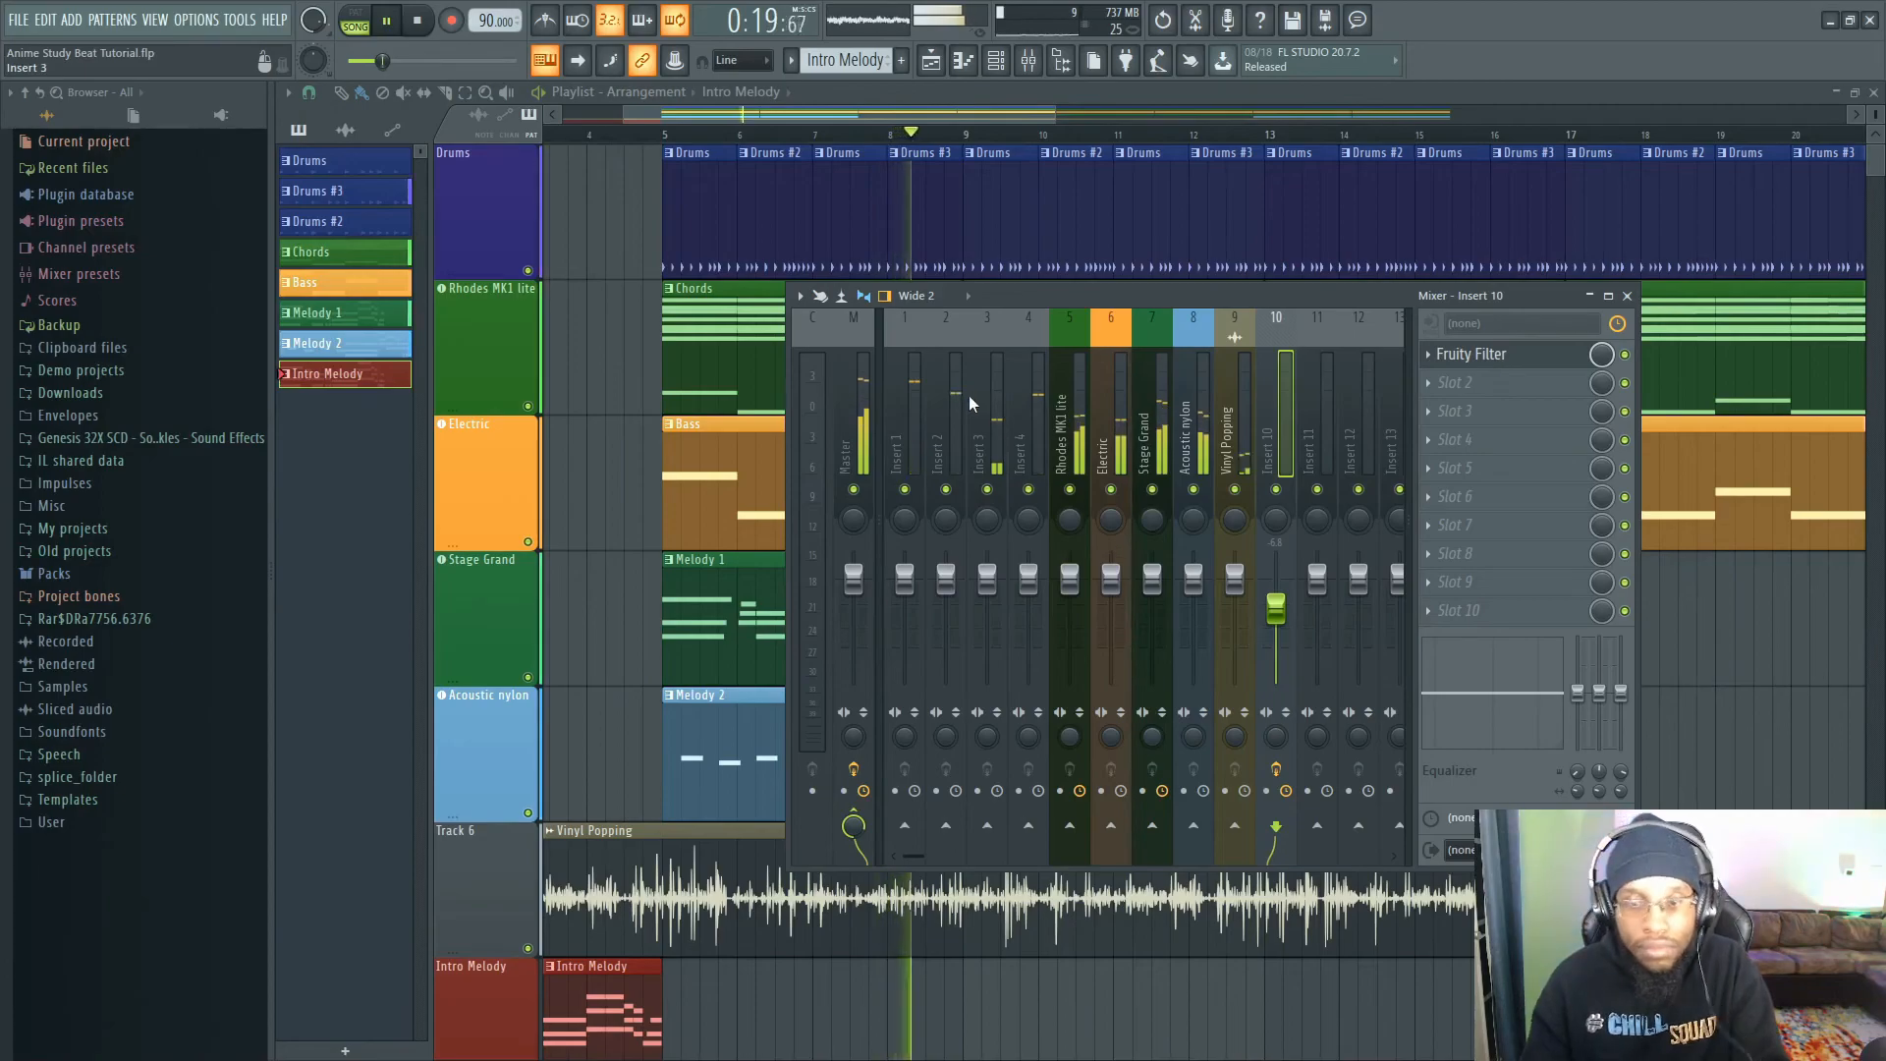
pyautogui.press('space')
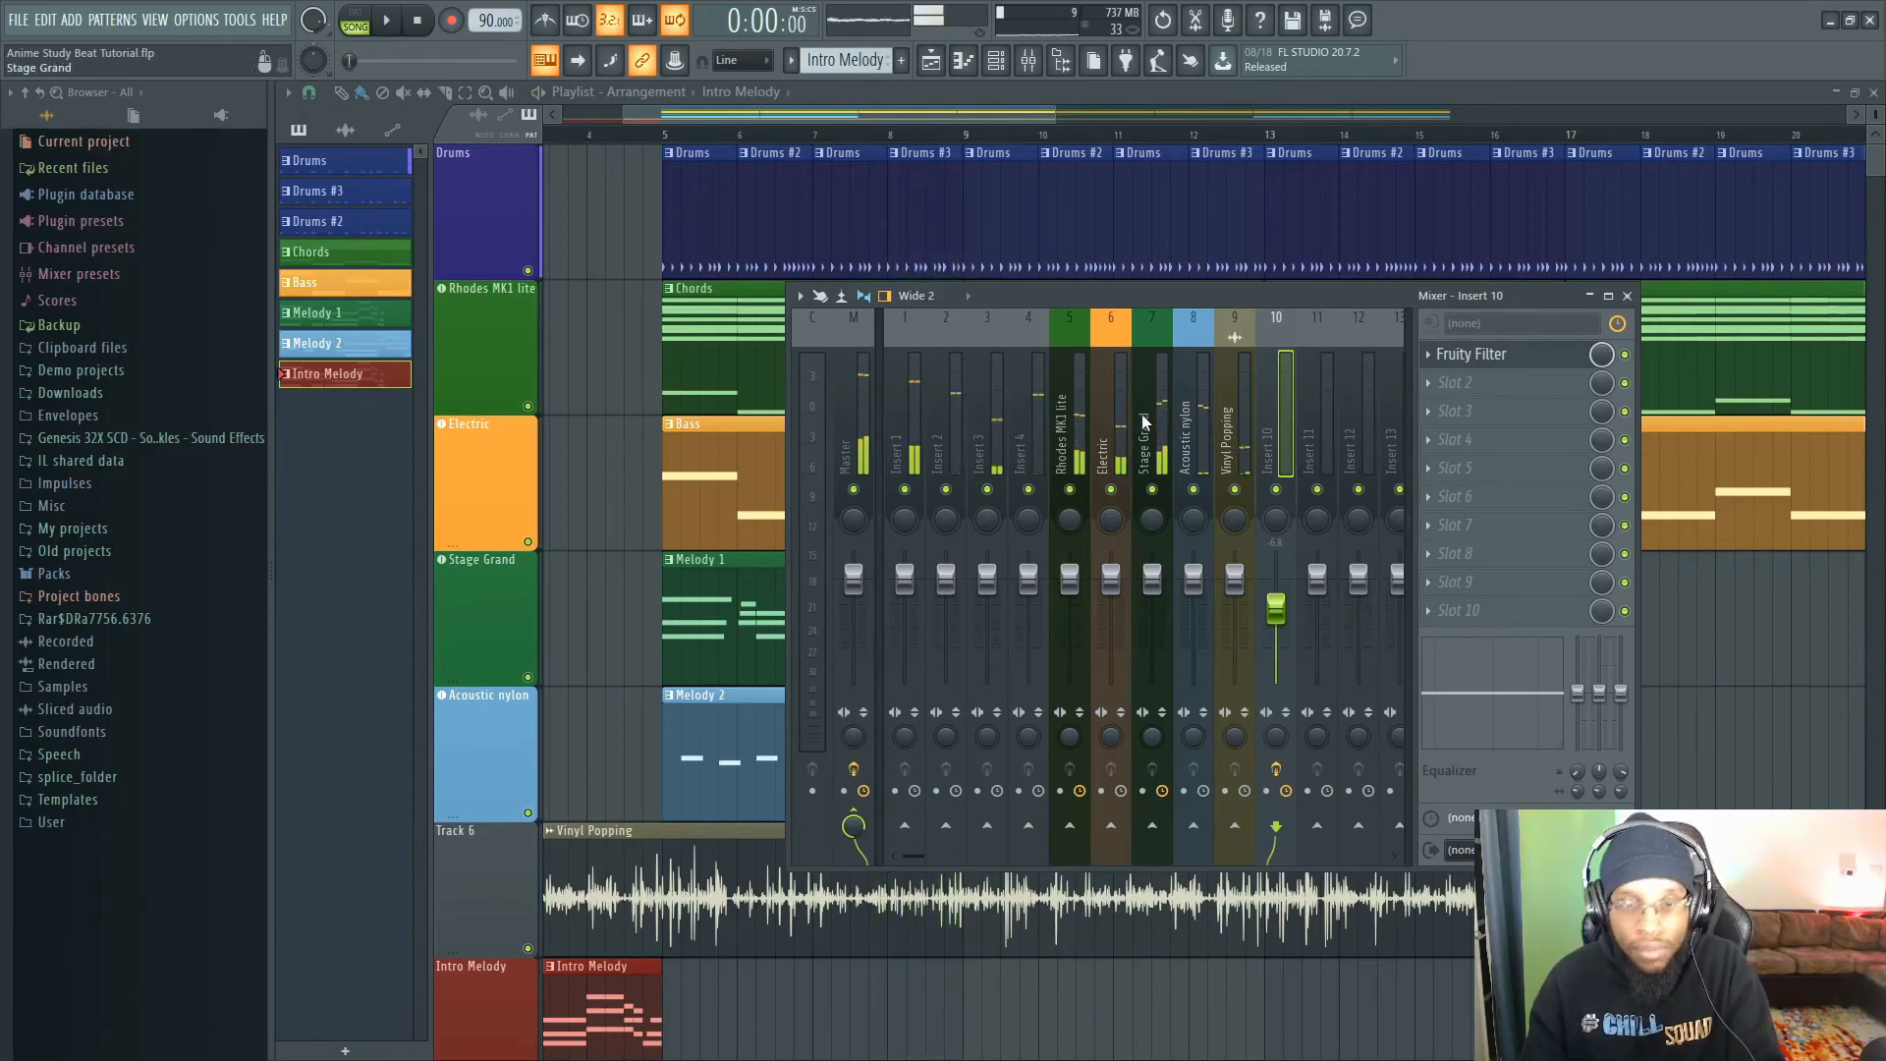
# - Load Fruity Parametric EQ 2 in the first effect slot of the Vinyl Popping mixer track and cut bands 1 and 2 to -18 dB
pyautogui.click(1247, 415)
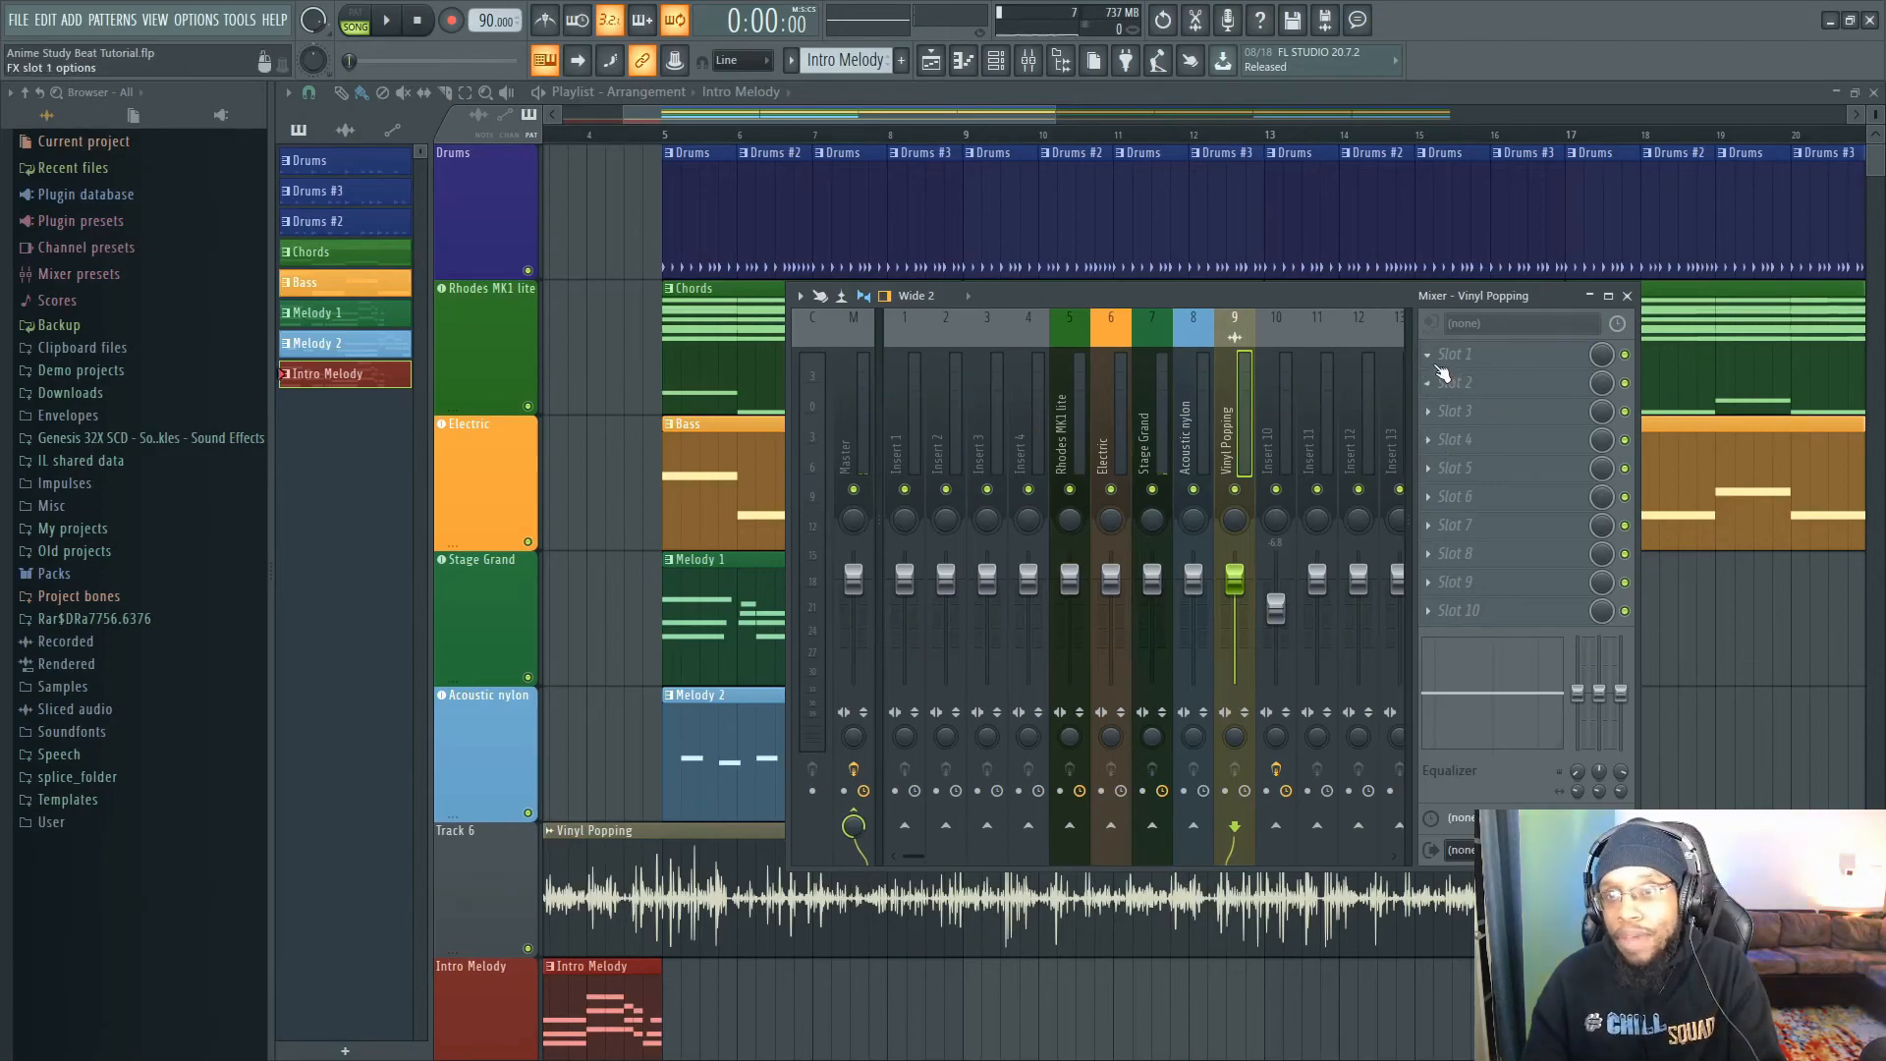
pyautogui.click(1440, 365)
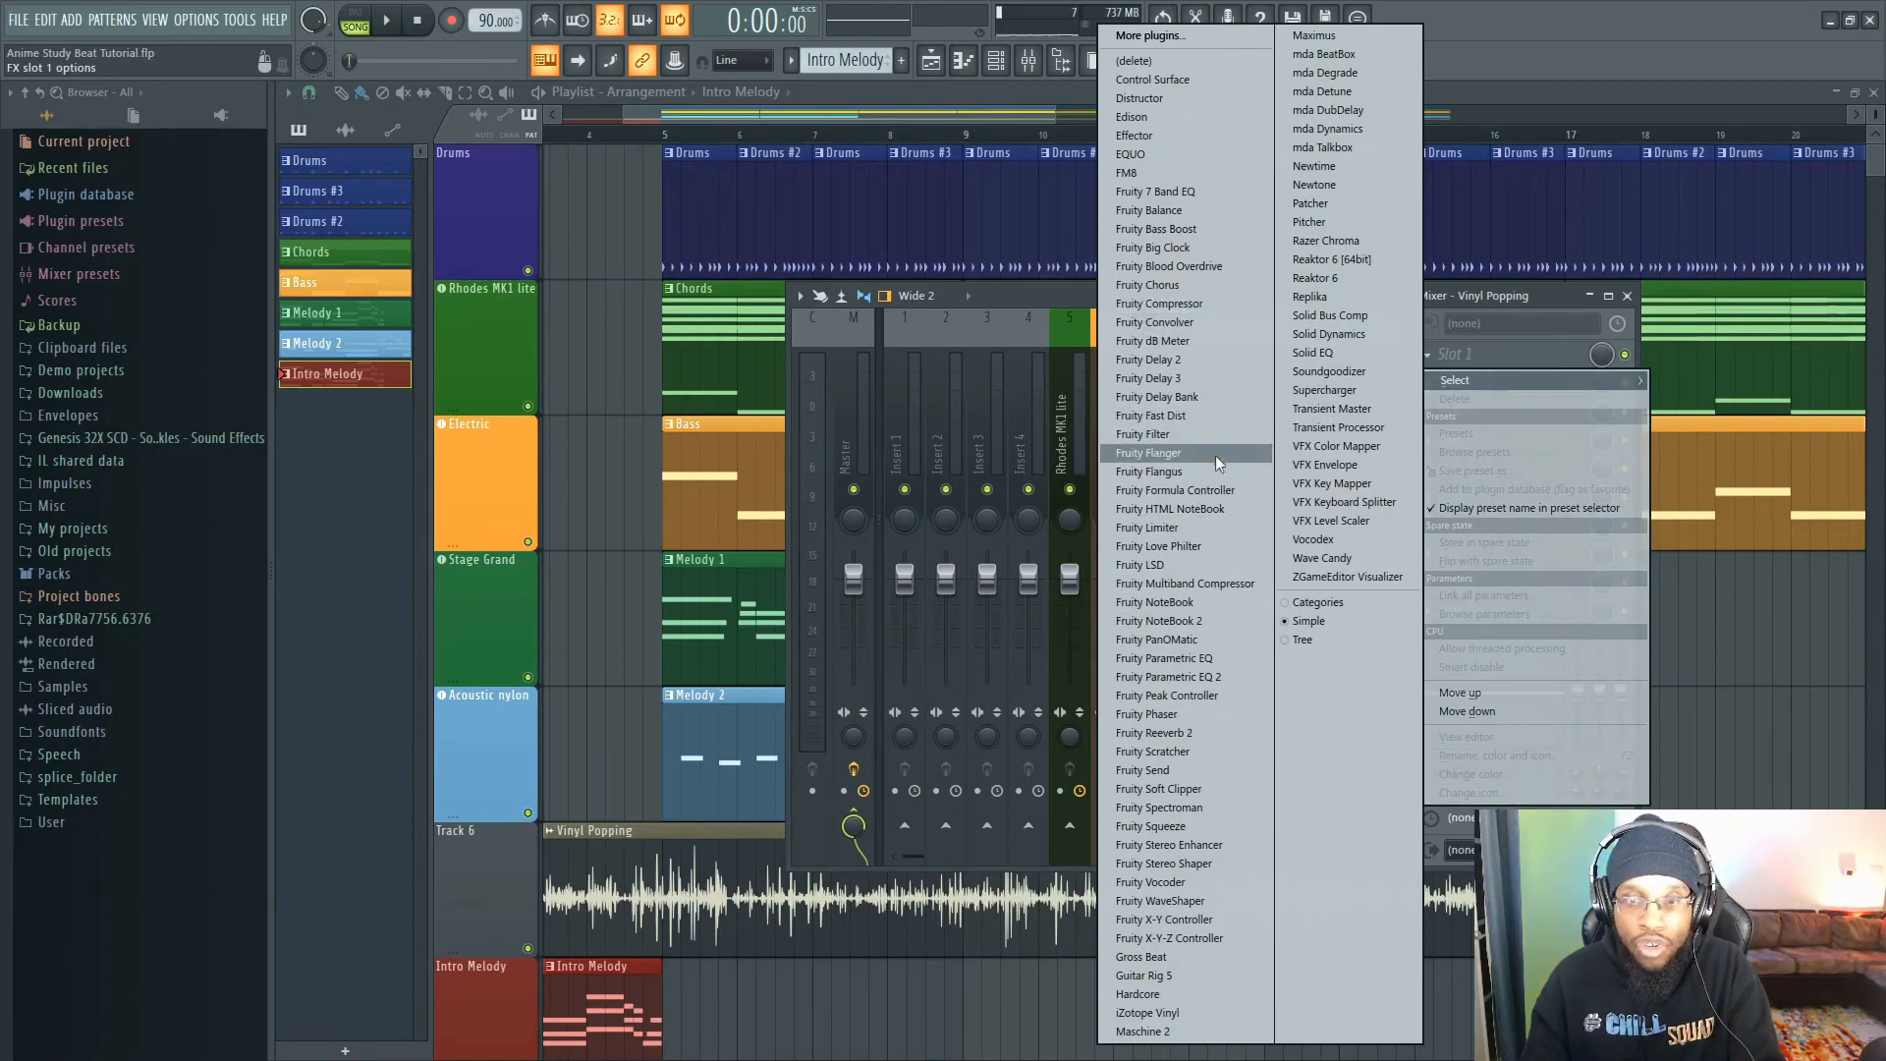
pyautogui.click(1215, 679)
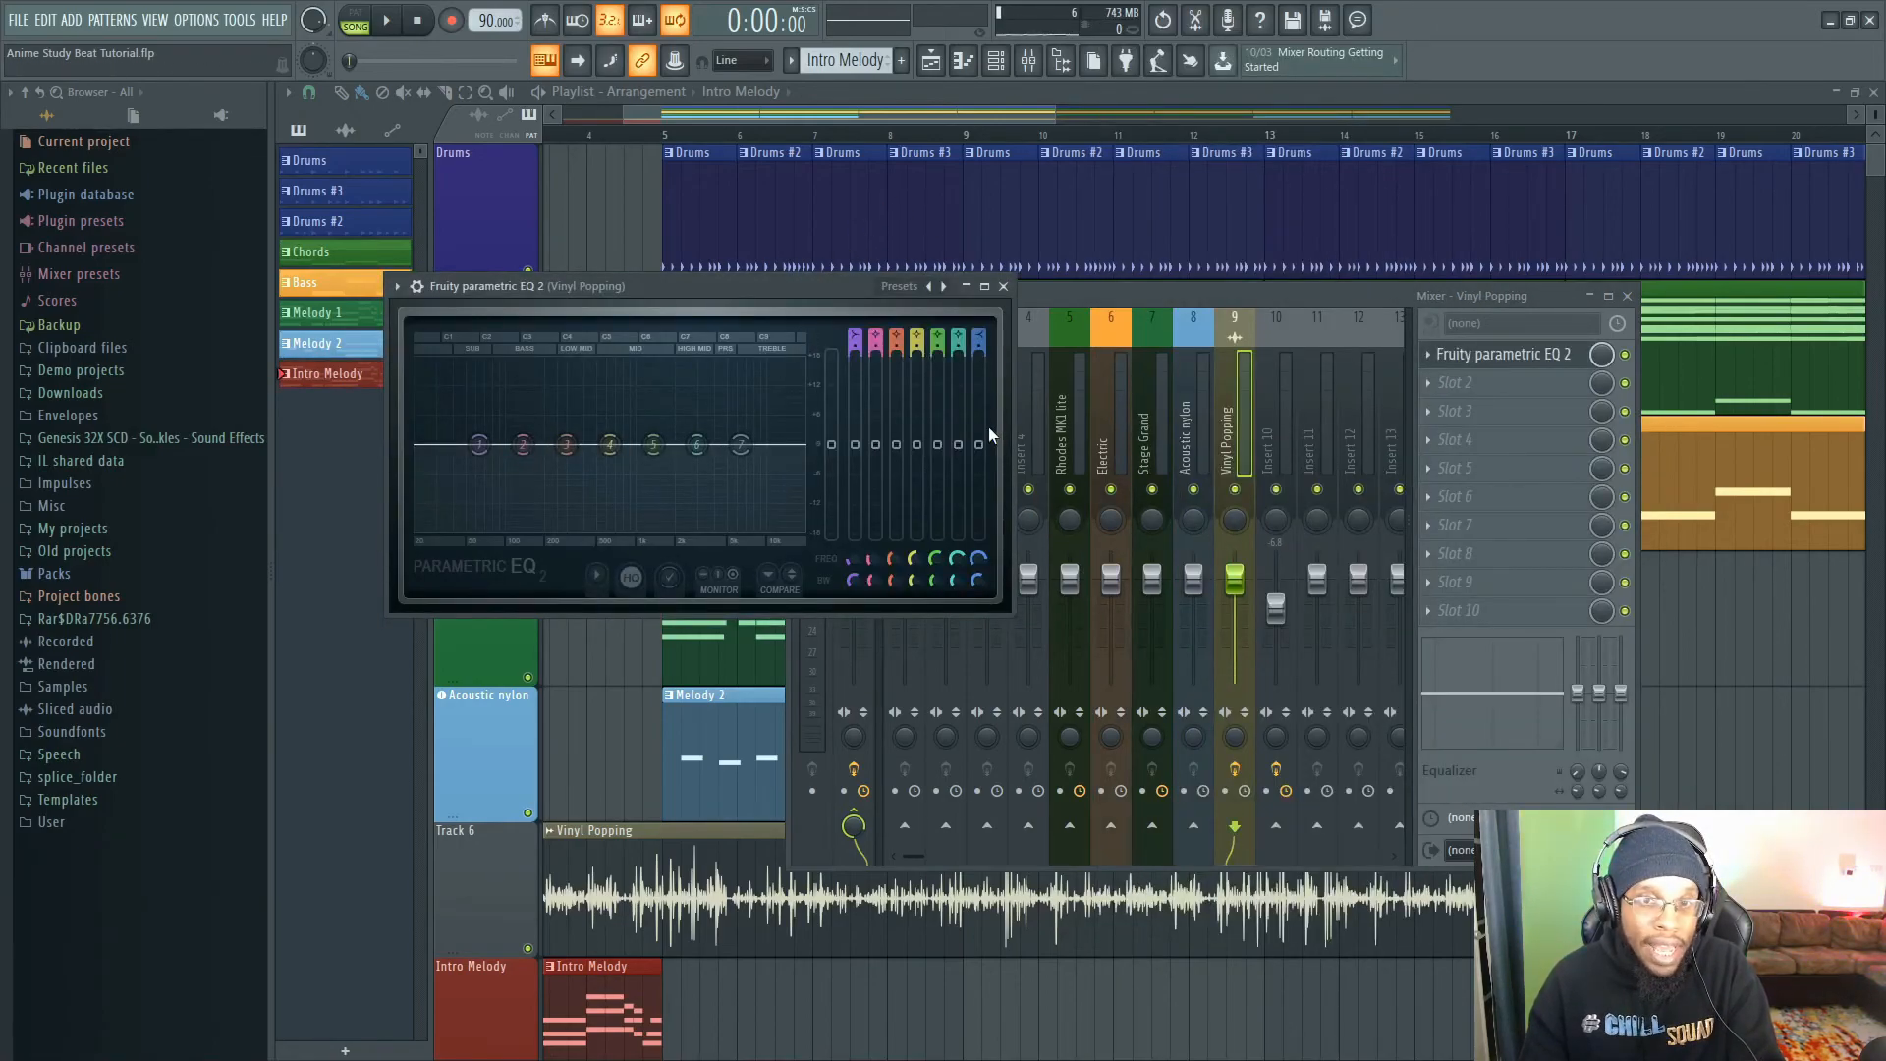
pyautogui.moveTo(864, 452); pyautogui.dragTo(864, 536)
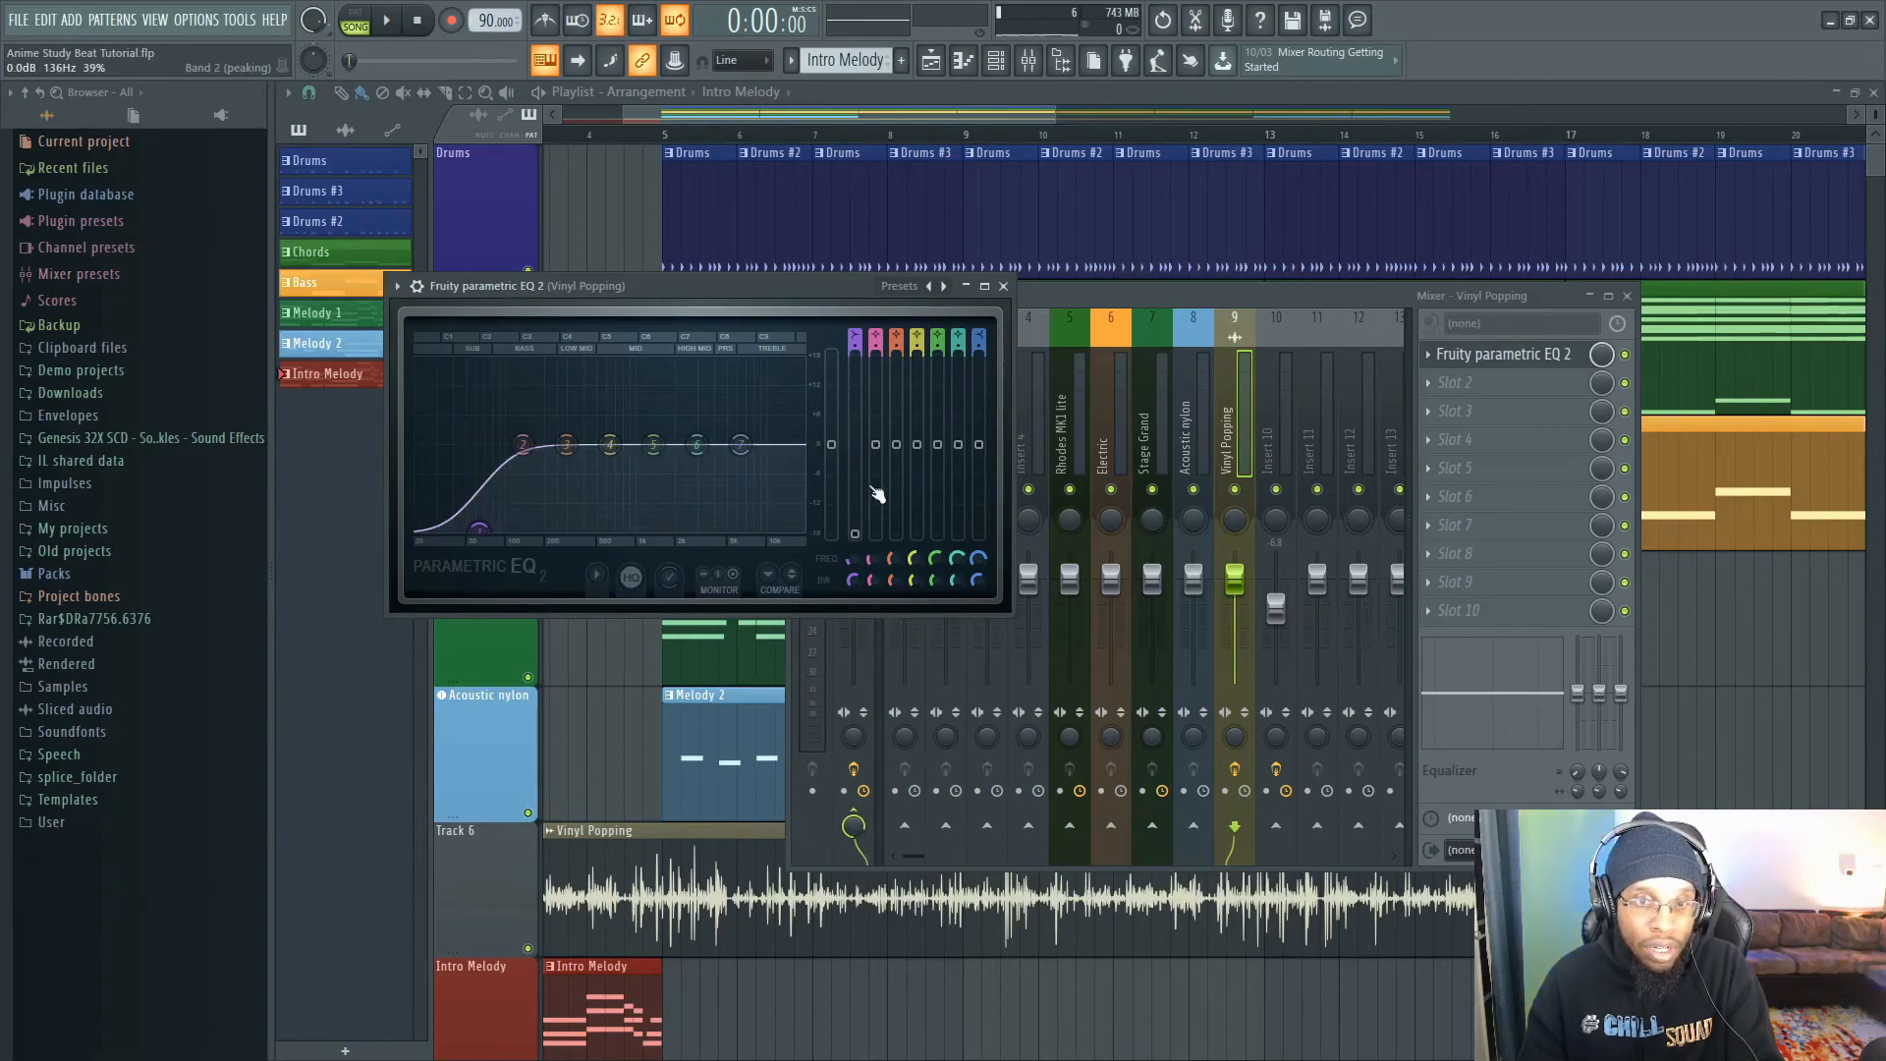
pyautogui.moveTo(884, 442); pyautogui.dragTo(875, 533)
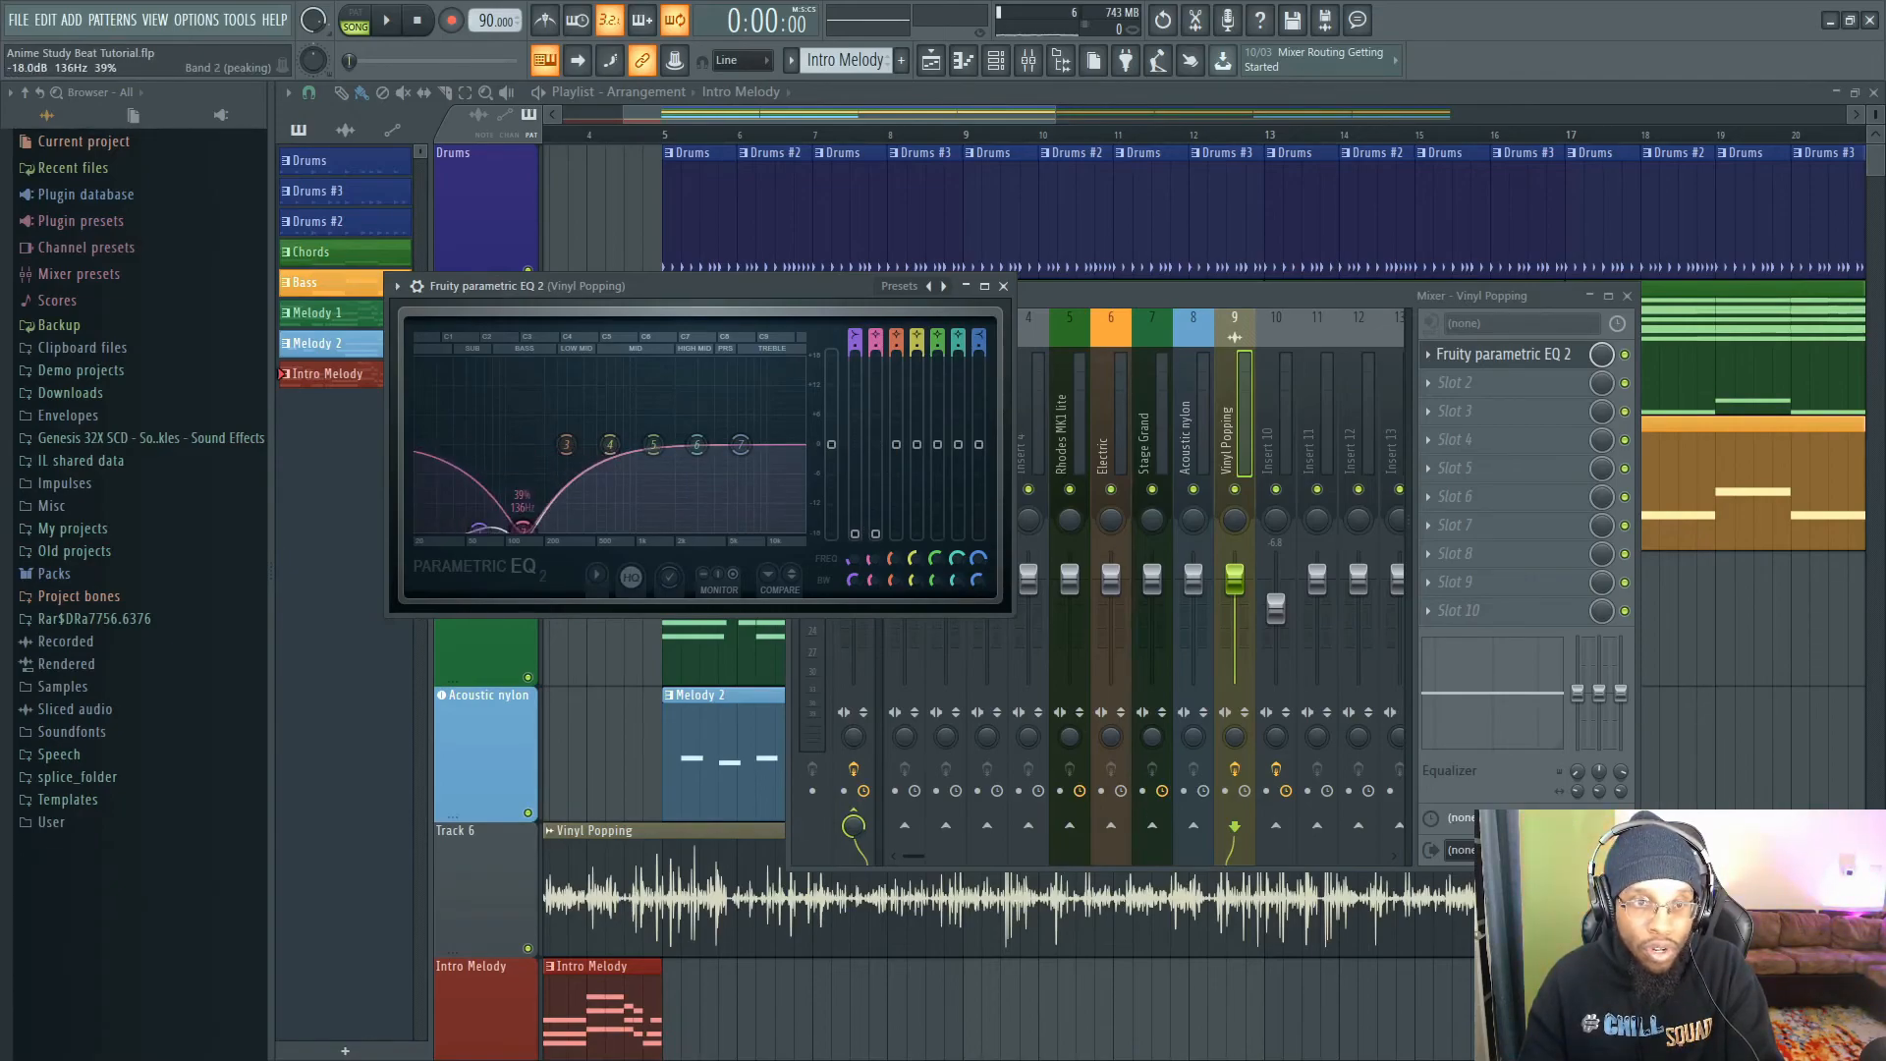
# - Lower the EQ's high-shelf band 7 on Vinyl Popping to about -7 dB while auditioning the intro
pyautogui.press('space')
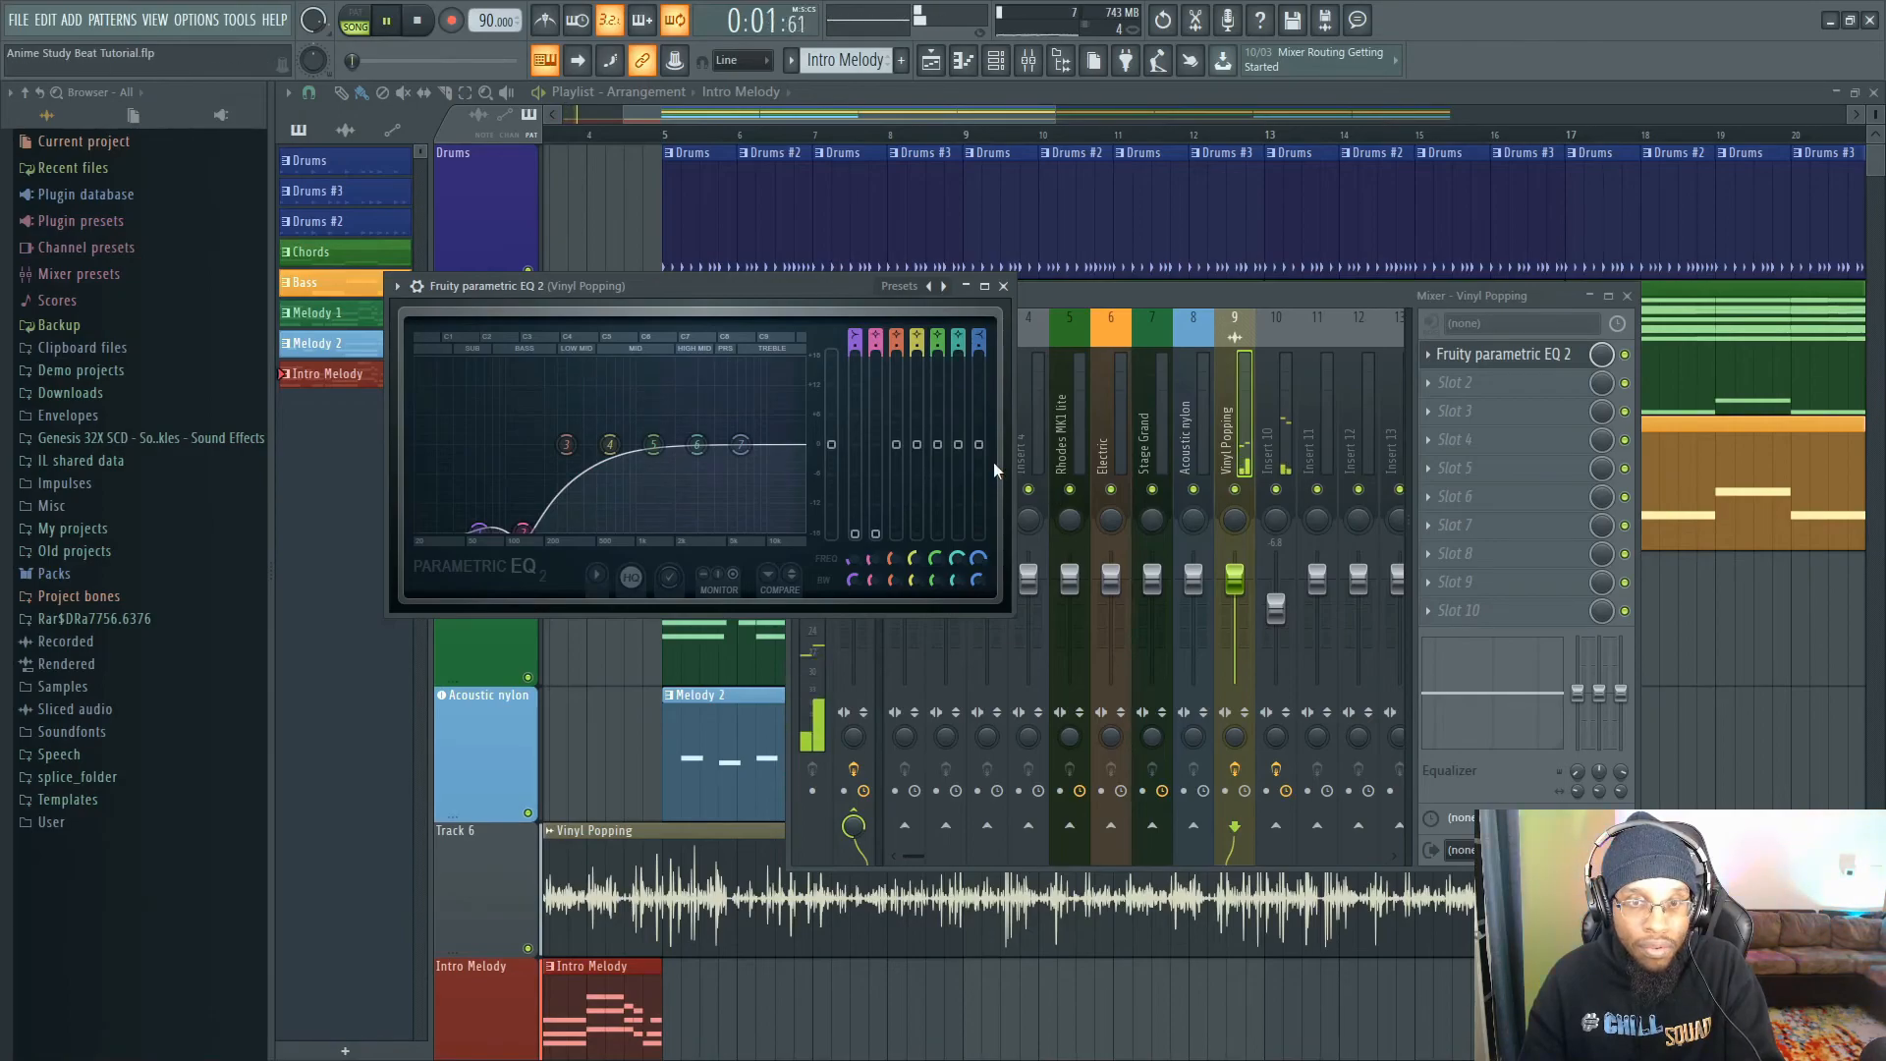
pyautogui.moveTo(978, 444)
pyautogui.mouseDown()
pyautogui.moveTo(978, 419)
pyautogui.moveTo(978, 476)
pyautogui.mouseUp()
pyautogui.press('space')
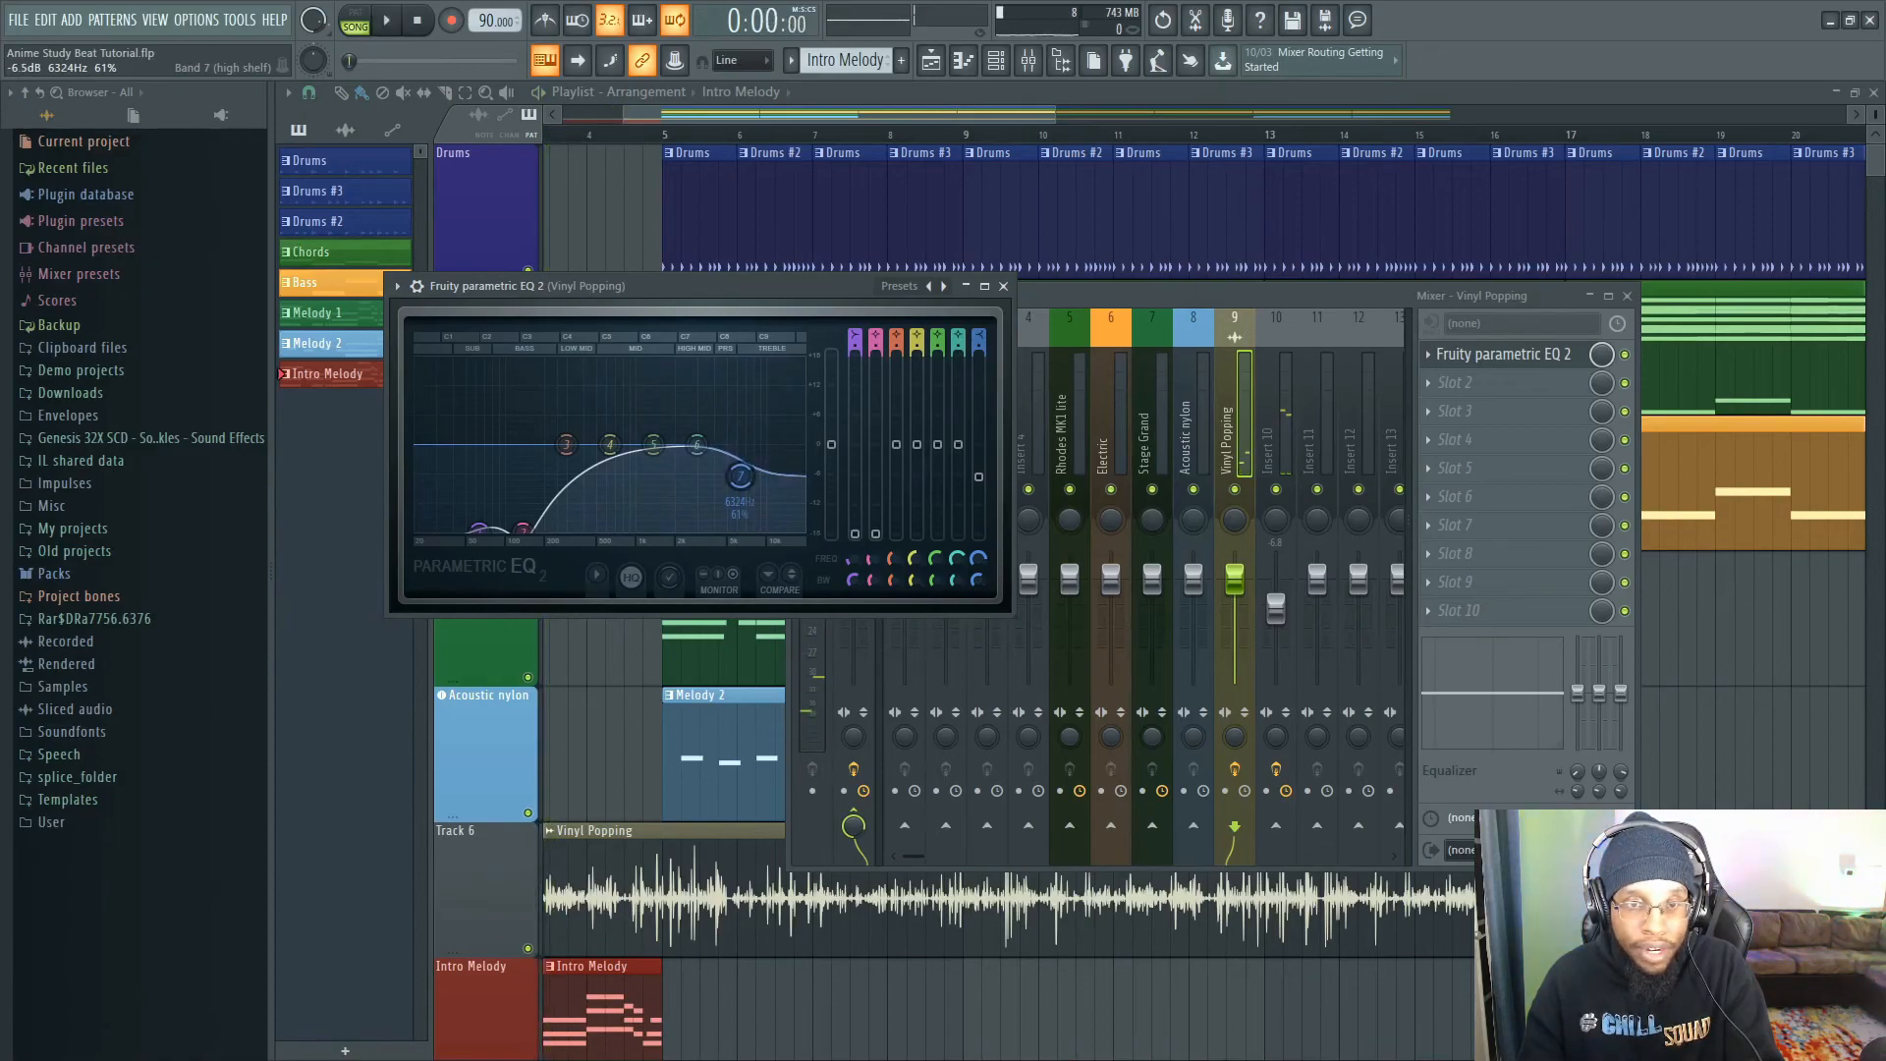
pyautogui.press('space')
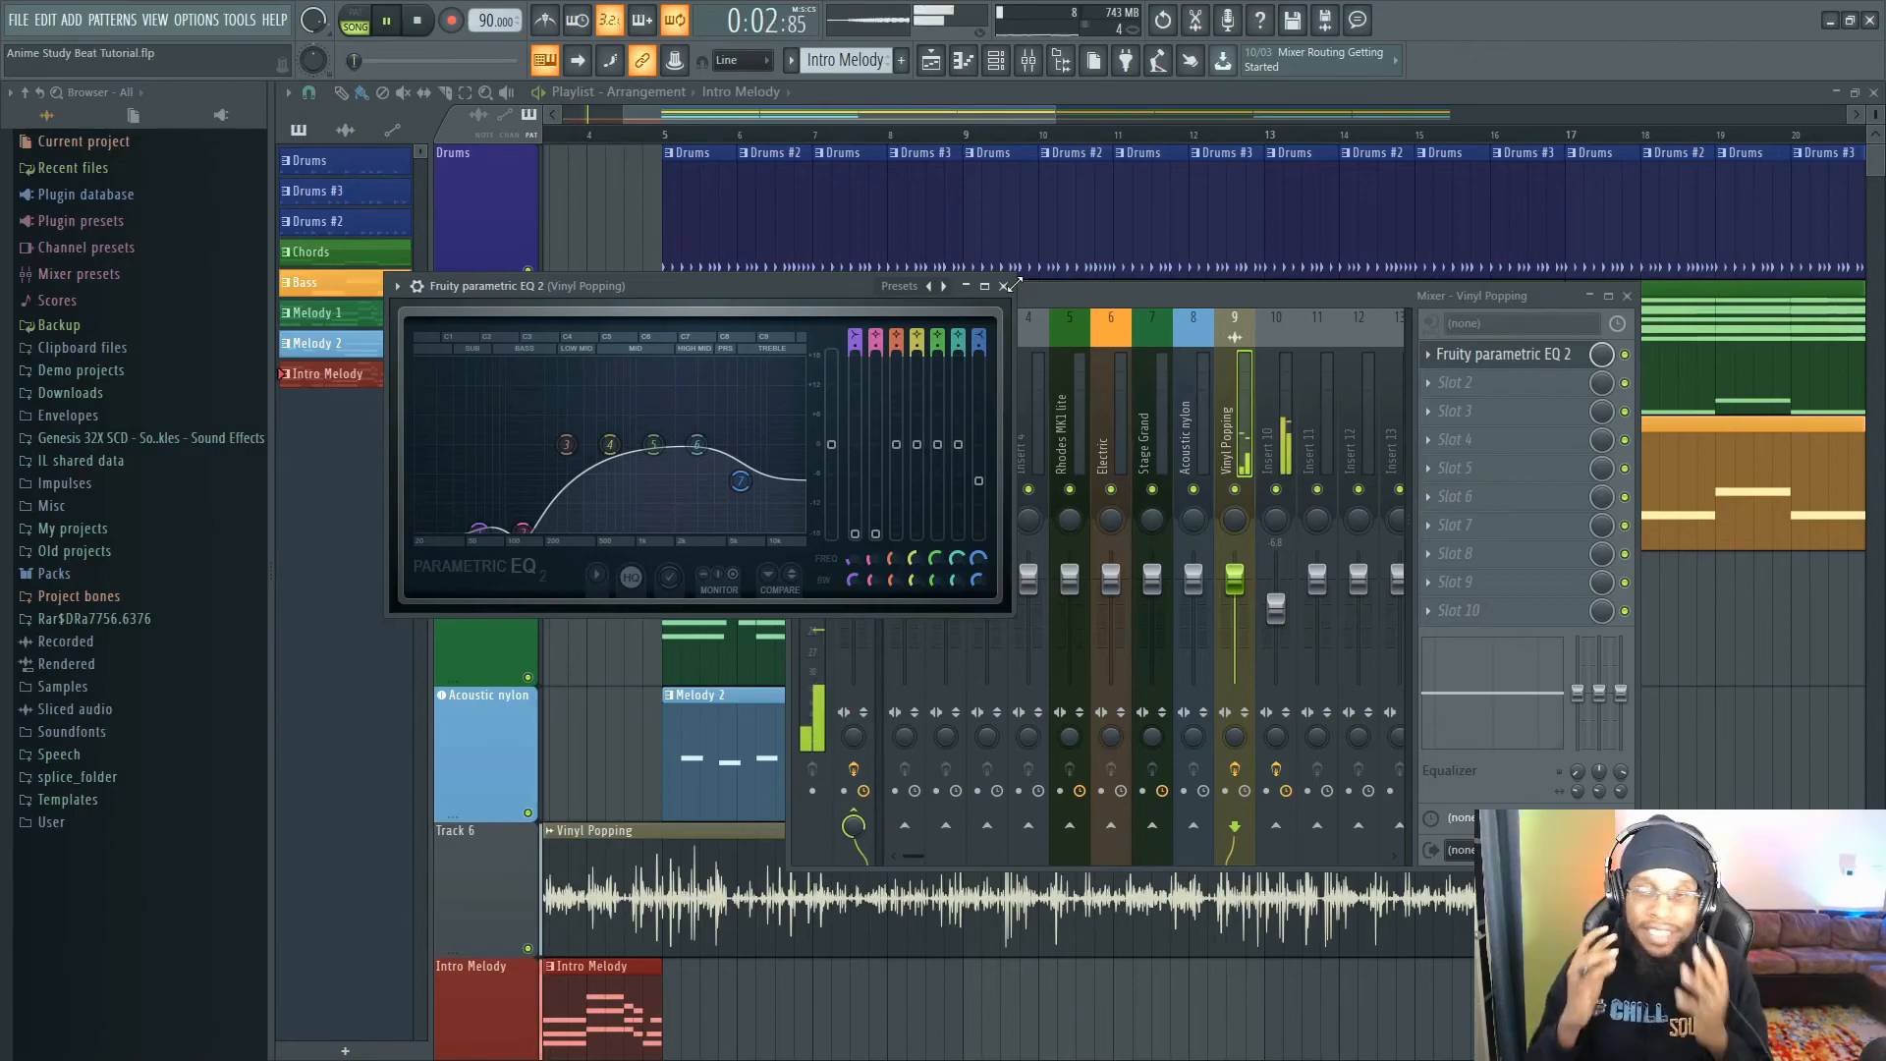
pyautogui.press('space')
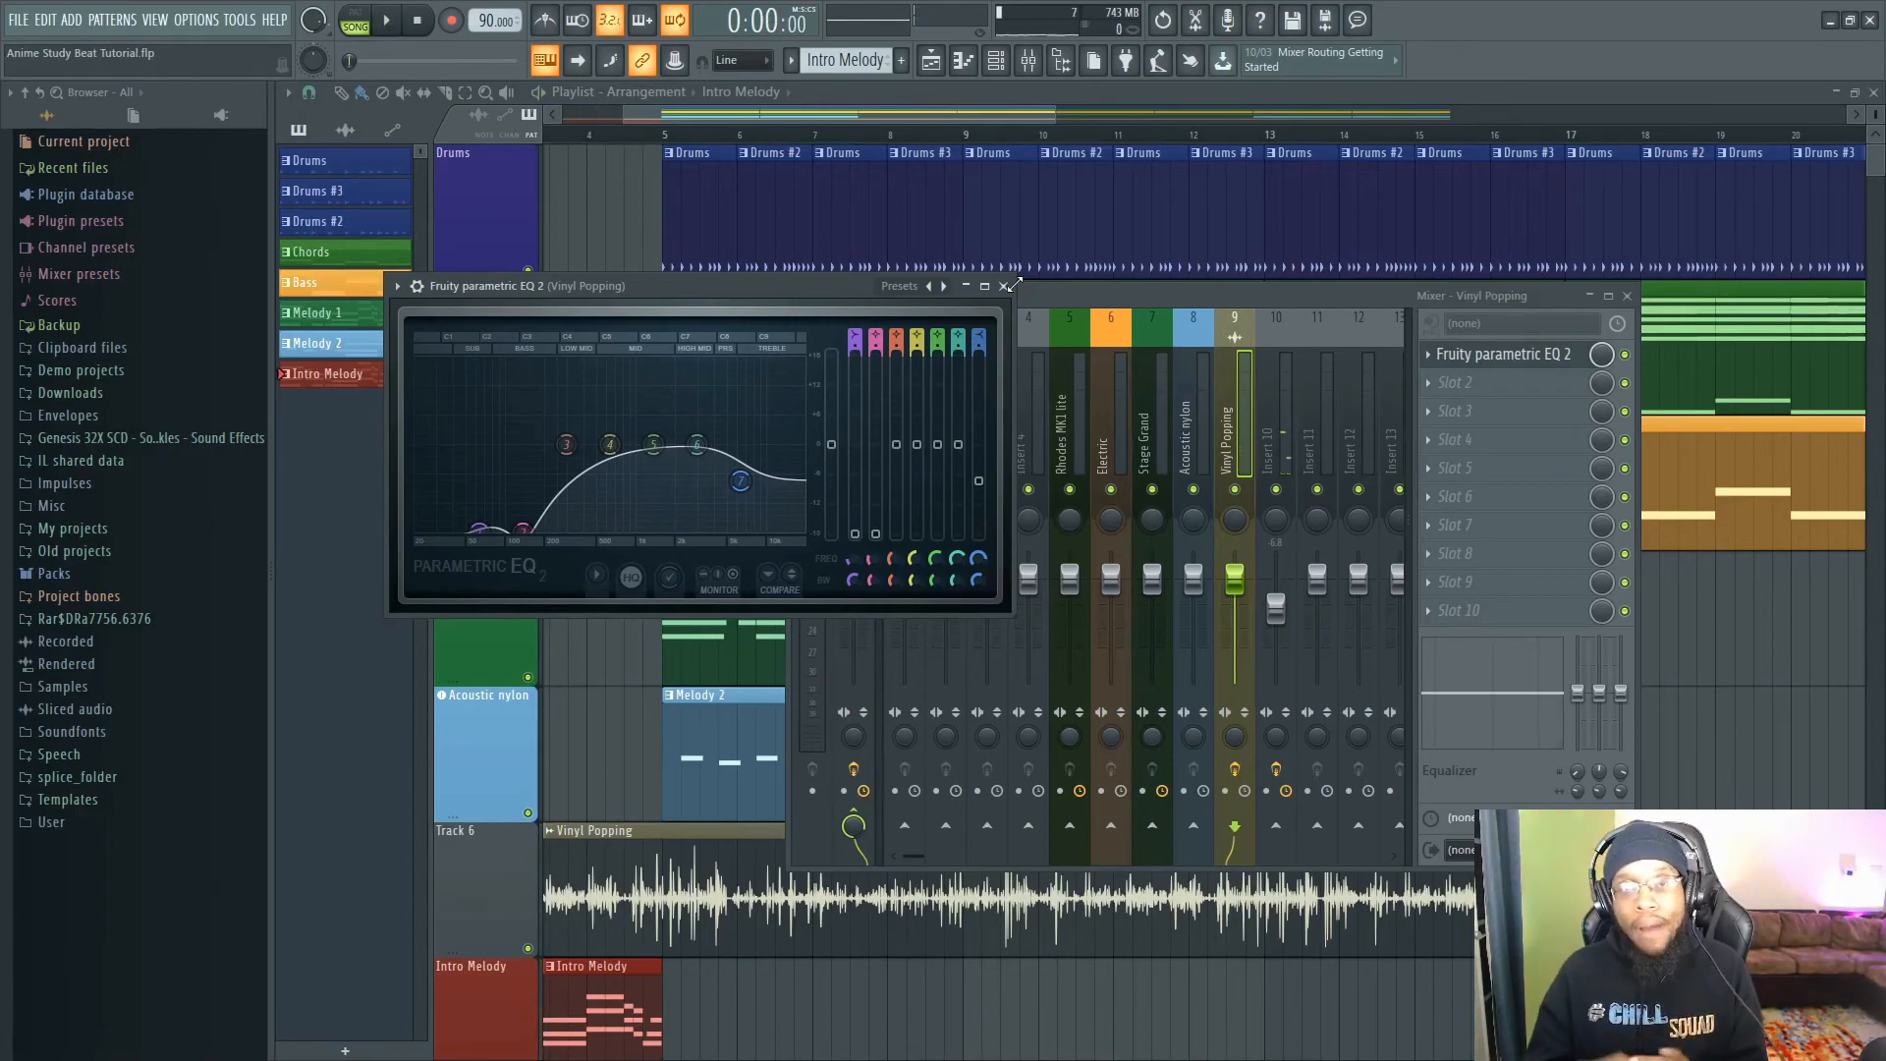
# - Add Fruity Reeverb 2 in the second effect slot of Vinyl Popping, set its mix level to 30%, and audition the intro
pyautogui.click(1438, 391)
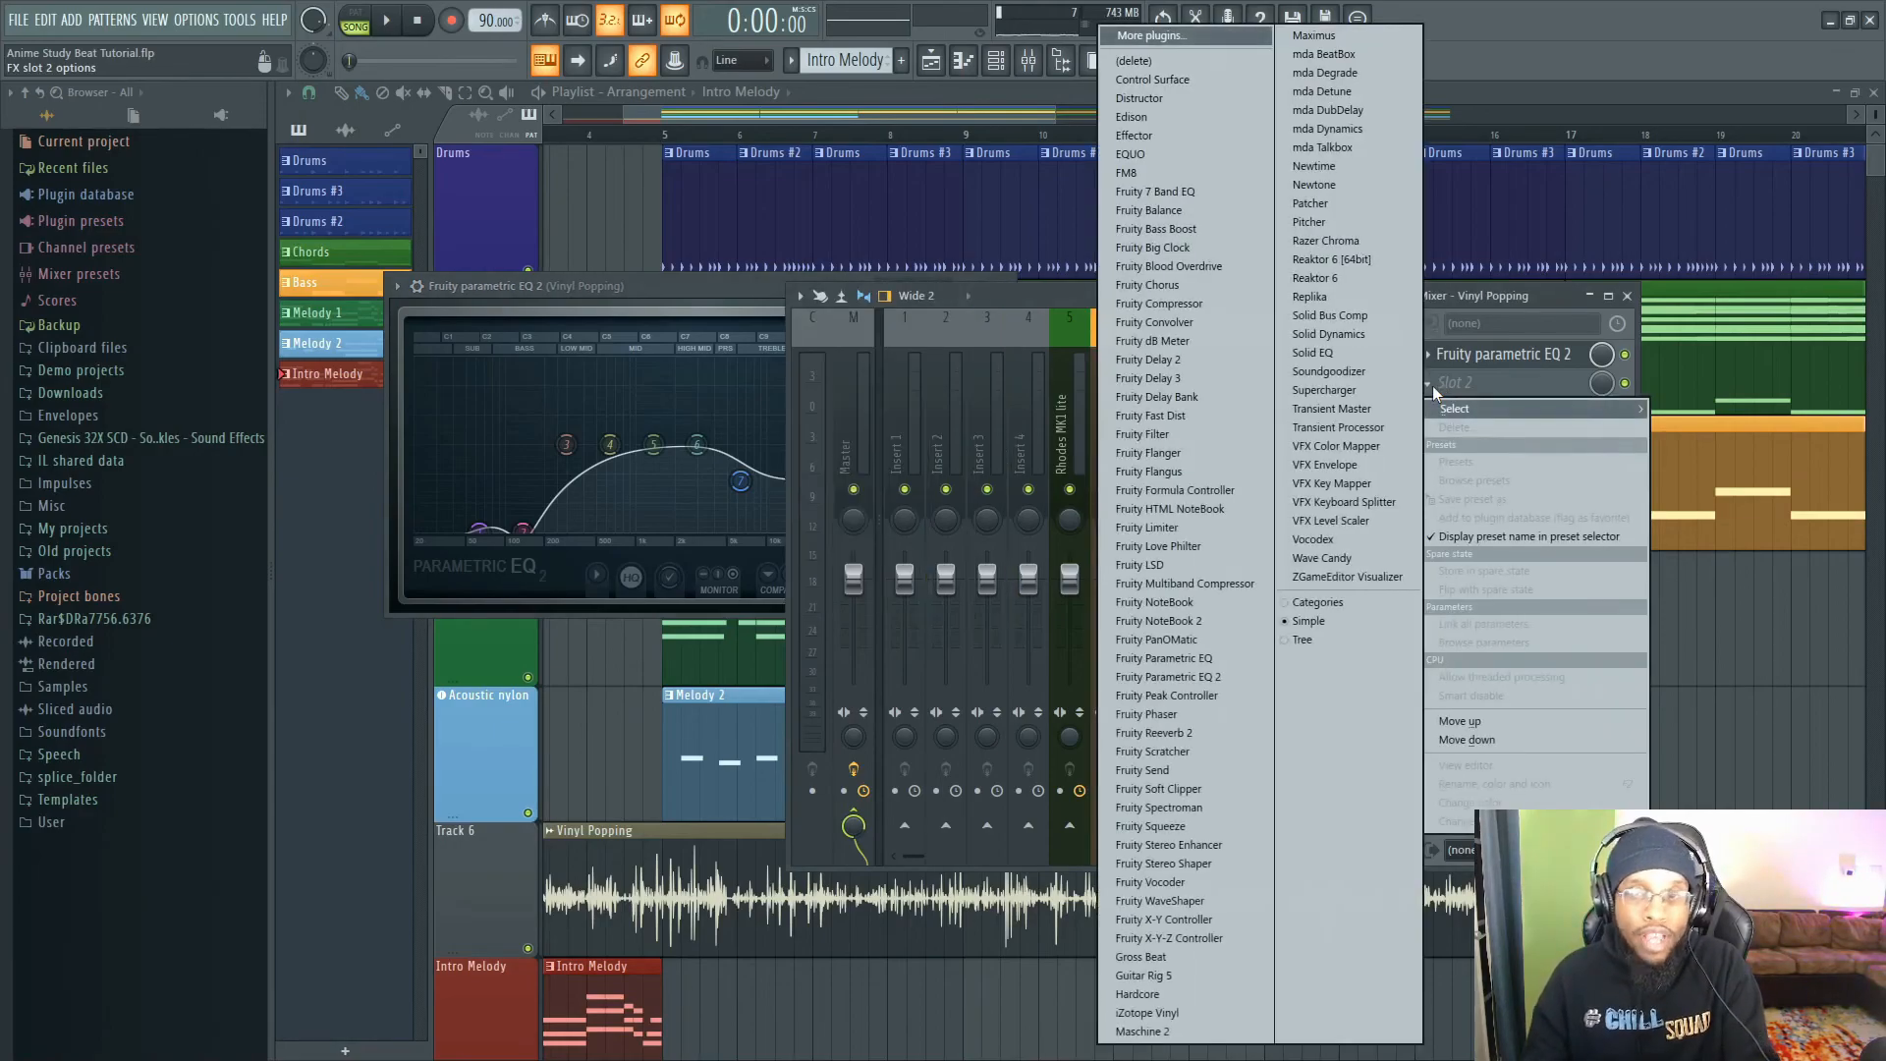
pyautogui.click(1202, 732)
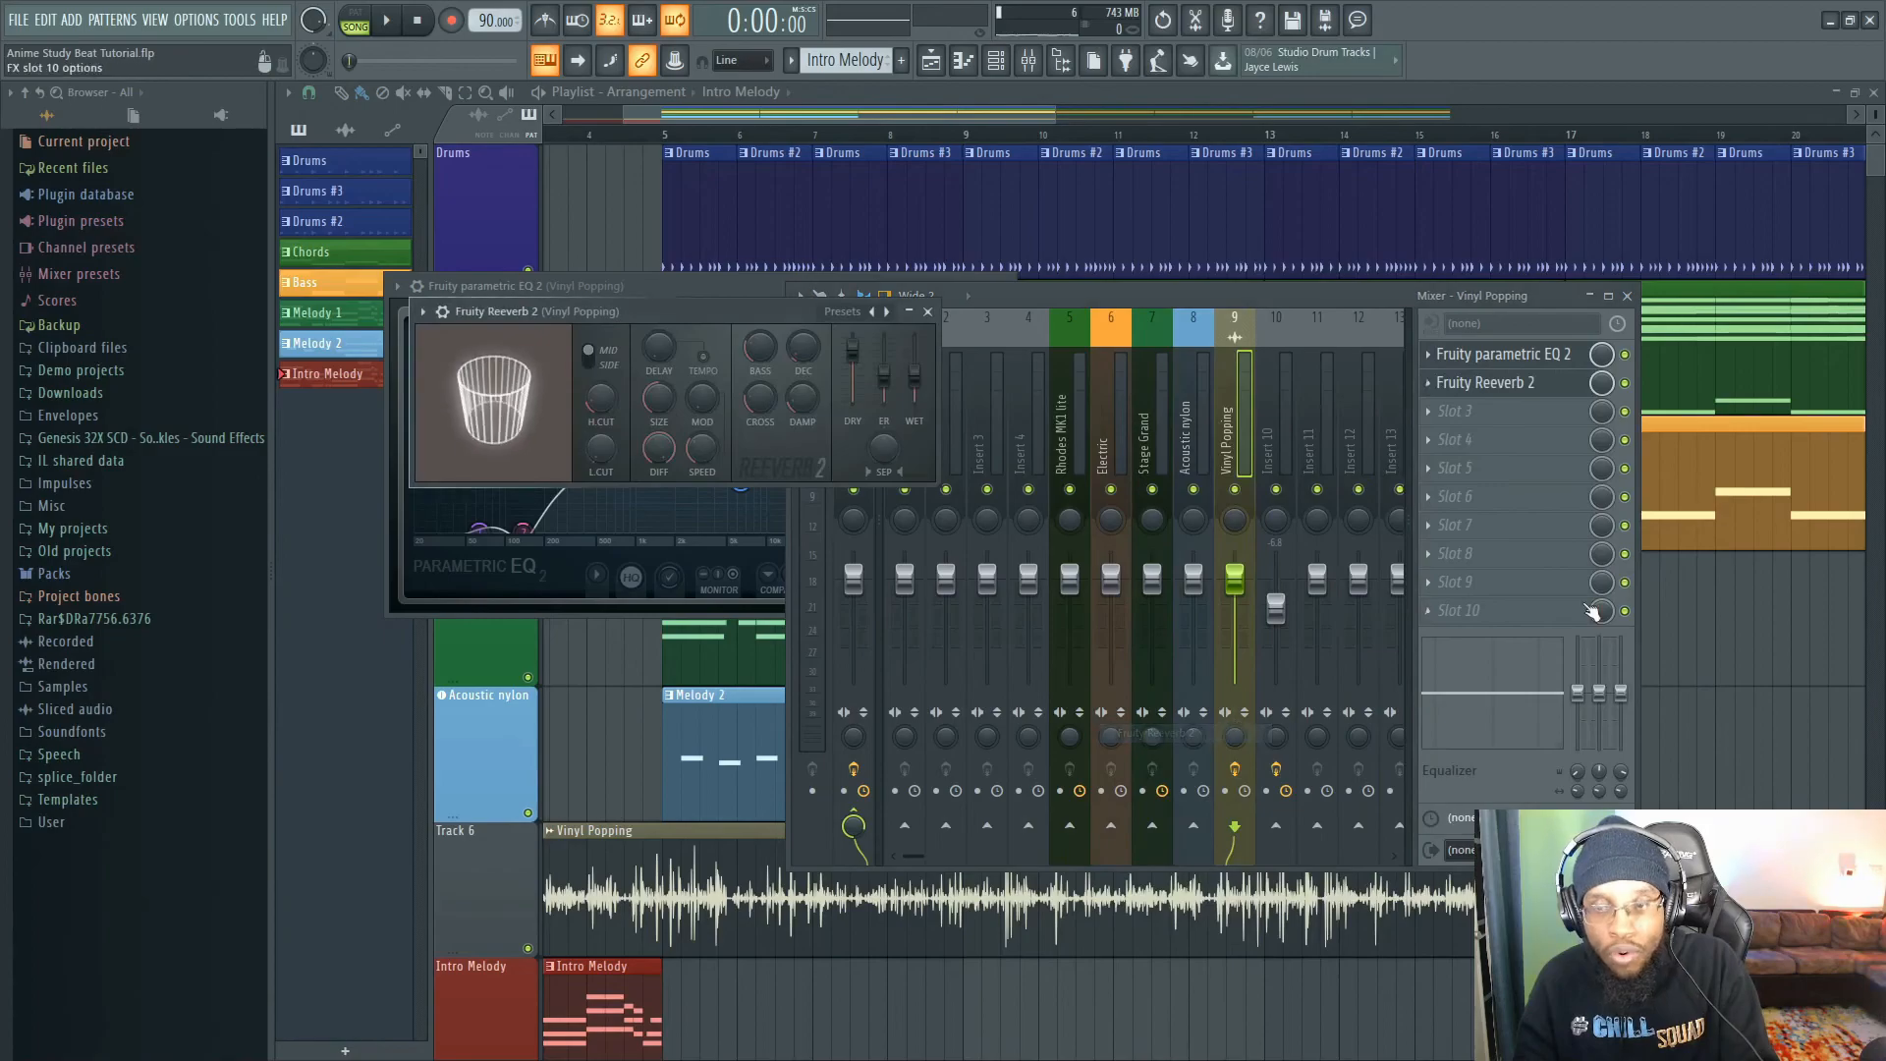
pyautogui.click(1602, 385)
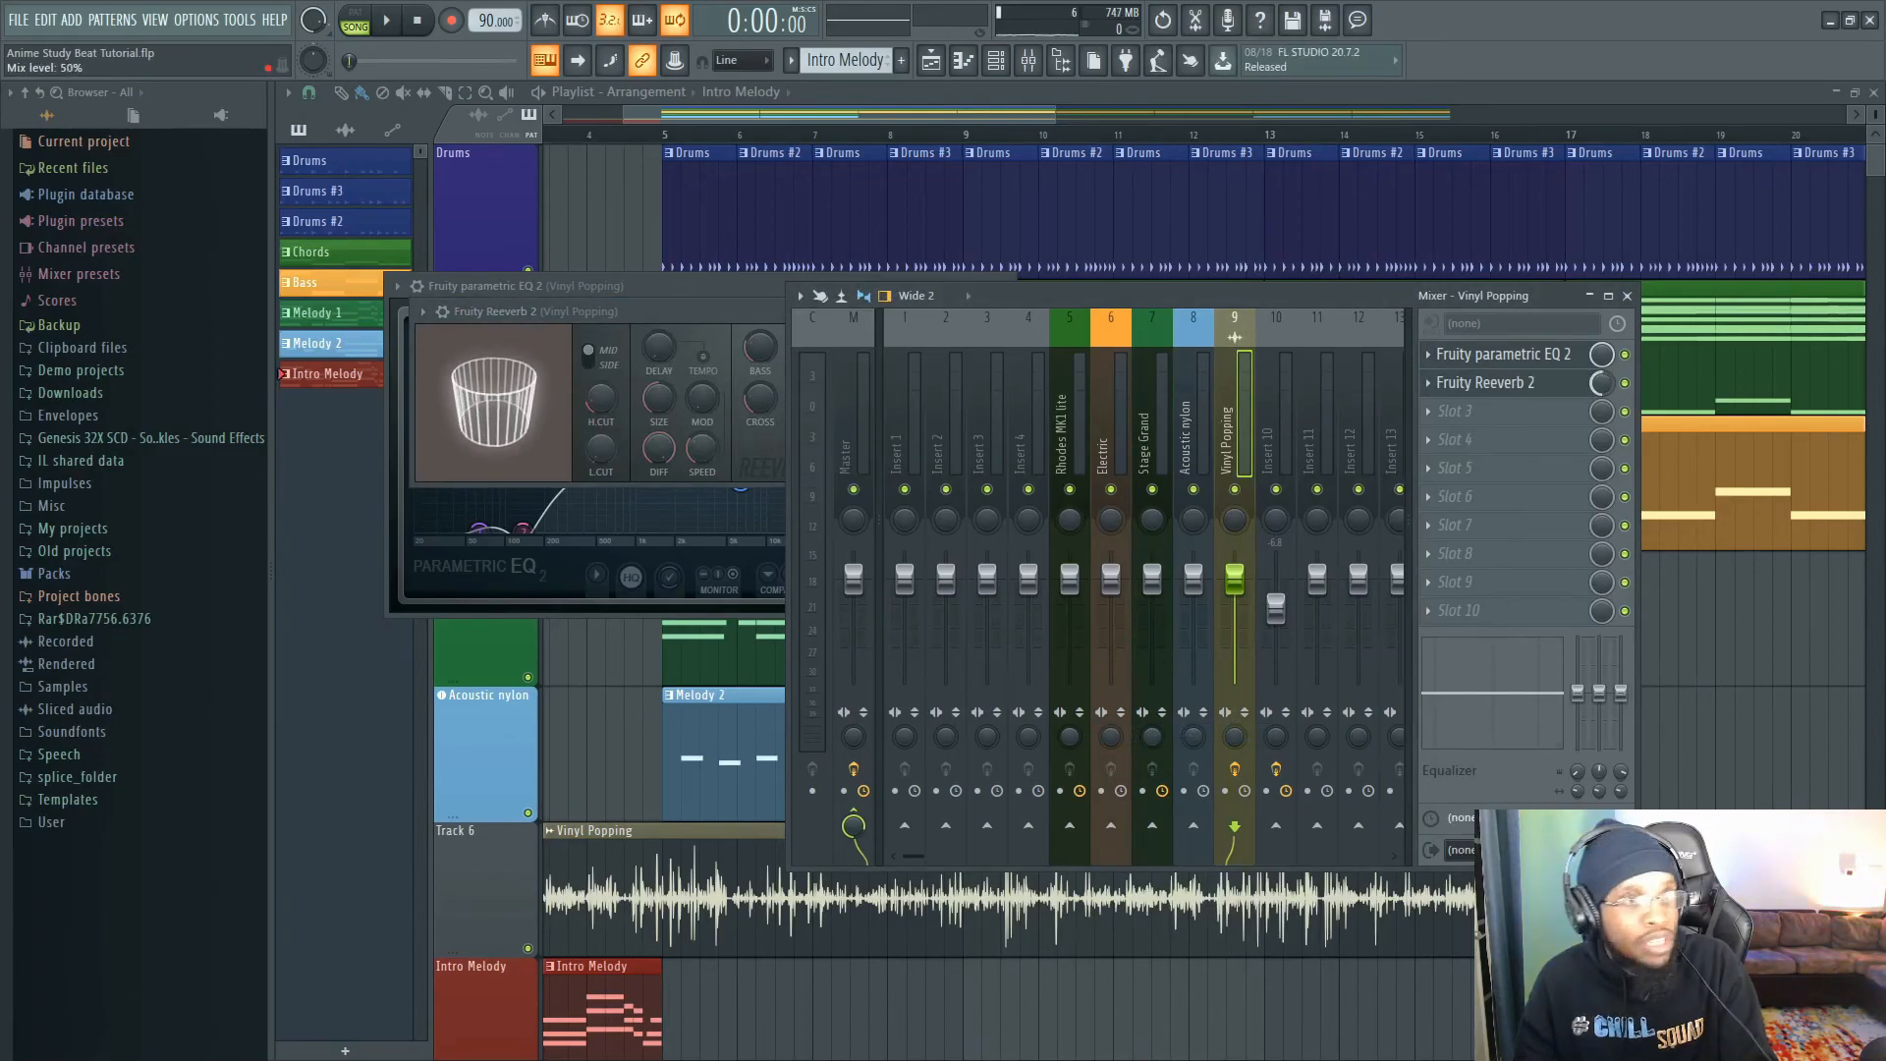
pyautogui.press('space')
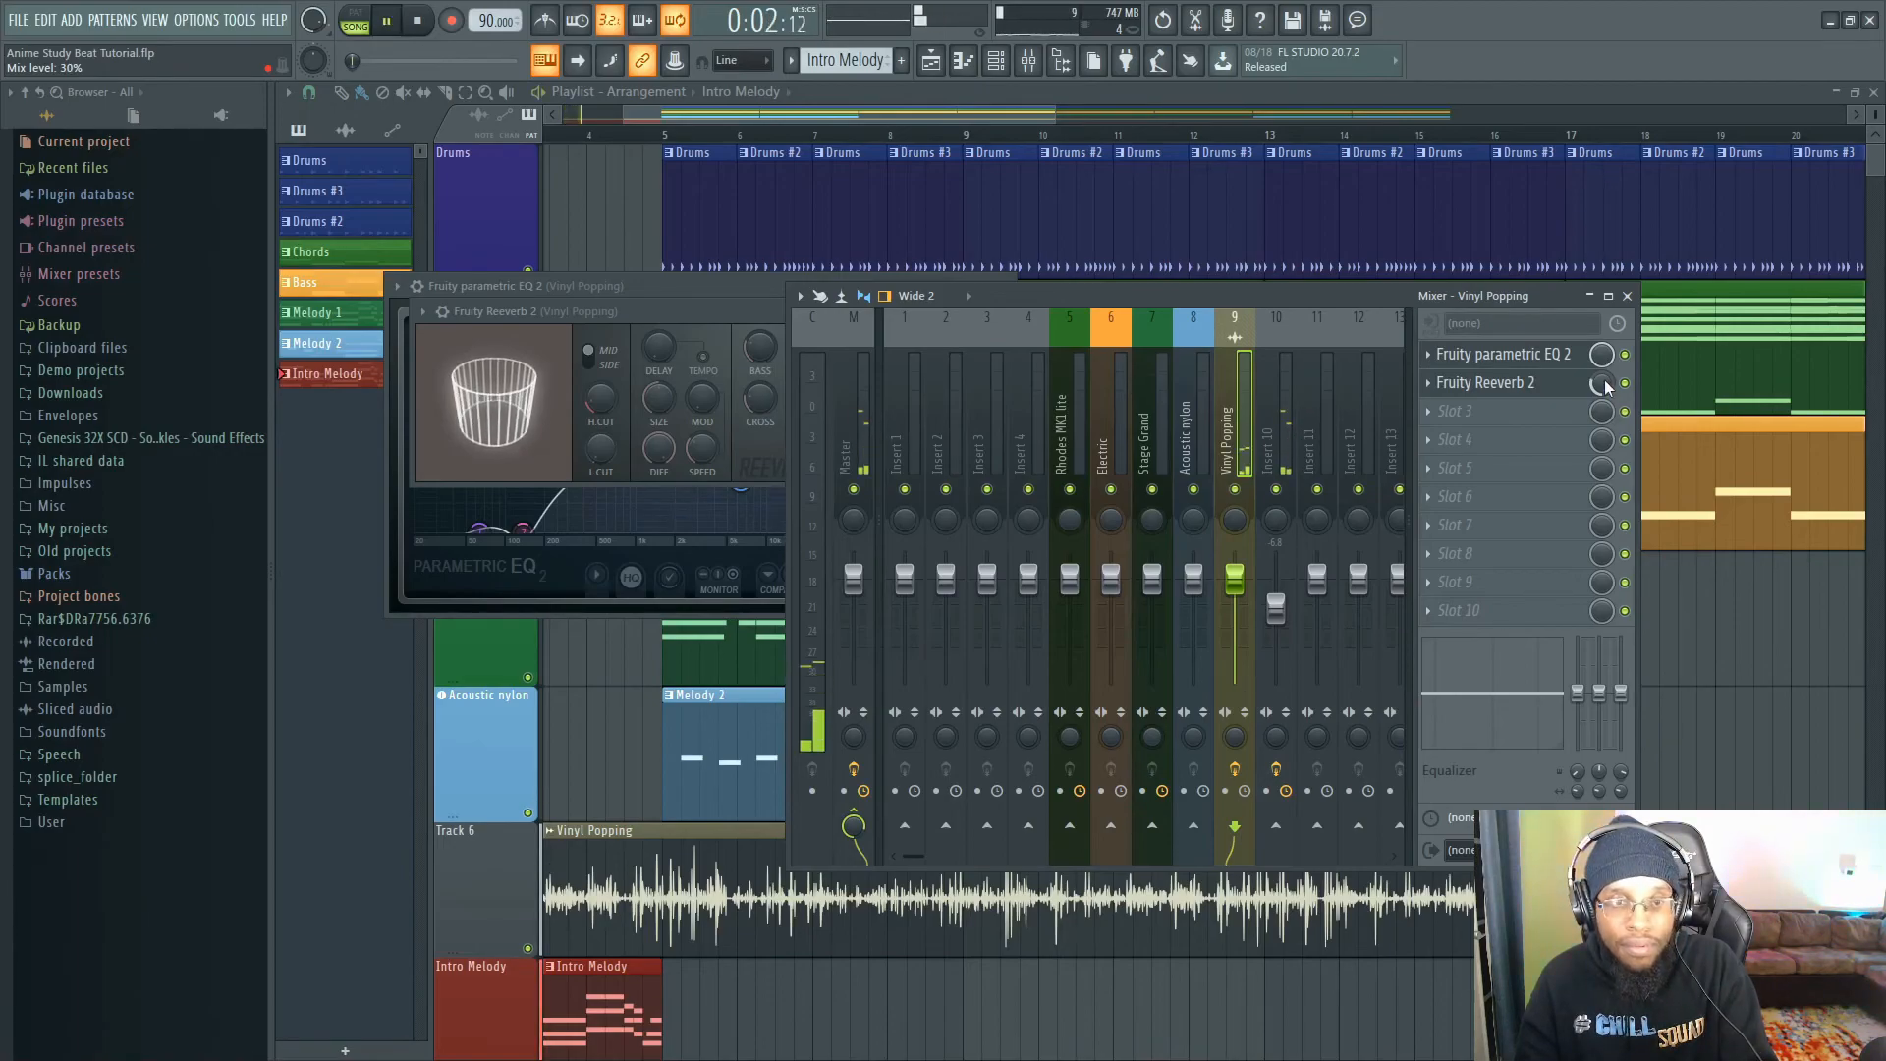
pyautogui.press('space')
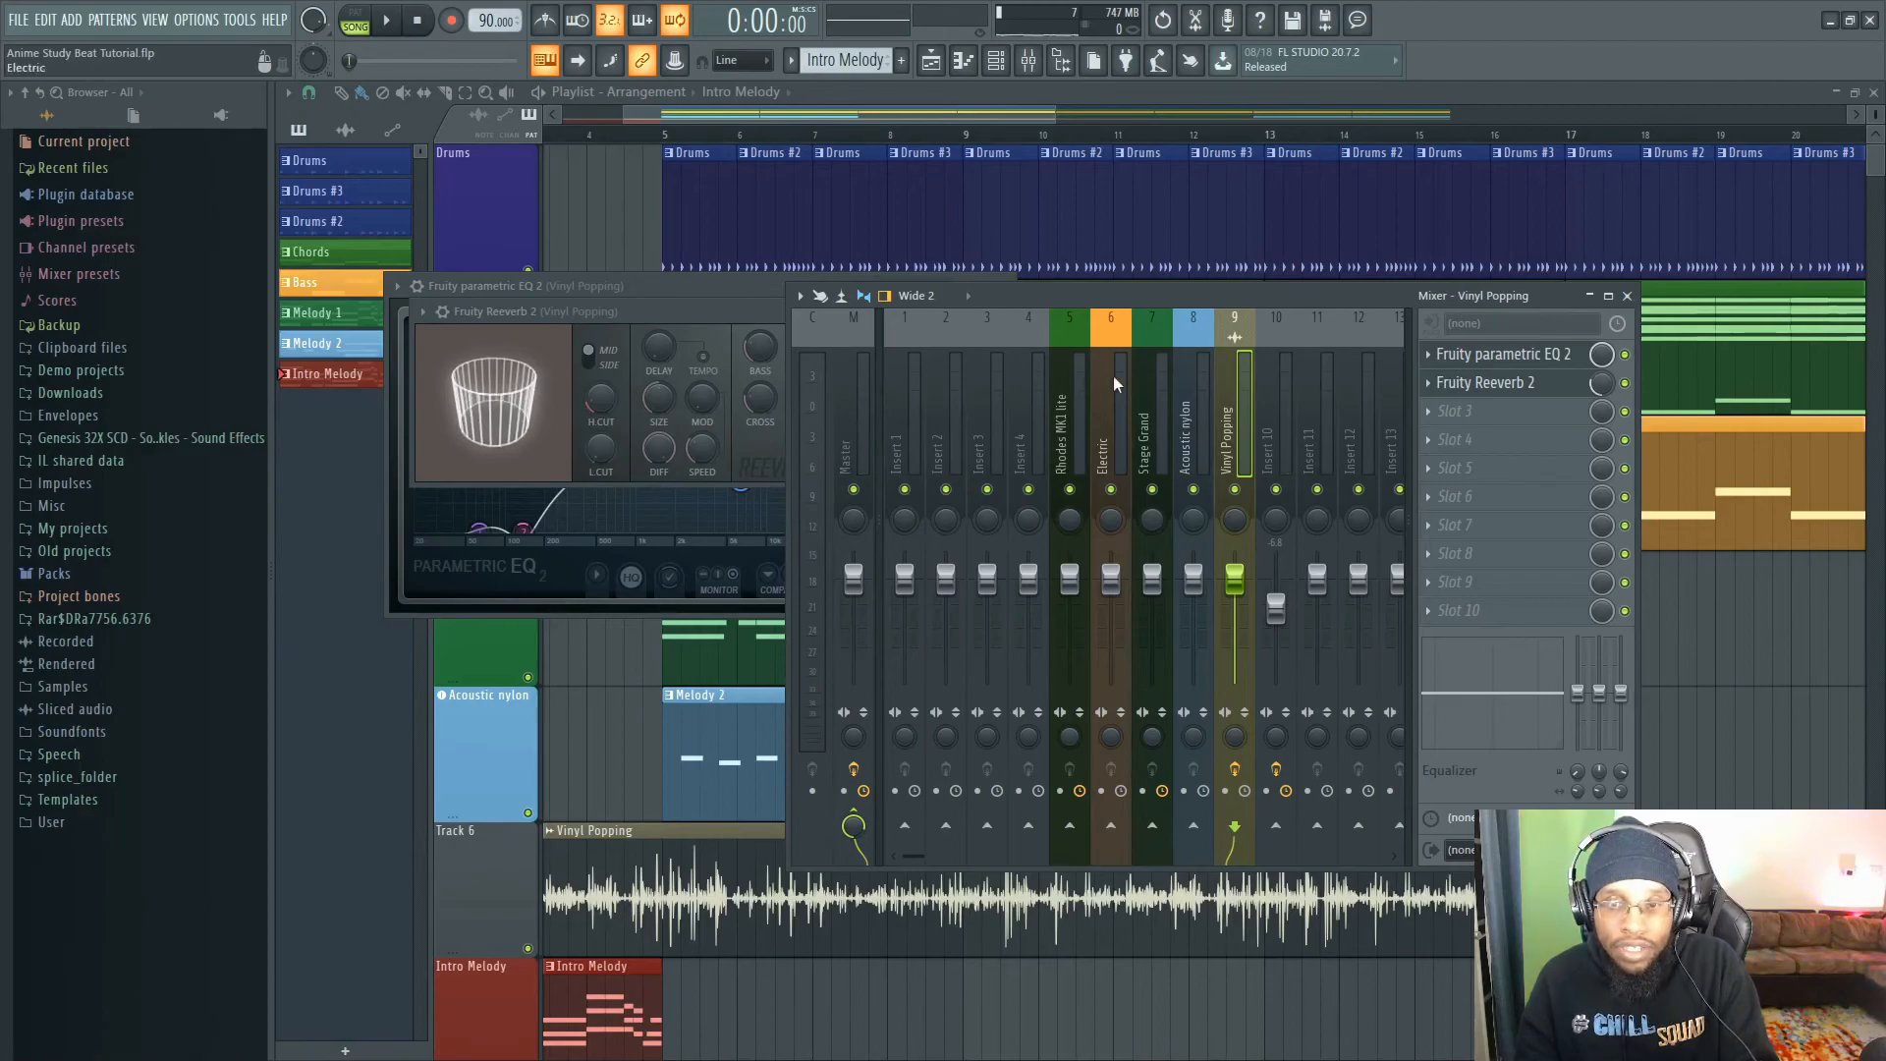
# - Load Fruity Fast Dist in the first effect slot of the Acoustic nylon mixer track and lower its pre-amp and threshold
pyautogui.click(1190, 423)
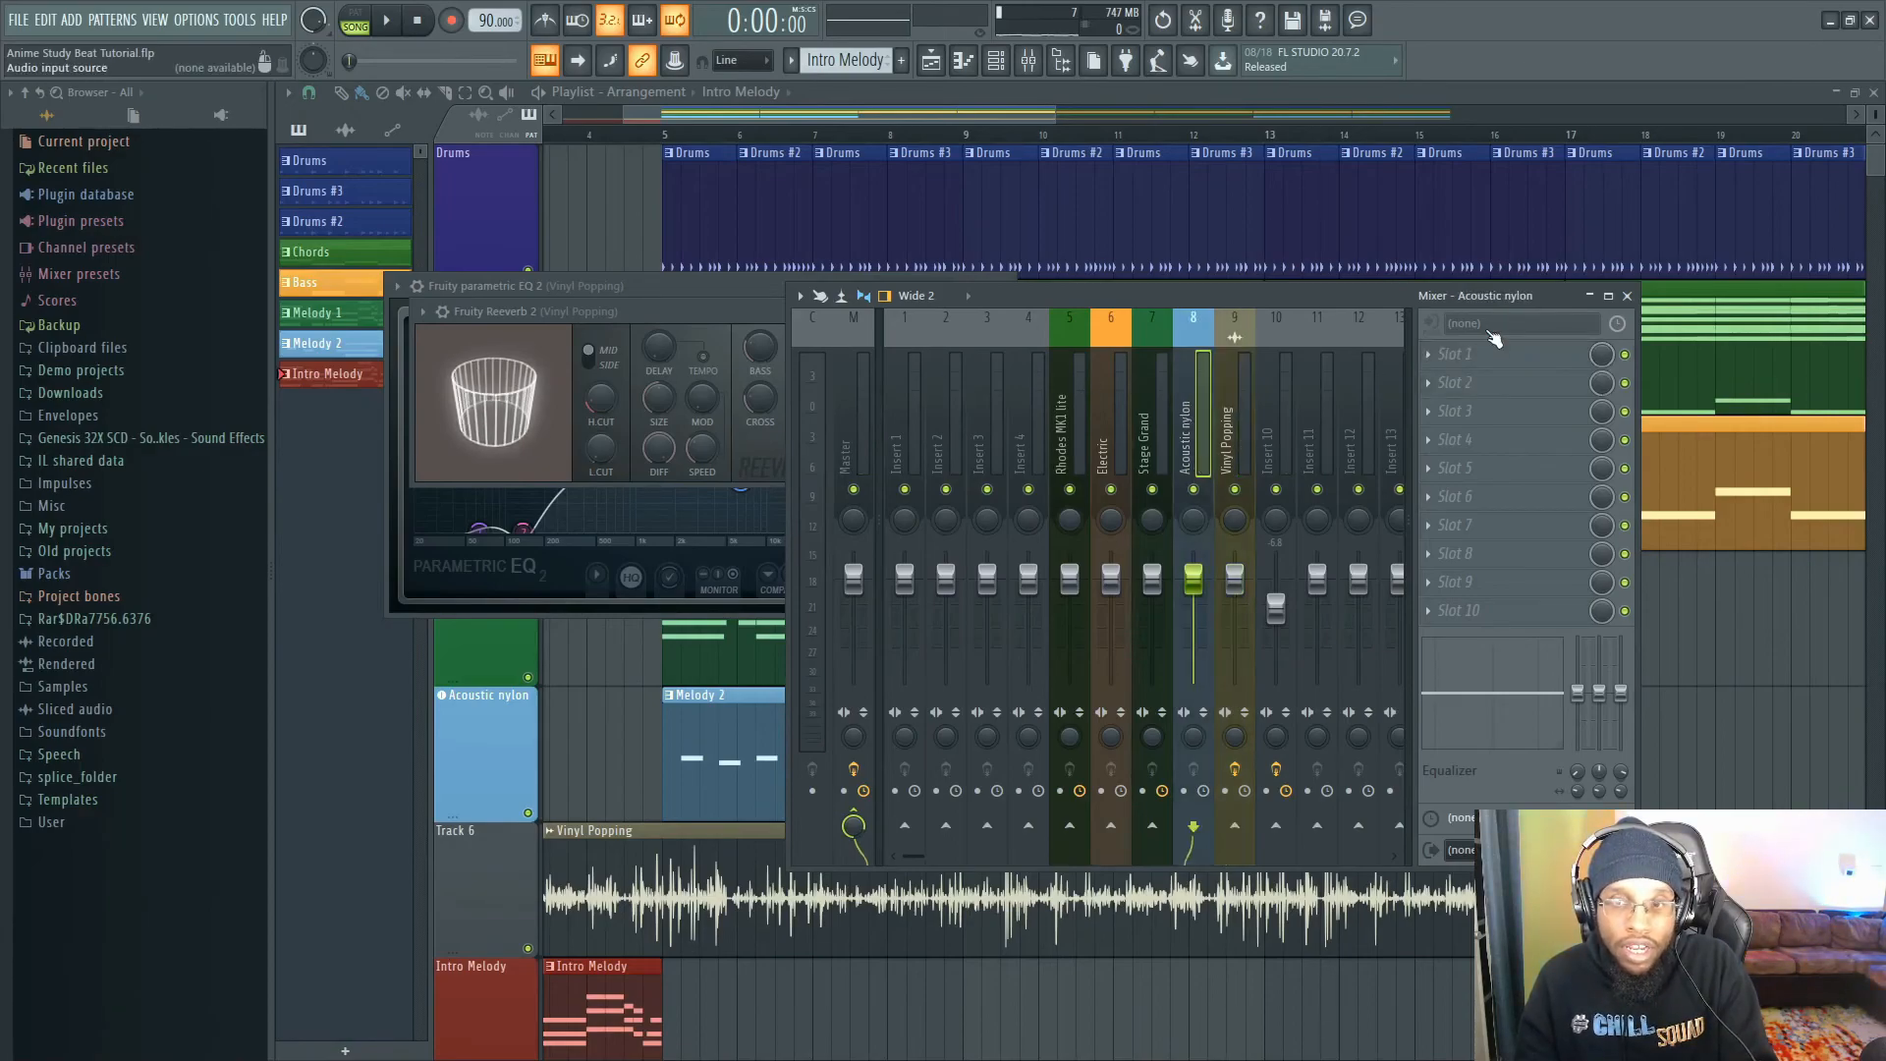
pyautogui.click(1439, 355)
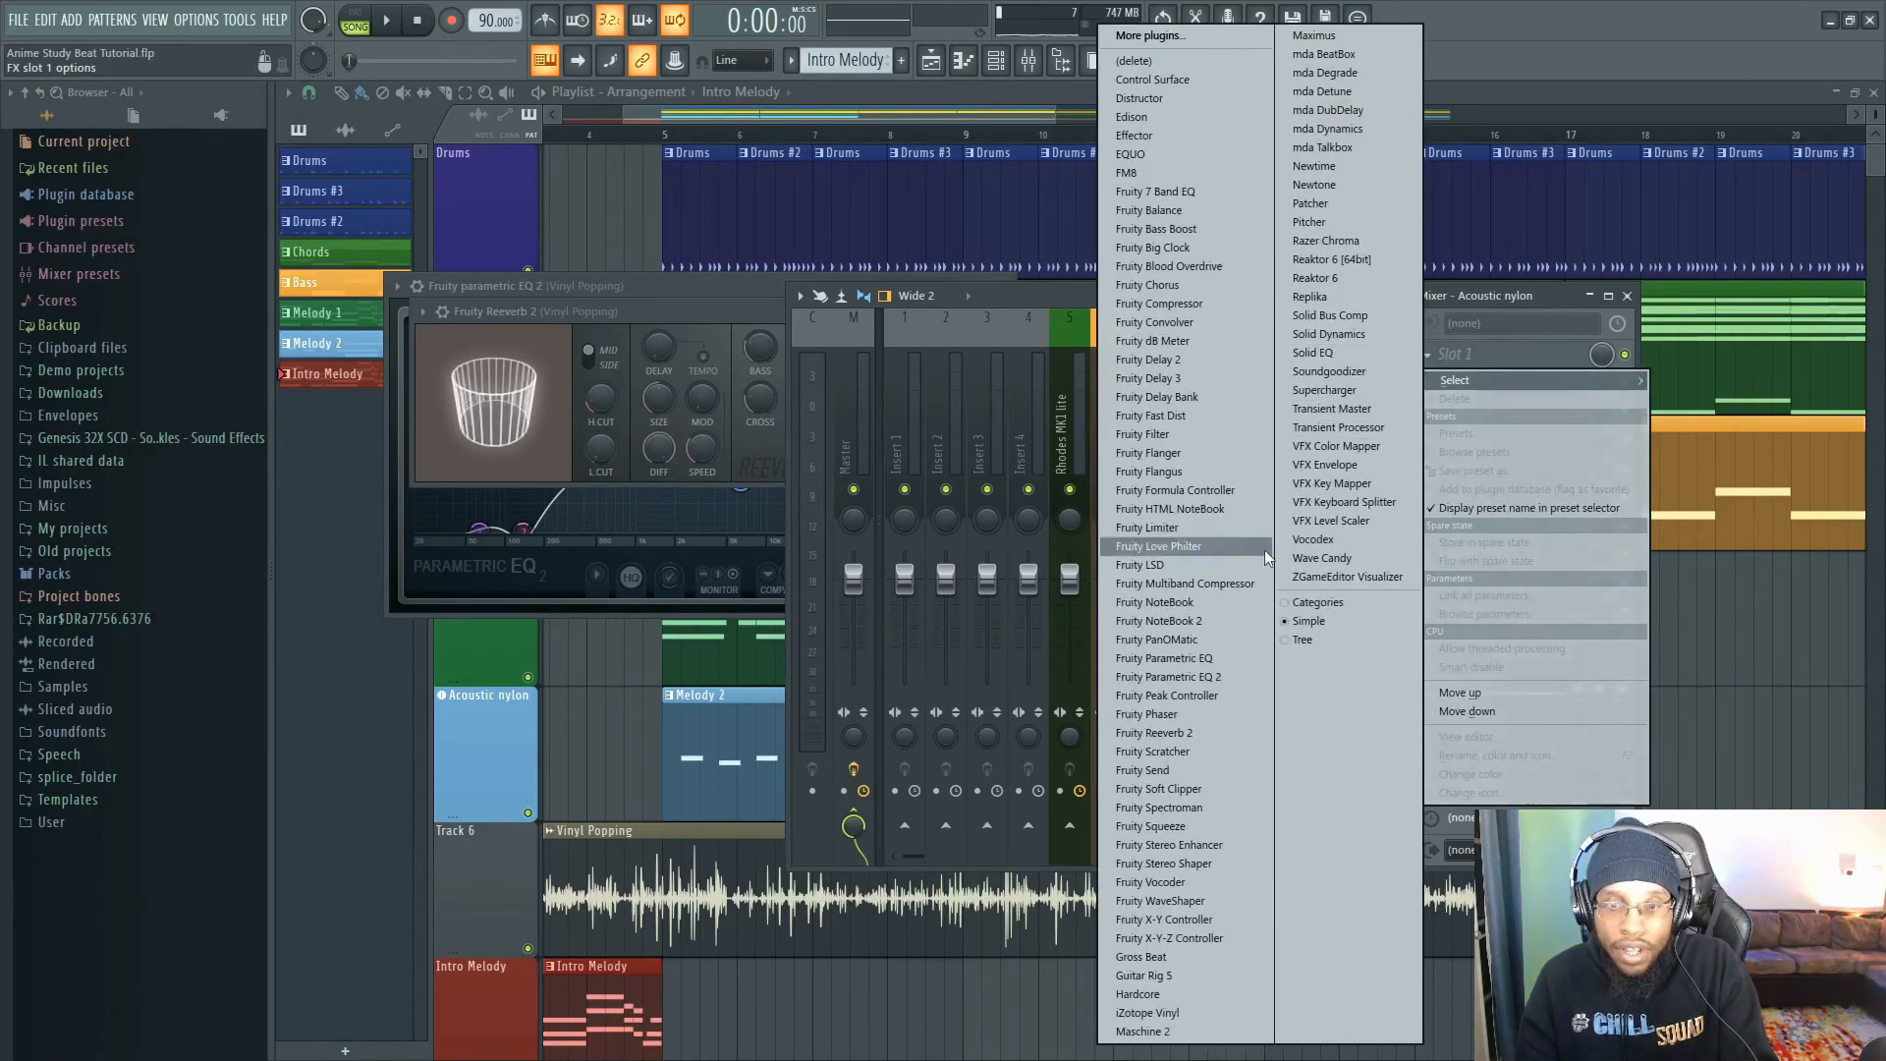
pyautogui.click(1252, 417)
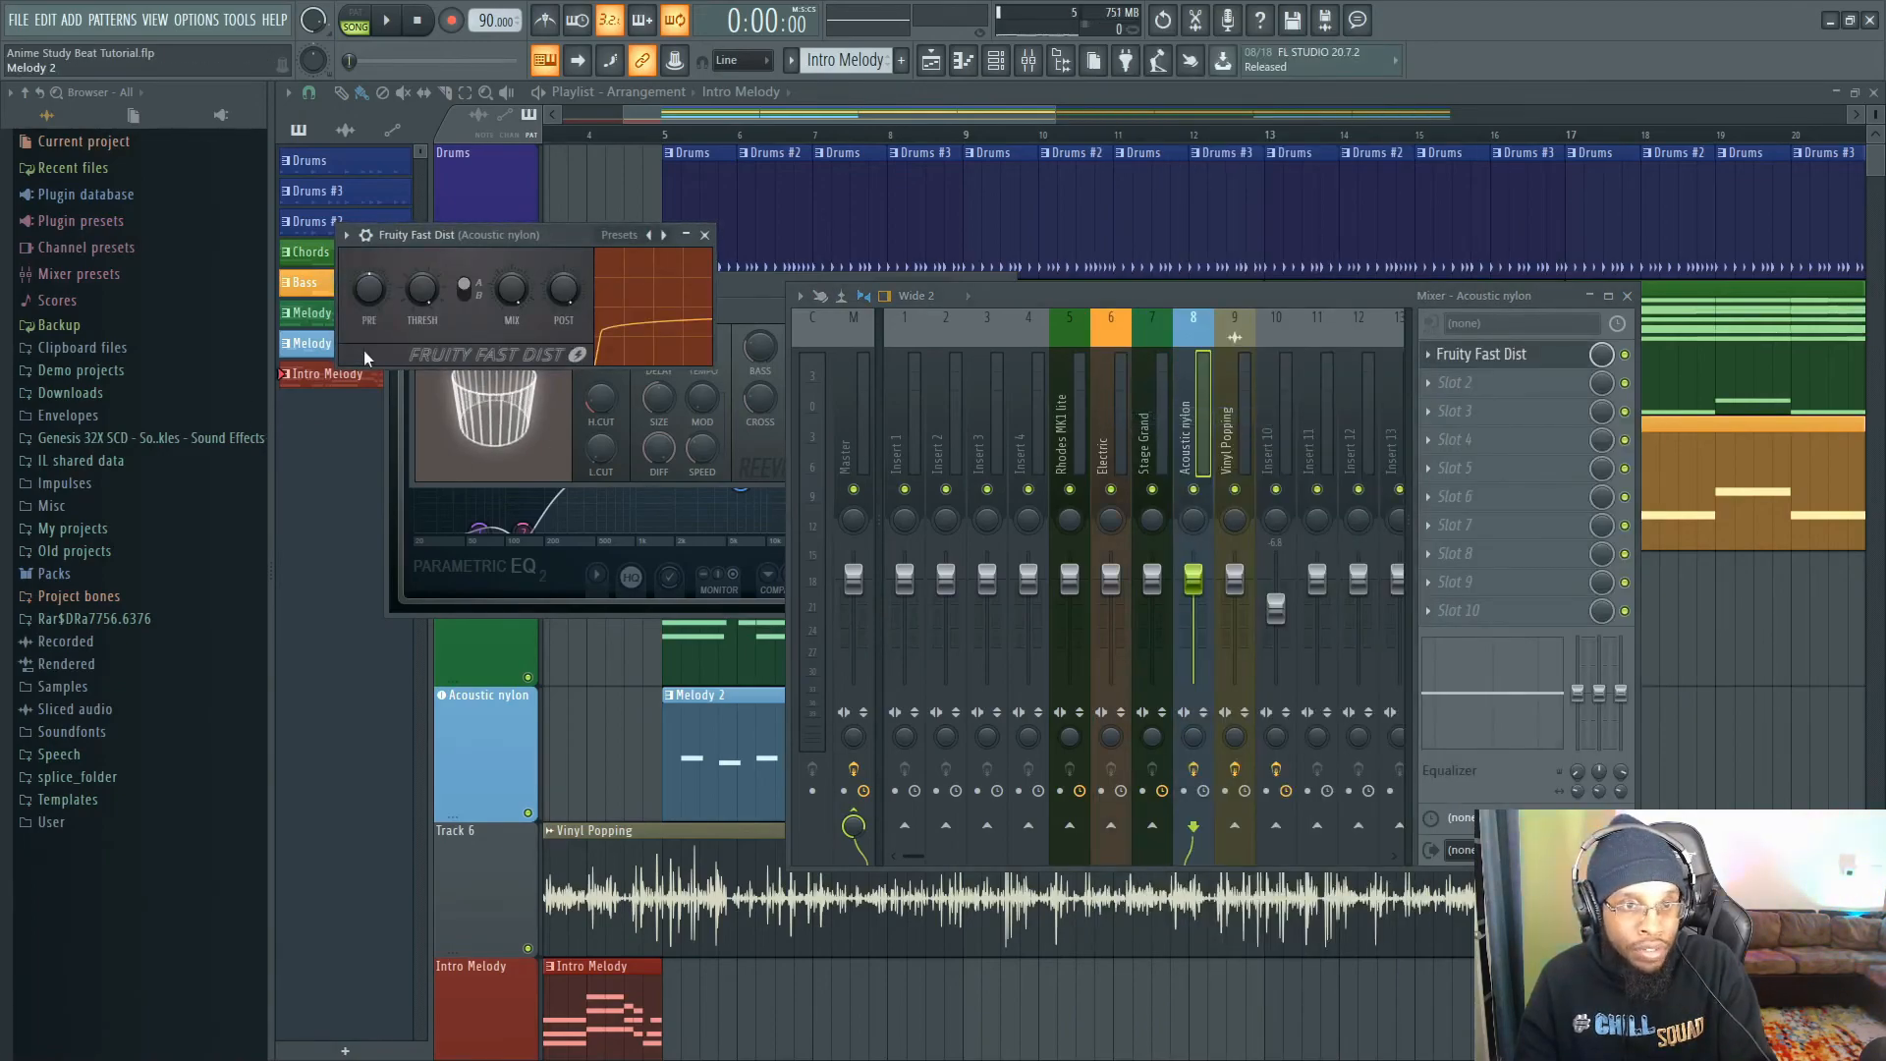
pyautogui.moveTo(375, 297); pyautogui.dragTo(375, 312)
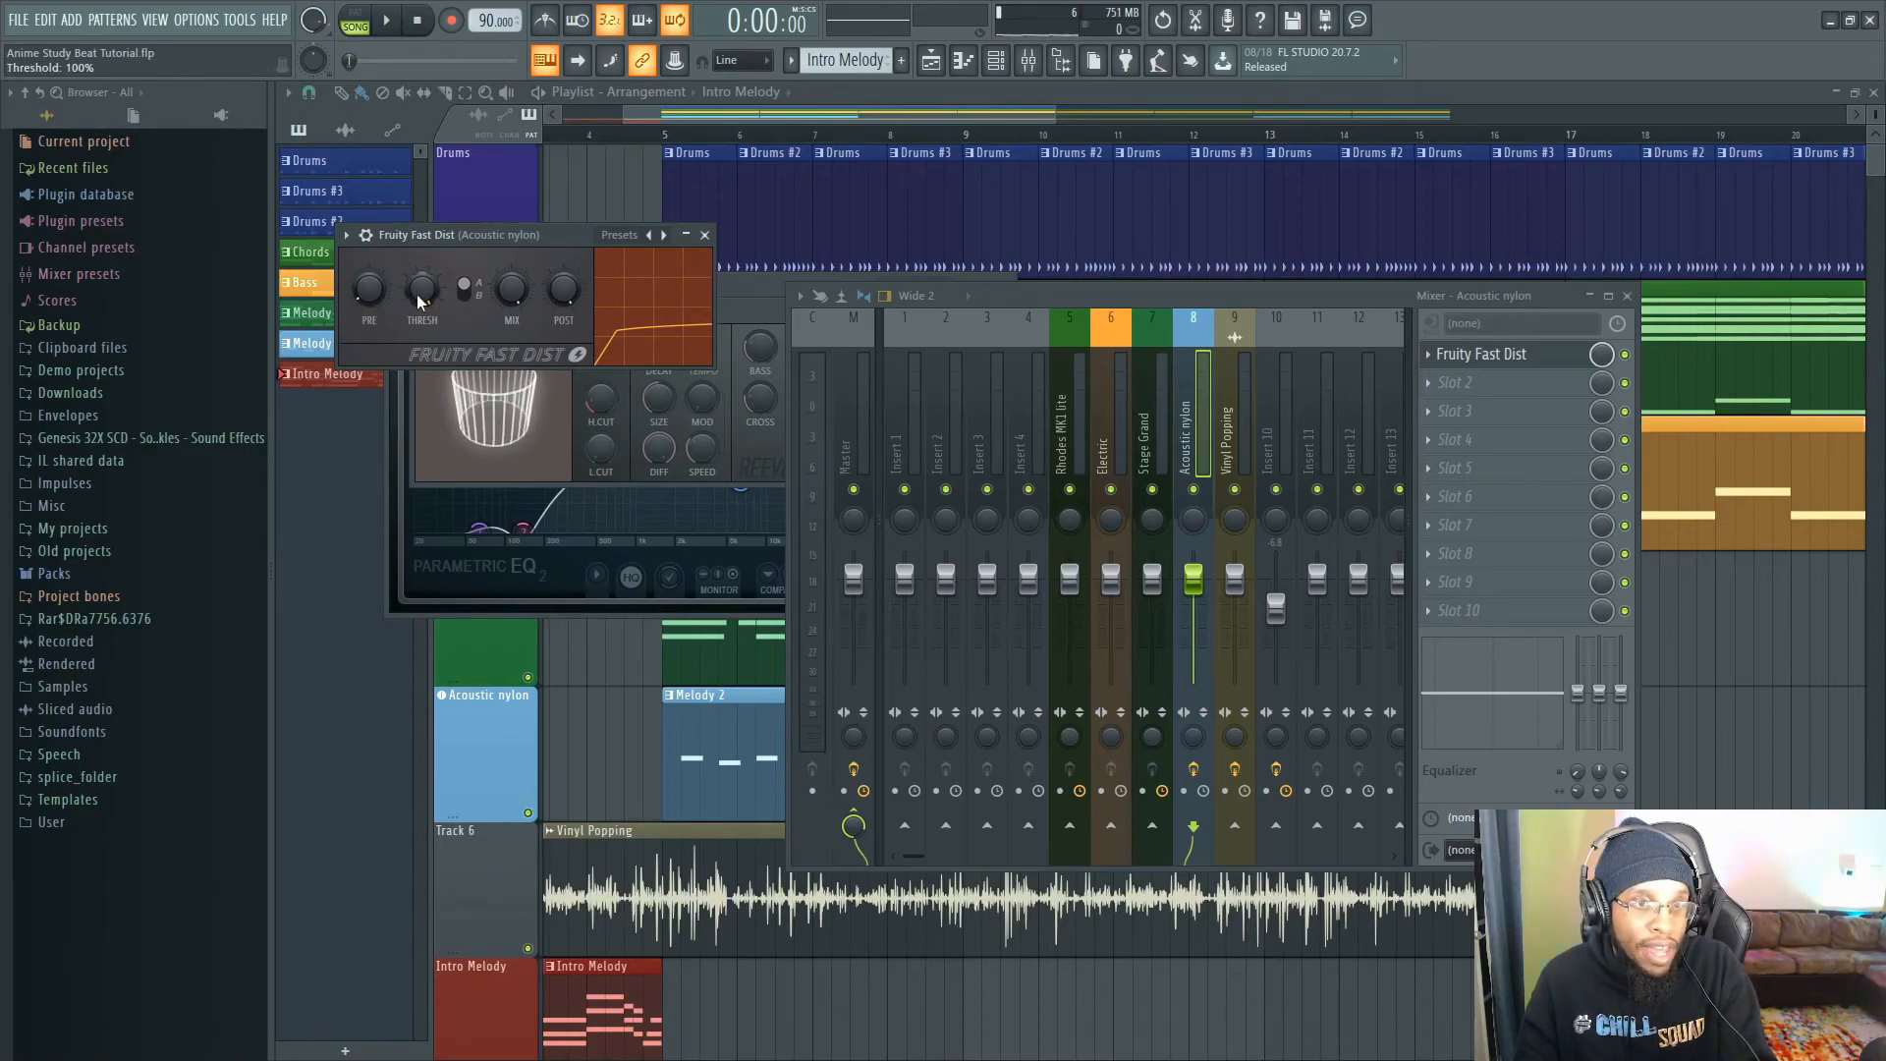
pyautogui.moveTo(423, 289); pyautogui.dragTo(423, 299)
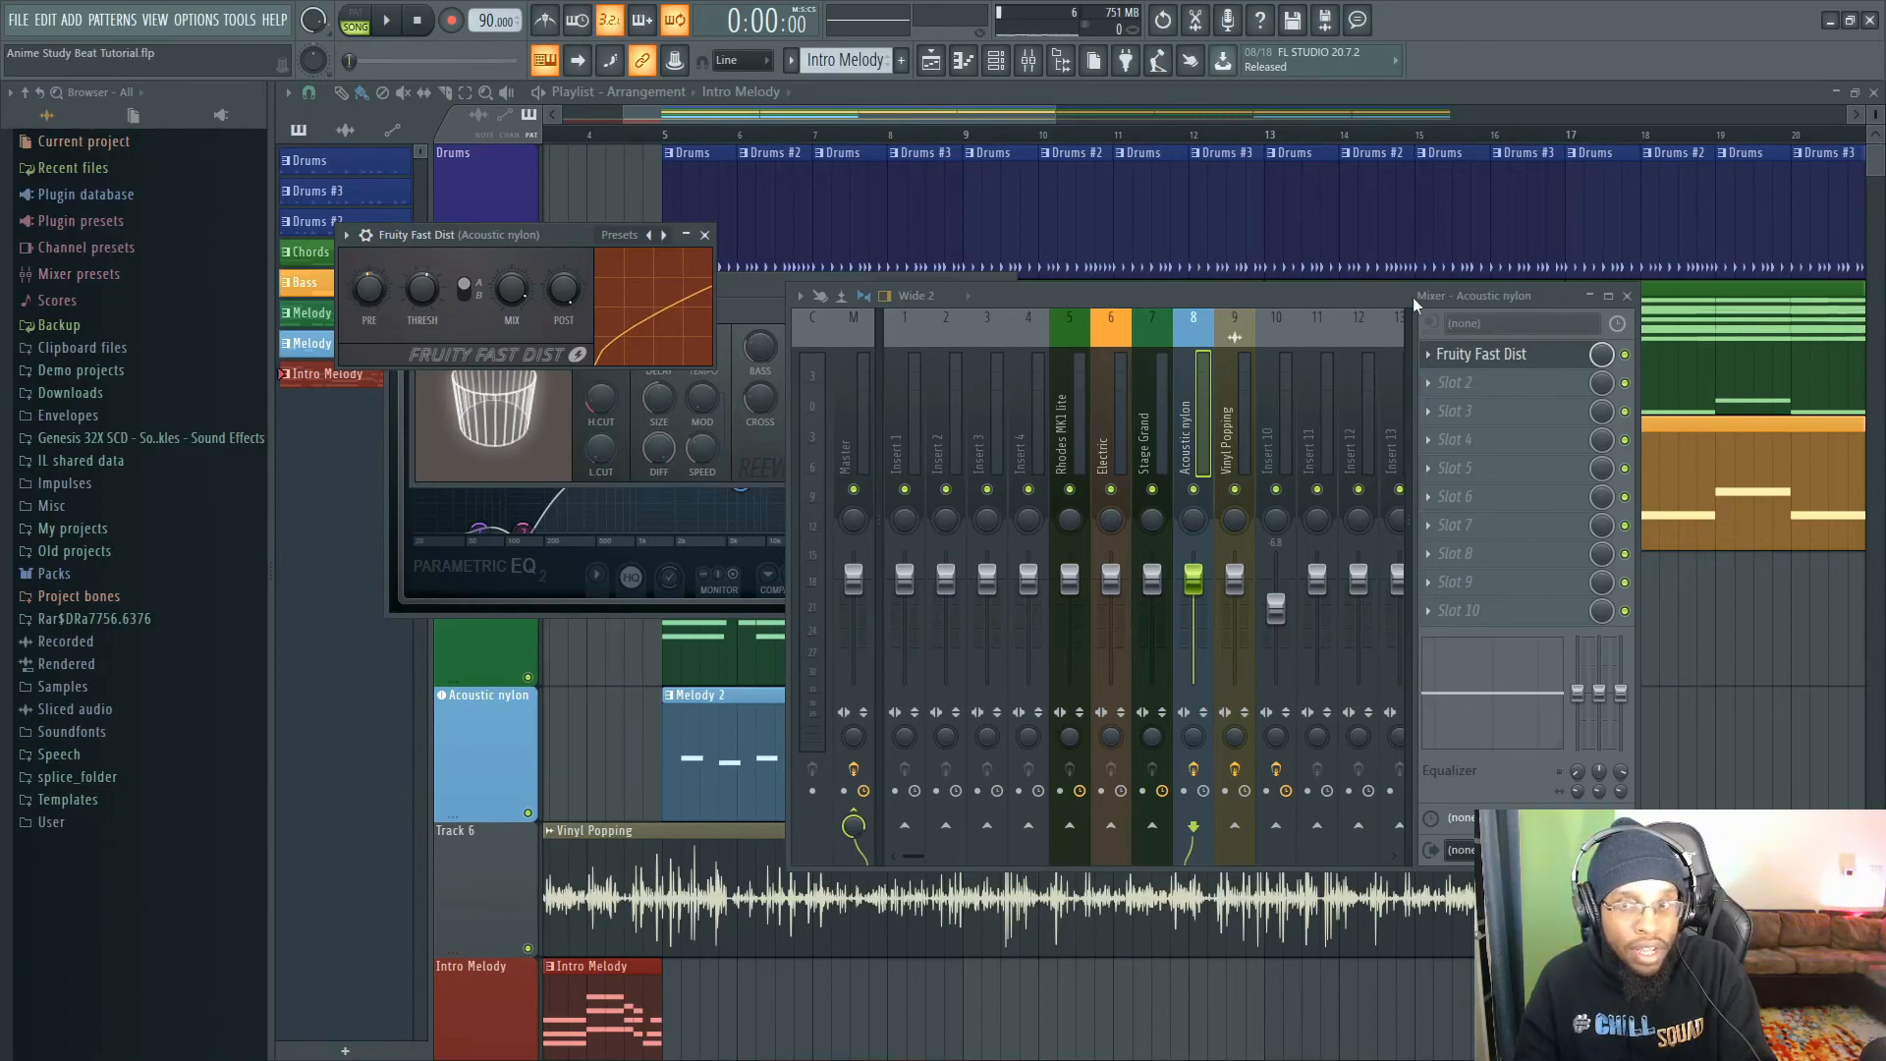
# - Add Fruity Delay 2 in the second effect slot of Acoustic nylon at about 9% mix level and audition the beat from bar 5
pyautogui.click(1451, 387)
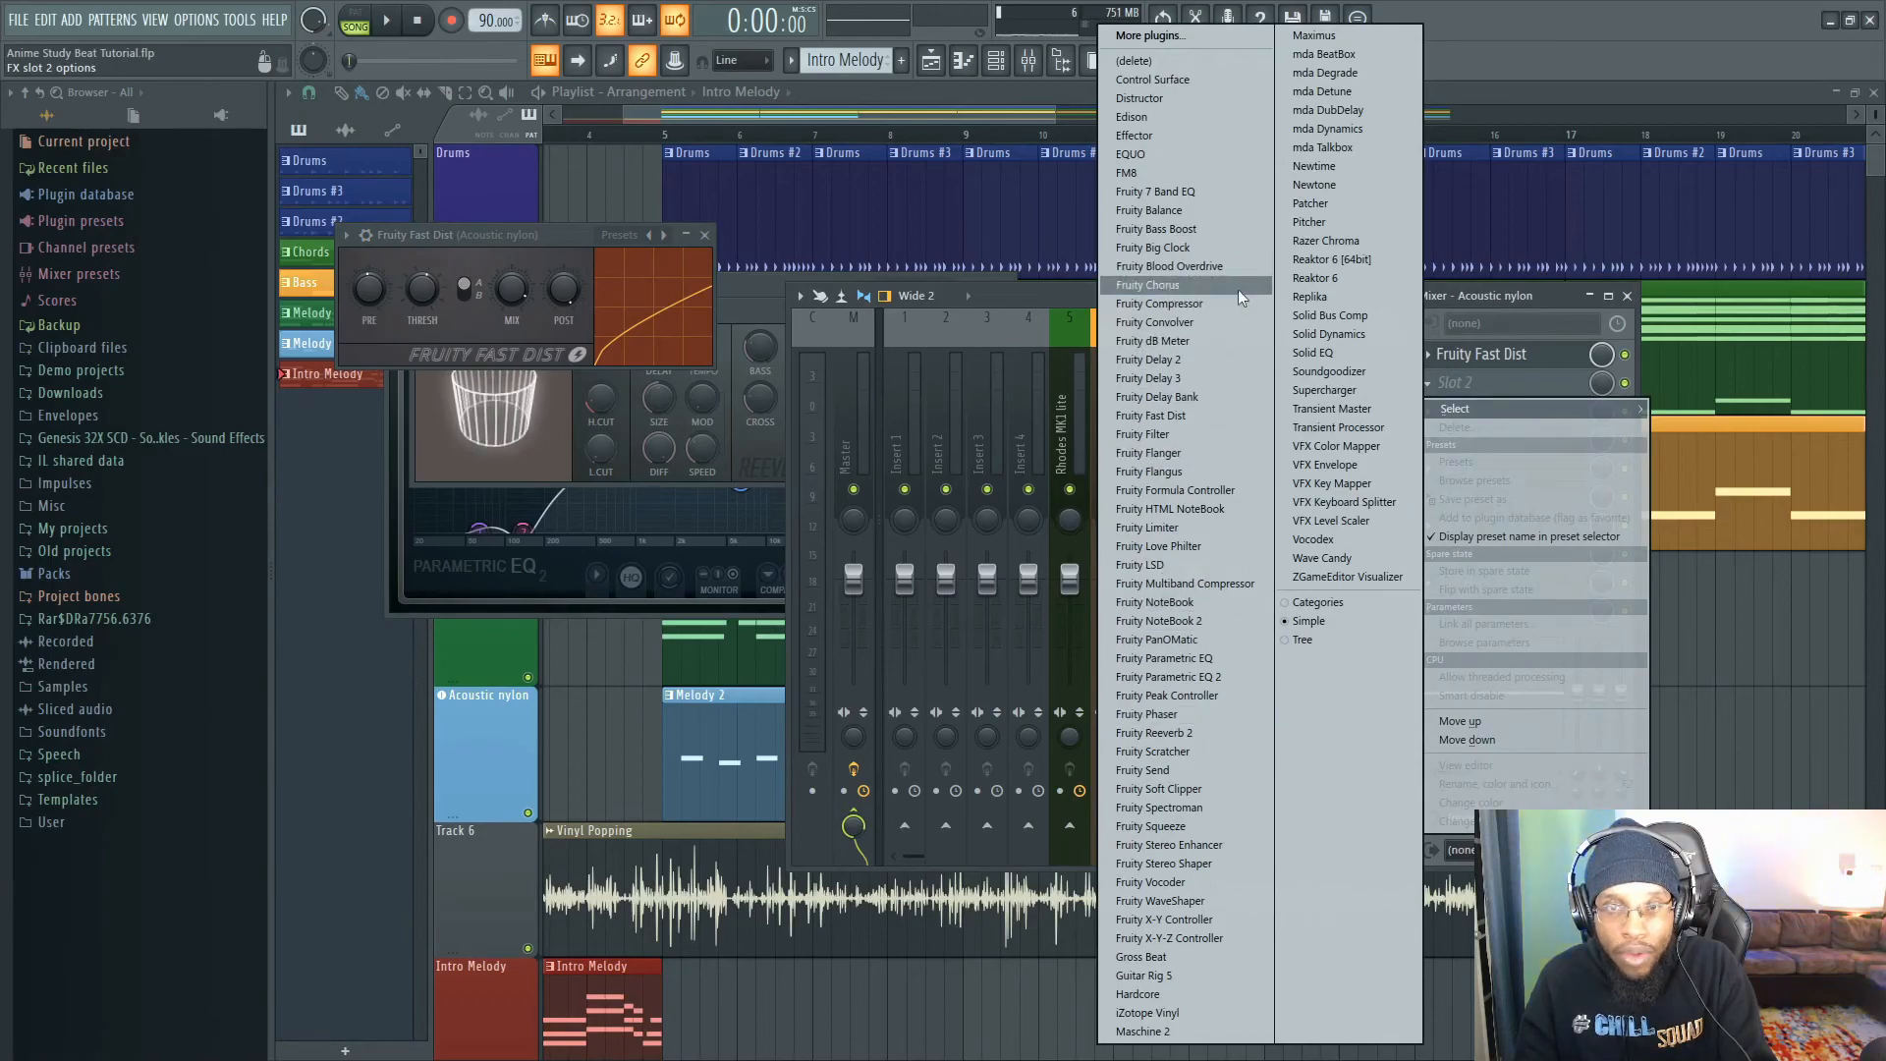
pyautogui.click(1215, 359)
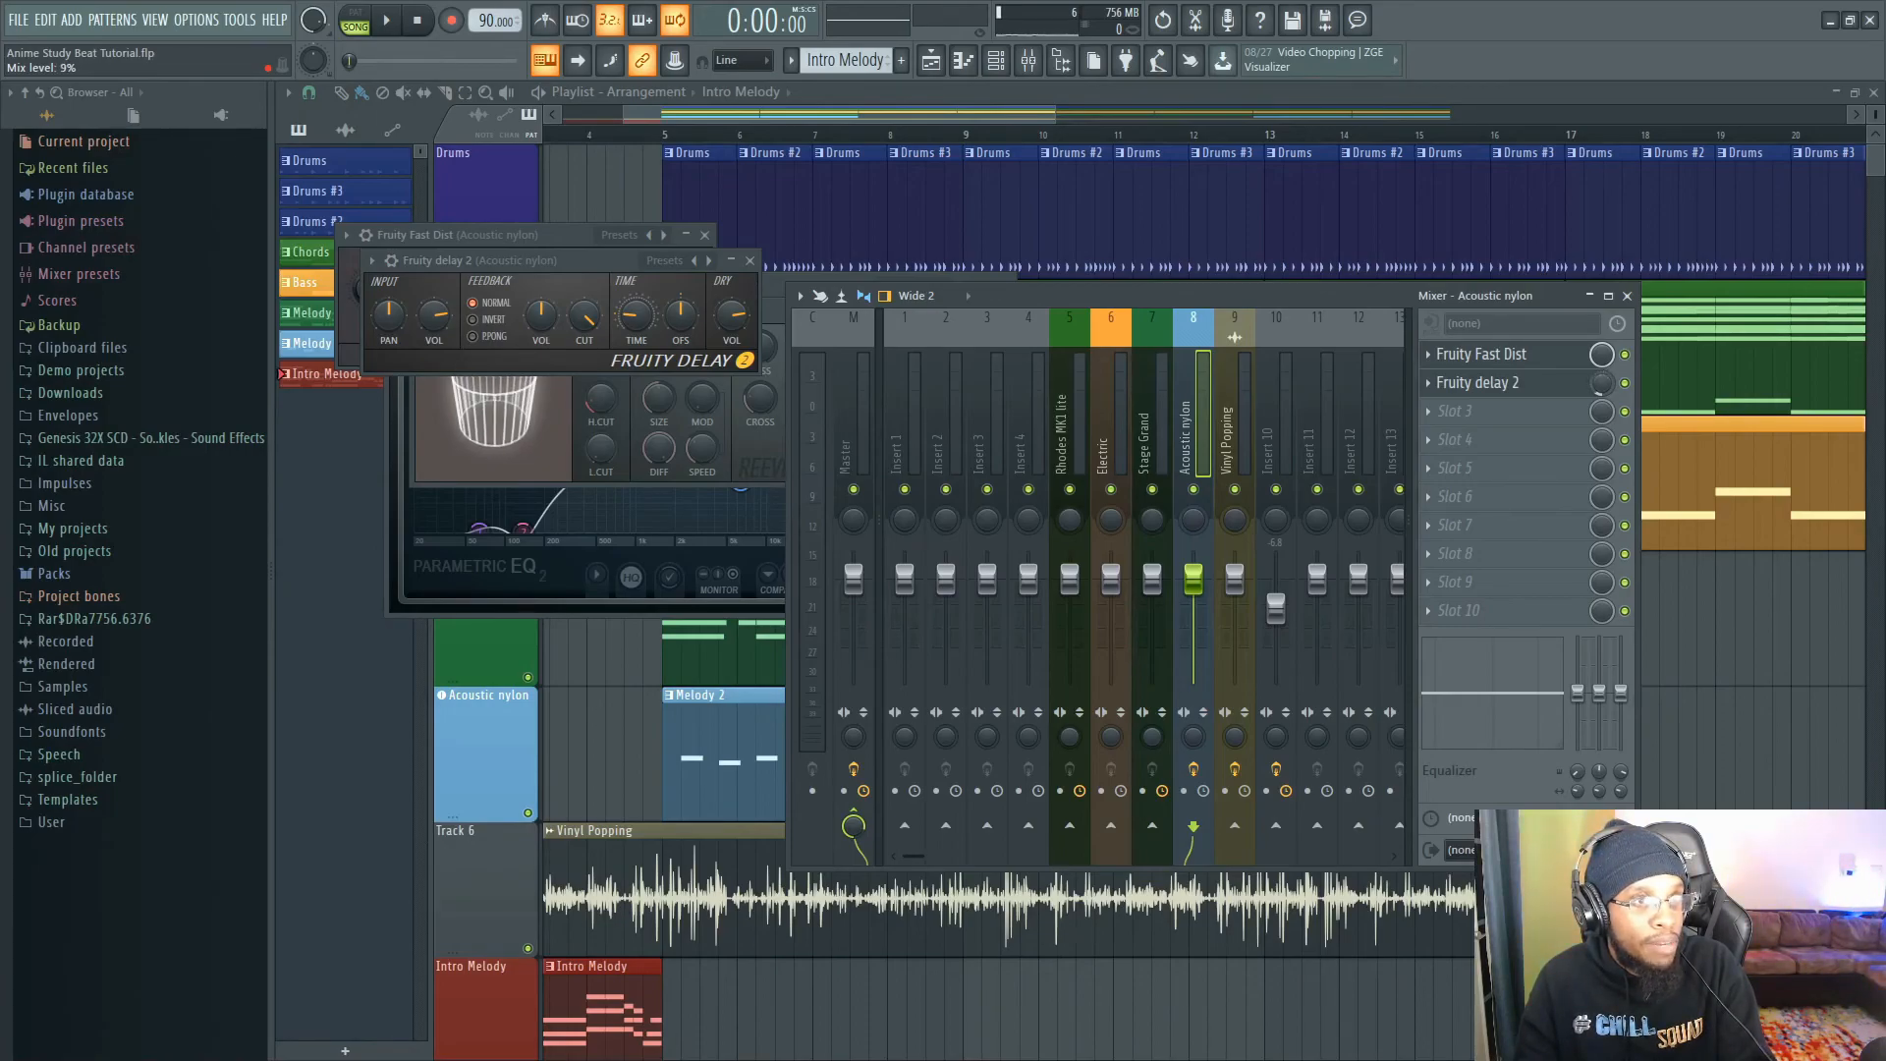
pyautogui.press('space')
pyautogui.press('space')
pyautogui.click(667, 138)
pyautogui.press('space')
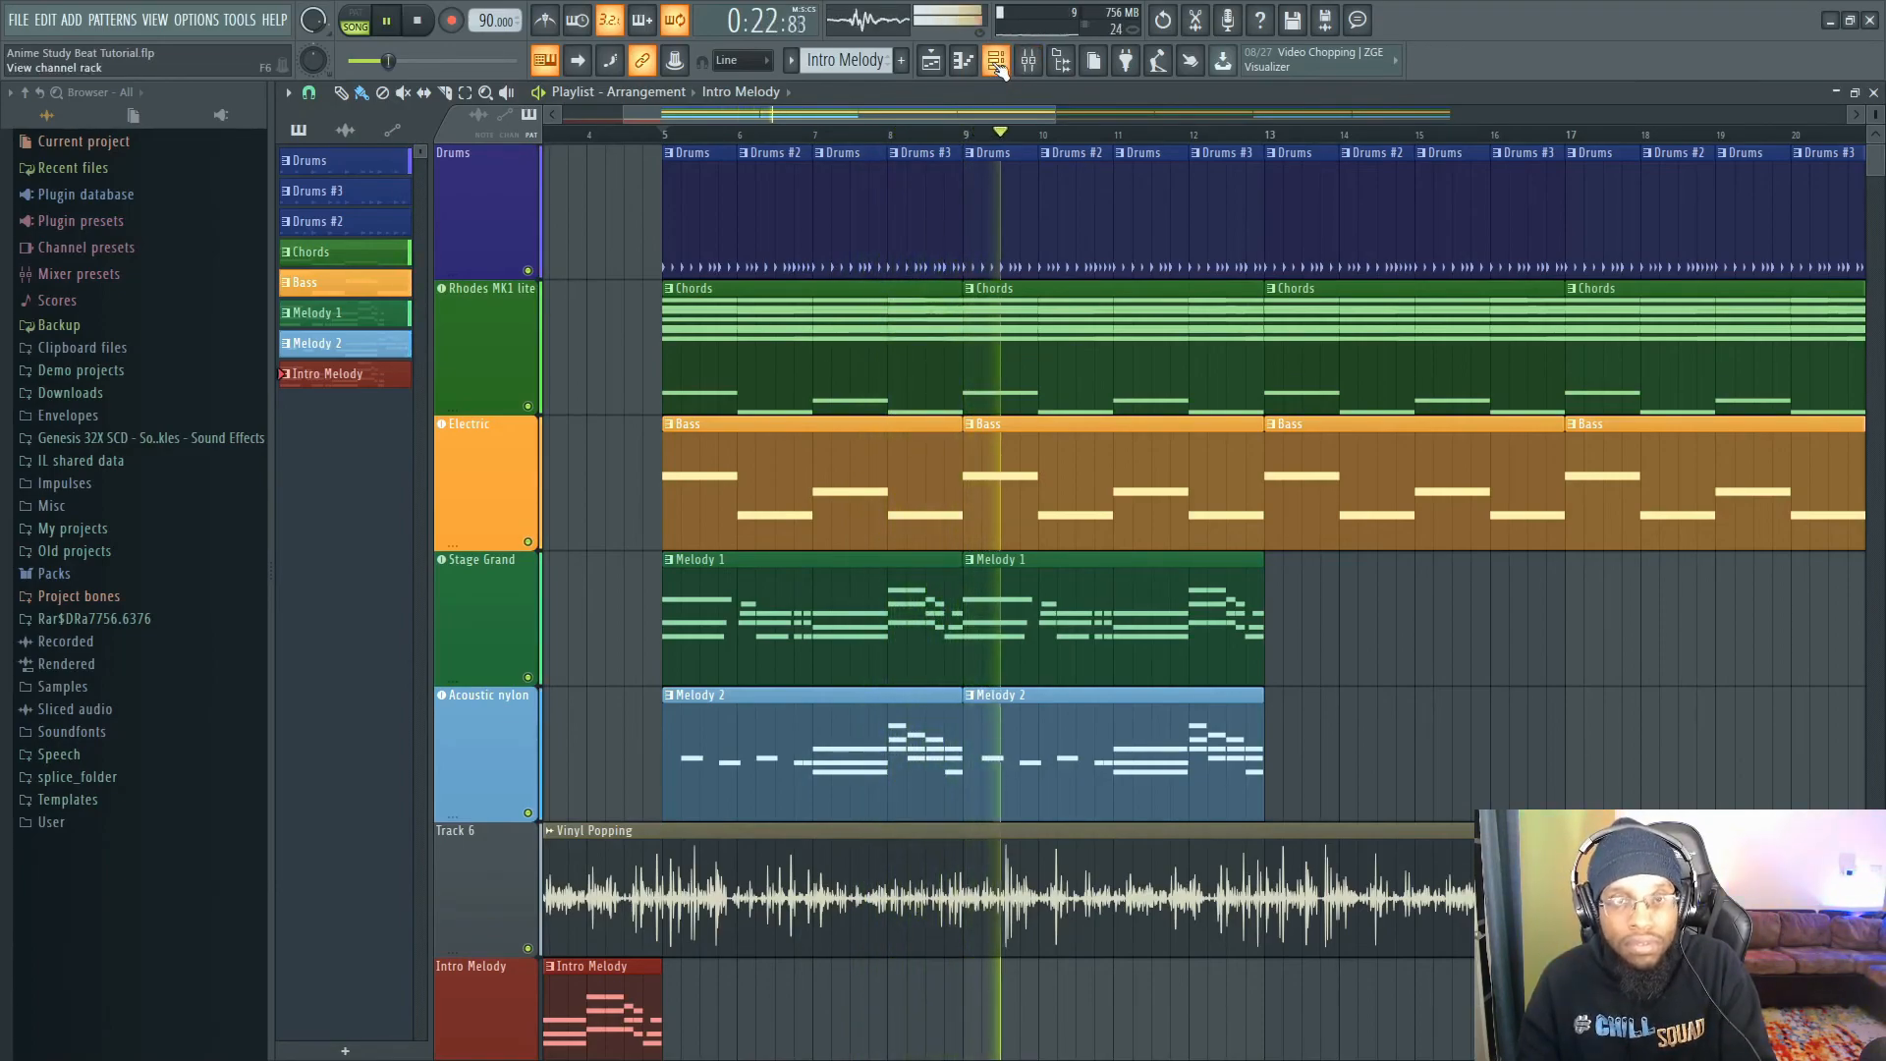
pyautogui.press('space')
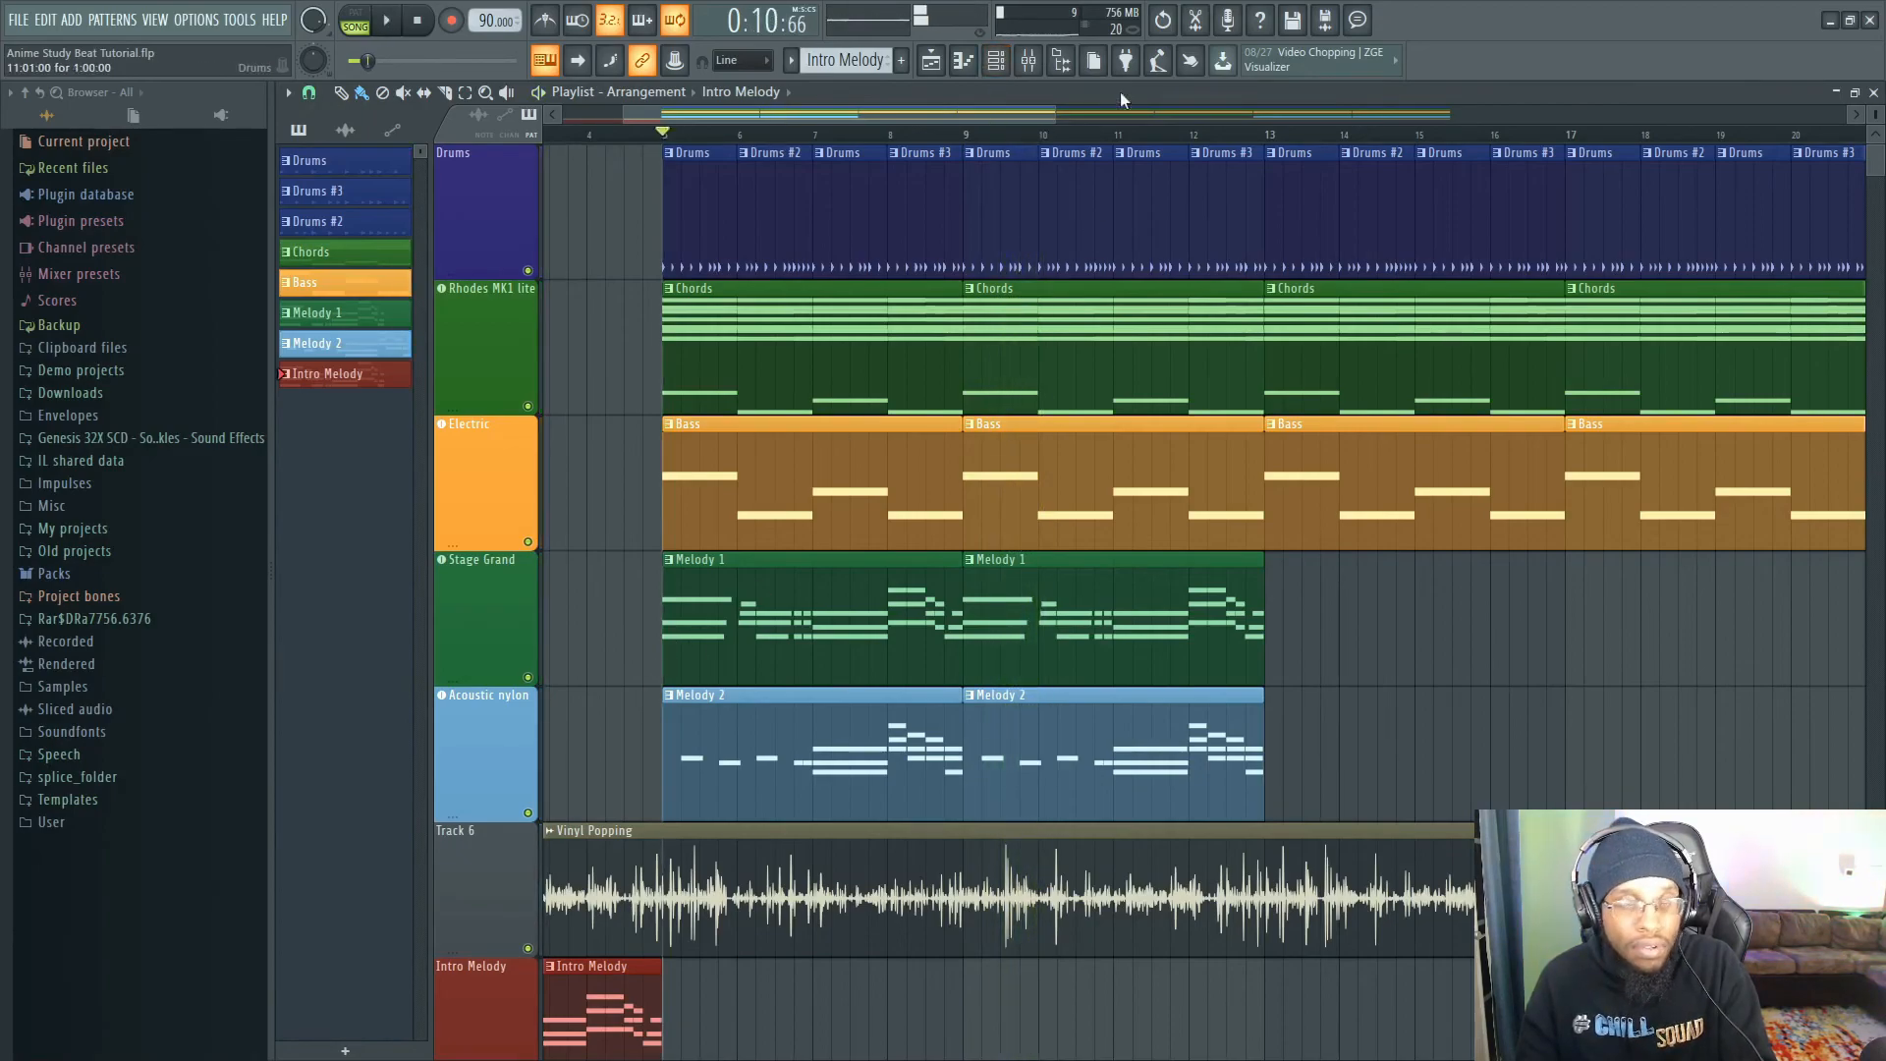
# - Set the Fruity Delay 2 mix level to 7% and lower the Acoustic nylon fader to about -2.2 dB during playback
pyautogui.click(1028, 65)
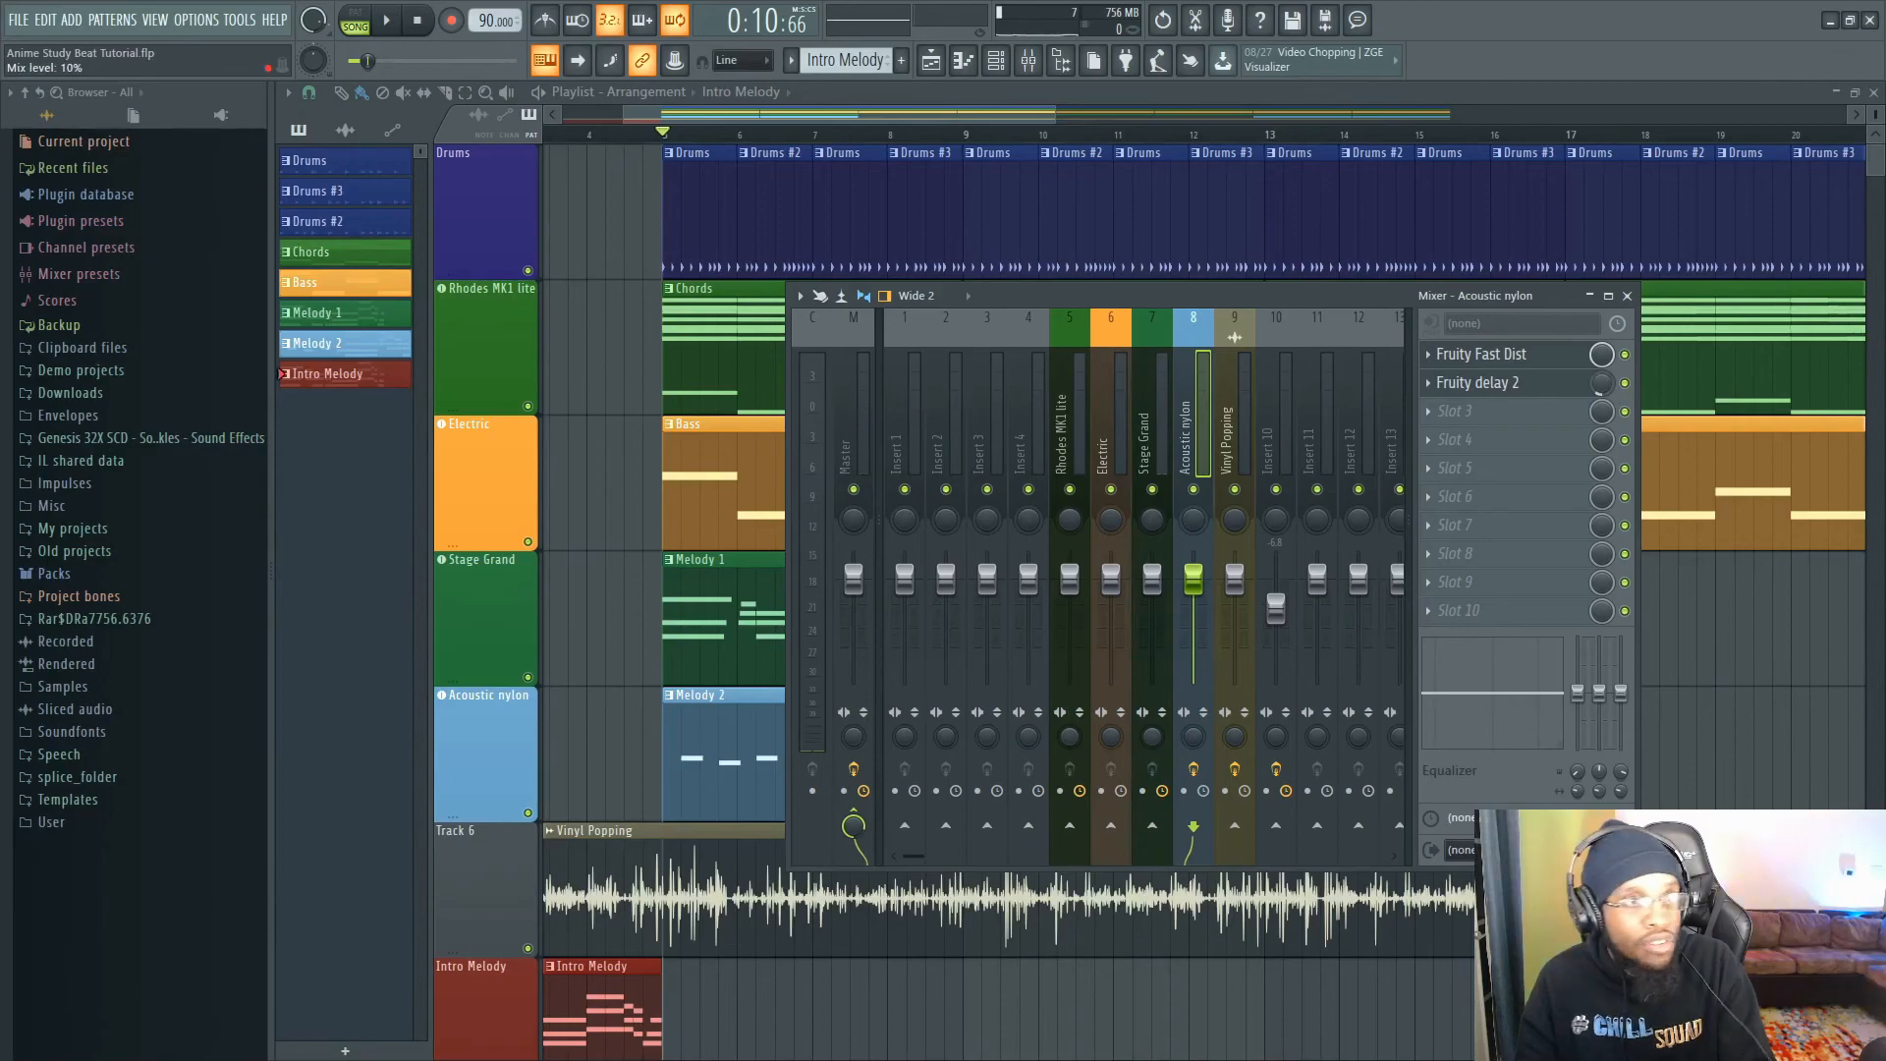
pyautogui.press('space')
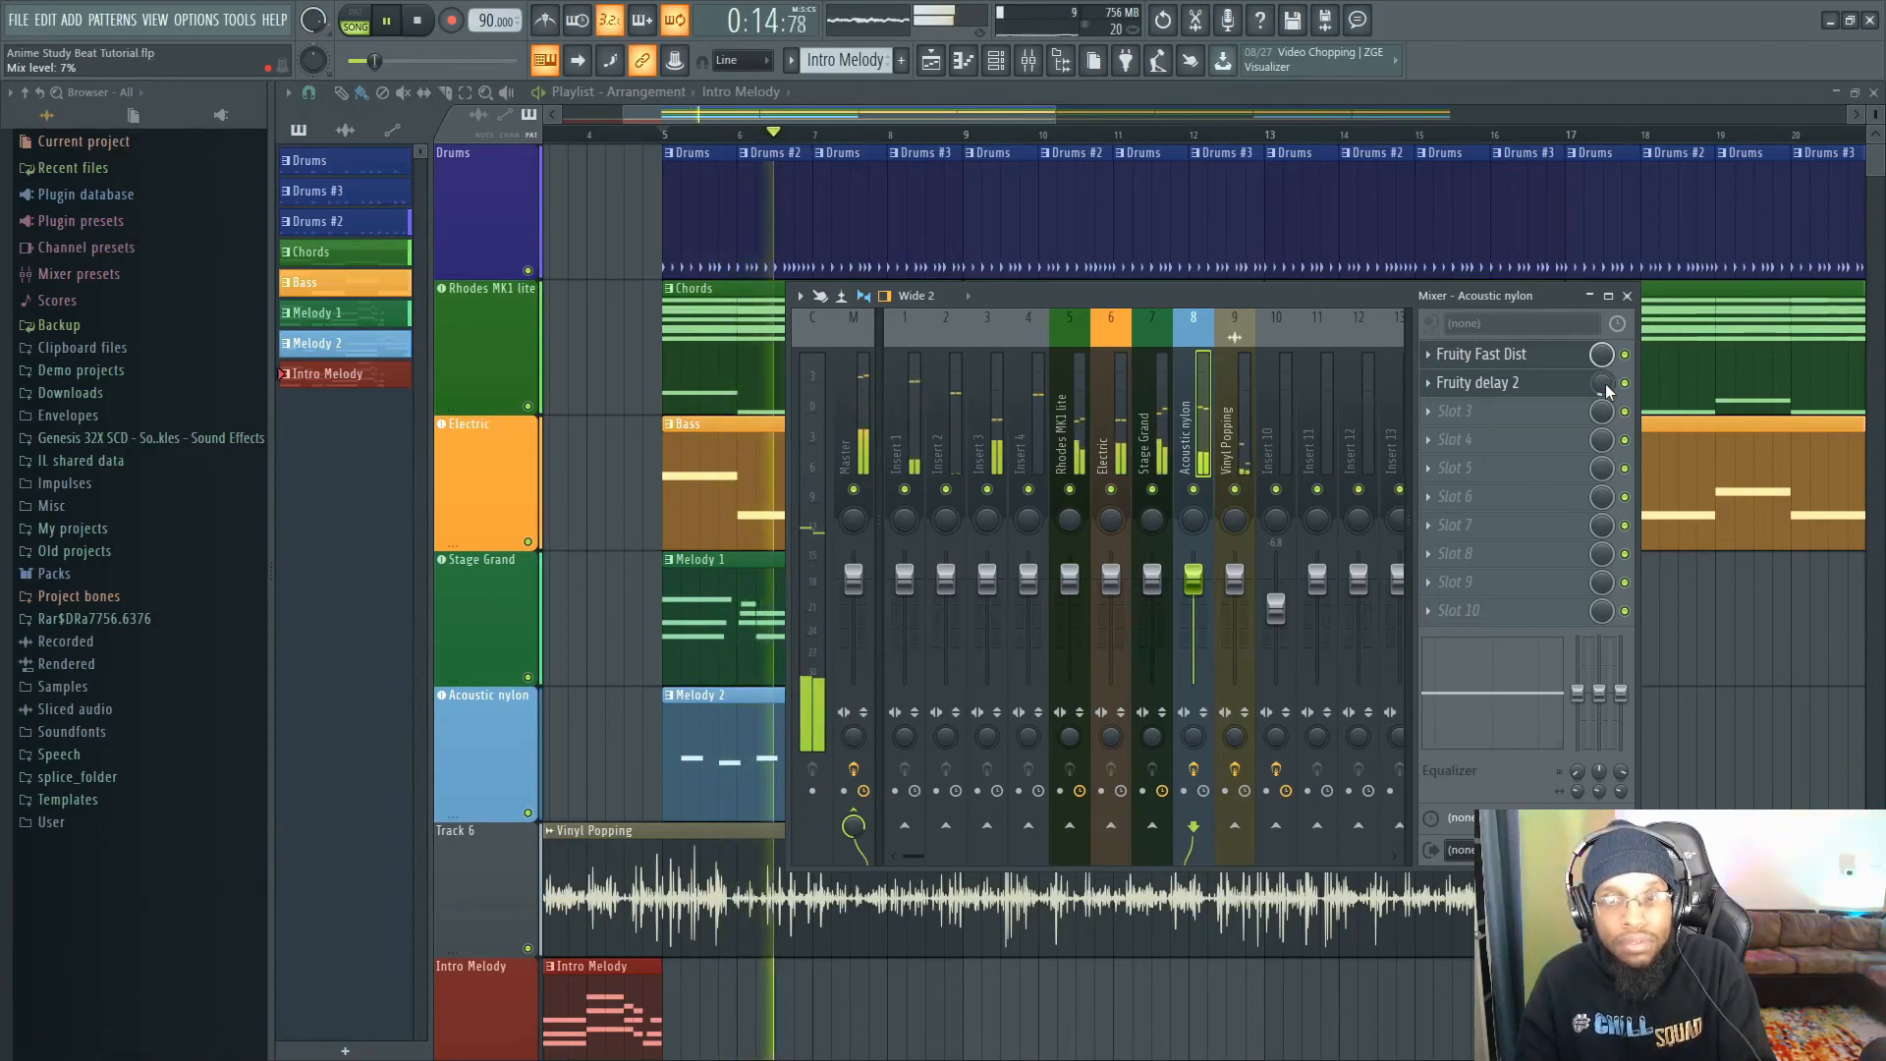
pyautogui.moveTo(1215, 591); pyautogui.dragTo(1215, 599)
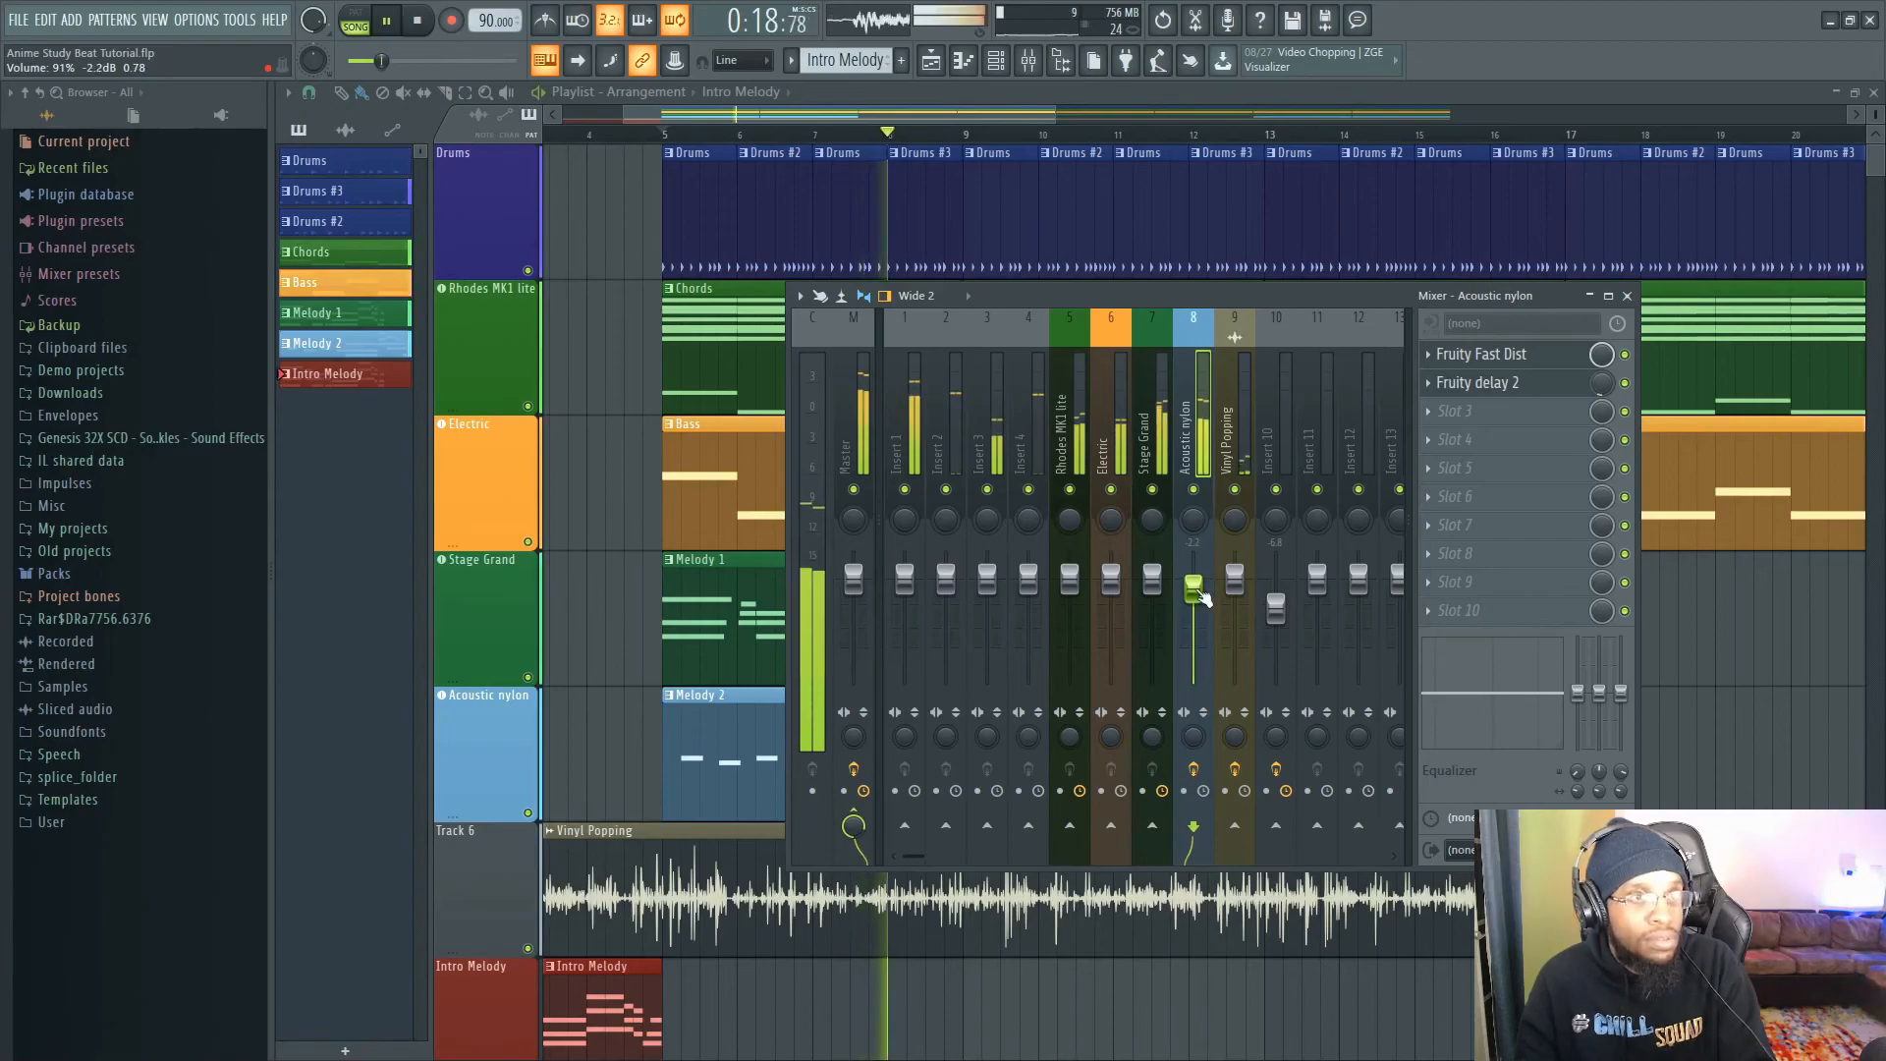
pyautogui.press('space')
# - Load Fruity Parametric EQ 2 in the first effect slot of Stage Grand, boost band 4 by 4.3 dB and widen its bandwidth
pyautogui.click(1155, 417)
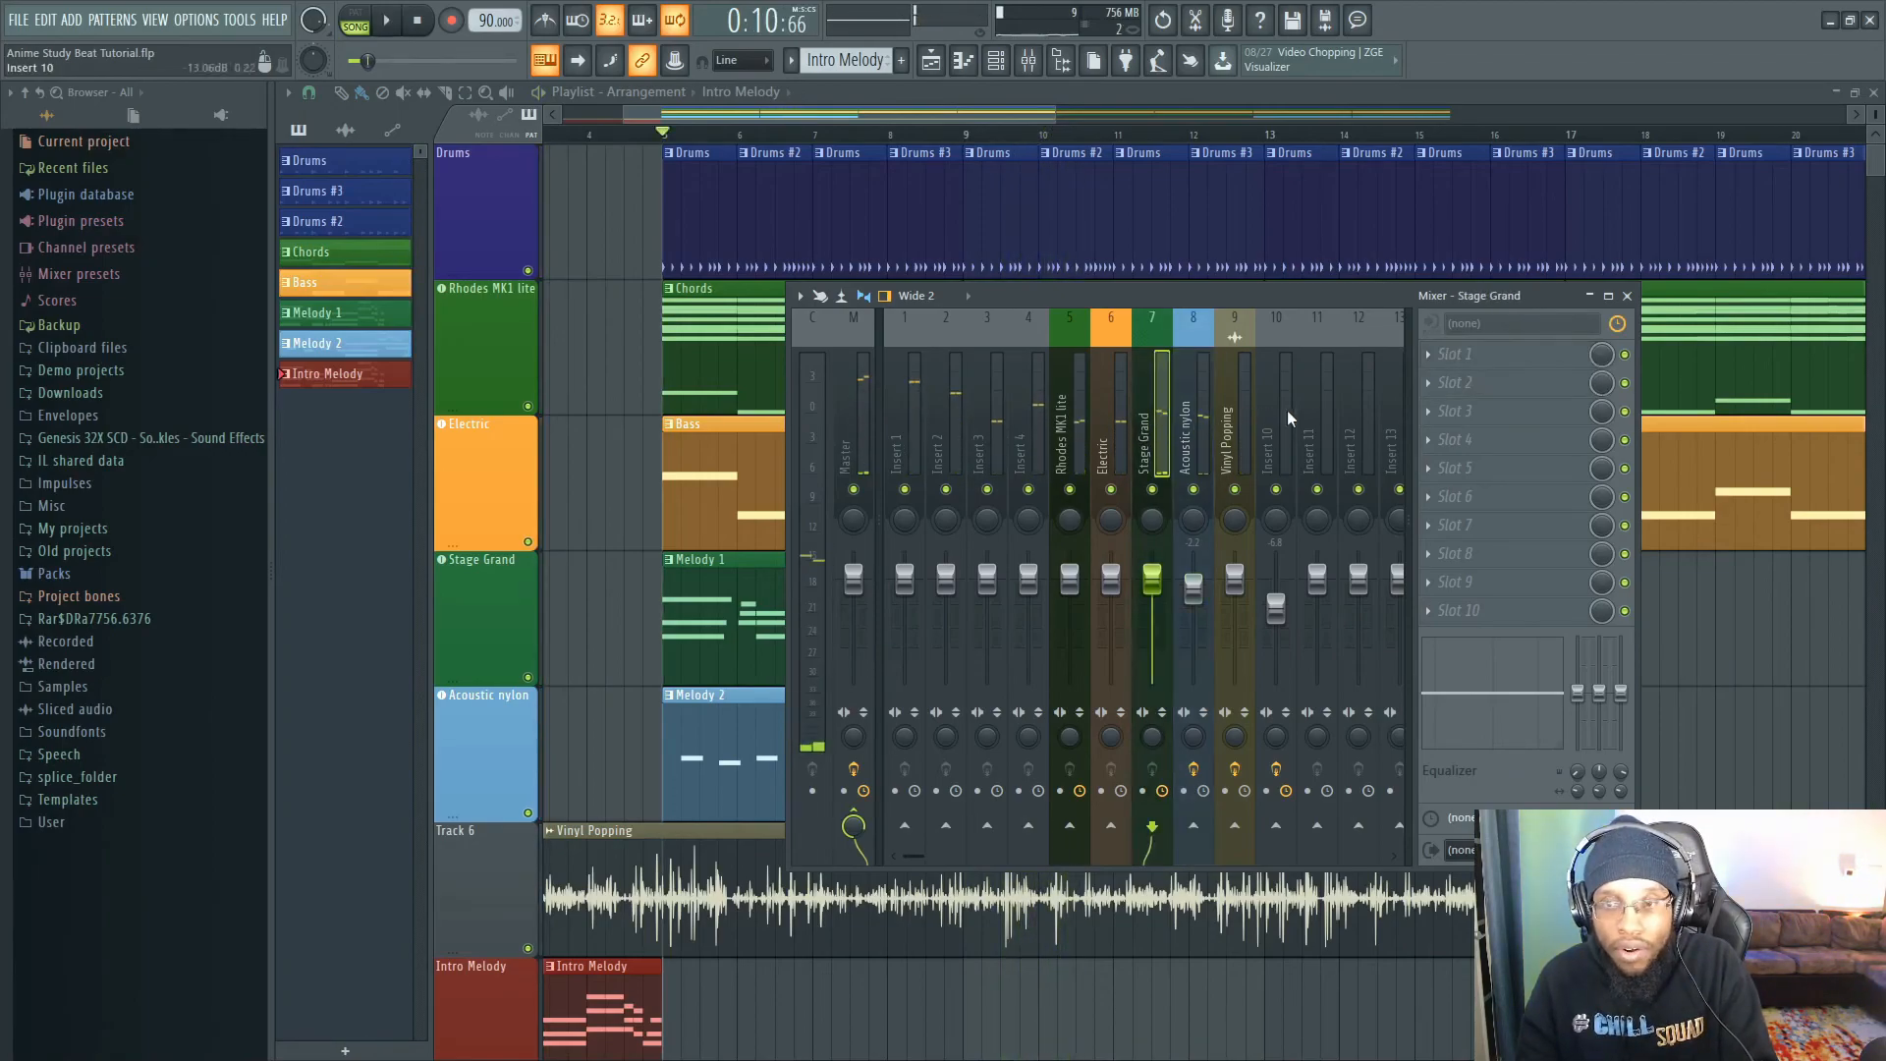
pyautogui.click(1434, 365)
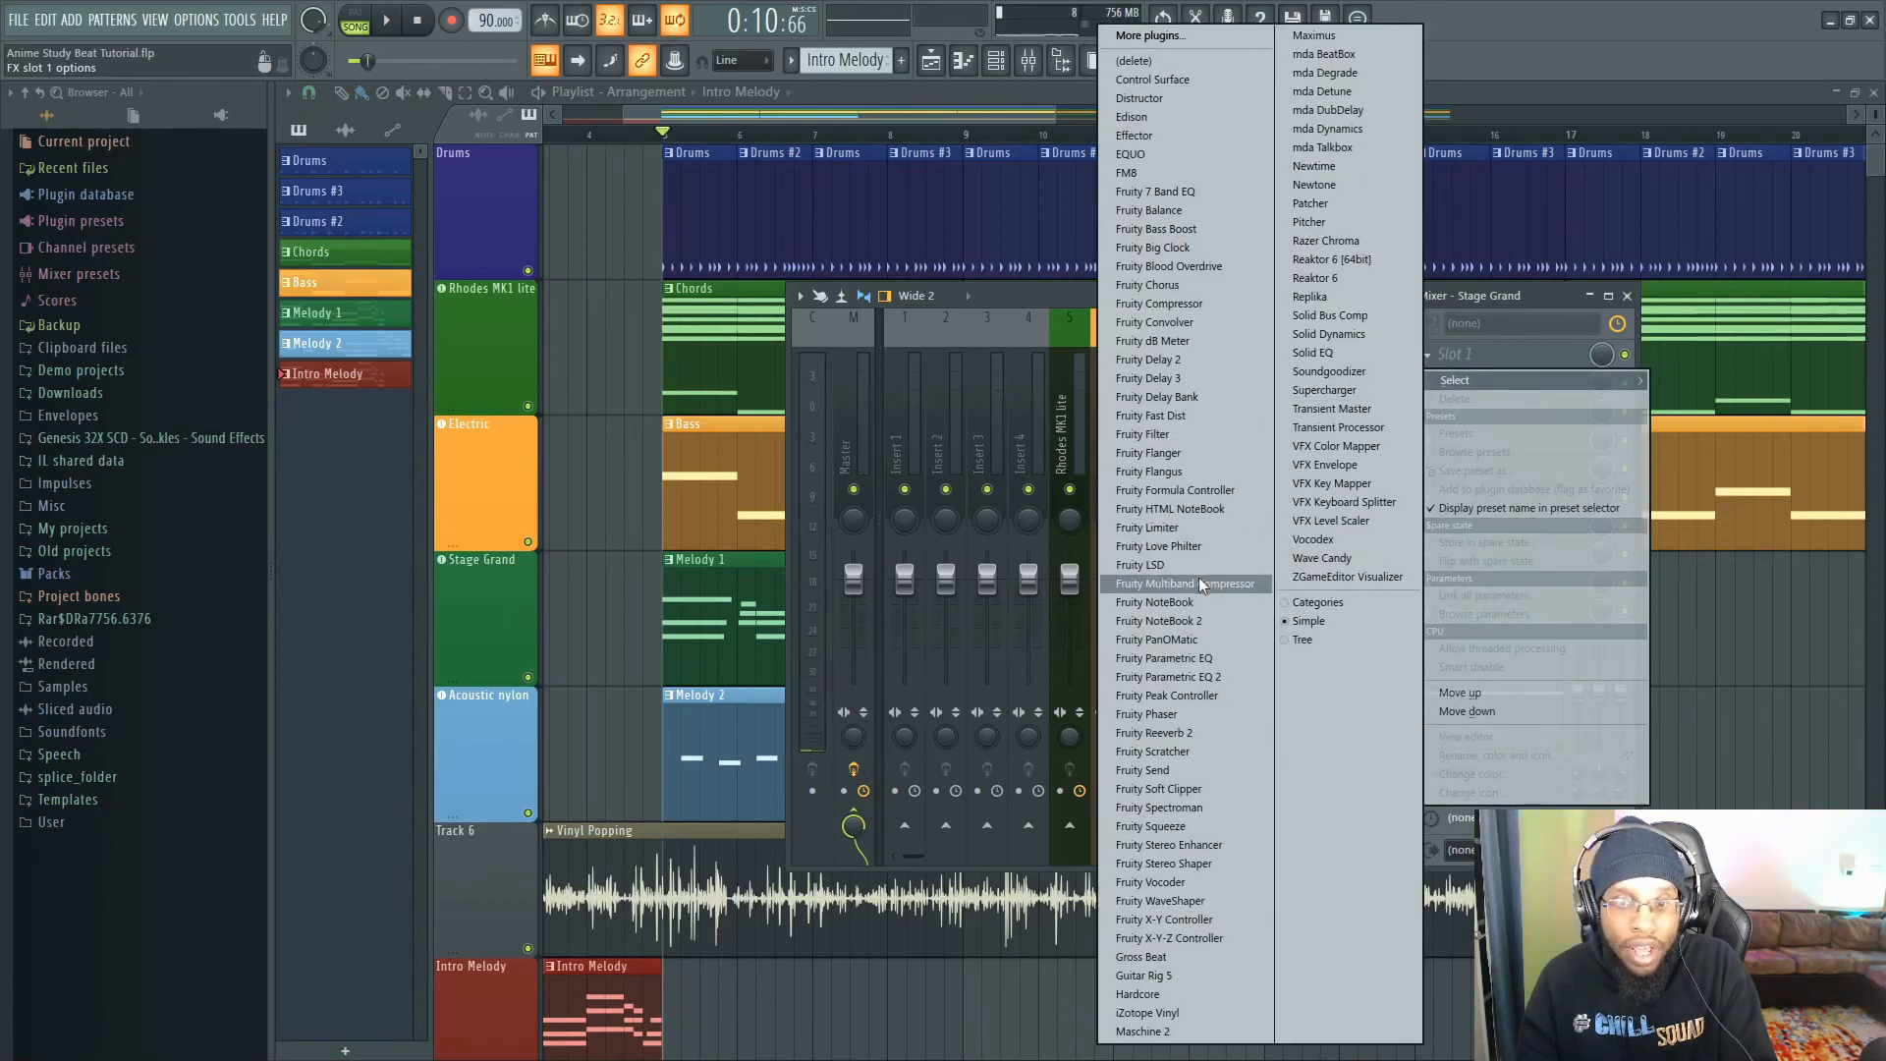
pyautogui.click(1210, 678)
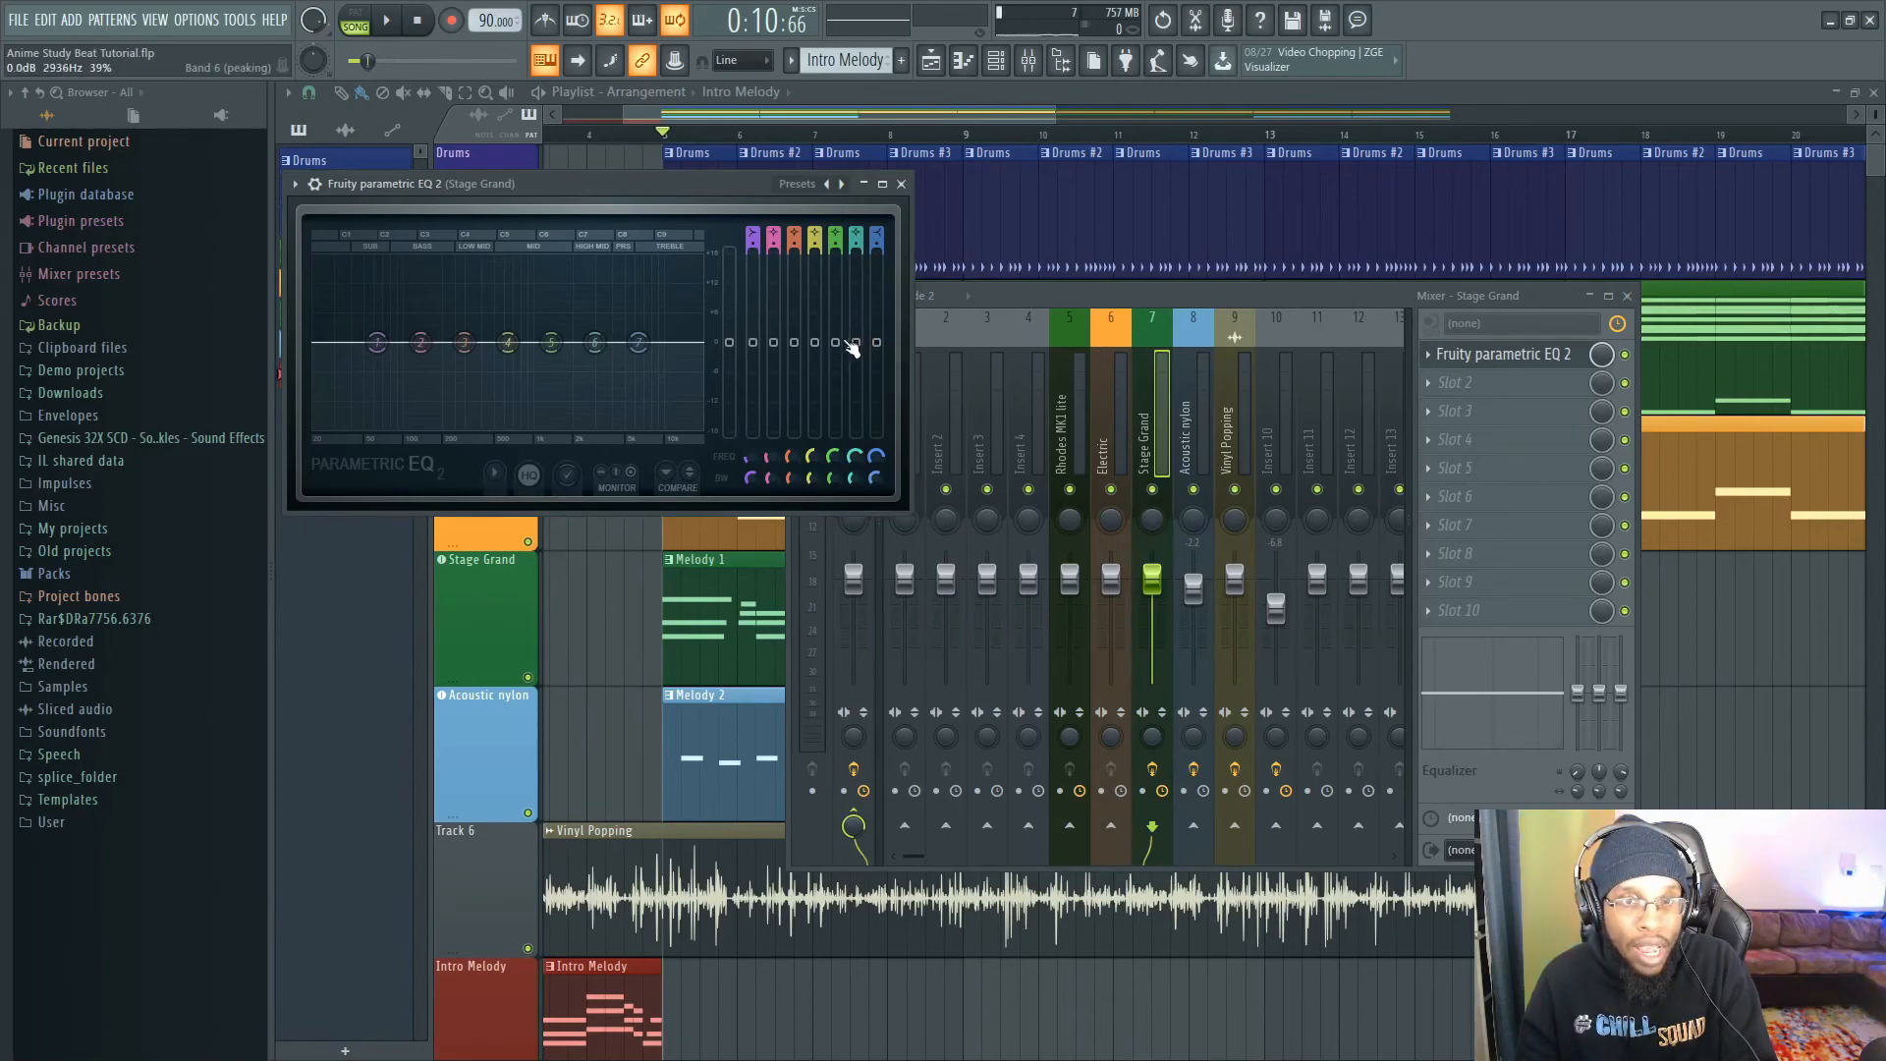
pyautogui.moveTo(818, 350); pyautogui.dragTo(818, 348)
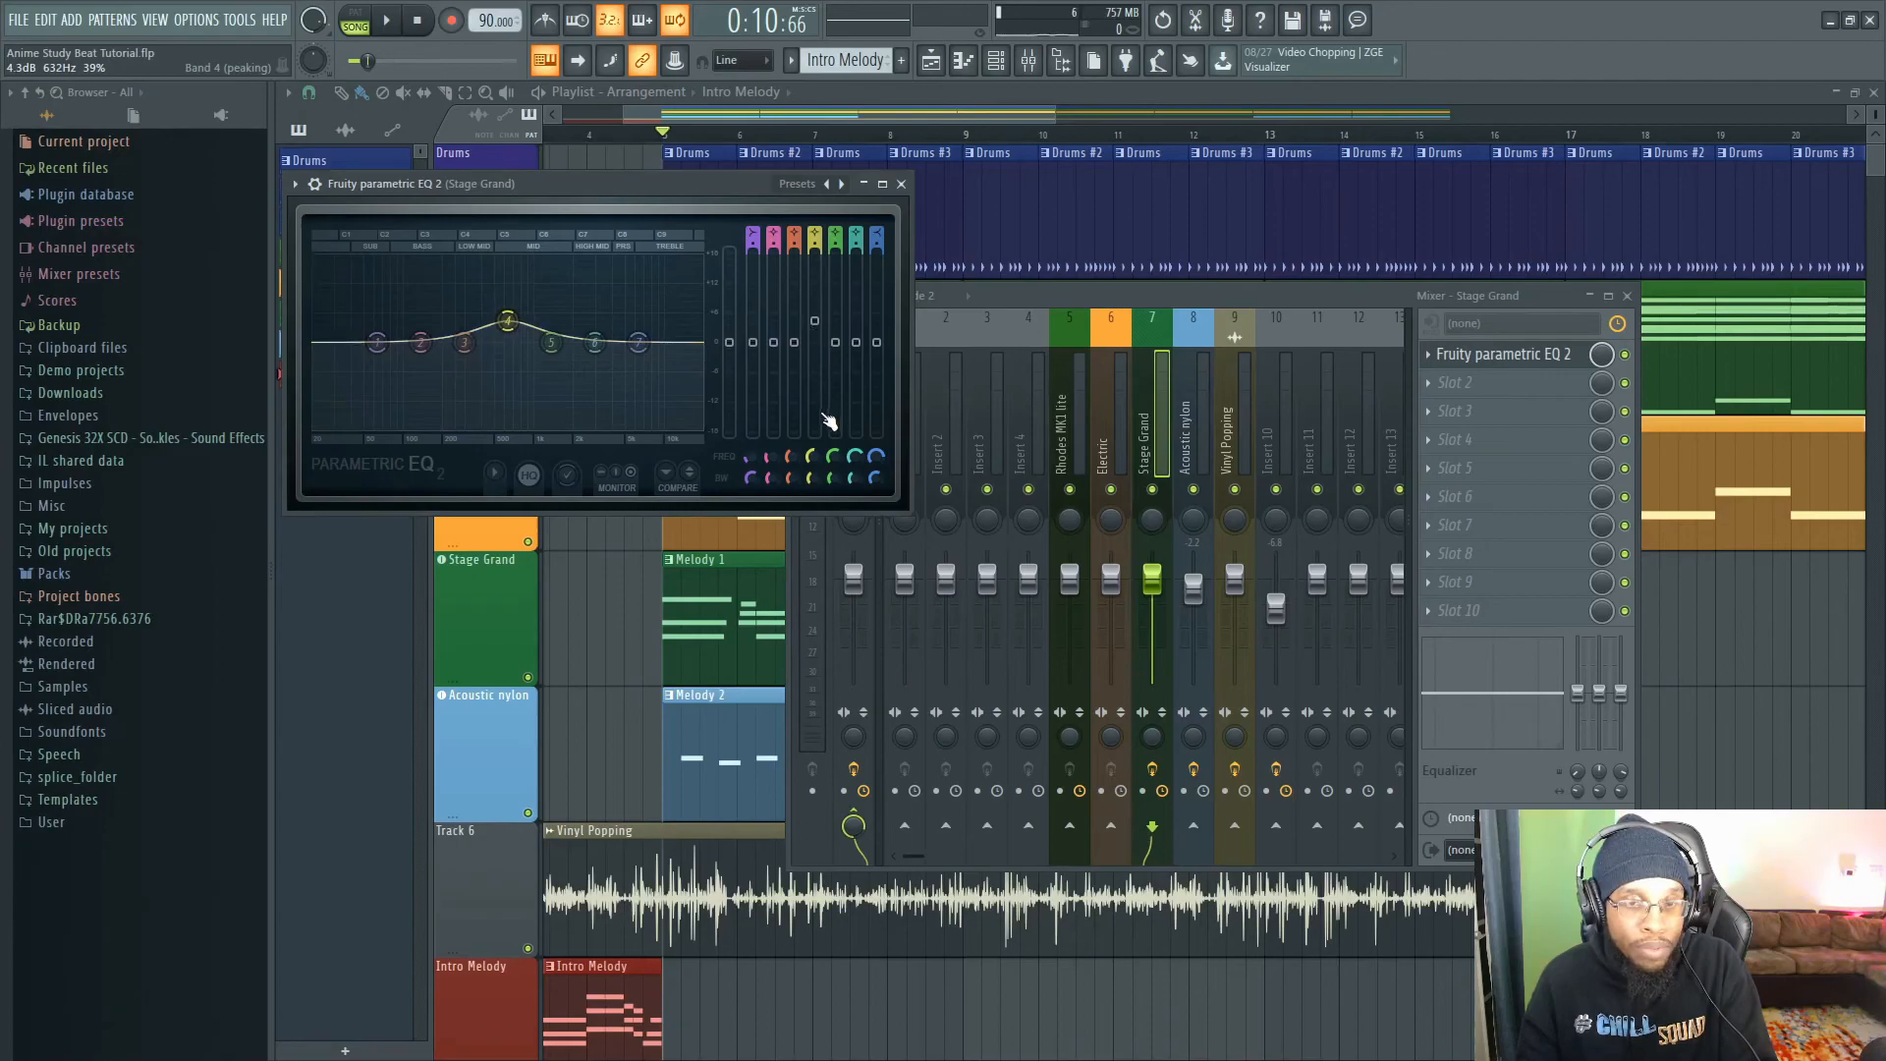
pyautogui.moveTo(807, 487); pyautogui.dragTo(807, 477)
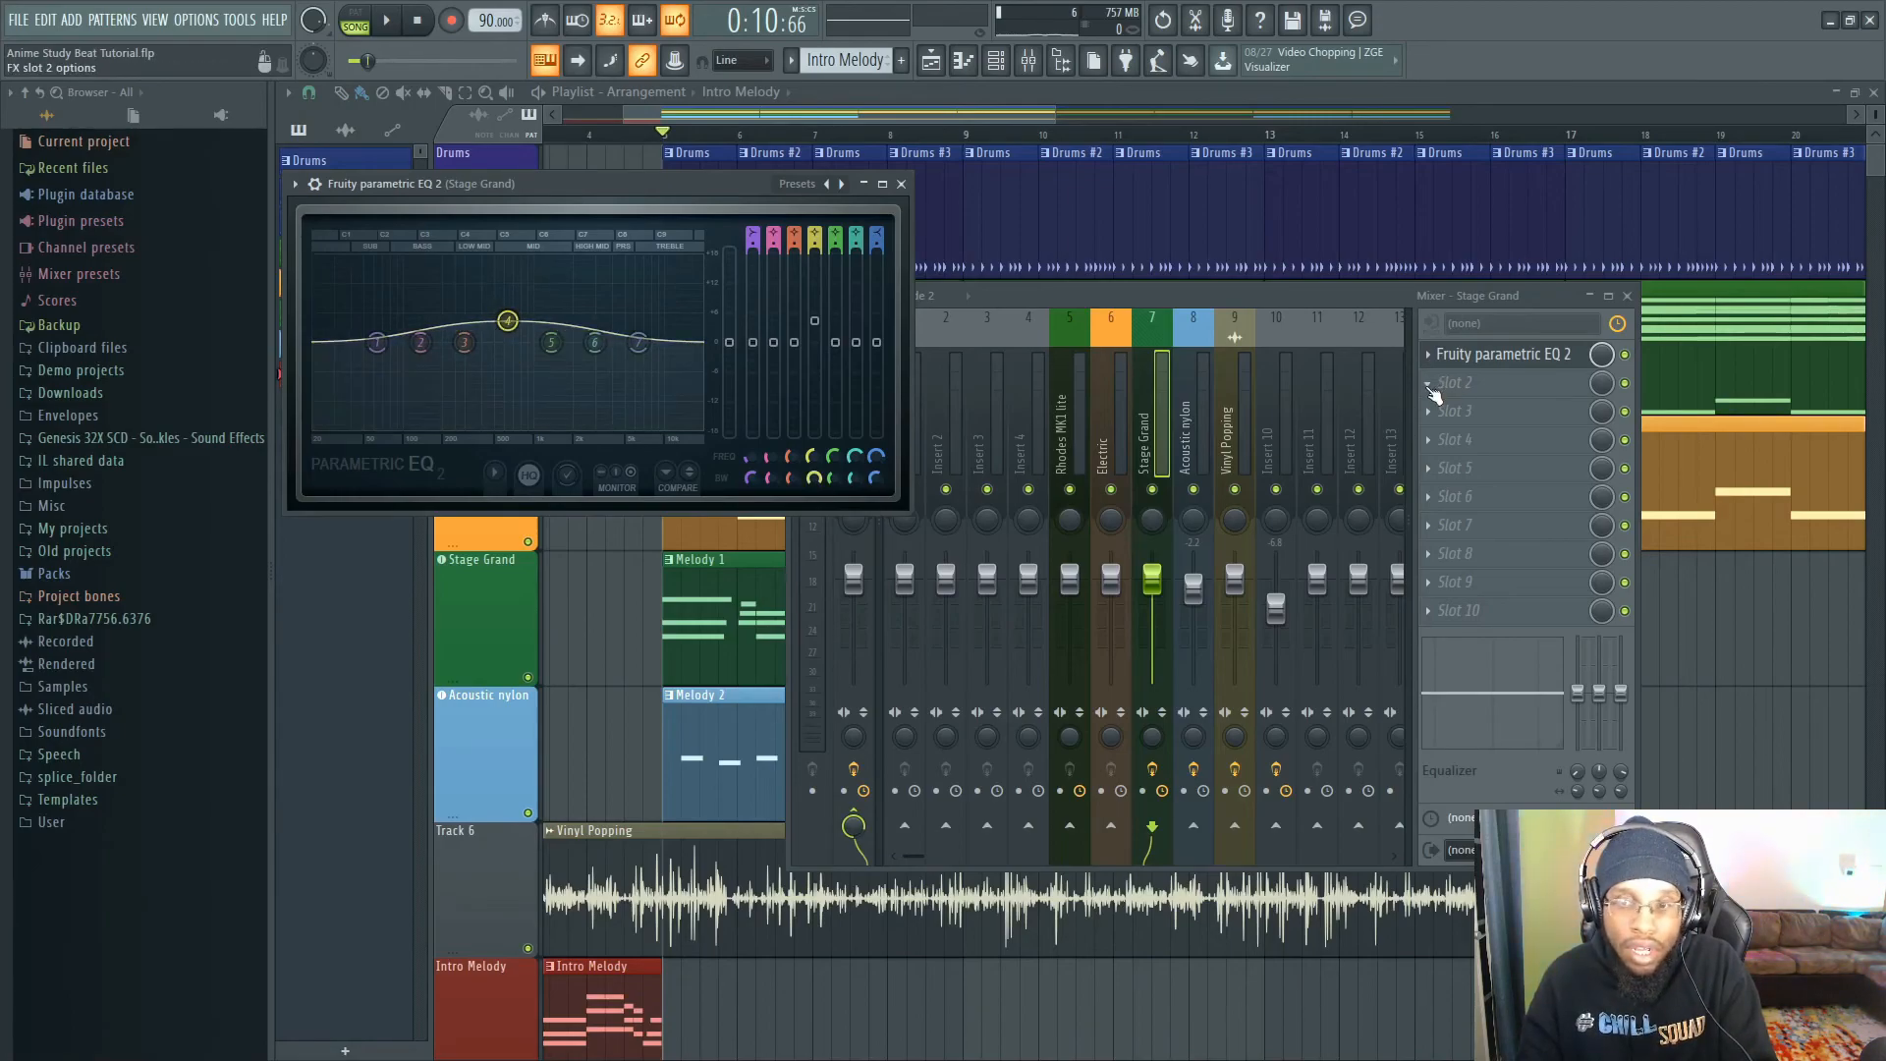
# - Audition the Stage Grand EQ in the beat and raise the Acoustic nylon fader to about -2.0 dB
pyautogui.press('space')
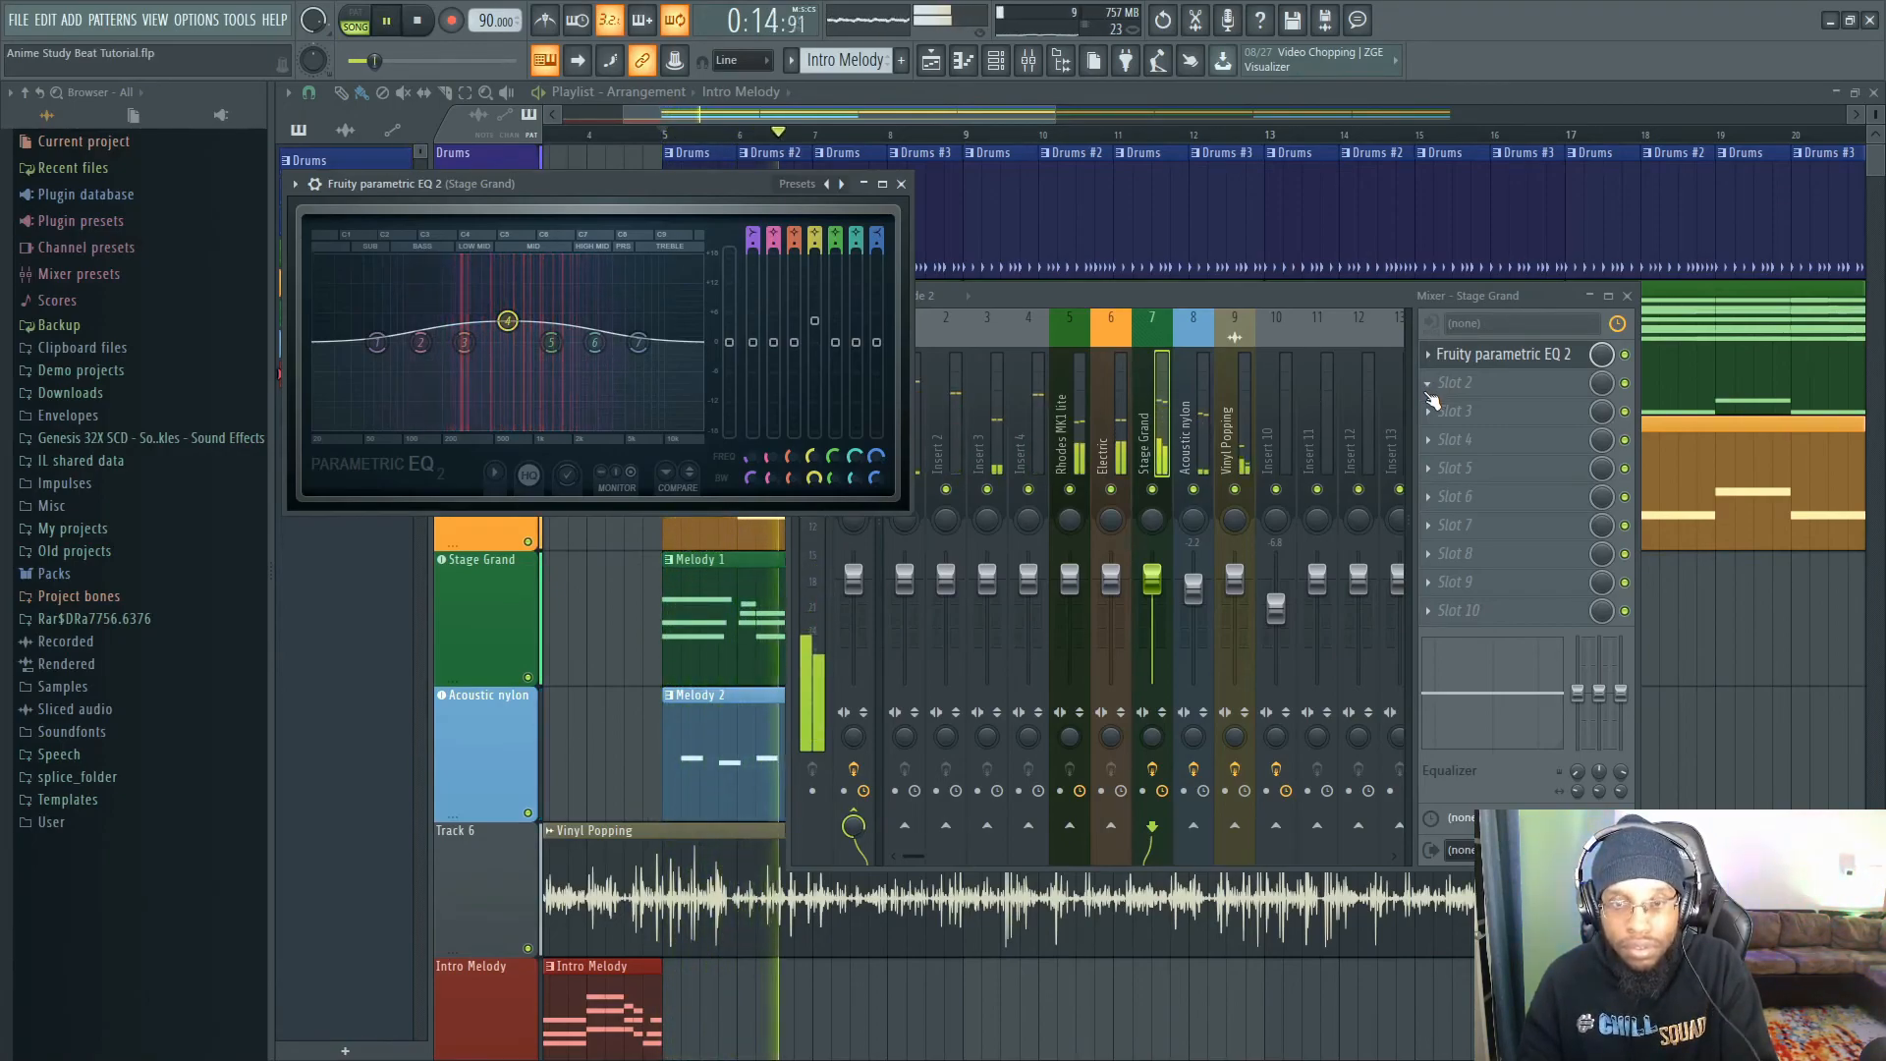
pyautogui.moveTo(1197, 600); pyautogui.dragTo(1197, 596)
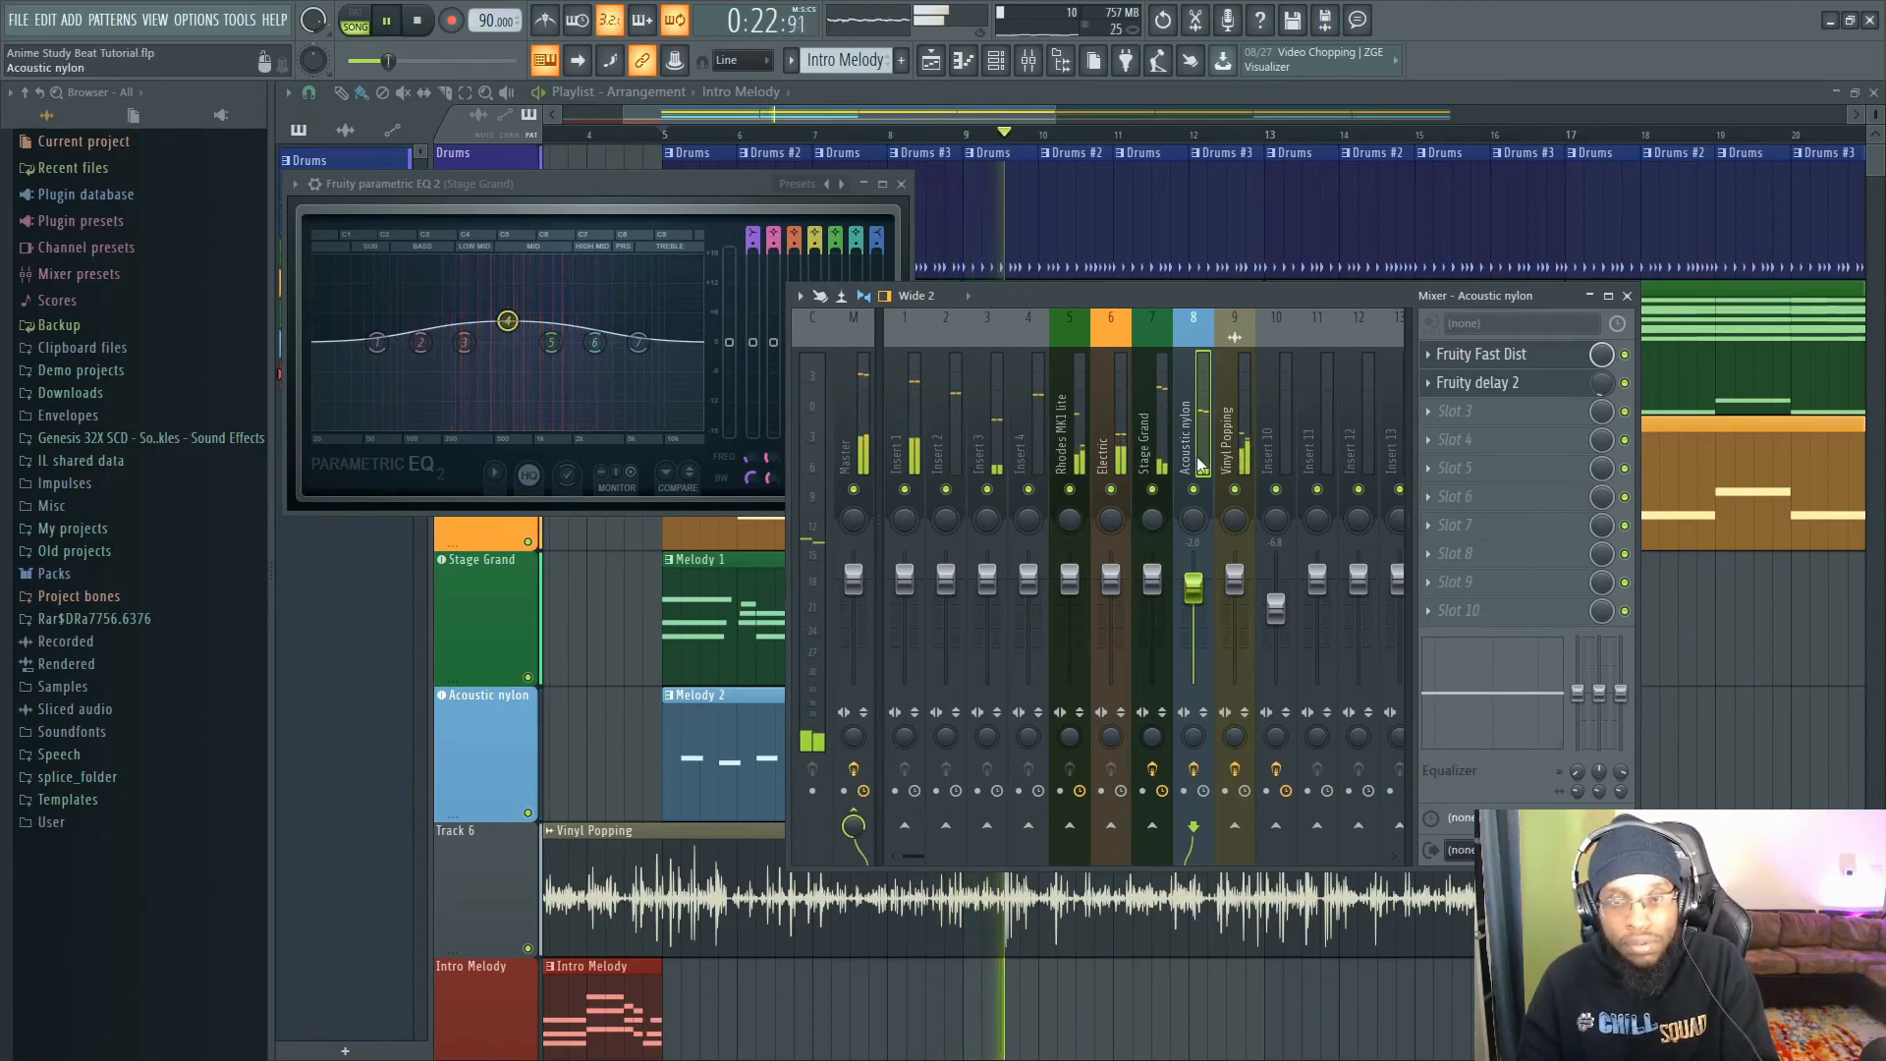
pyautogui.press('space')
# - Try Fruity Bass Boost in the first effect slot of the Electric mixer track and delete it
pyautogui.click(1131, 473)
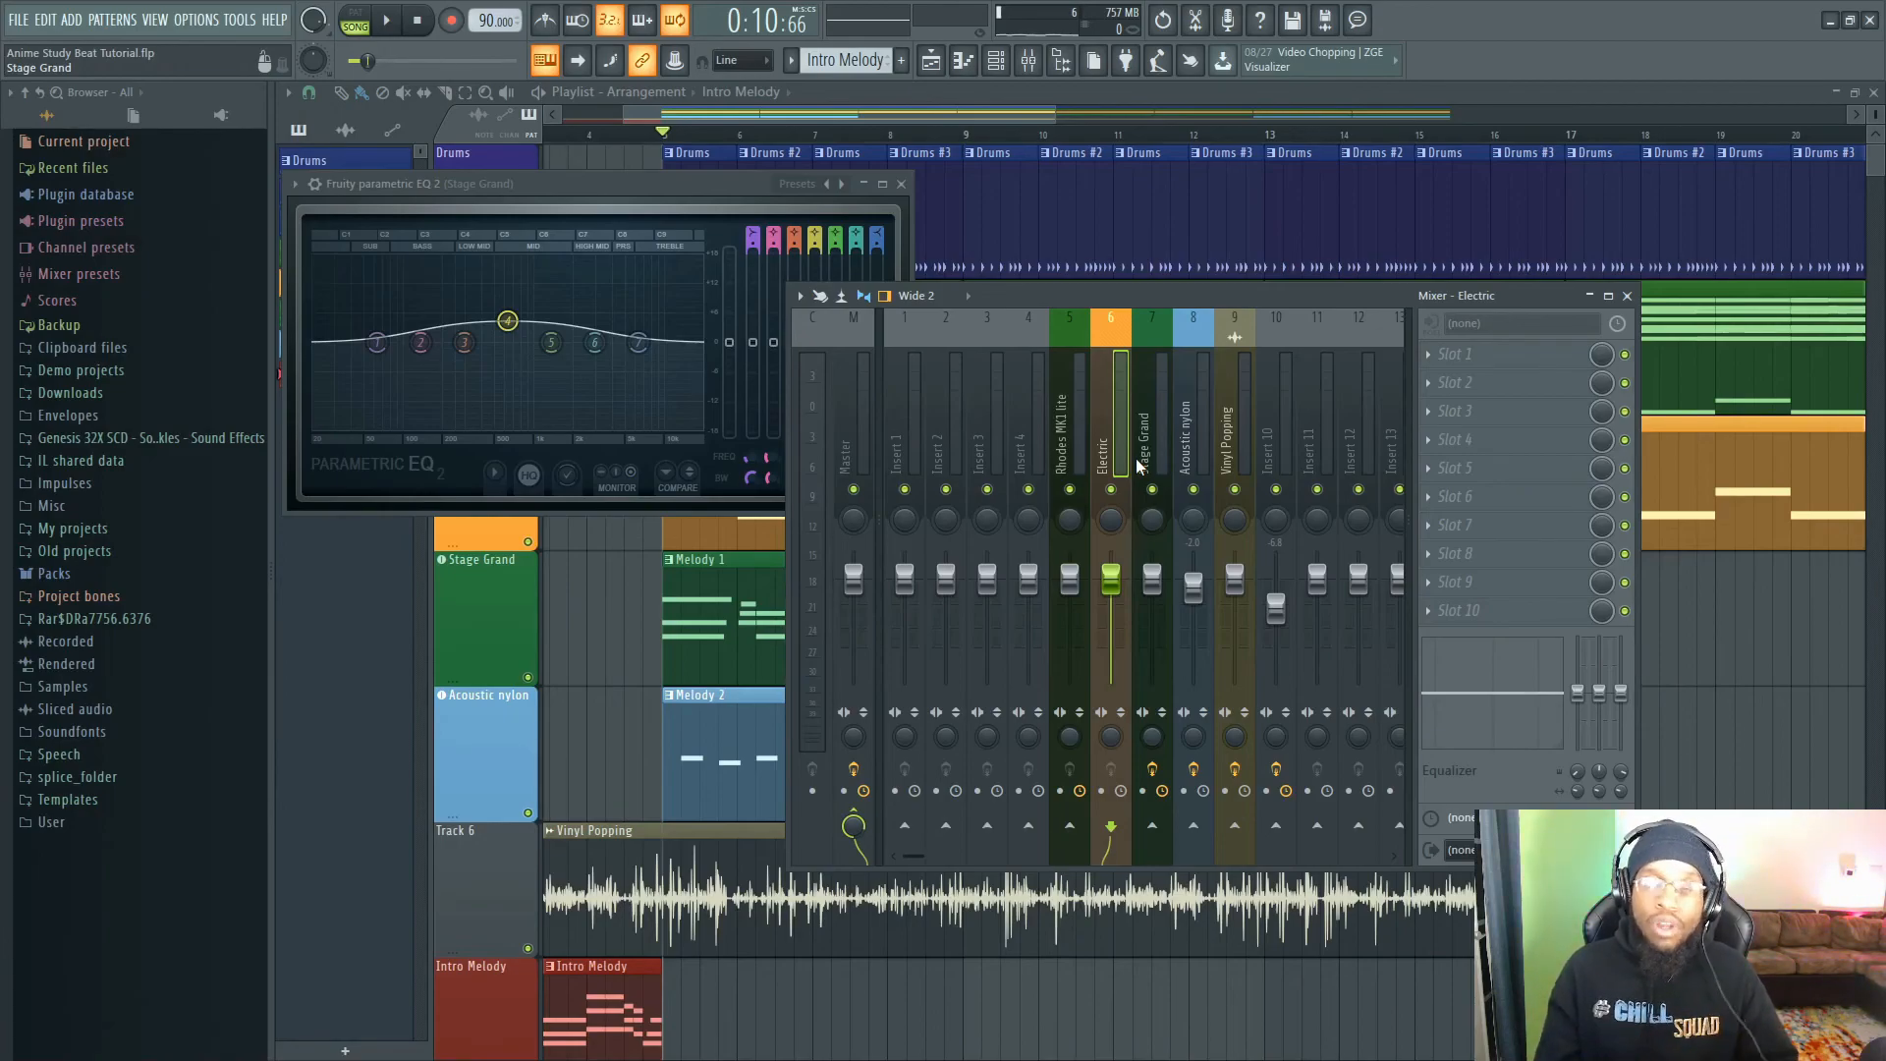
pyautogui.click(1434, 361)
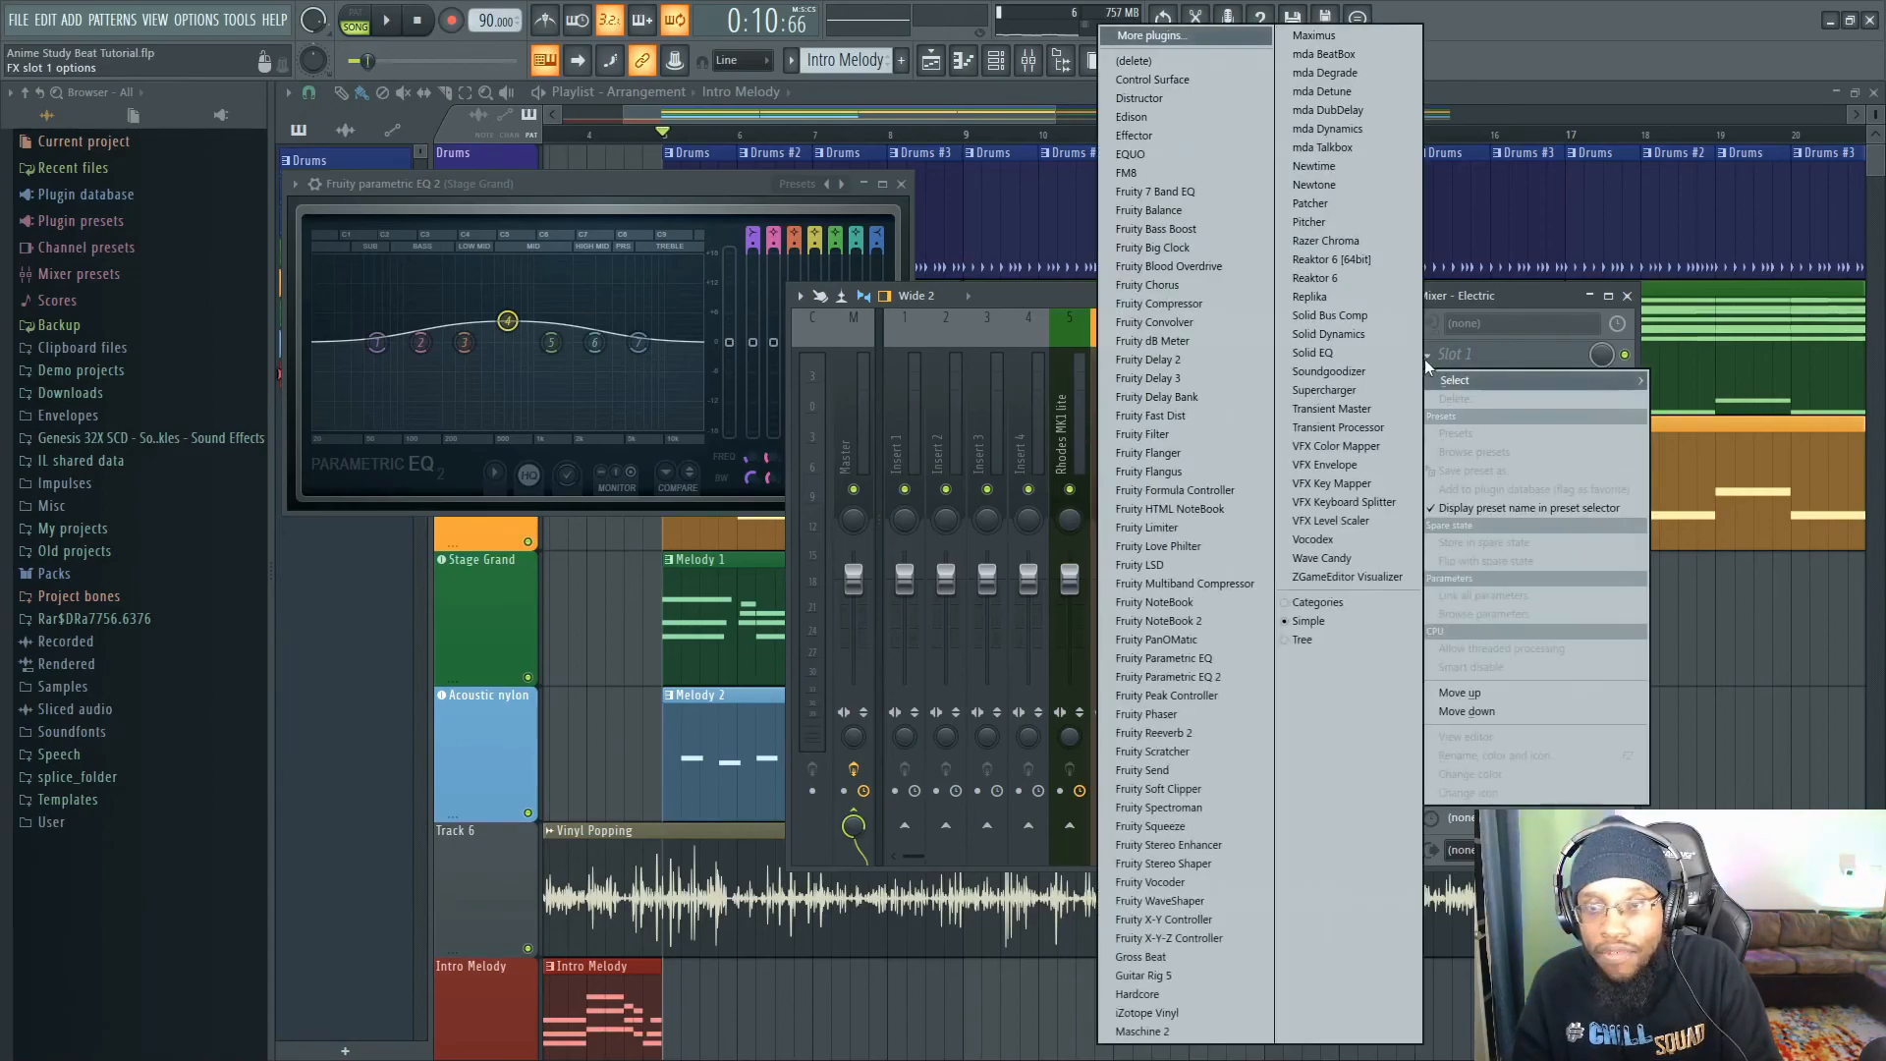
pyautogui.click(1239, 228)
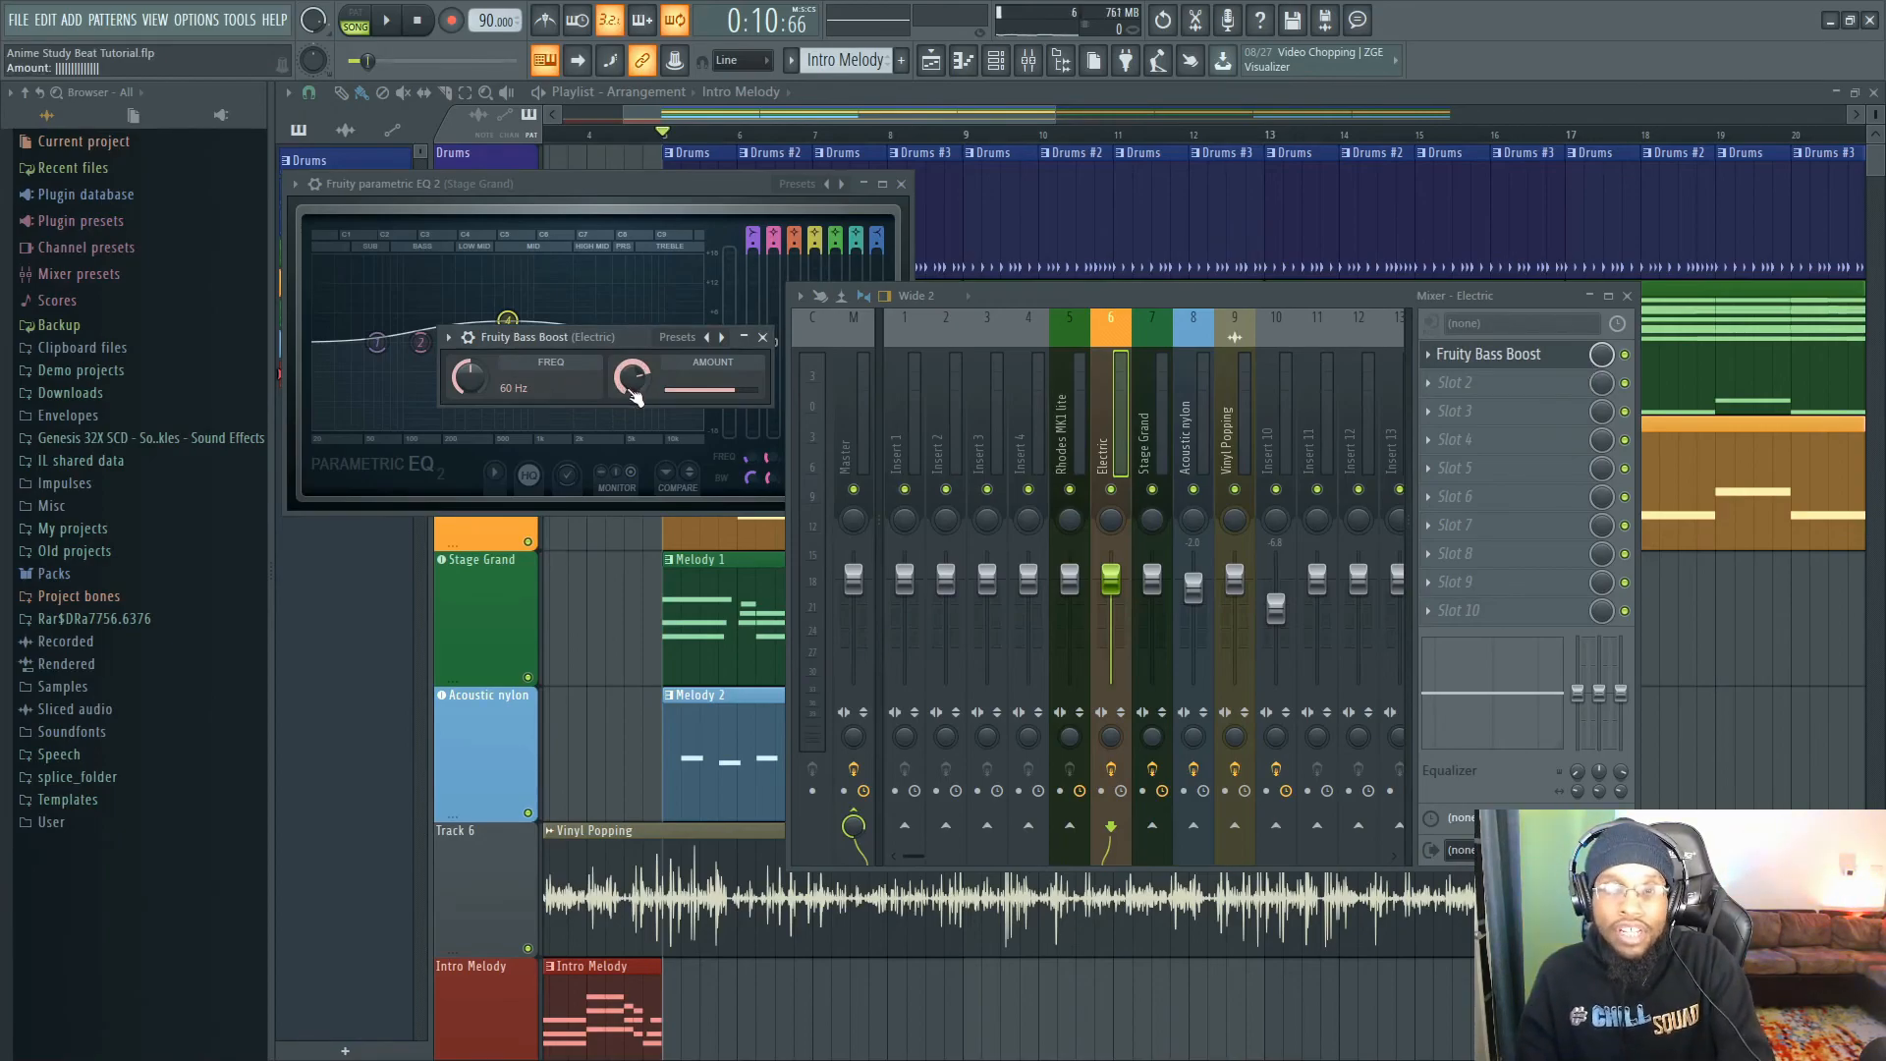
pyautogui.click(1428, 358)
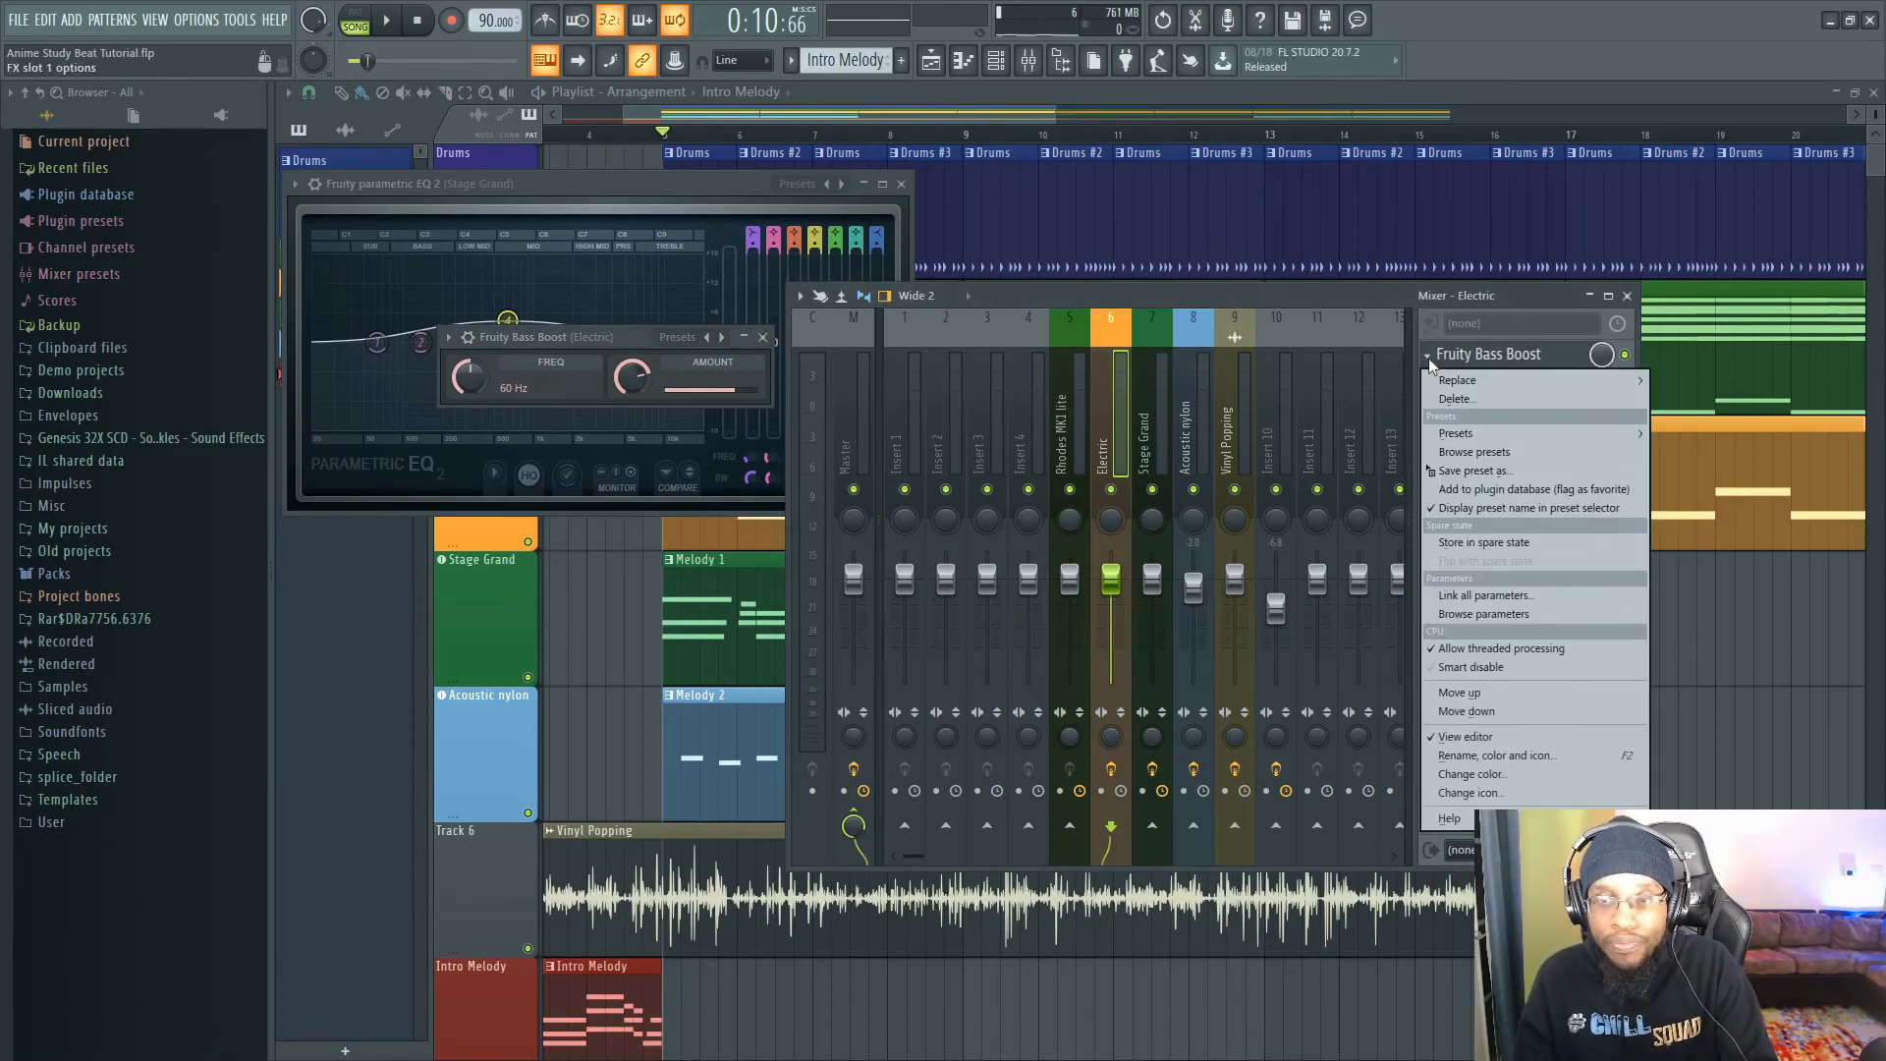
pyautogui.click(1463, 399)
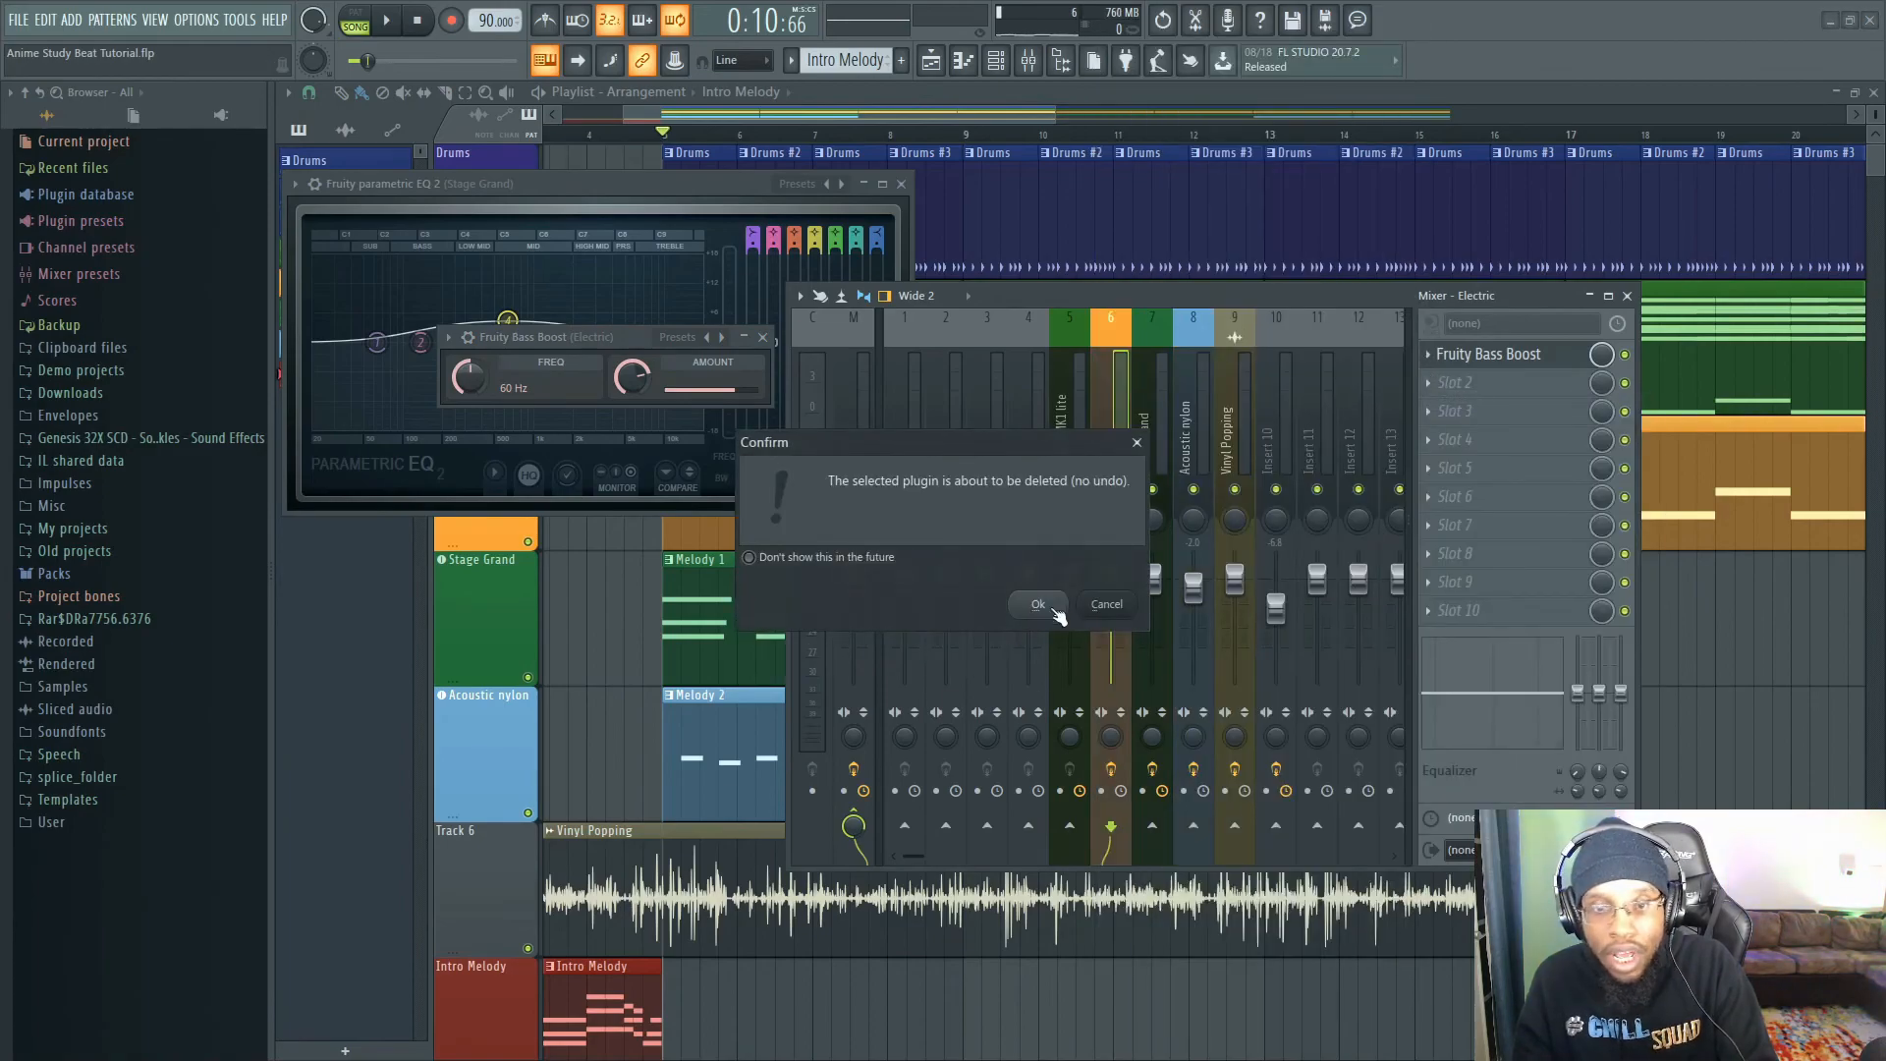
pyautogui.click(1039, 606)
# - Load Fruity Parametric EQ 2 in the first effect slot of Electric and move its window clear of the Stage Grand EQ
pyautogui.click(1426, 355)
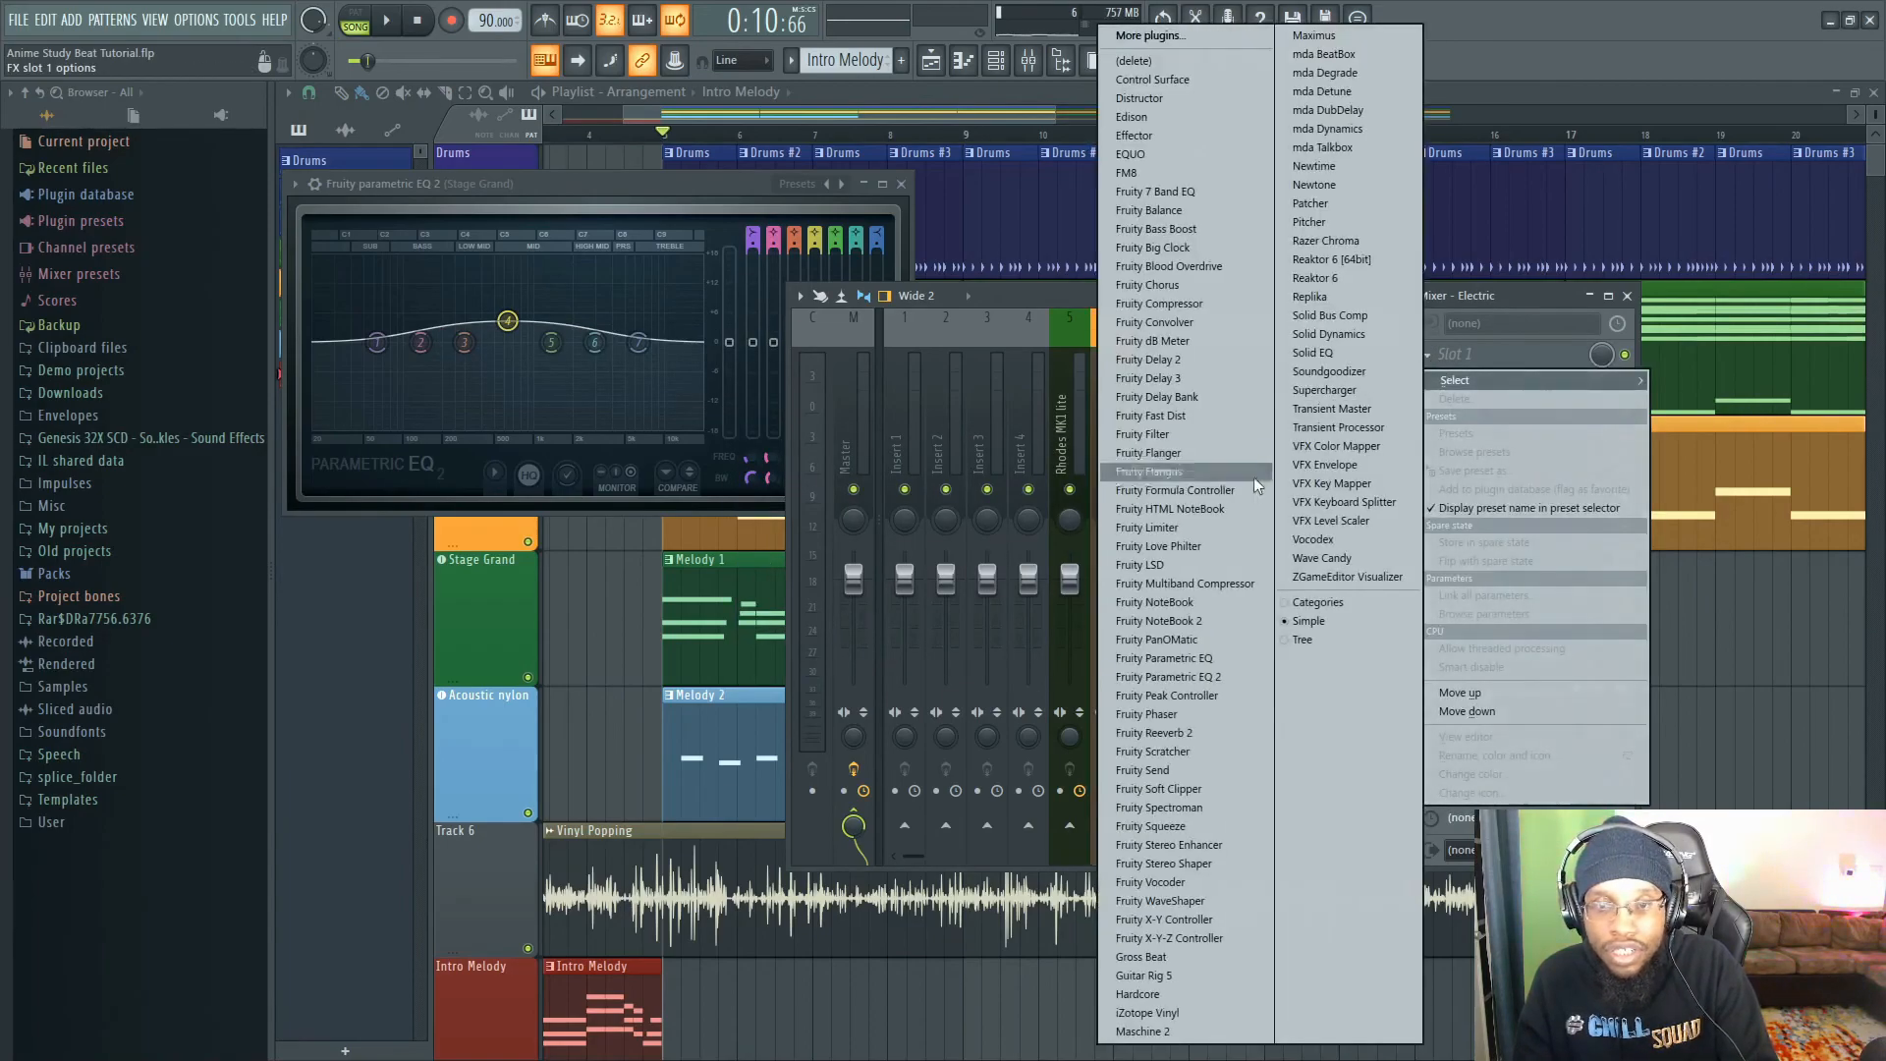
pyautogui.click(1216, 677)
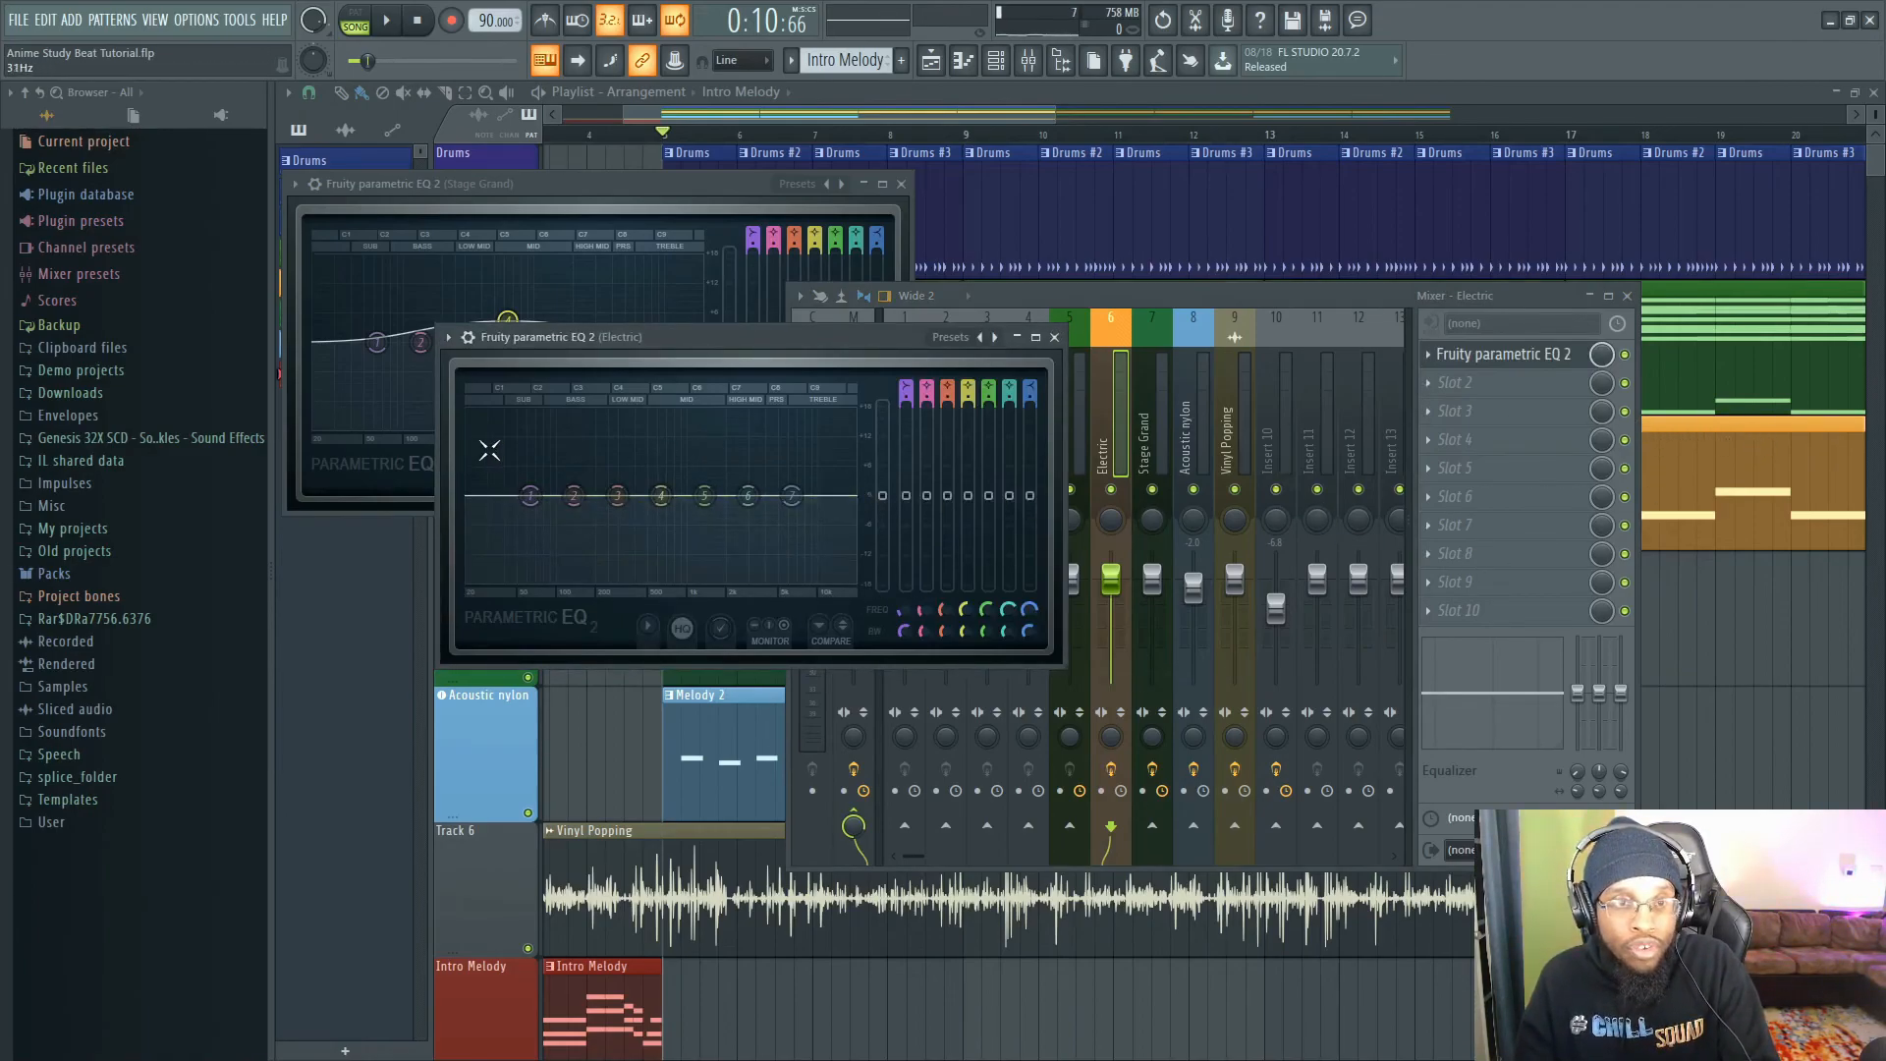
pyautogui.moveTo(862, 340); pyautogui.dragTo(1331, 340)
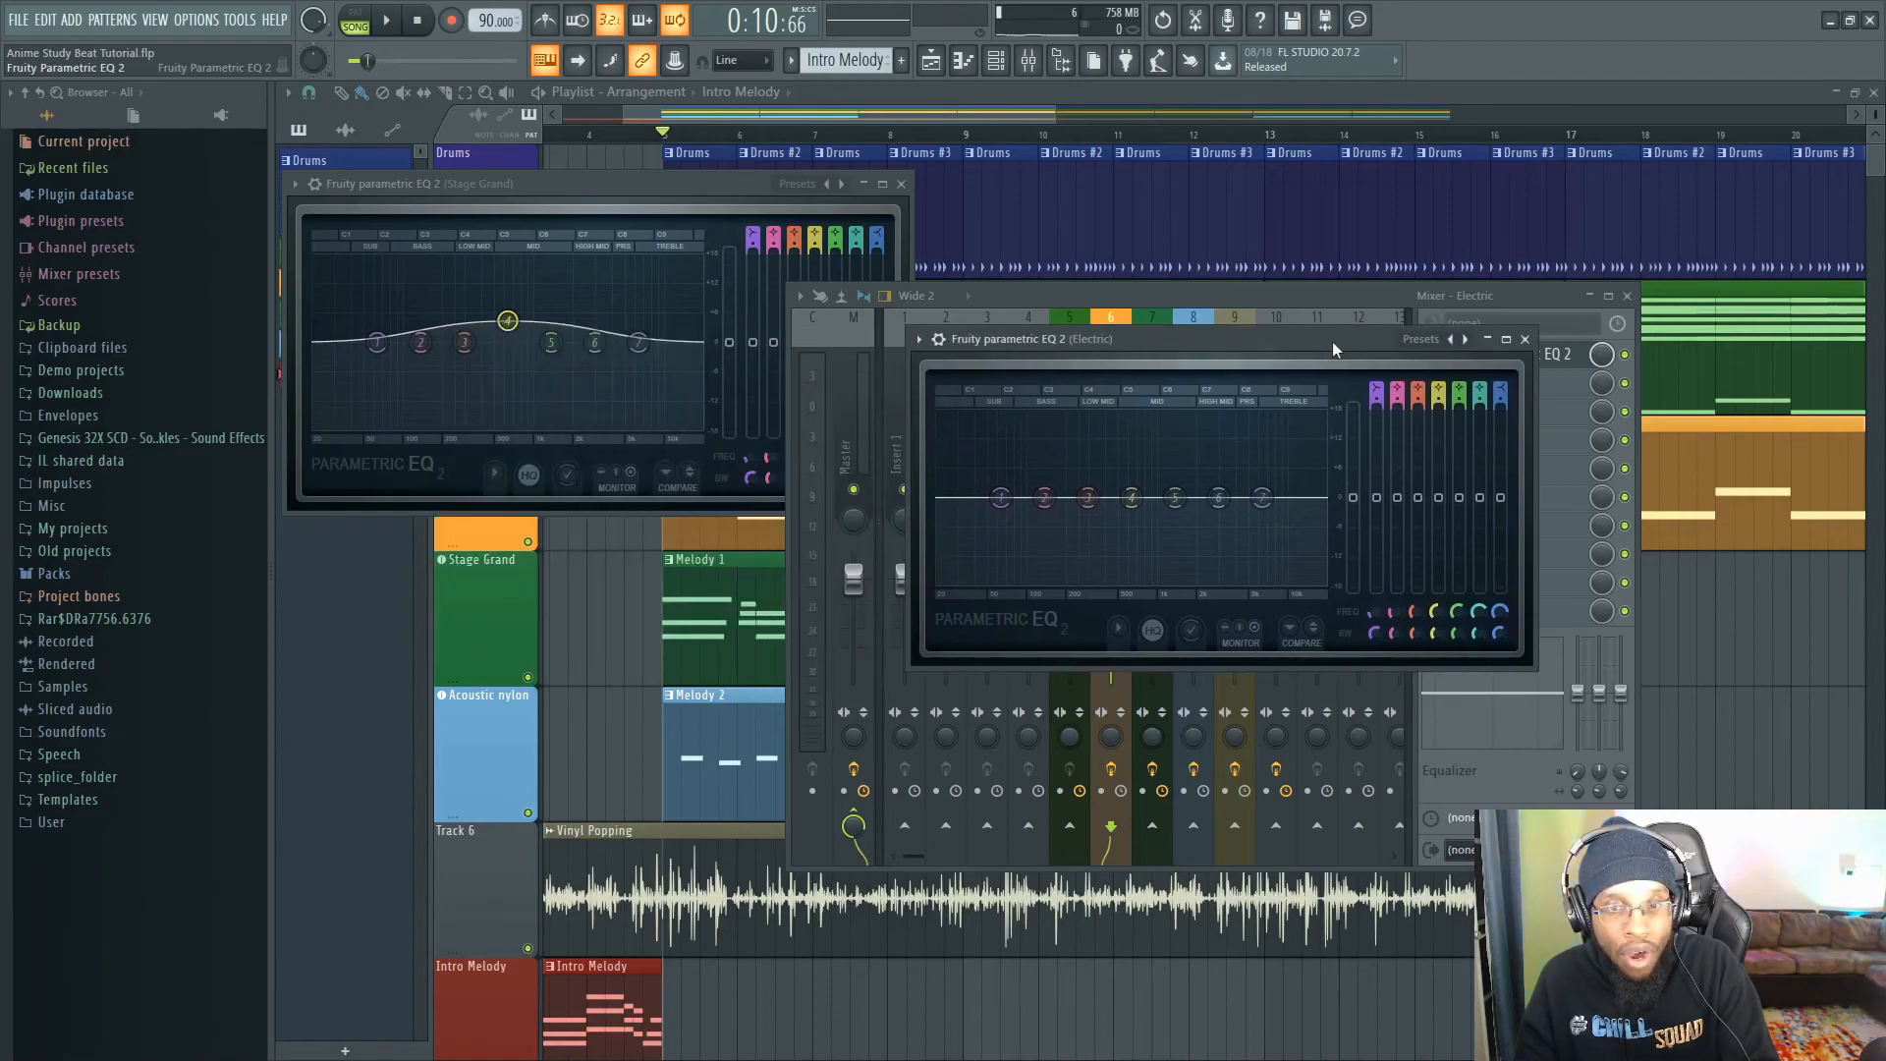
# - Solo the Electric playlist track and play the bass from bar 5 while viewing its spectrum in the Electric EQ
pyautogui.click(672, 137)
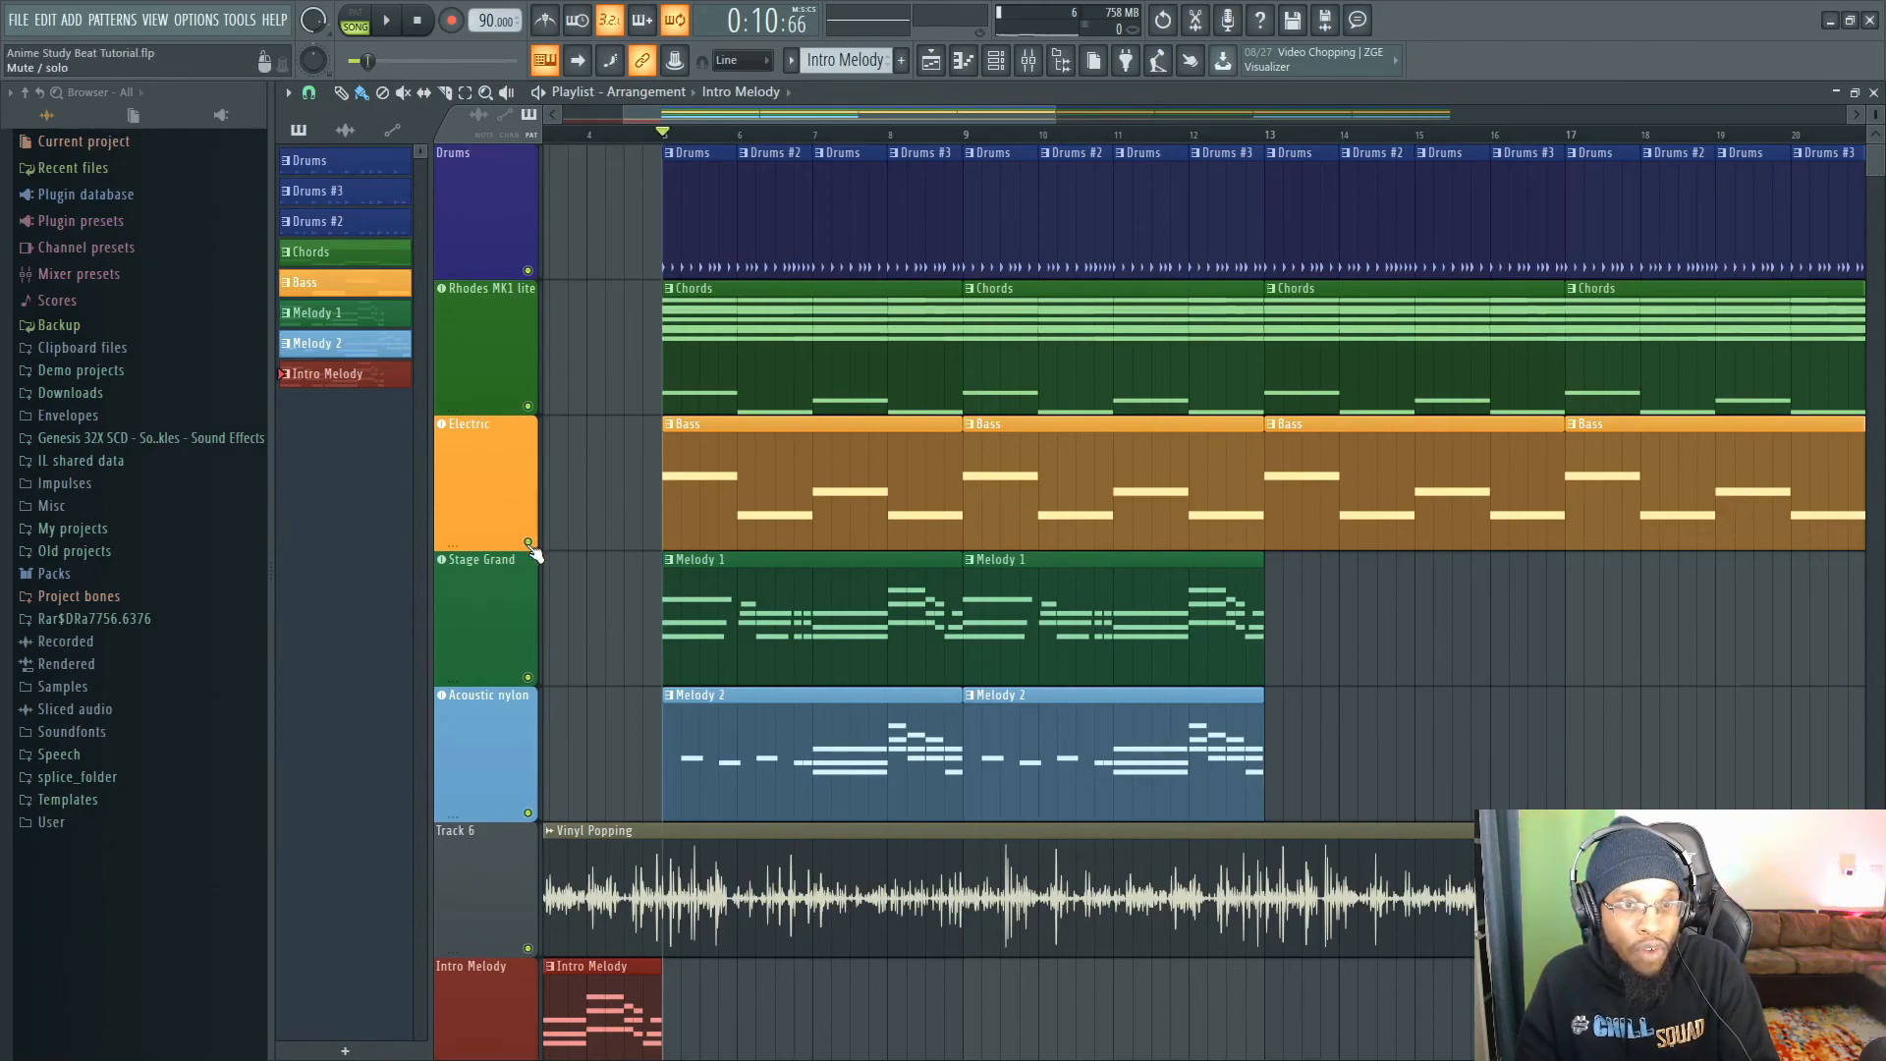
pyautogui.rightClick(529, 543)
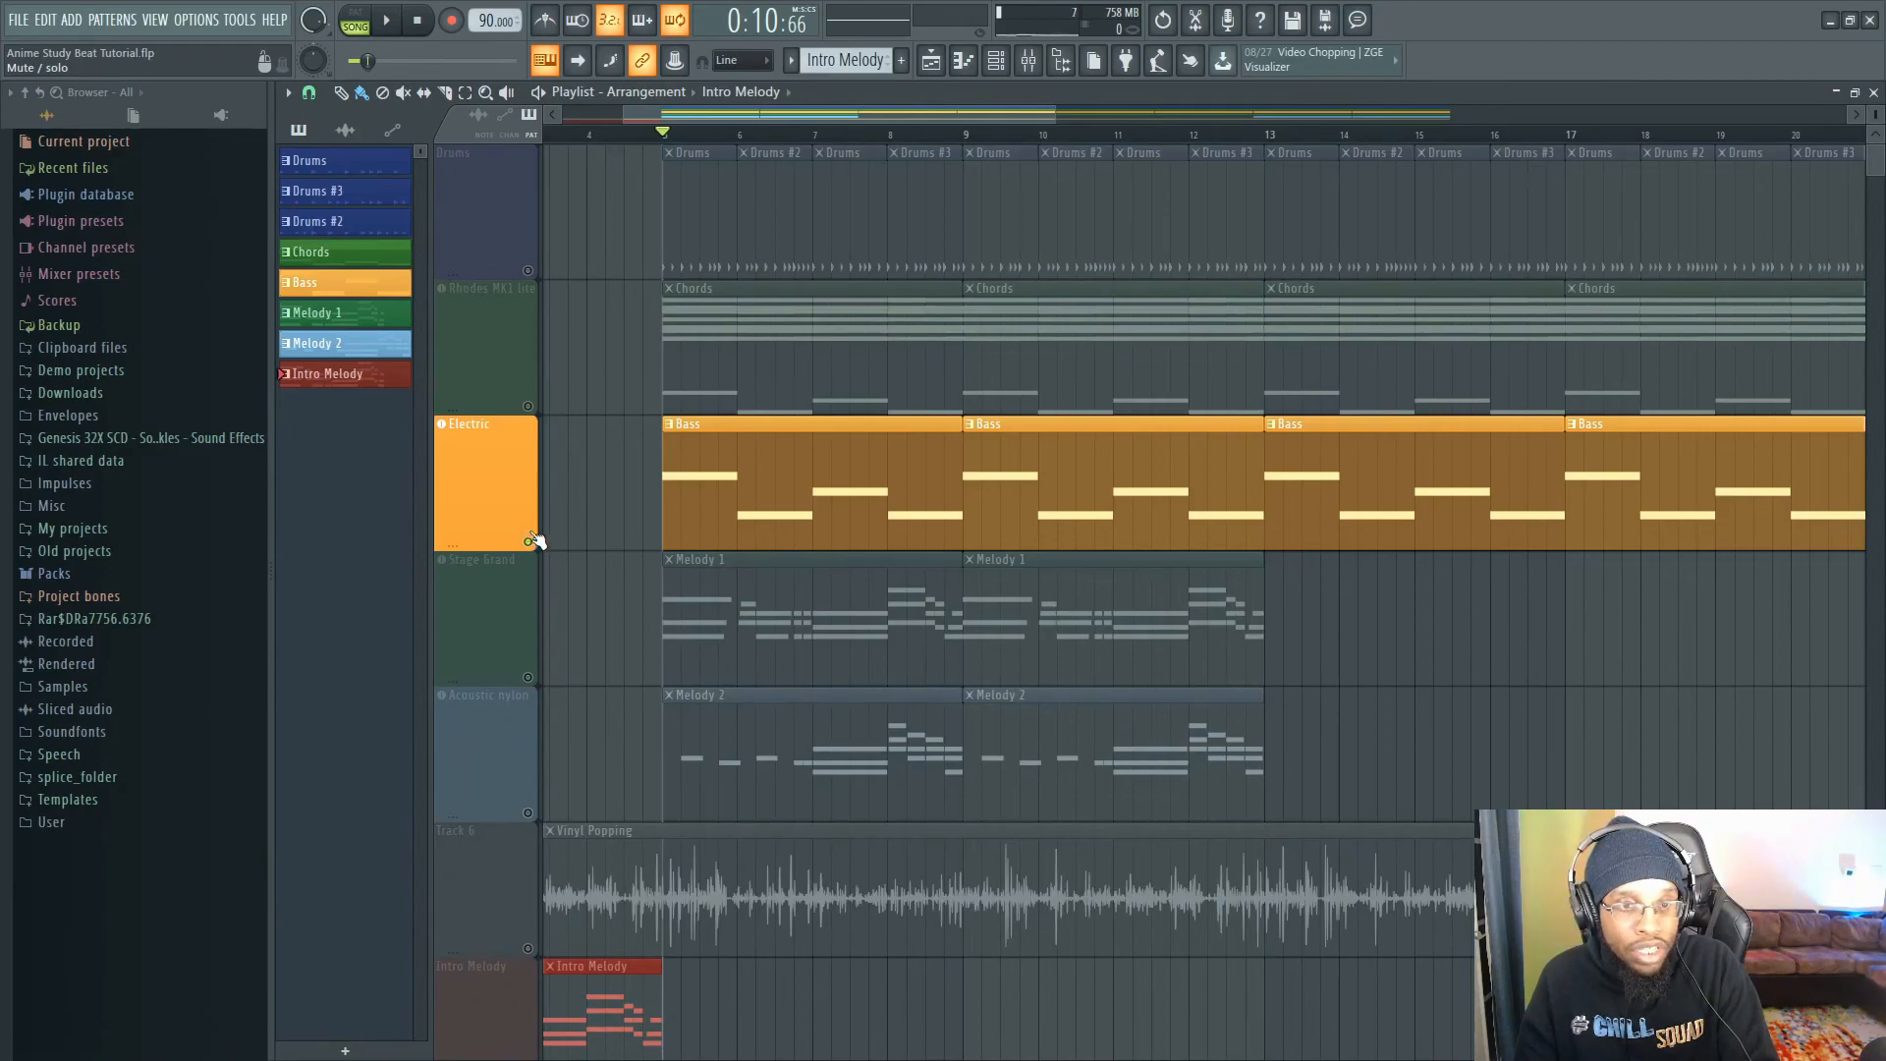
pyautogui.click(1029, 61)
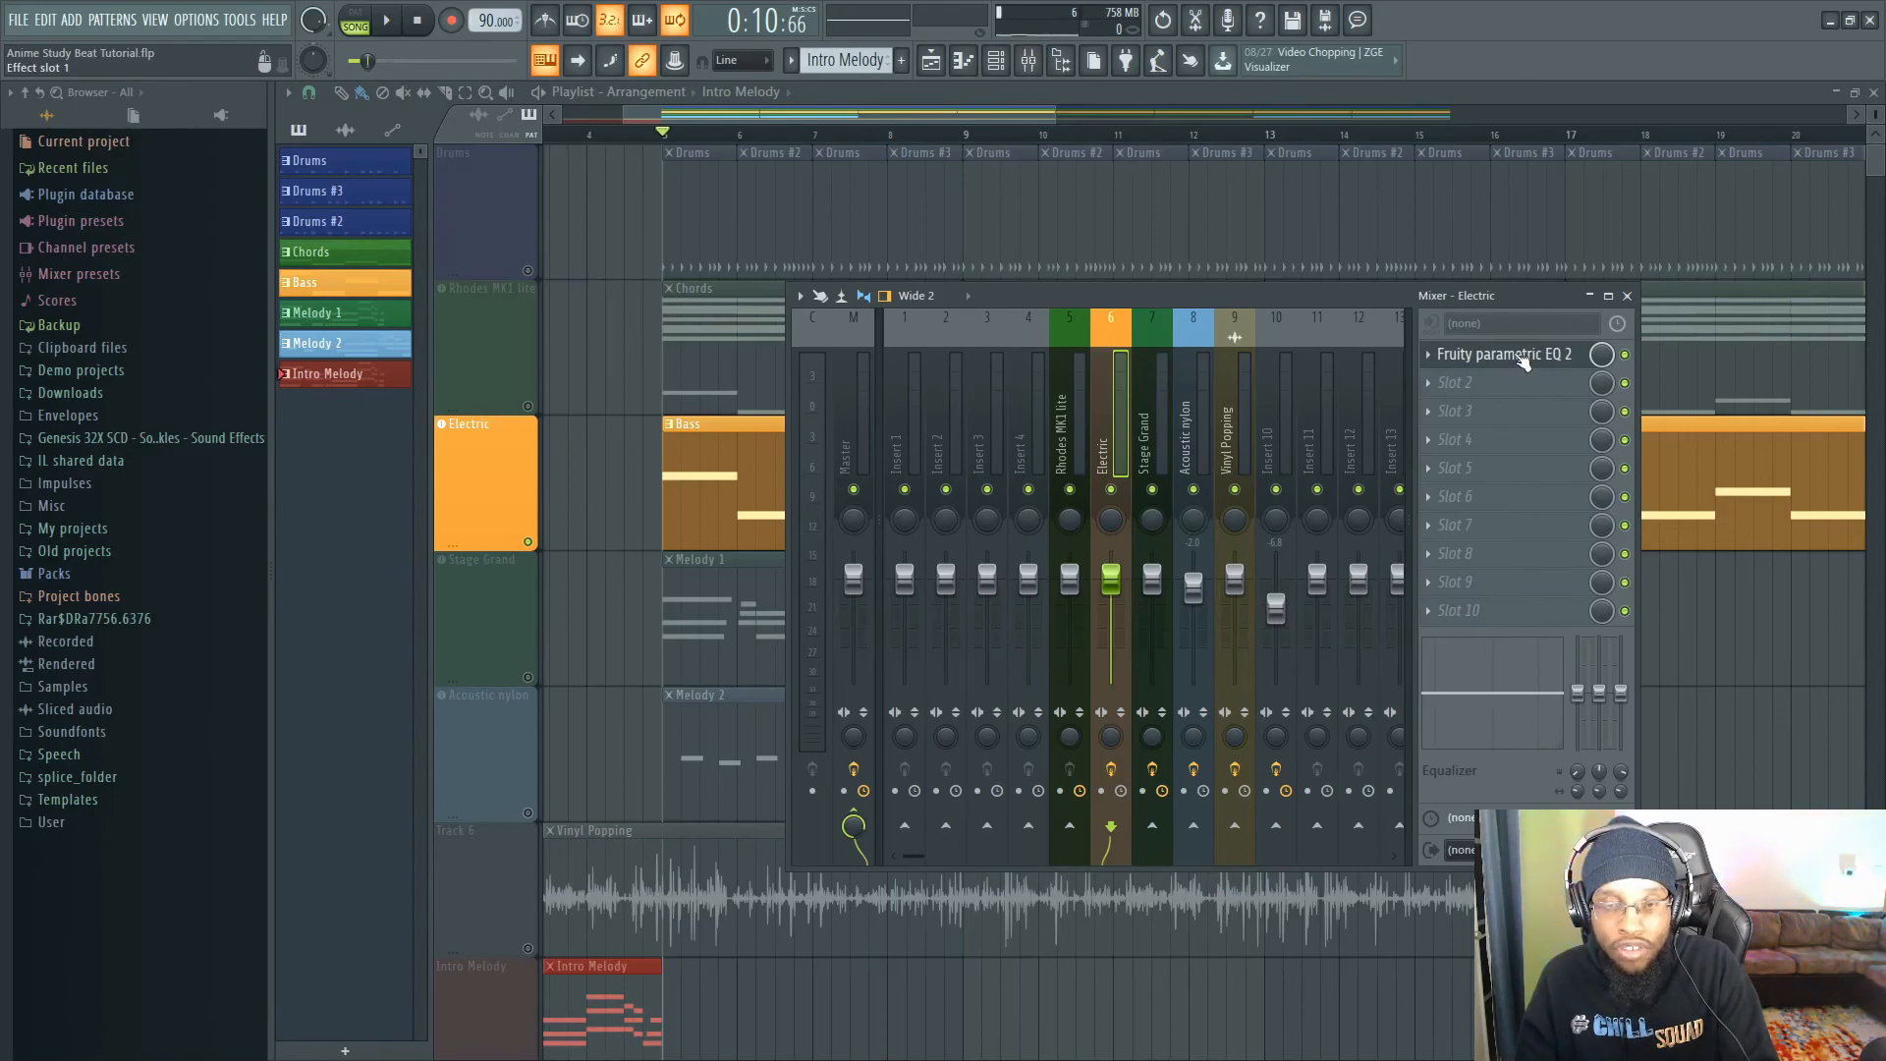
pyautogui.press('space')
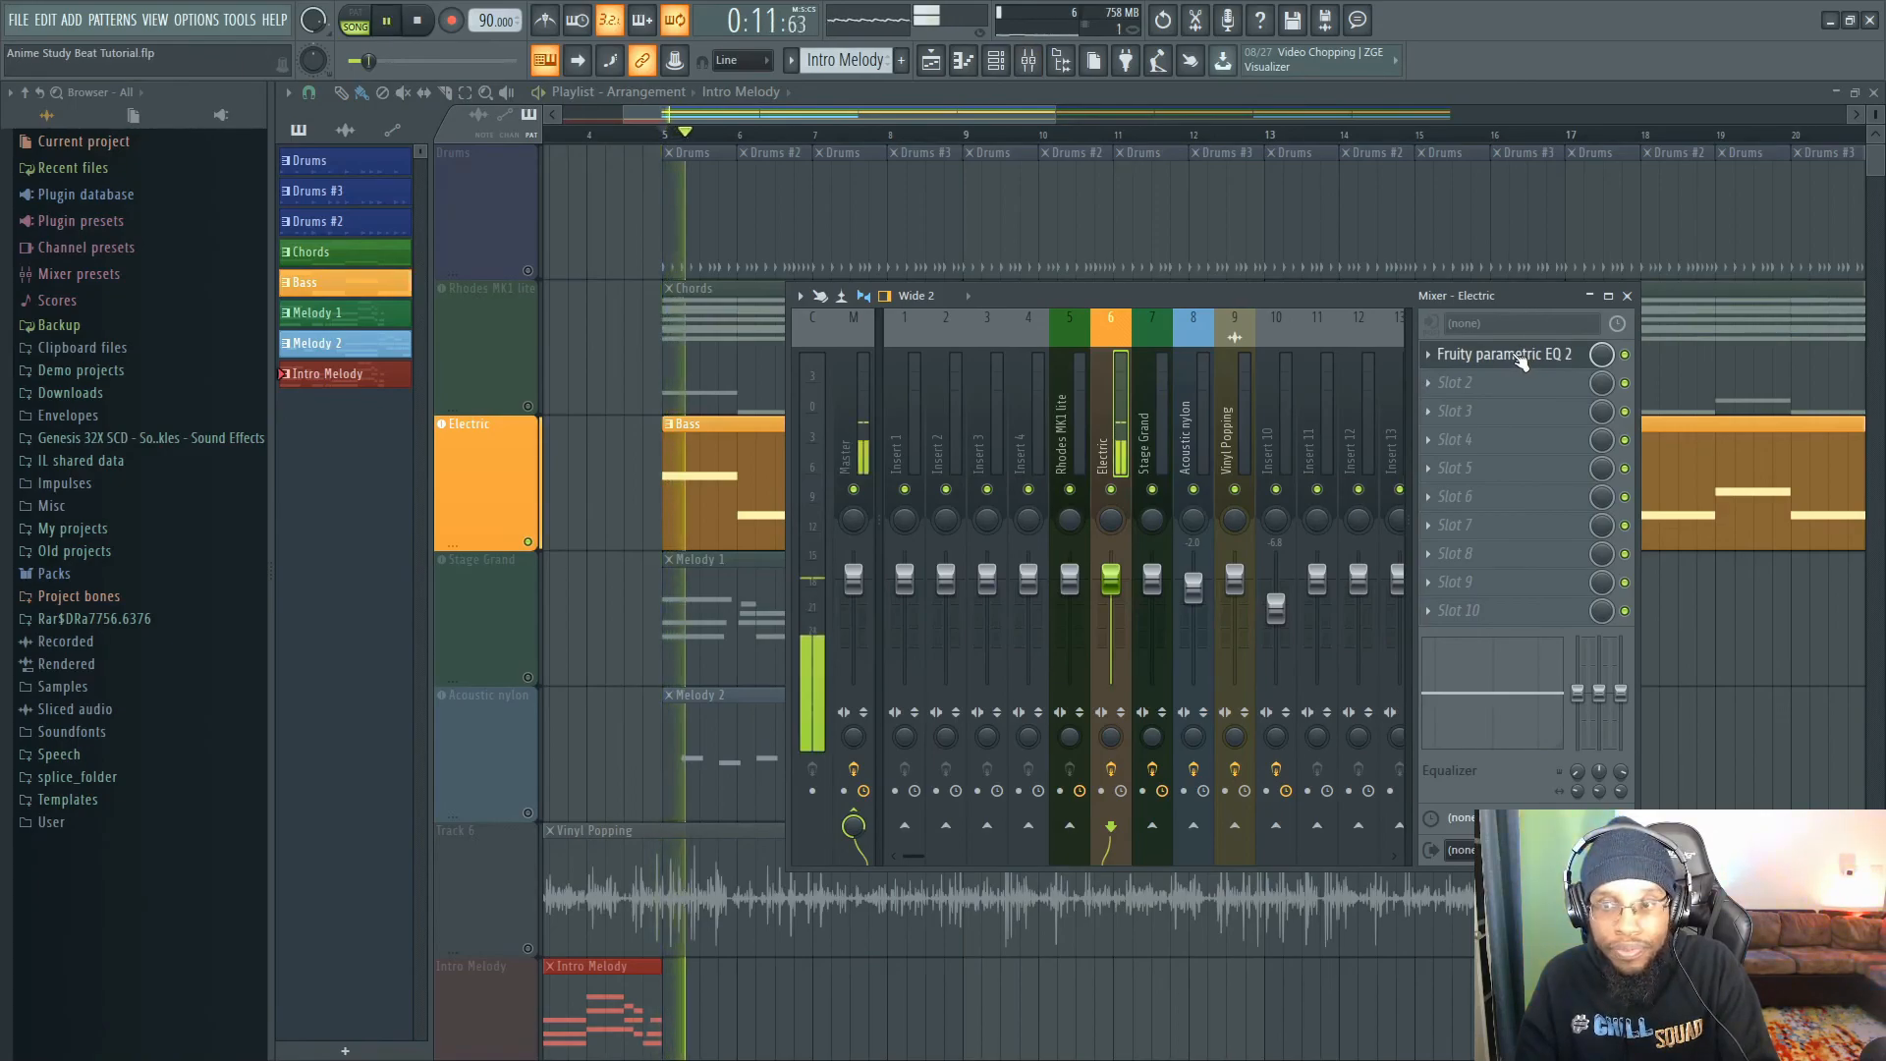
pyautogui.click(1520, 357)
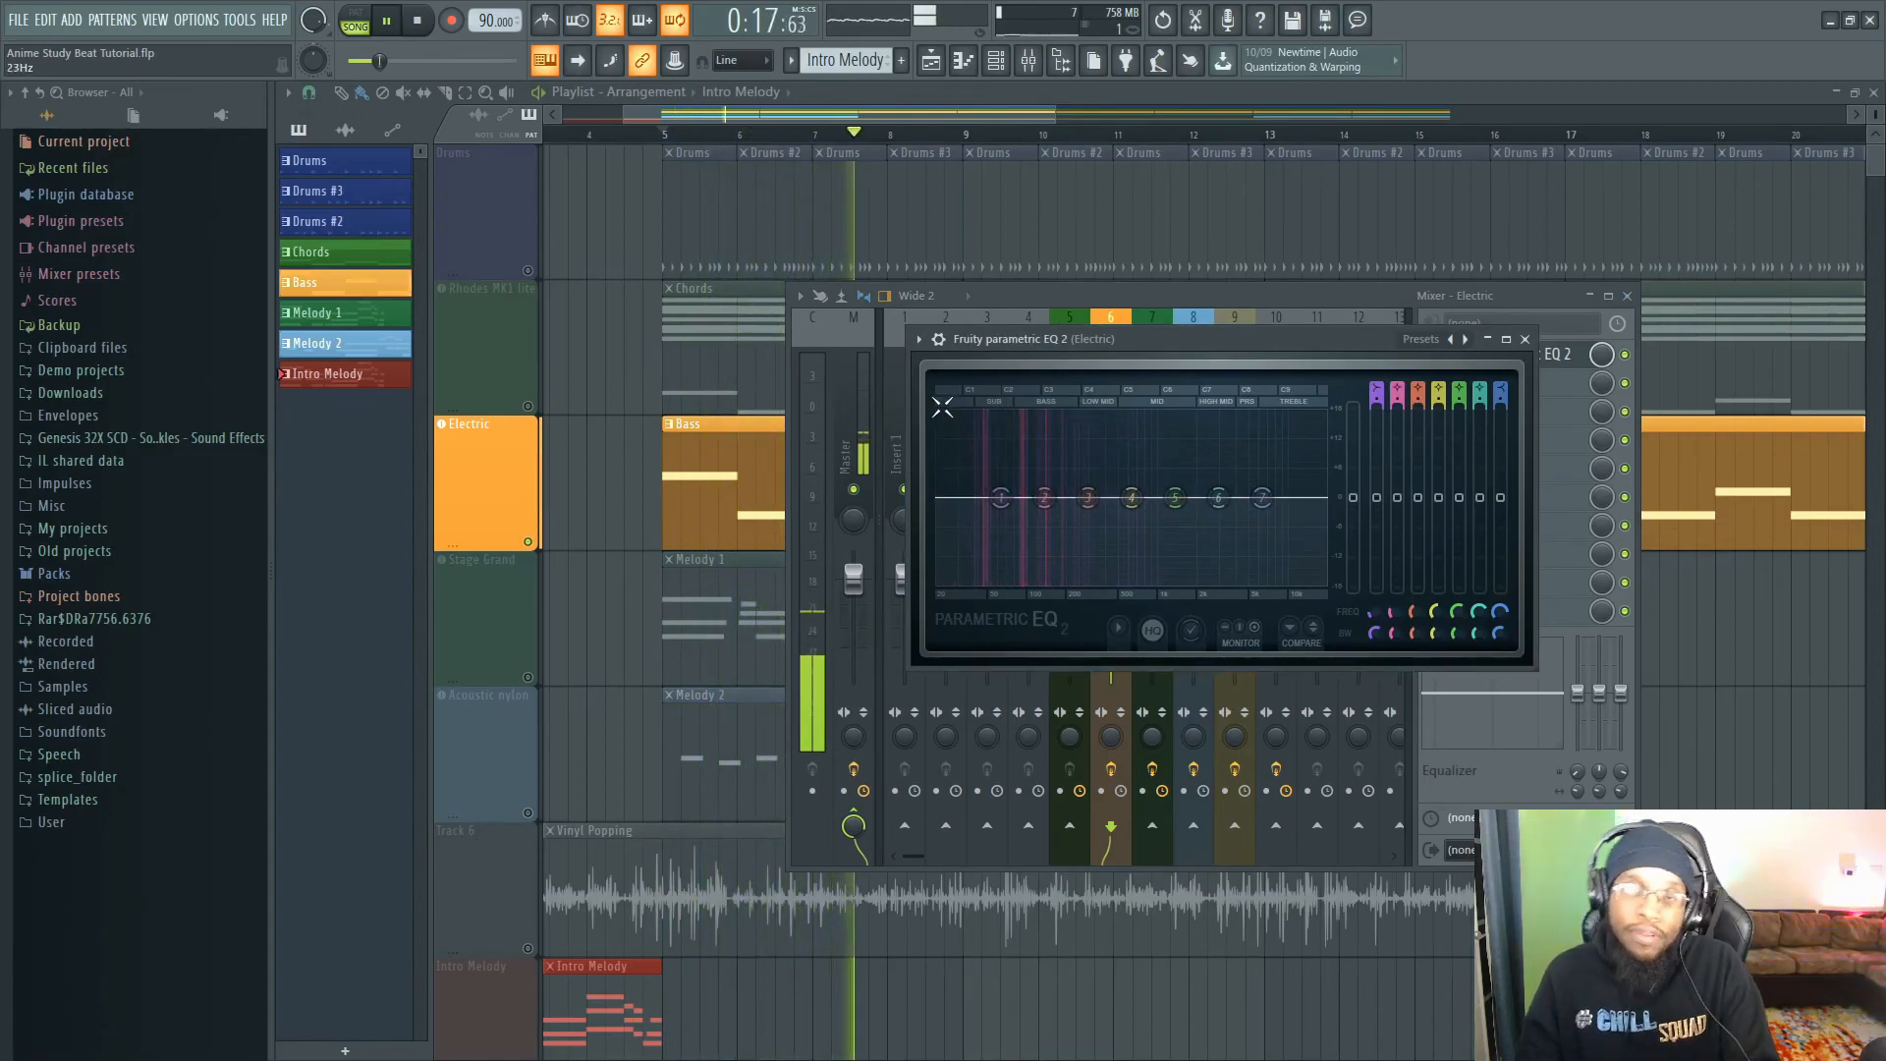
pyautogui.press('space')
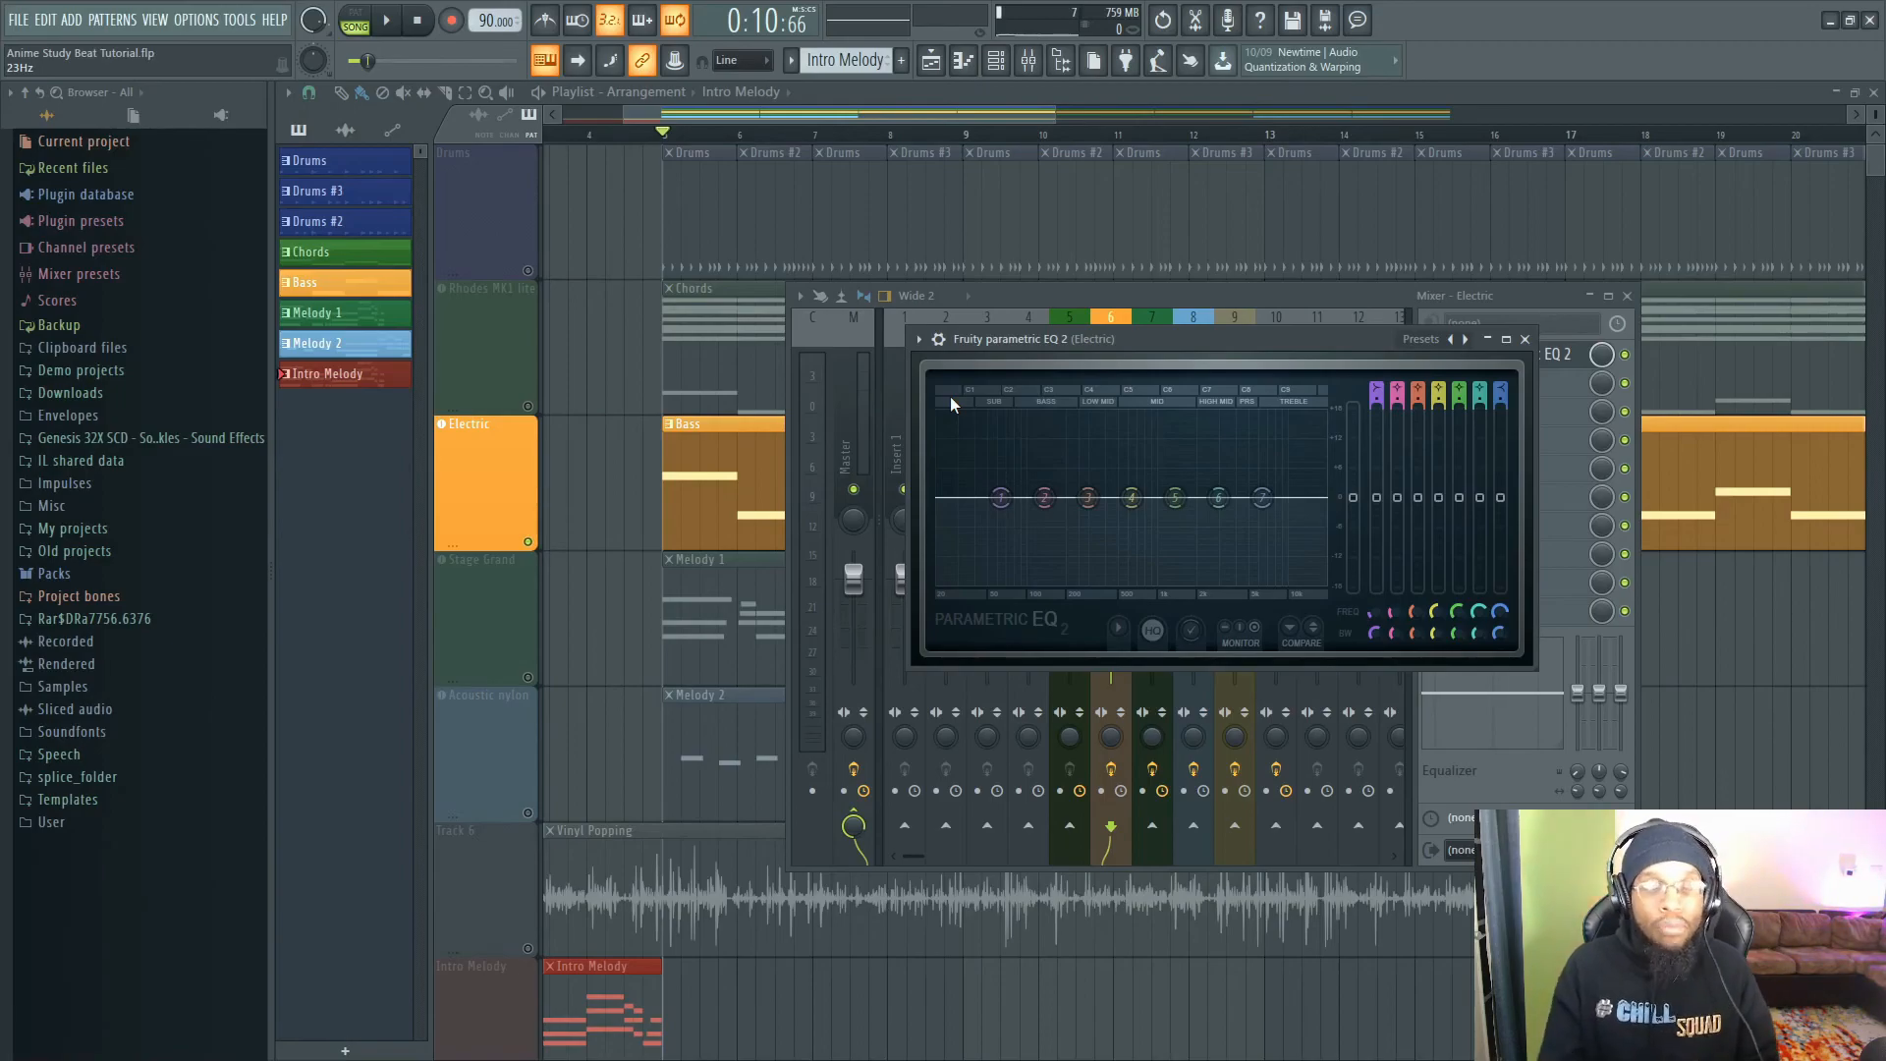
# - Boost bands 1 and 2 of the Electric EQ moderately and cut bands 6 and 7 to -18 dB
pyautogui.moveTo(1376, 497); pyautogui.dragTo(1503, 587)
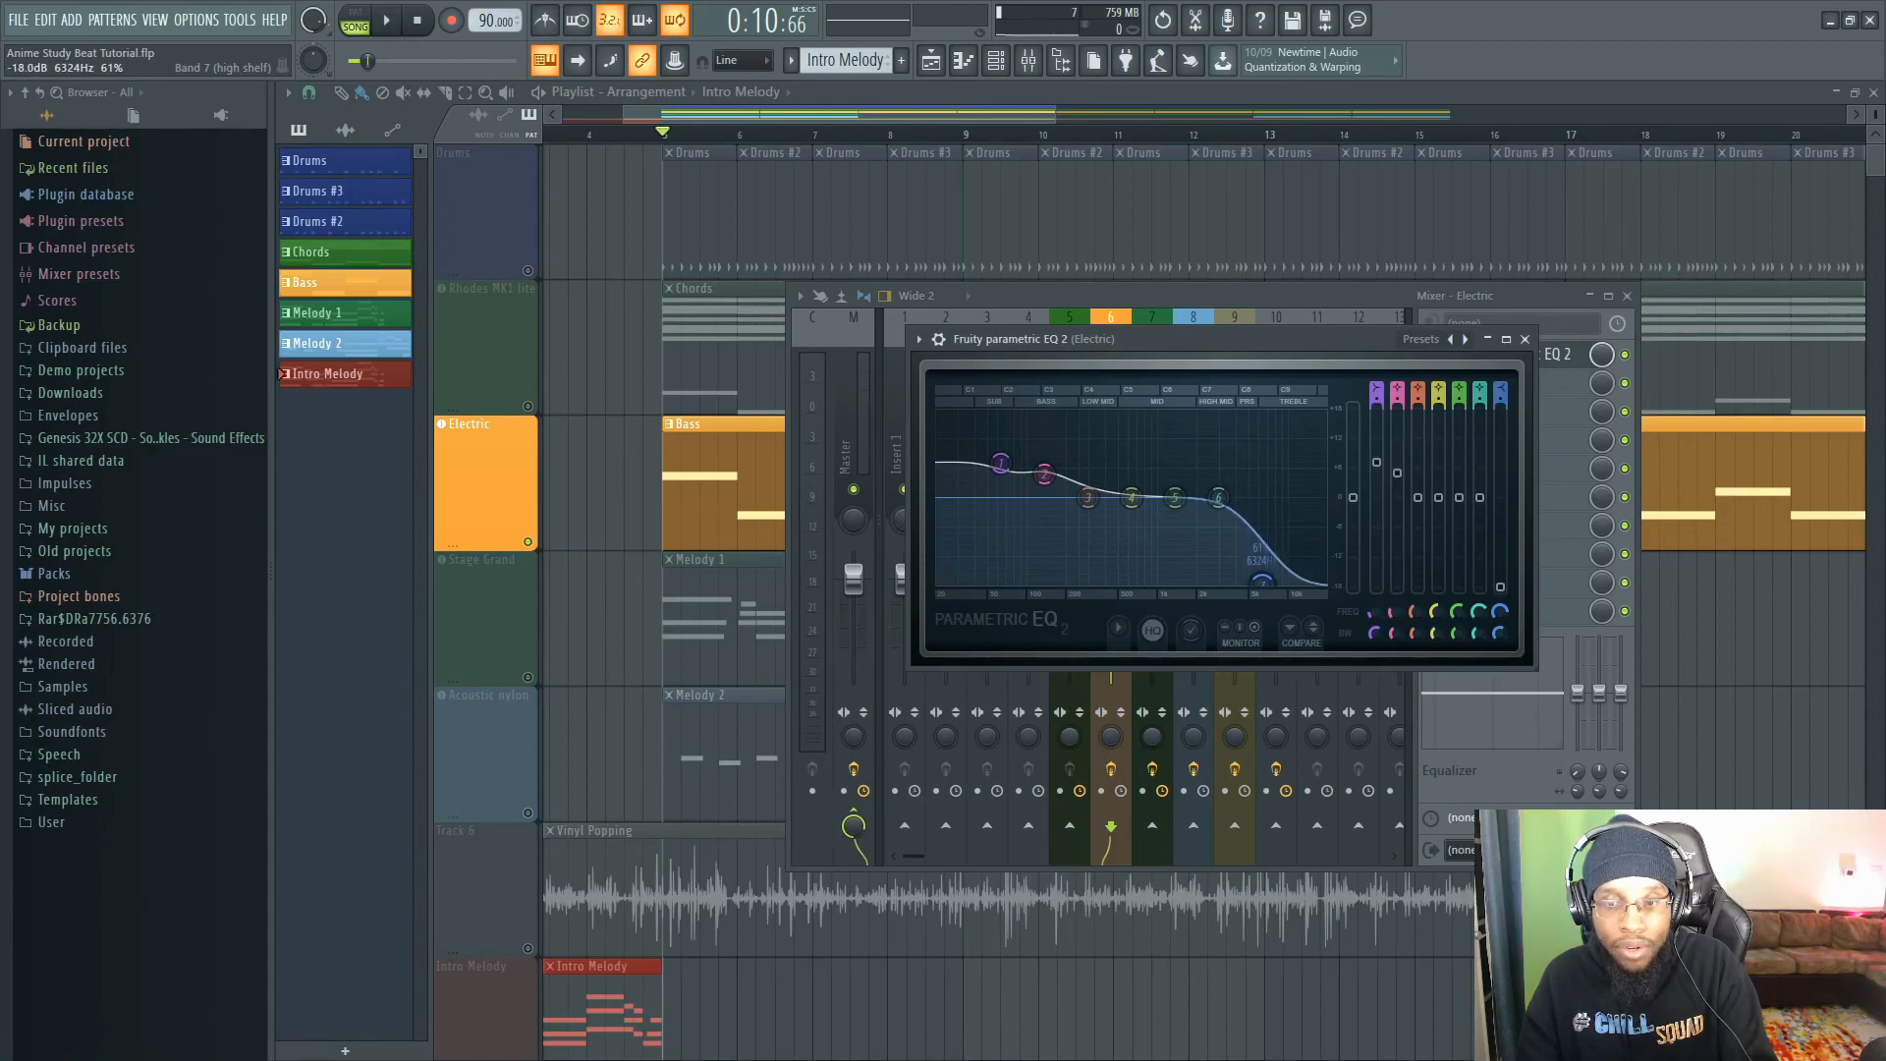
pyautogui.moveTo(1218, 498); pyautogui.dragTo(1217, 582)
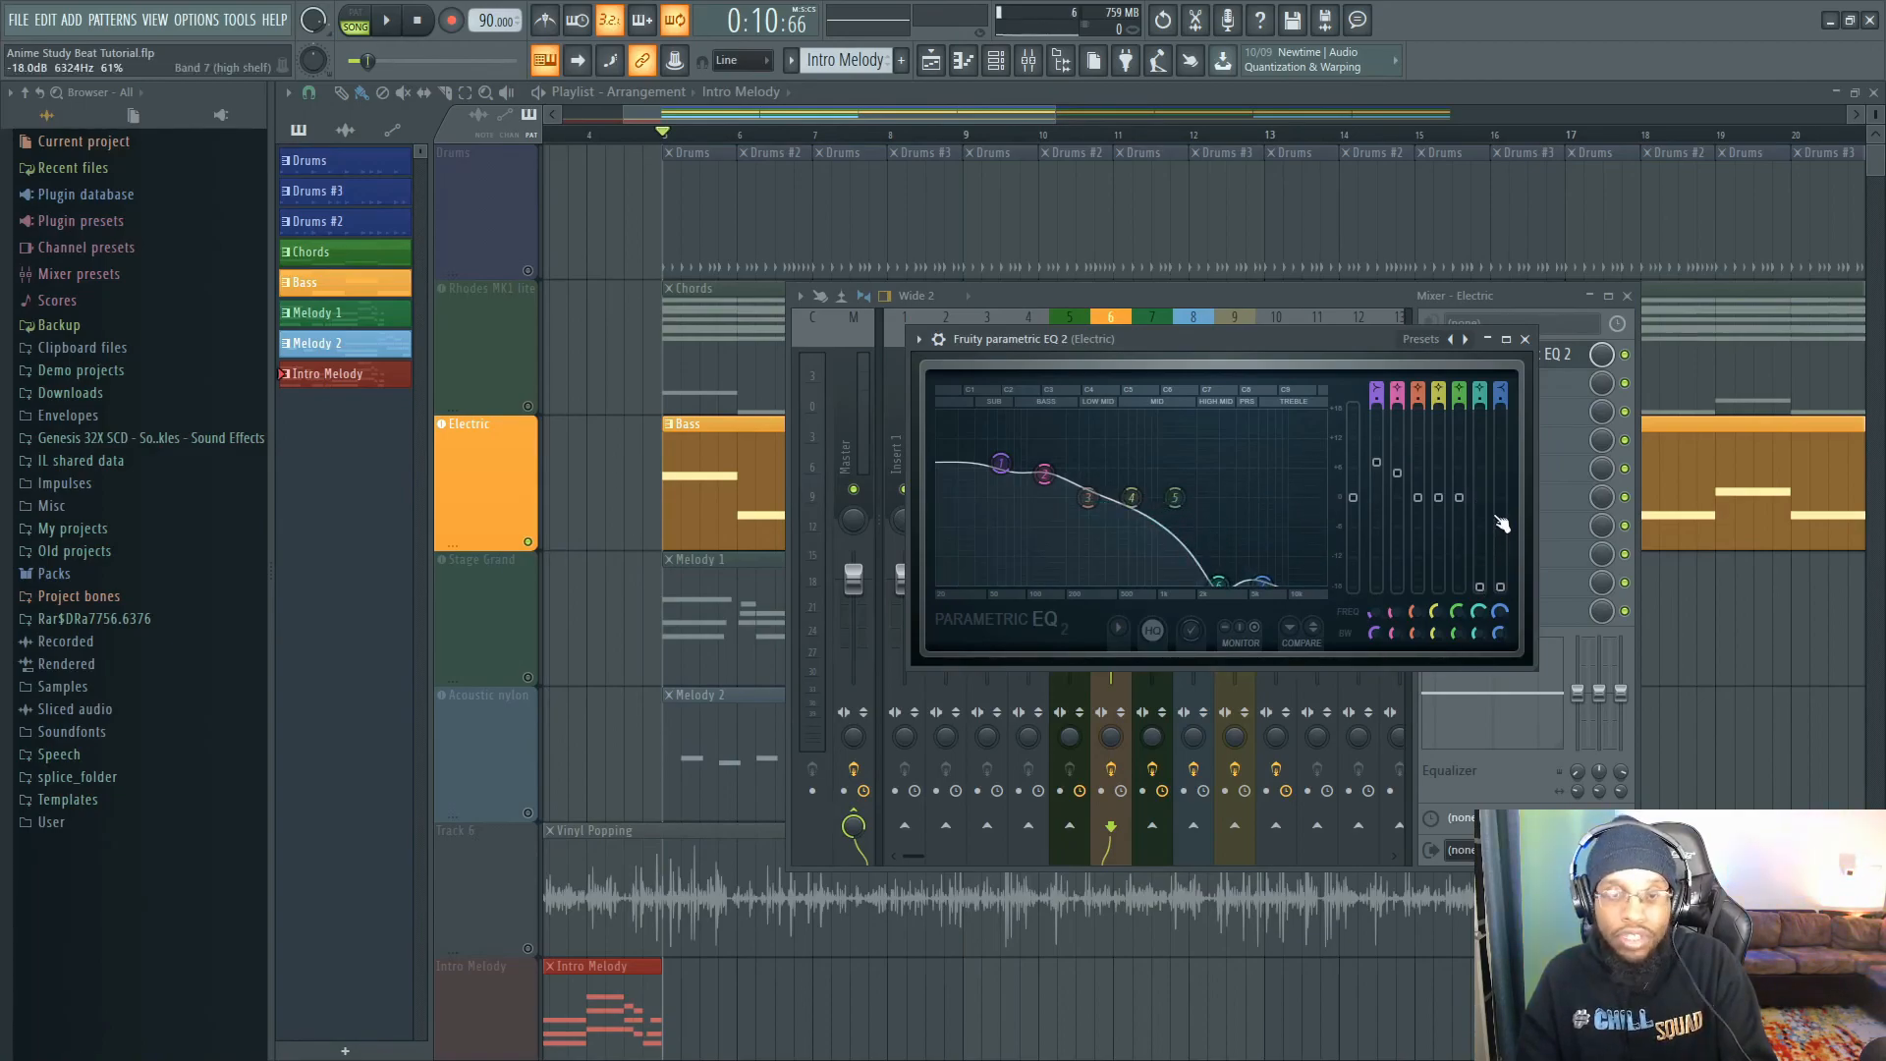
# - Boost band 3 of the Electric EQ slightly while the soloed bass plays, and stop playback
pyautogui.press('space')
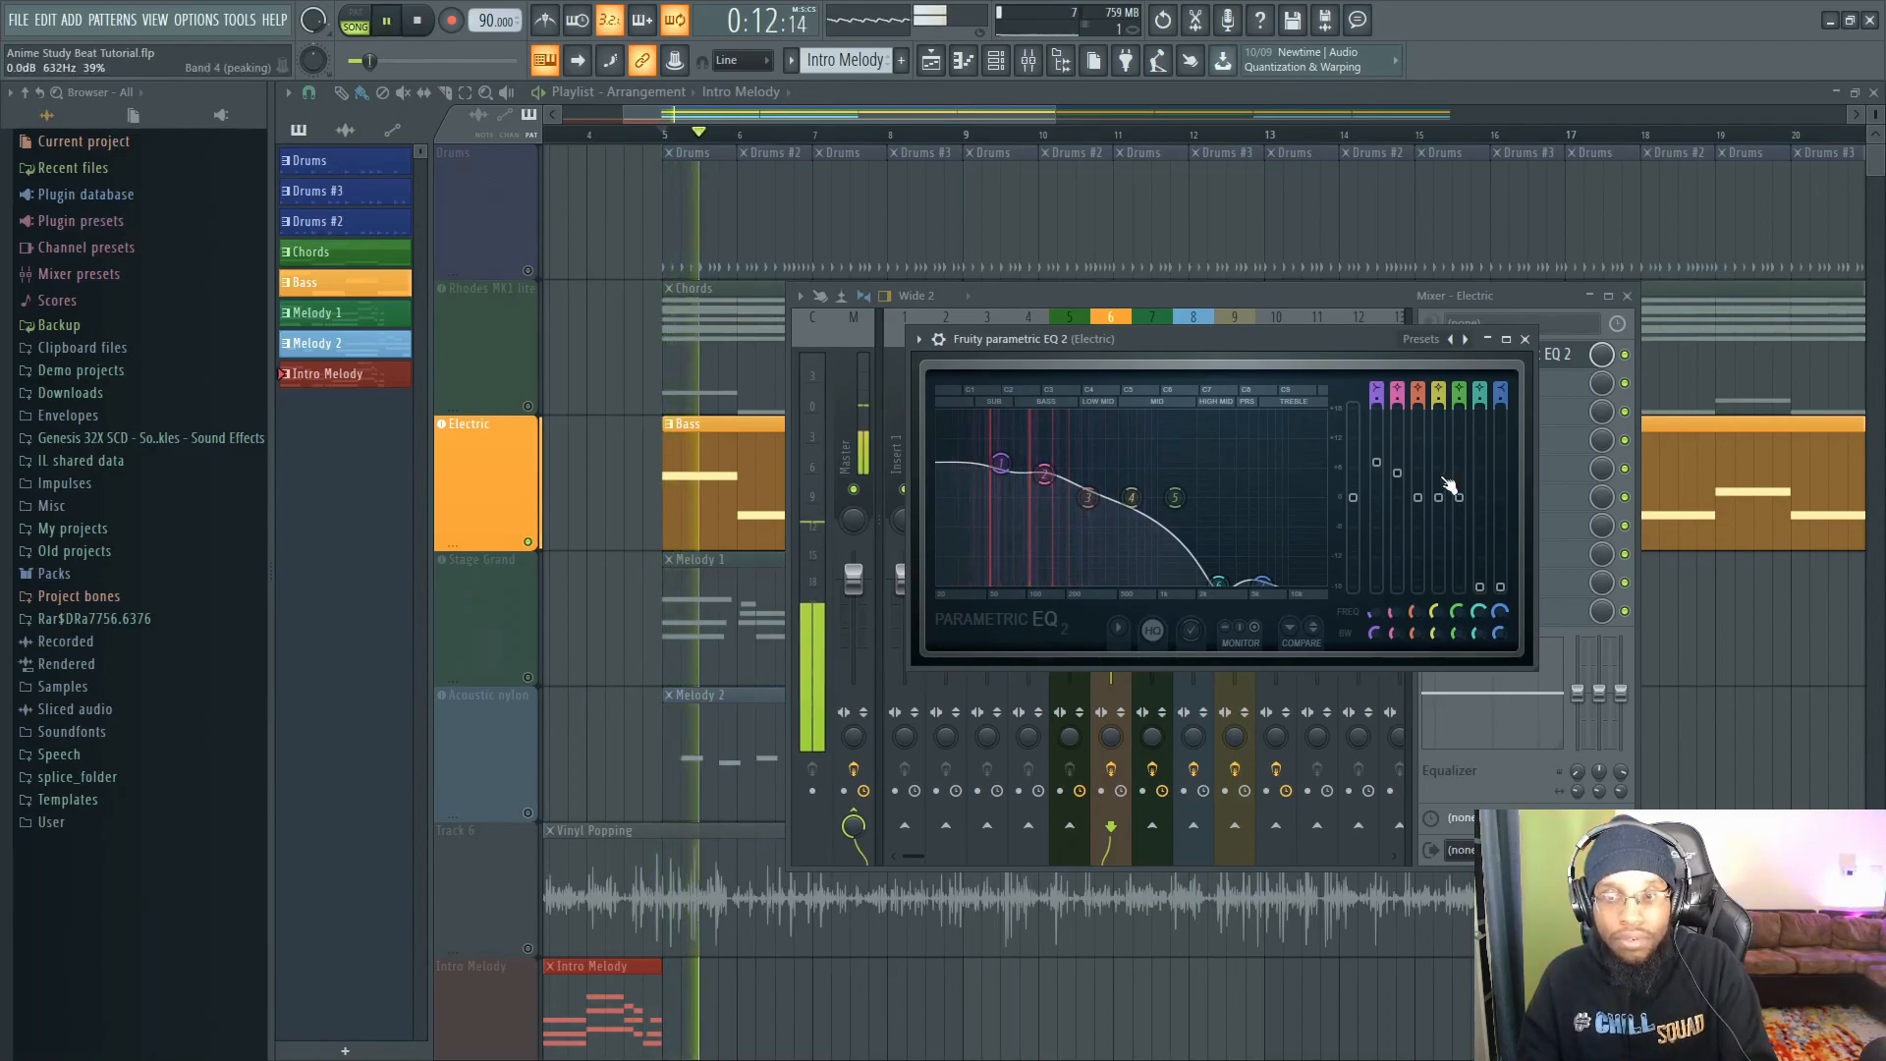
pyautogui.moveTo(1087, 498); pyautogui.dragTo(1088, 485)
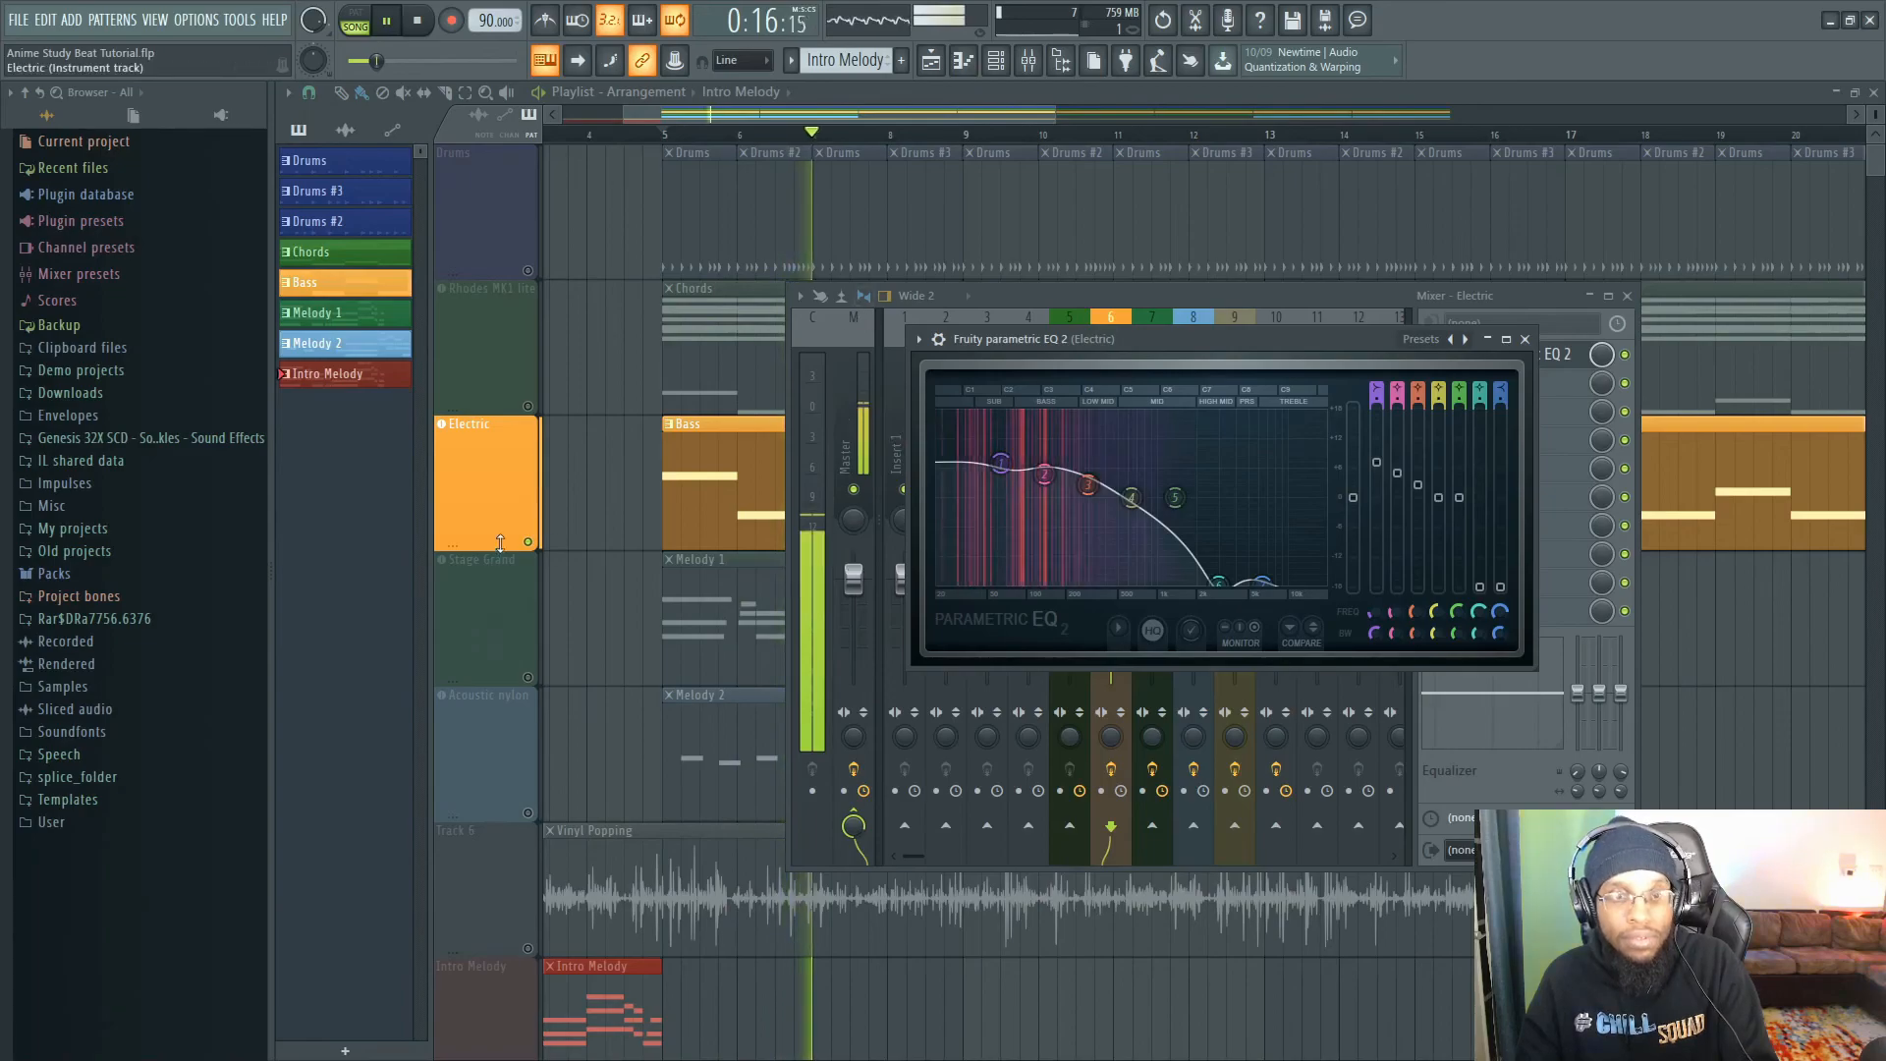
pyautogui.press('space')
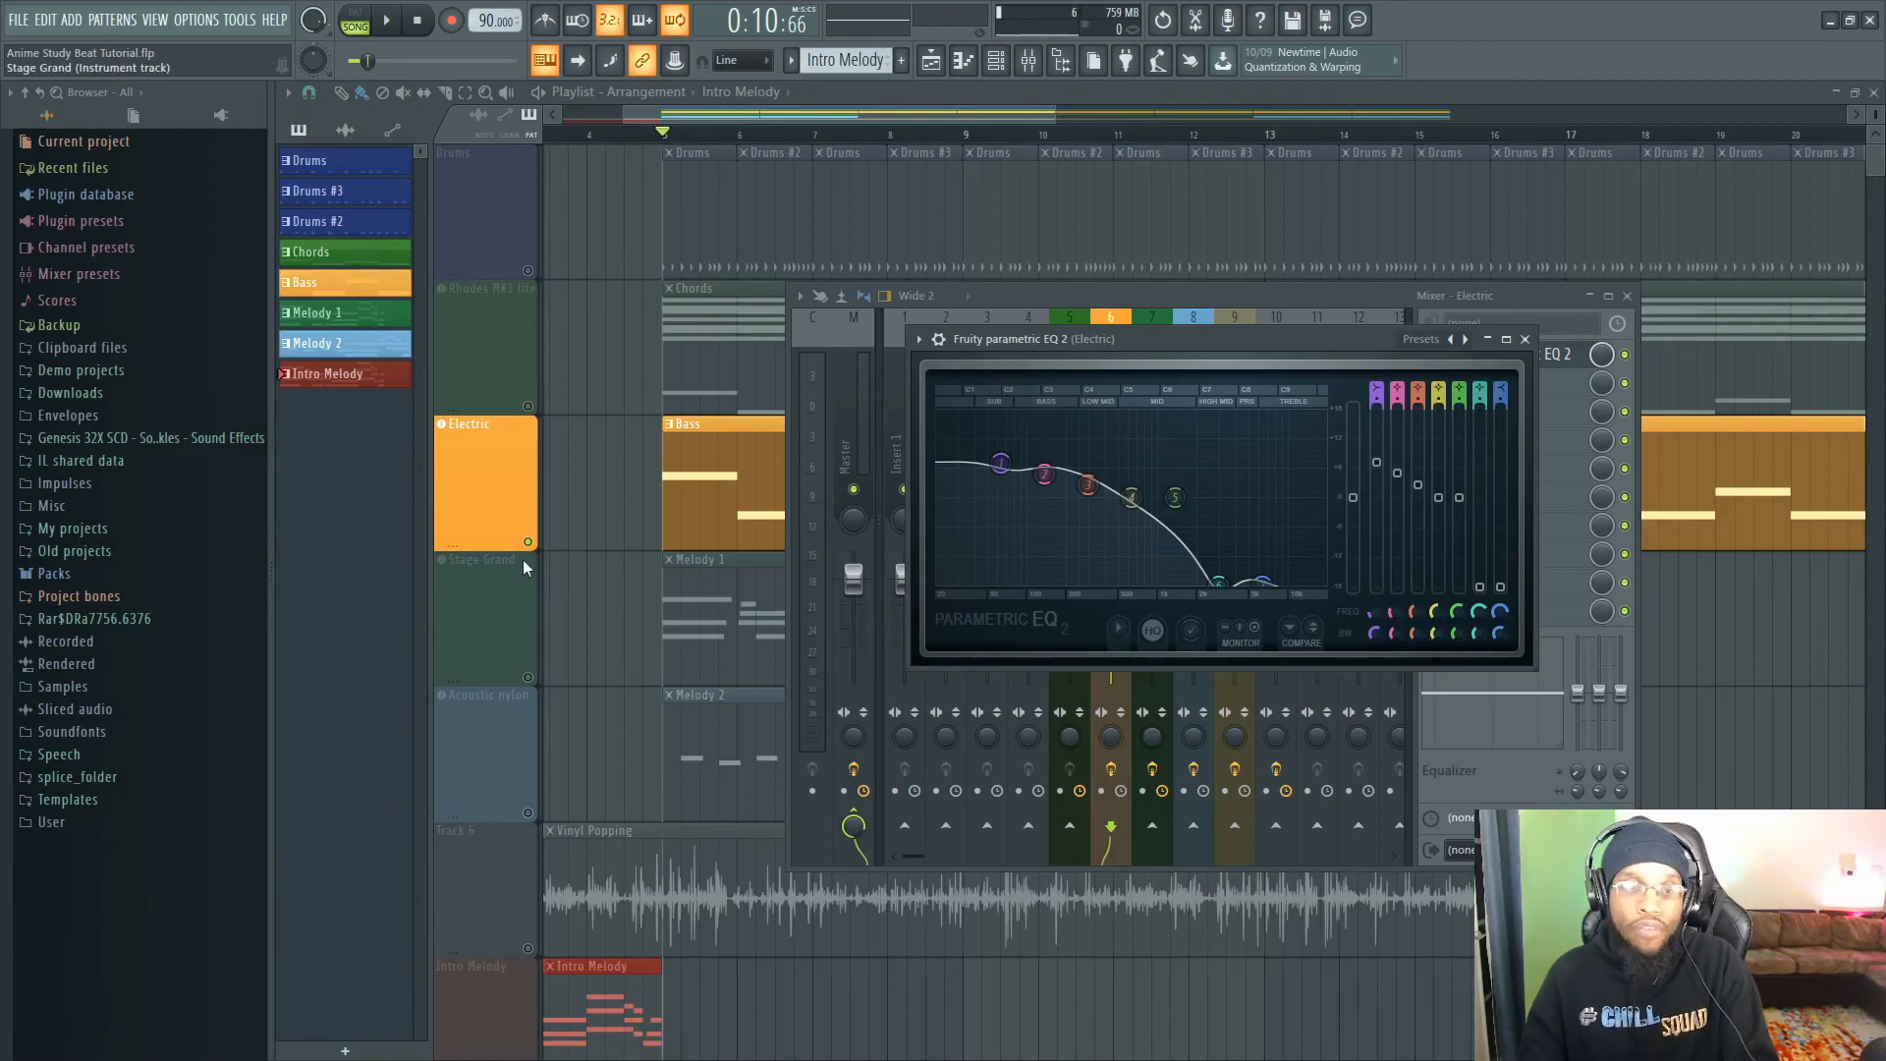
# - Unsolo the Electric playlist track and play the full arrangement from bar 5
pyautogui.rightClick(530, 545)
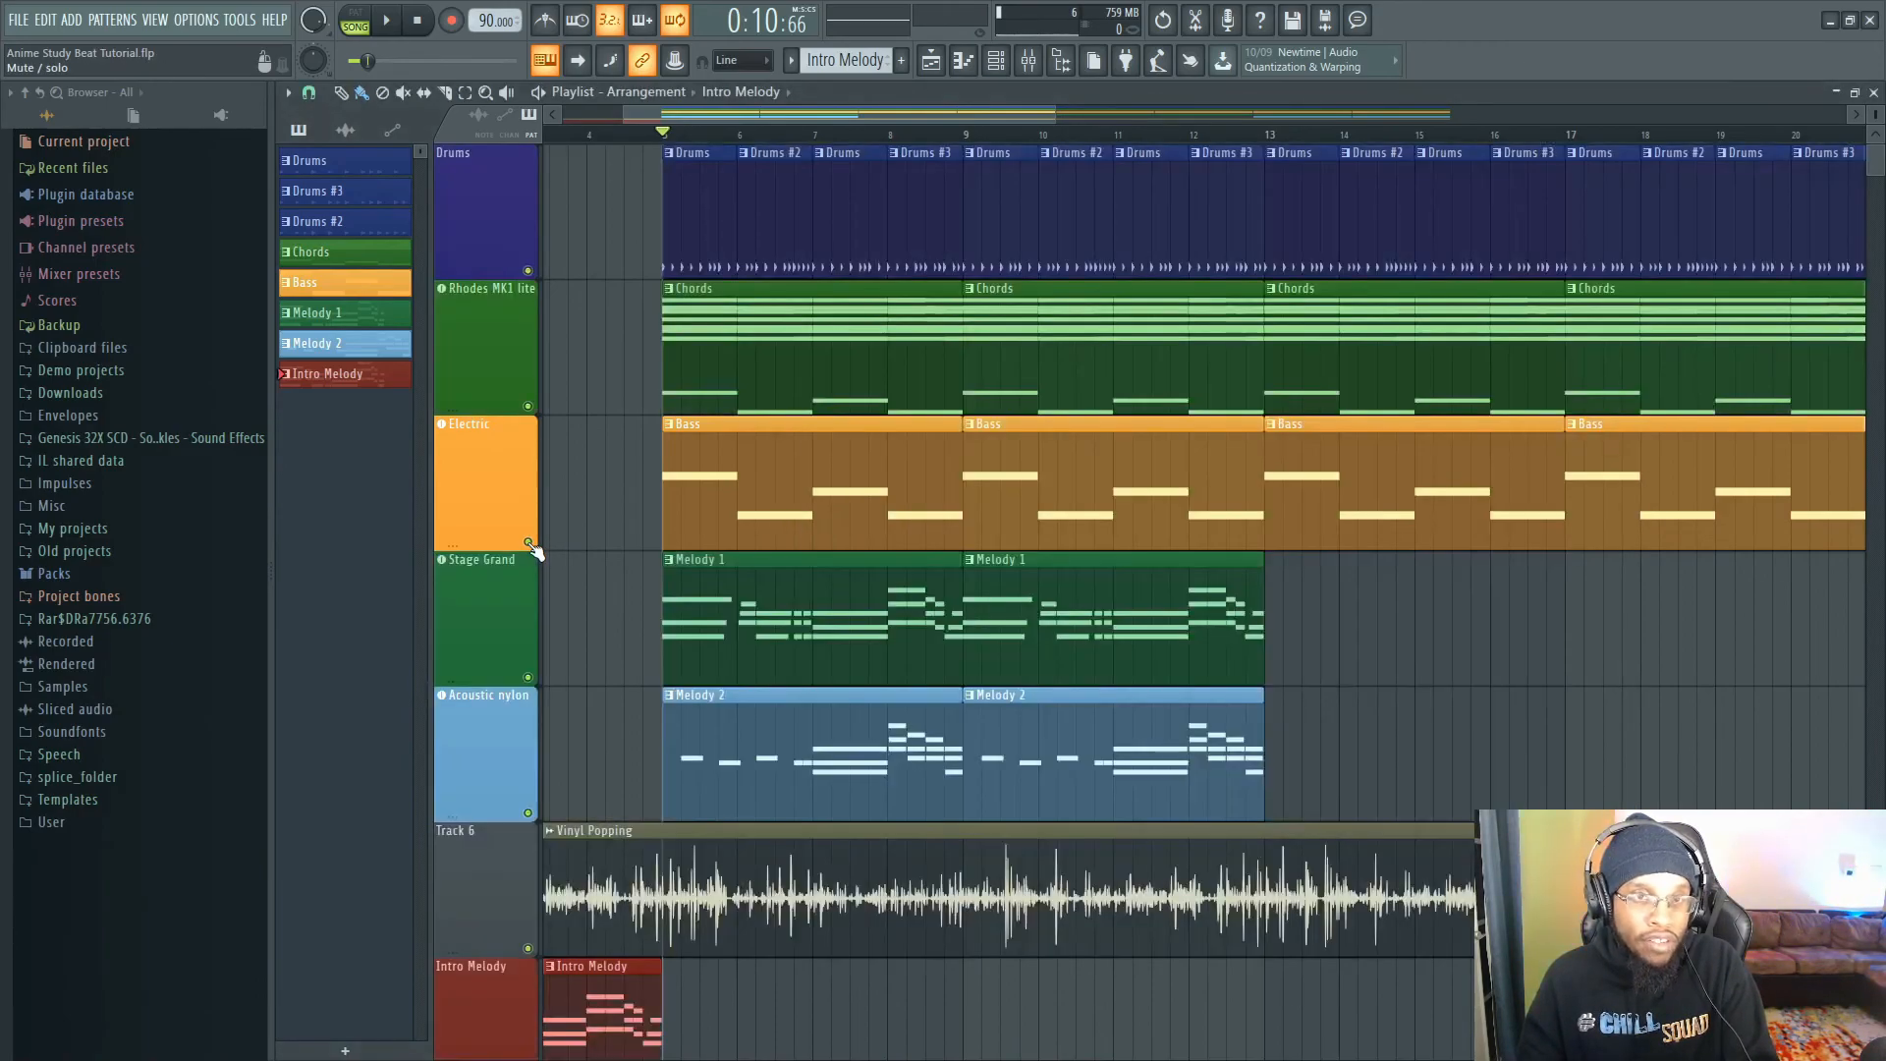
pyautogui.press('space')
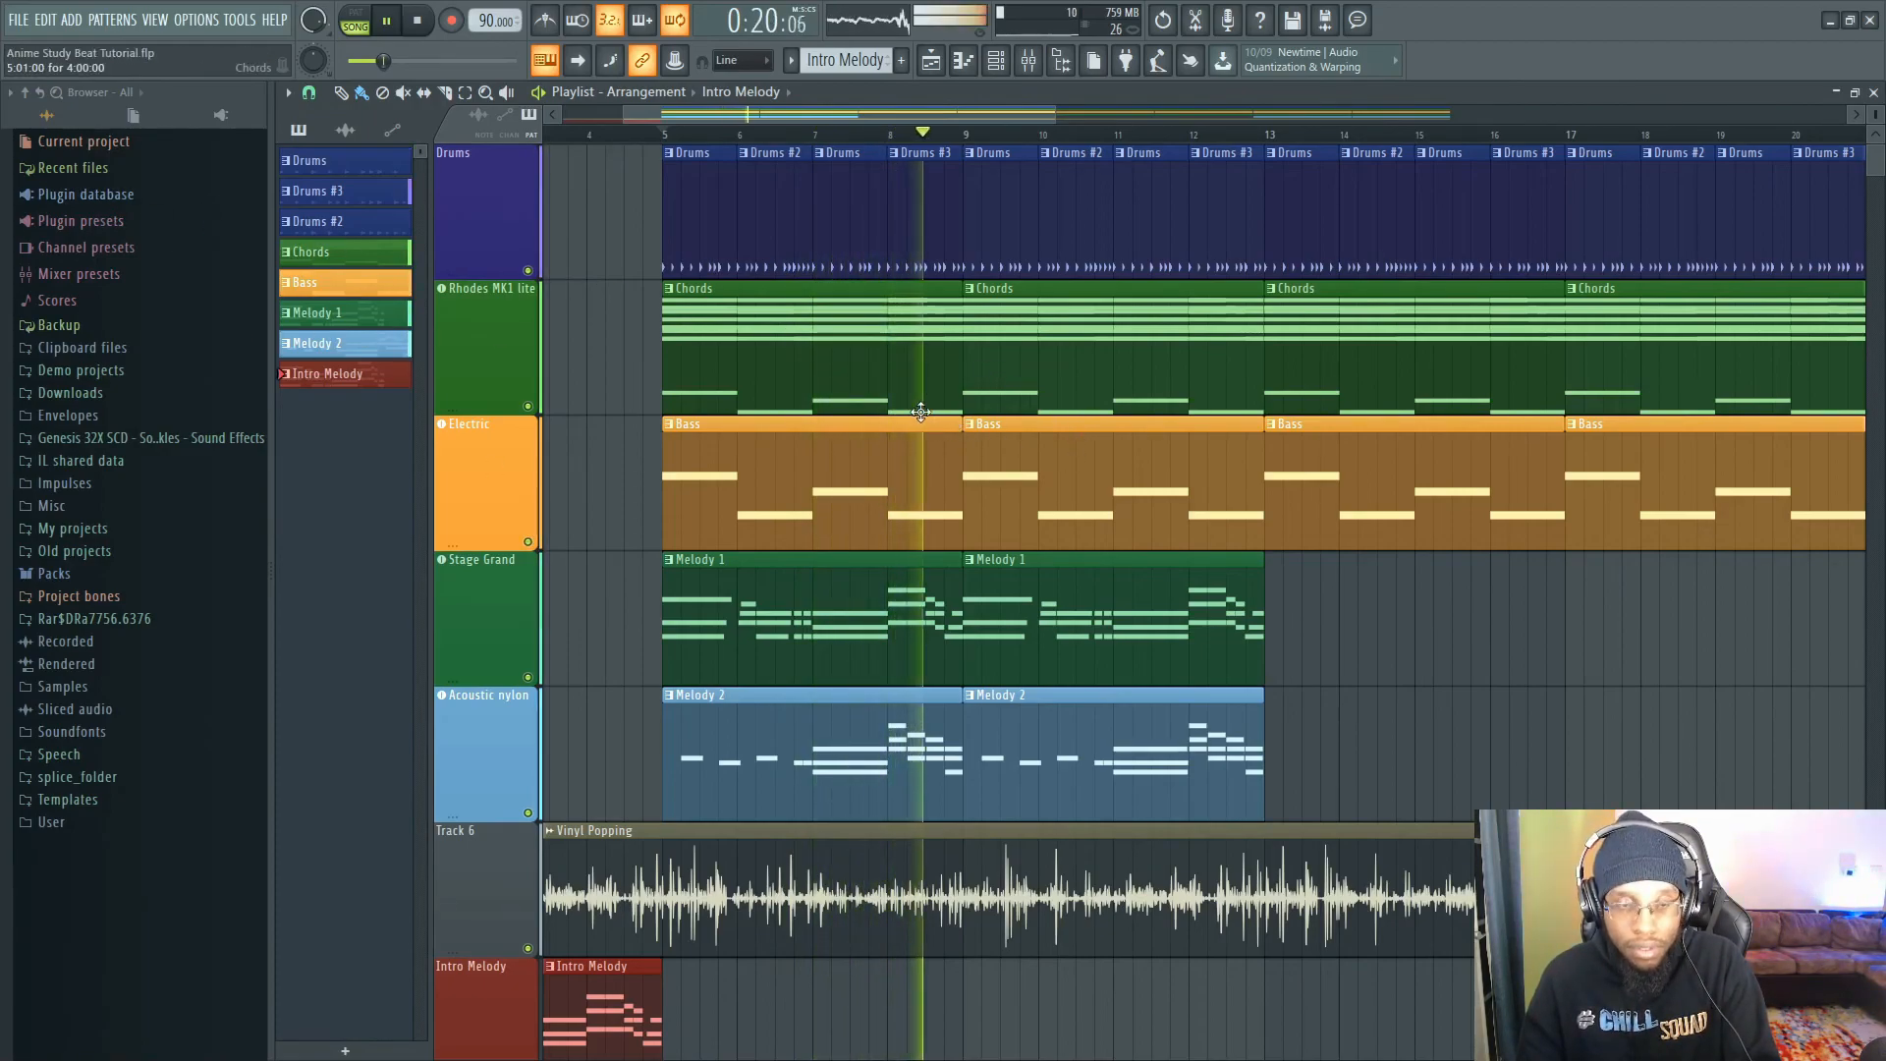
pyautogui.press('space')
# - Lower the Stage Grand mixer level to -3.4 dB and Acoustic nylon to about -2 dB during playback
pyautogui.click(1028, 61)
pyautogui.moveTo(1159, 583); pyautogui.dragTo(1153, 593)
pyautogui.press('space')
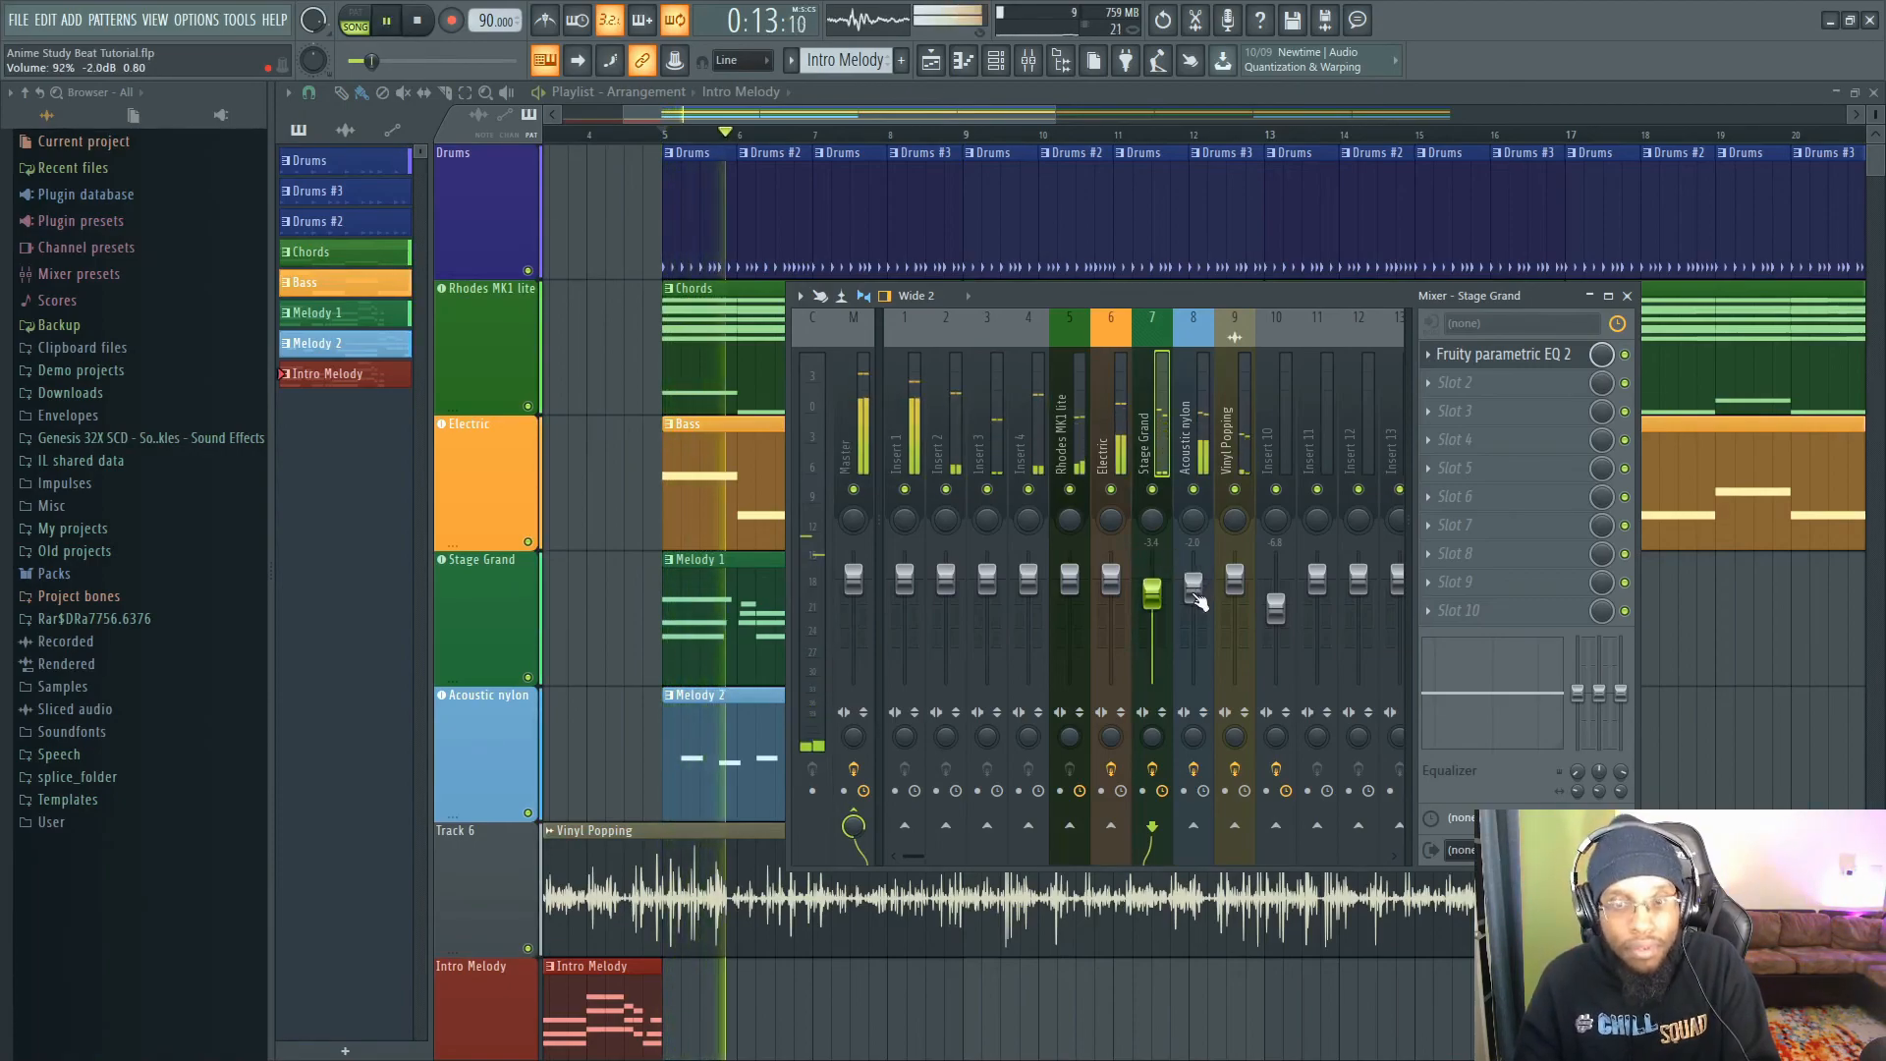
pyautogui.click(1192, 586)
pyautogui.moveTo(1192, 587); pyautogui.dragTo(1193, 590)
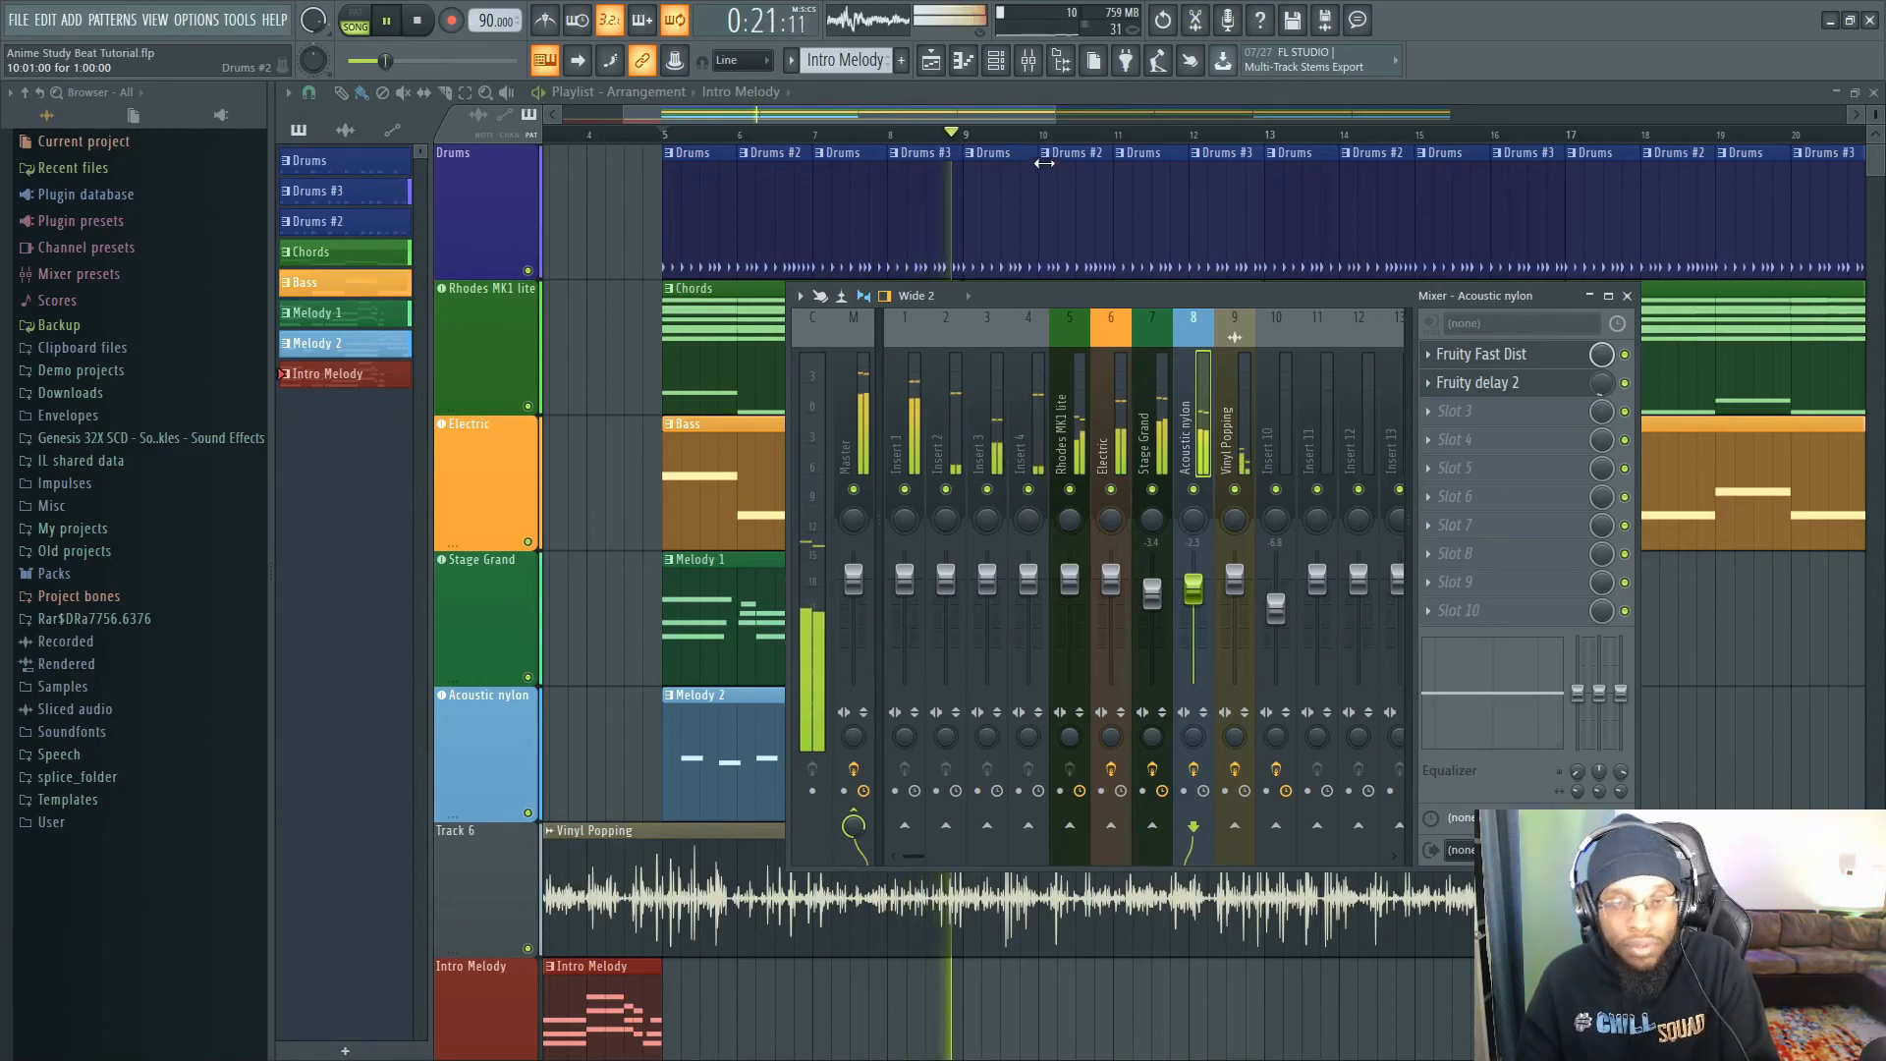
pyautogui.moveTo(1012, 112); pyautogui.dragTo(1022, 114)
pyautogui.press('space')
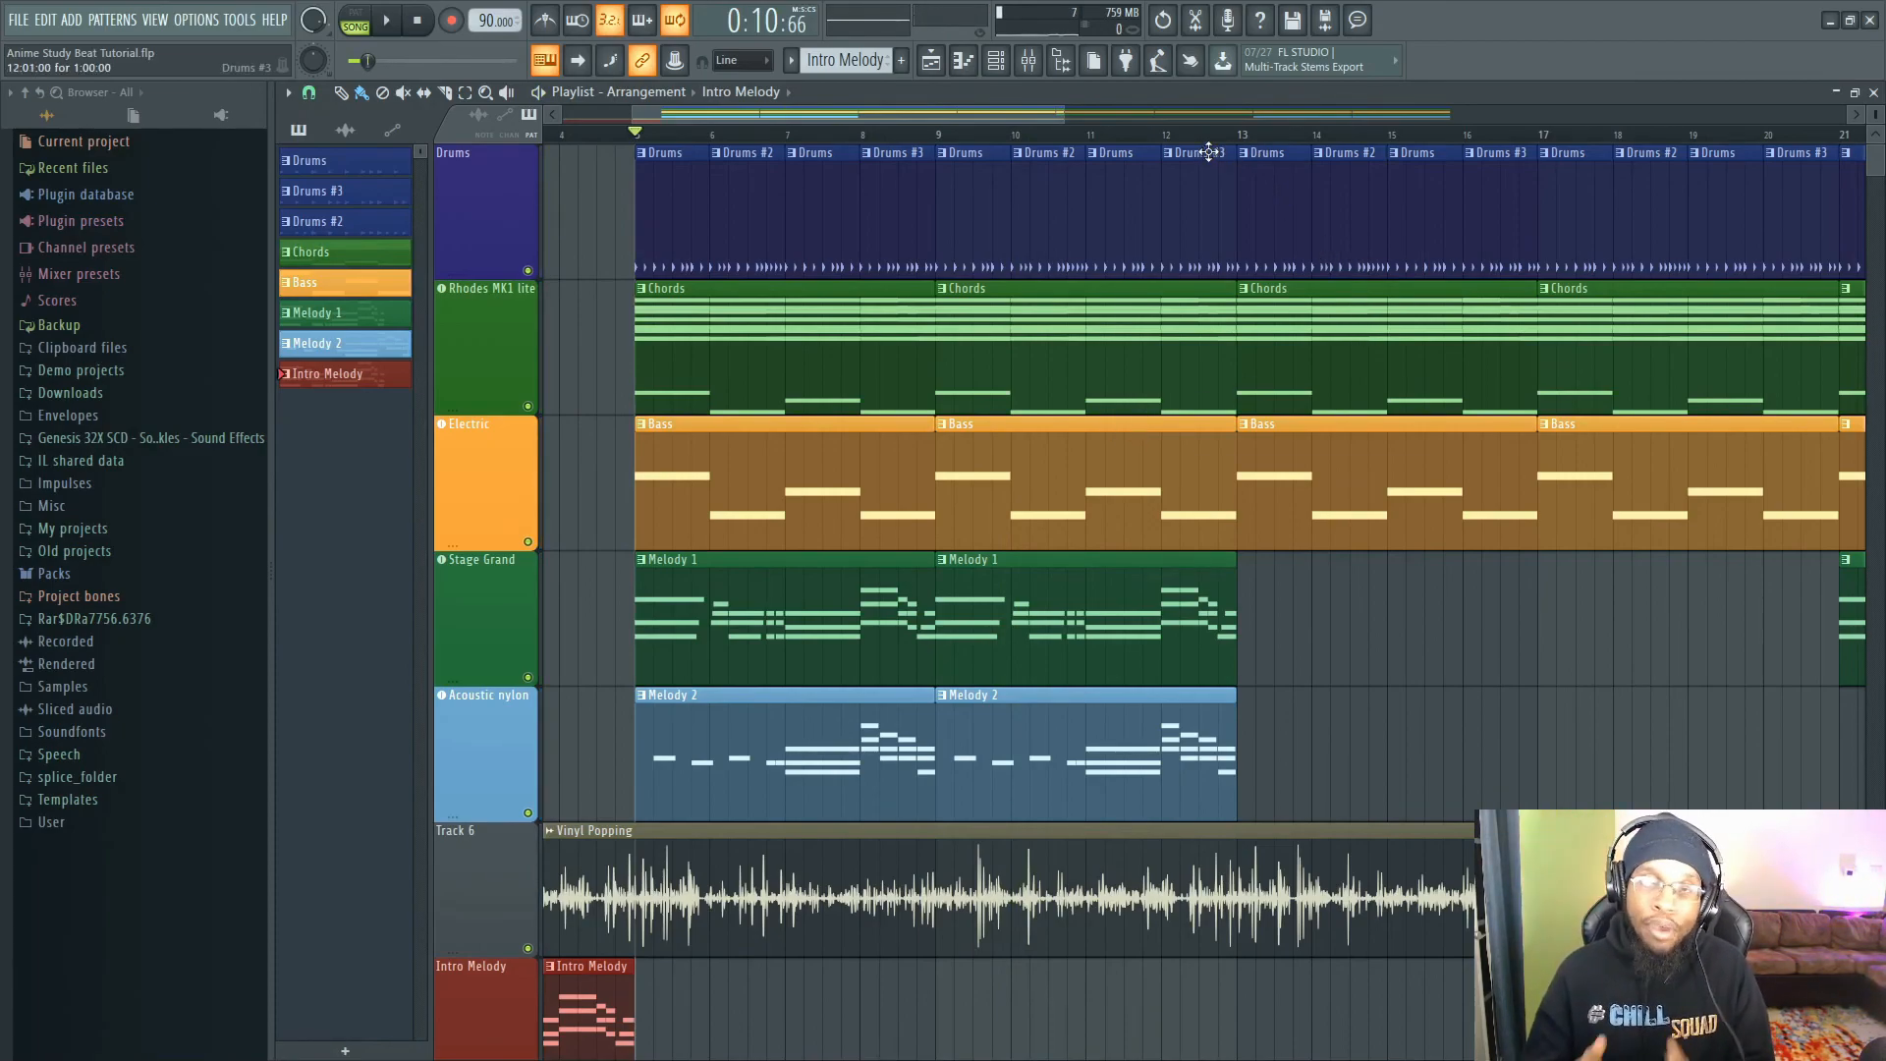
# - Play the arrangement from bar 13 to listen to the section without melodies
pyautogui.click(1240, 135)
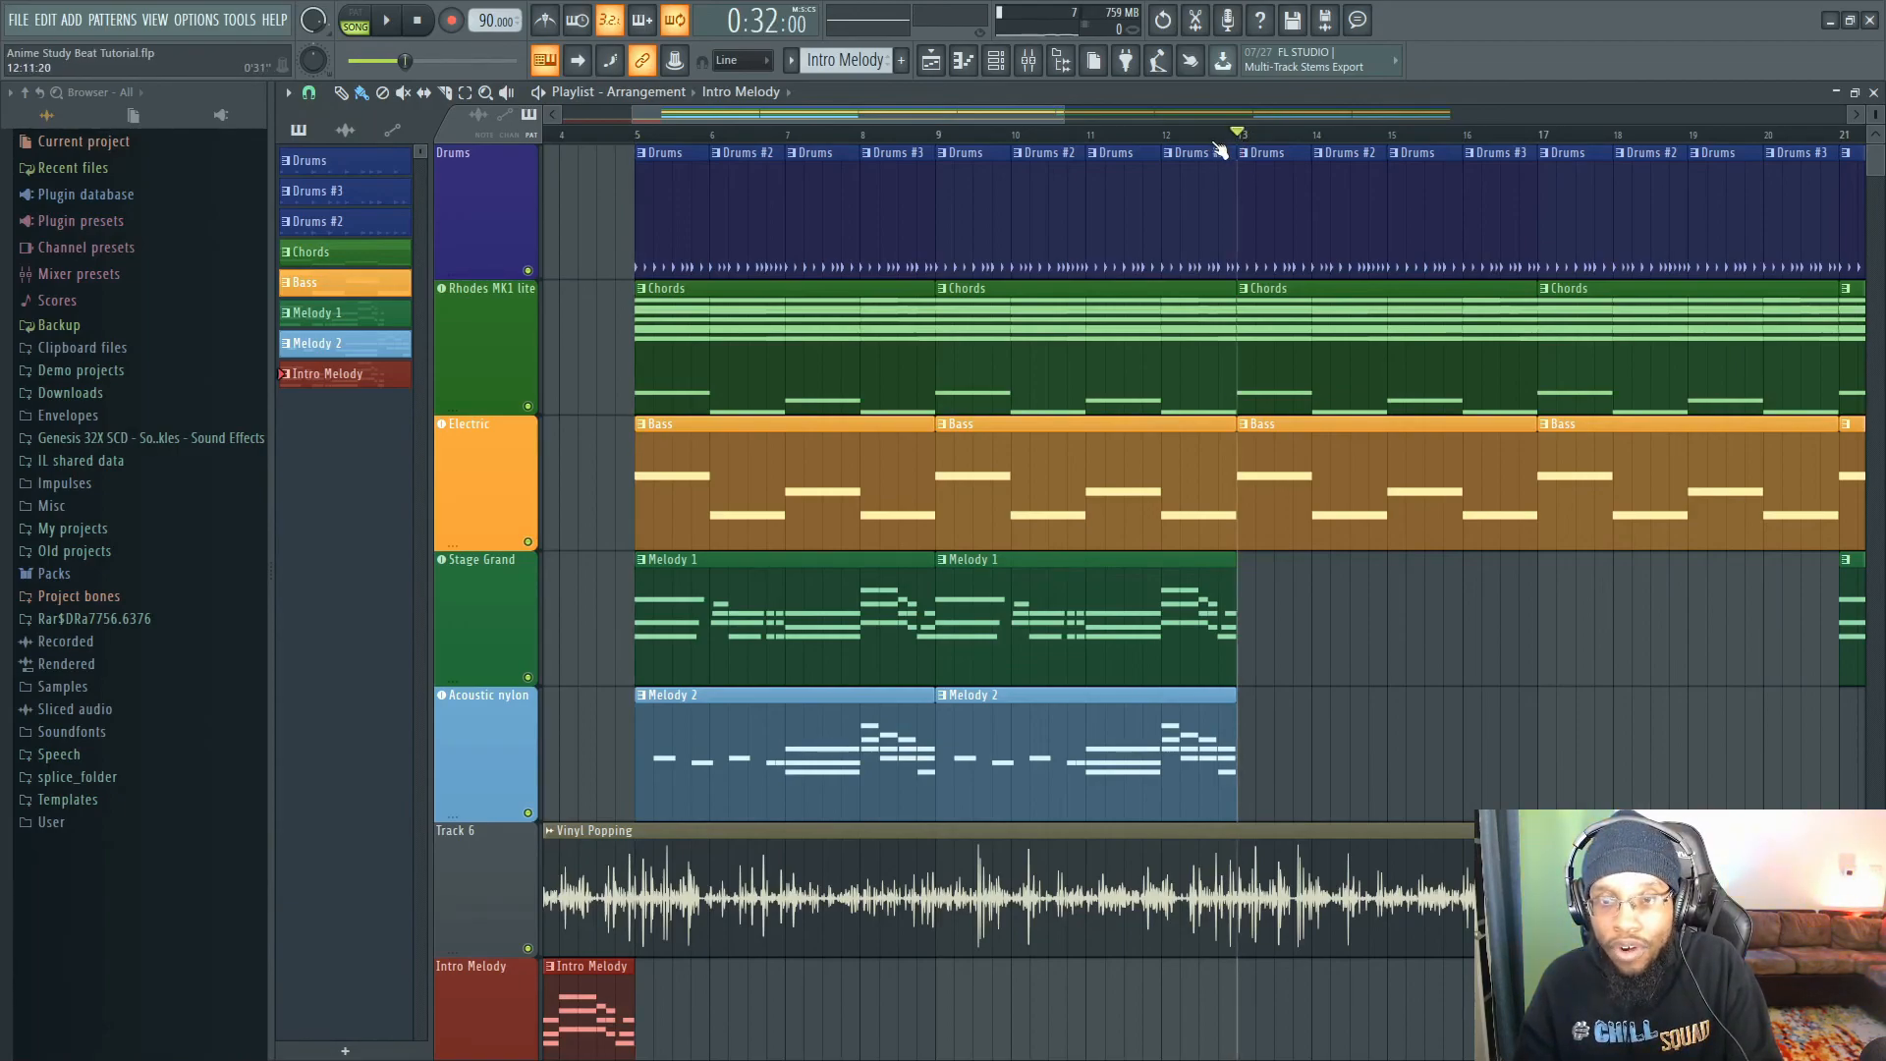
pyautogui.press('space')
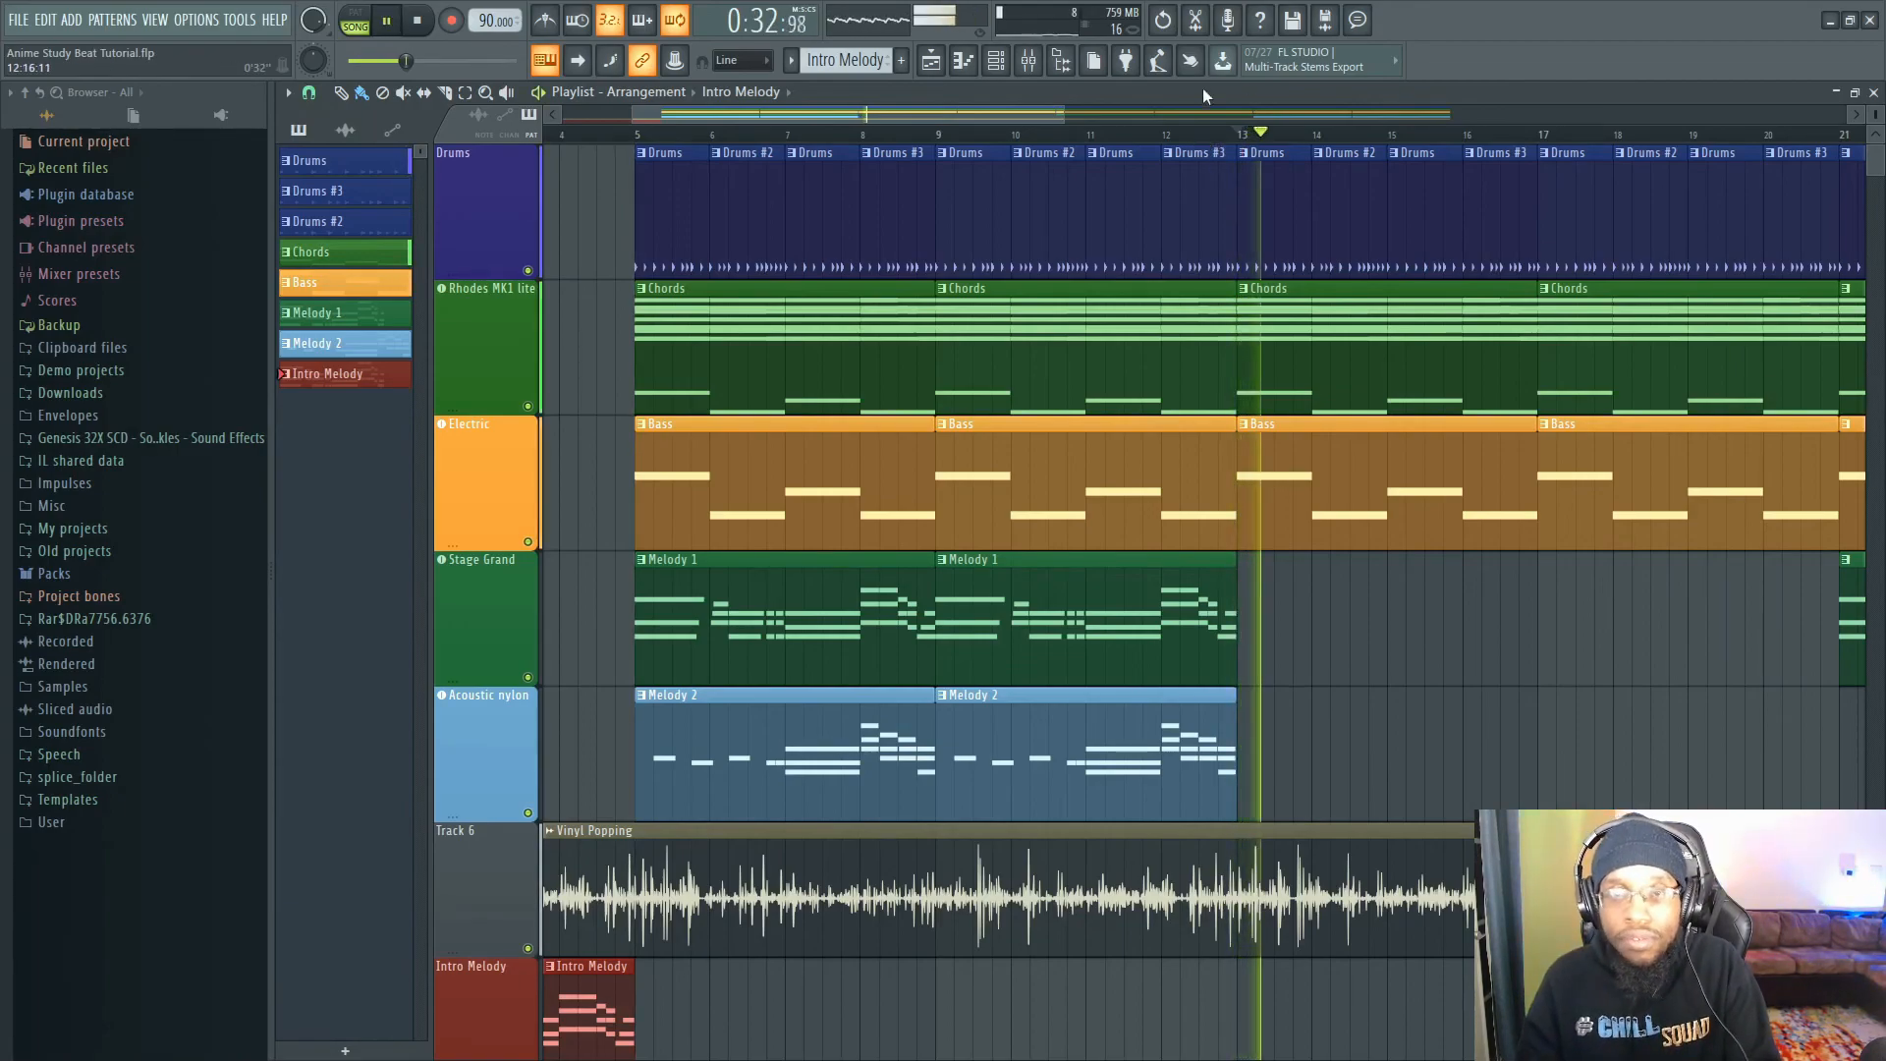
pyautogui.moveTo(1023, 104); pyautogui.dragTo(1103, 116)
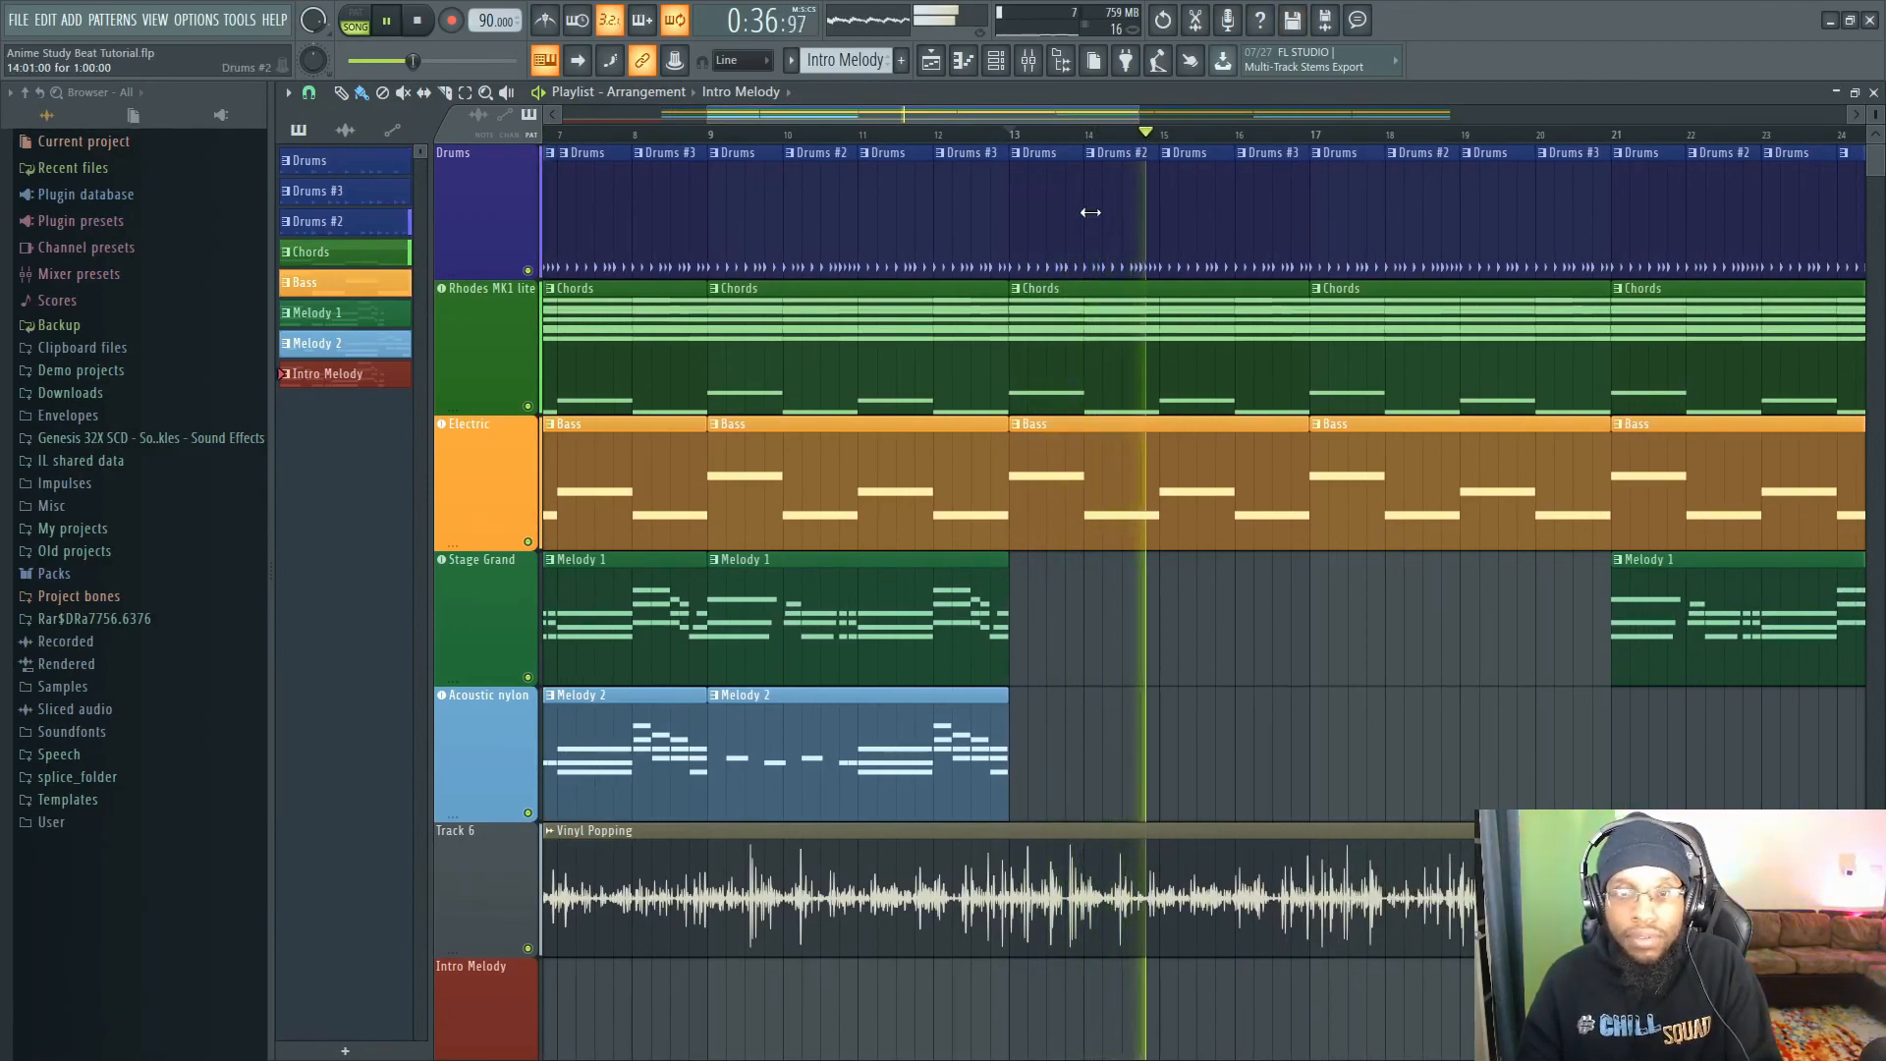
pyautogui.press('space')
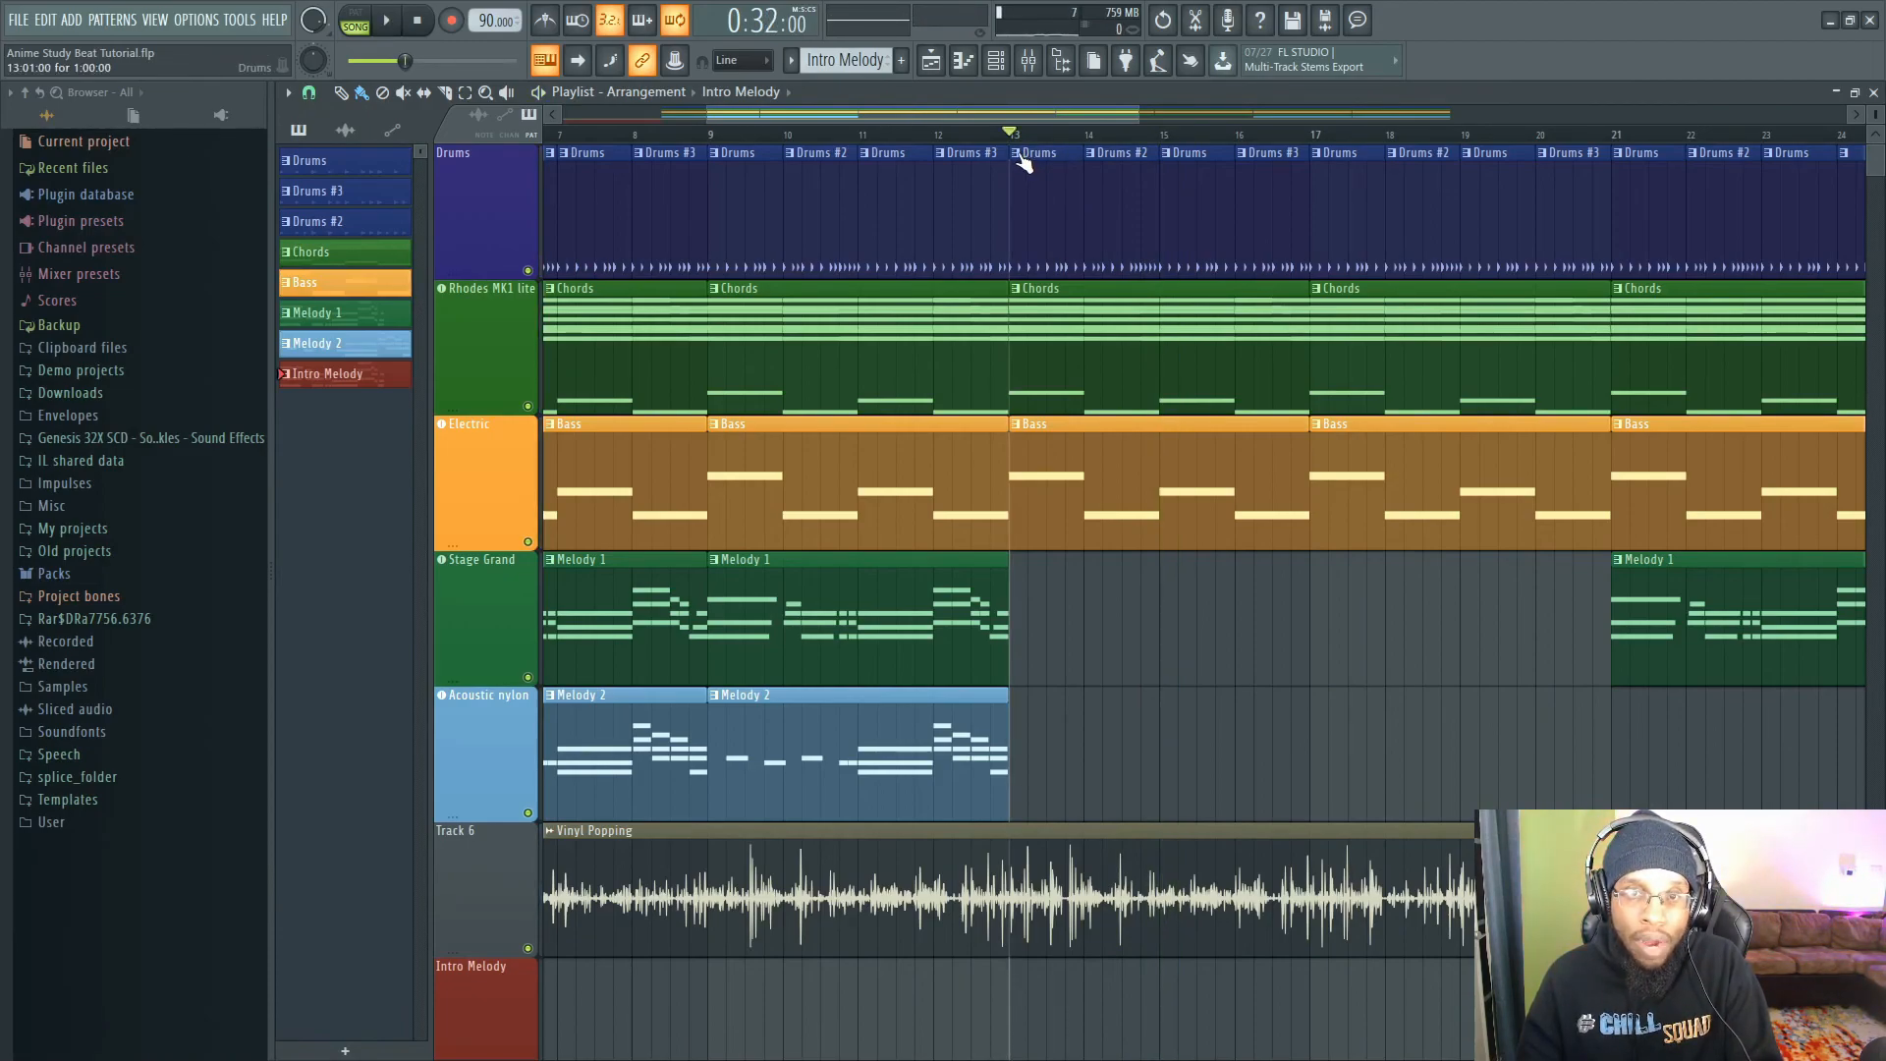
# - Make the drum clip at bar 13 a unique pattern and open it for step editing
pyautogui.click(1022, 164)
pyautogui.click(1062, 283)
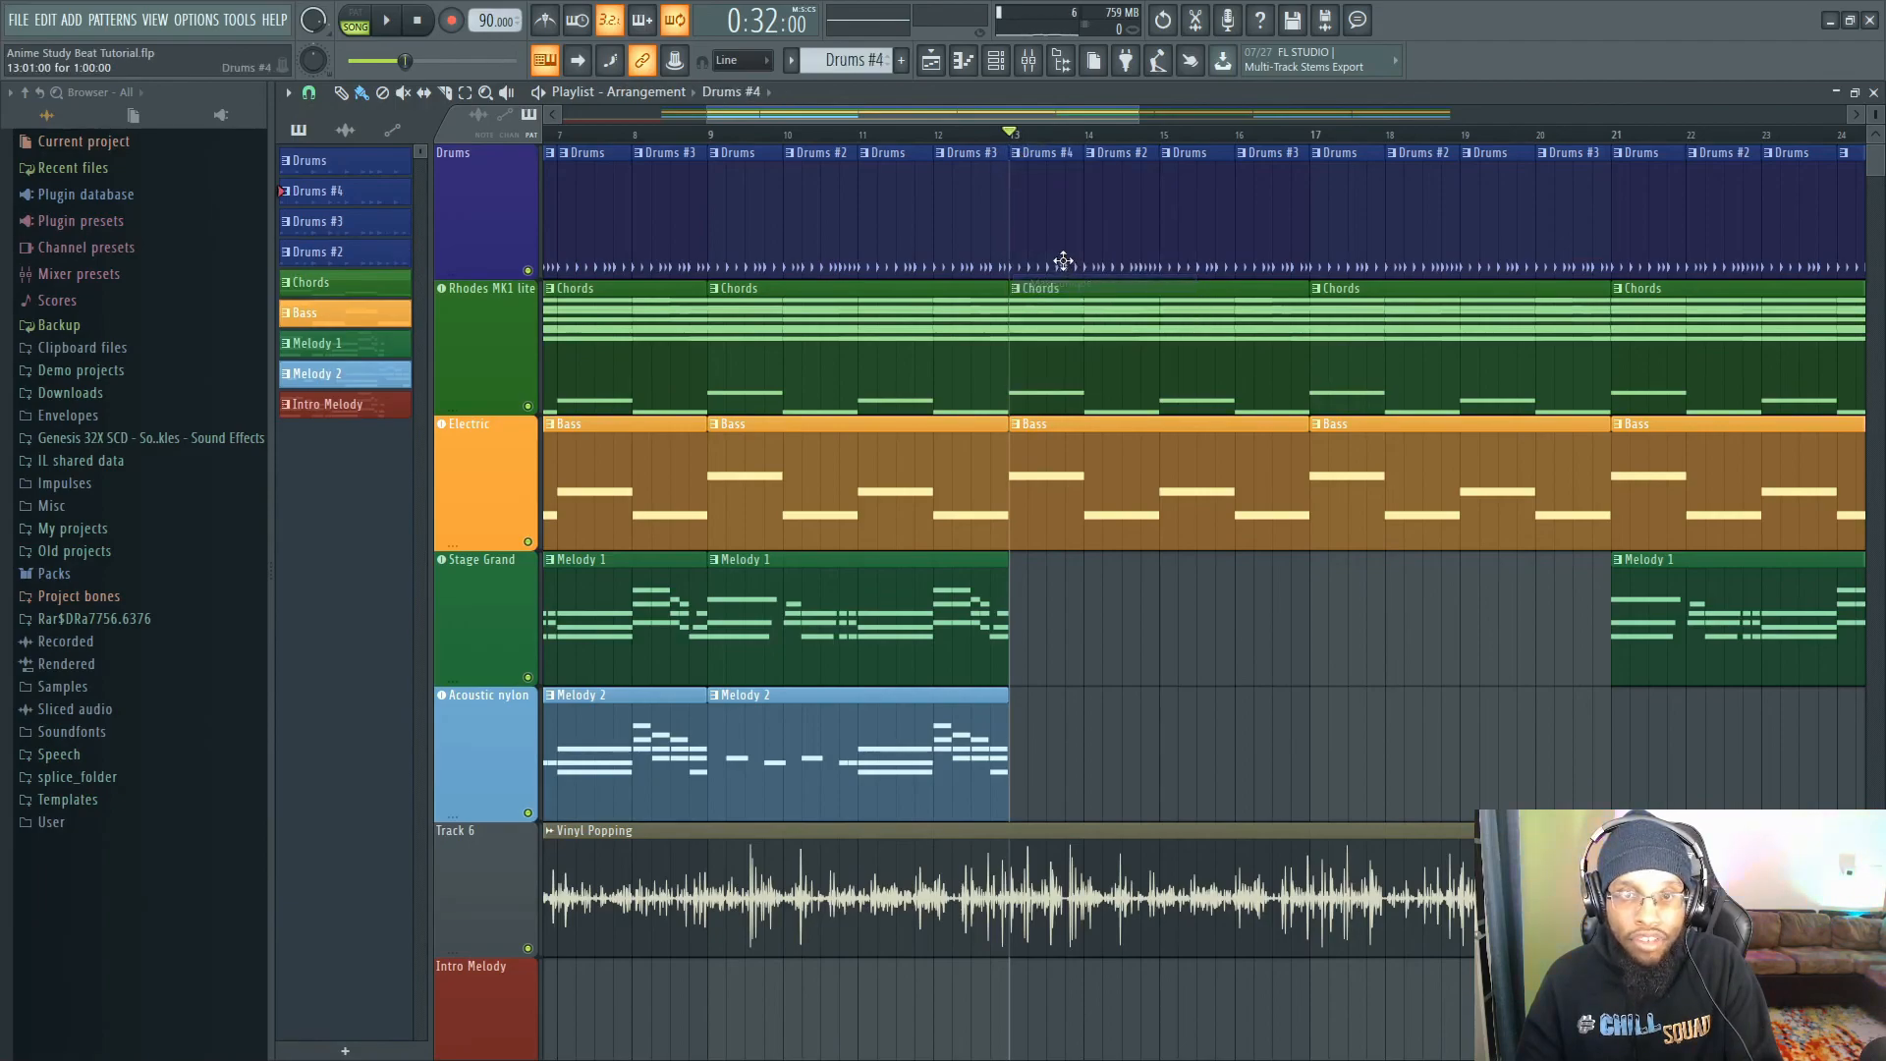
pyautogui.doubleClick(1039, 217)
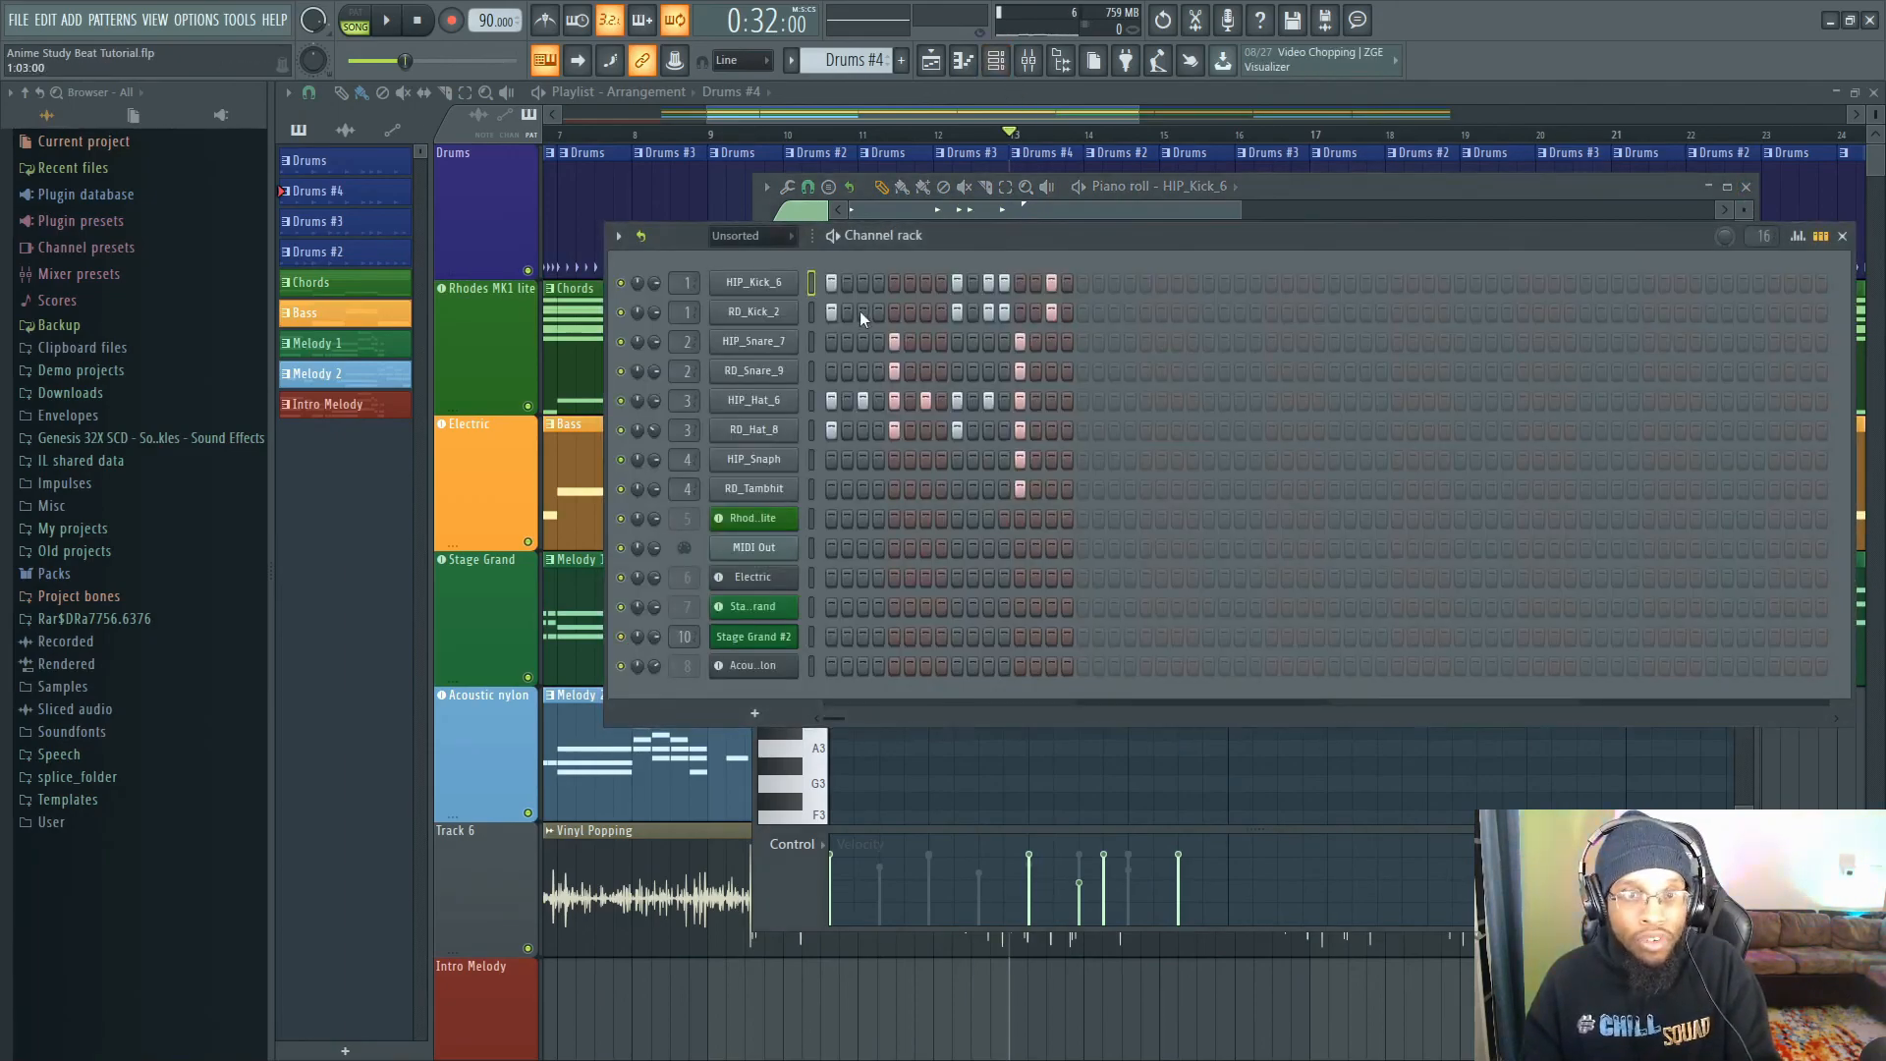
# - In Drums #4, remove the kicks on steps 1 and 9 and snares on step 5, and add RD_Hat_8 hits on steps 3, 7 and 11
pyautogui.click(895, 341)
pyautogui.click(894, 371)
pyautogui.click(966, 310)
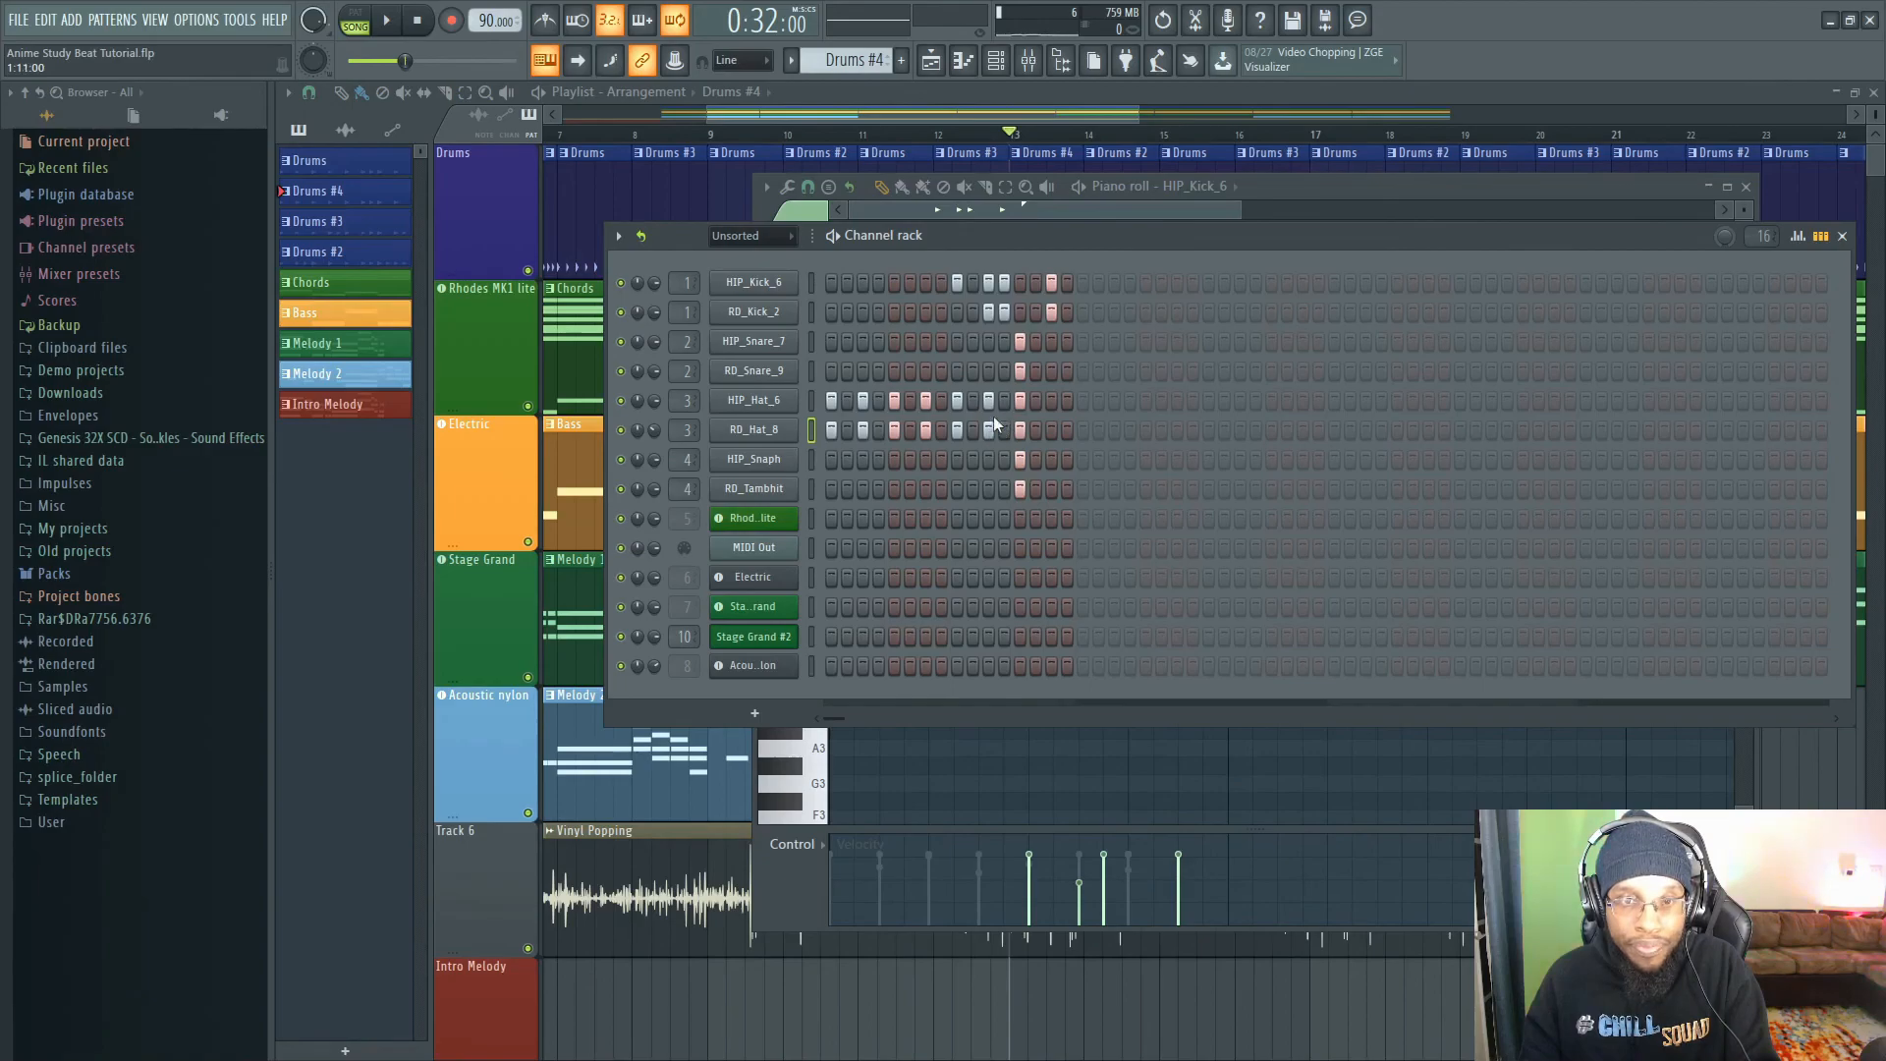
pyautogui.click(970, 279)
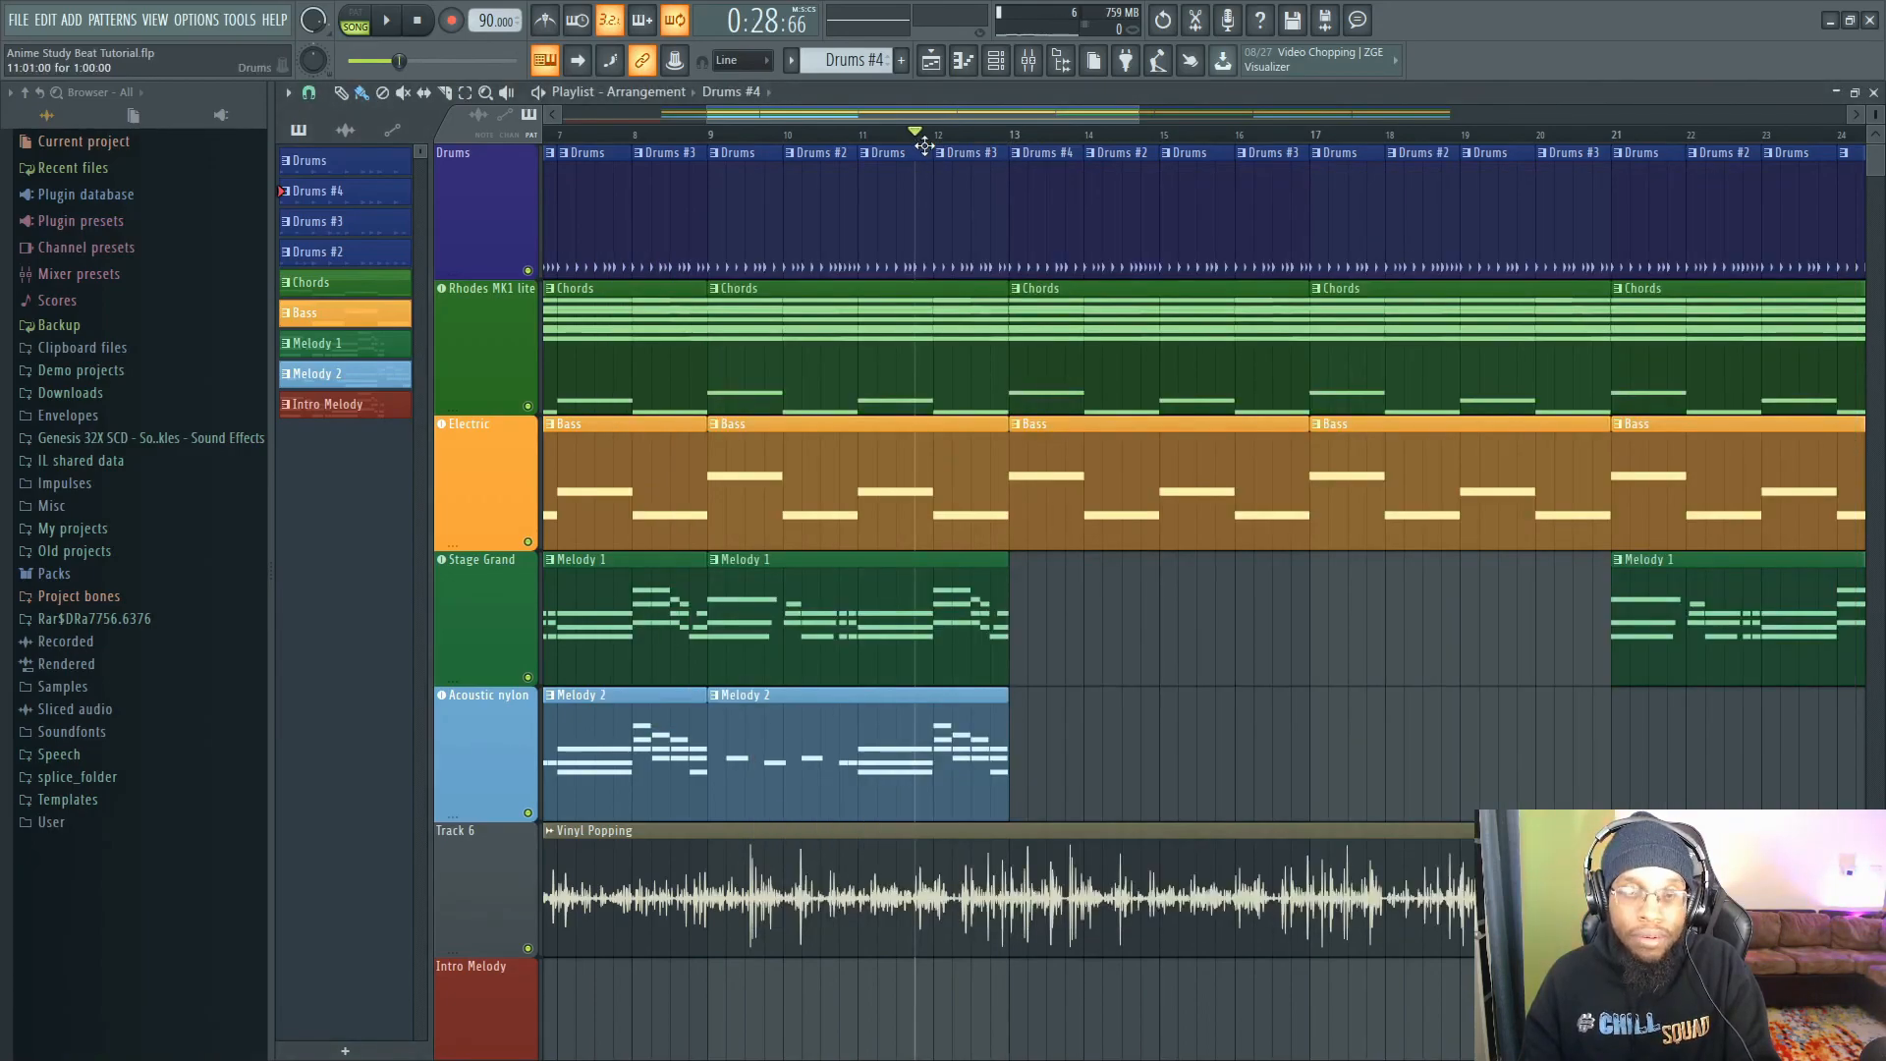
# - Play the arrangement from bar 11 to hear the edited drum transition into bar 13
pyautogui.press('space')
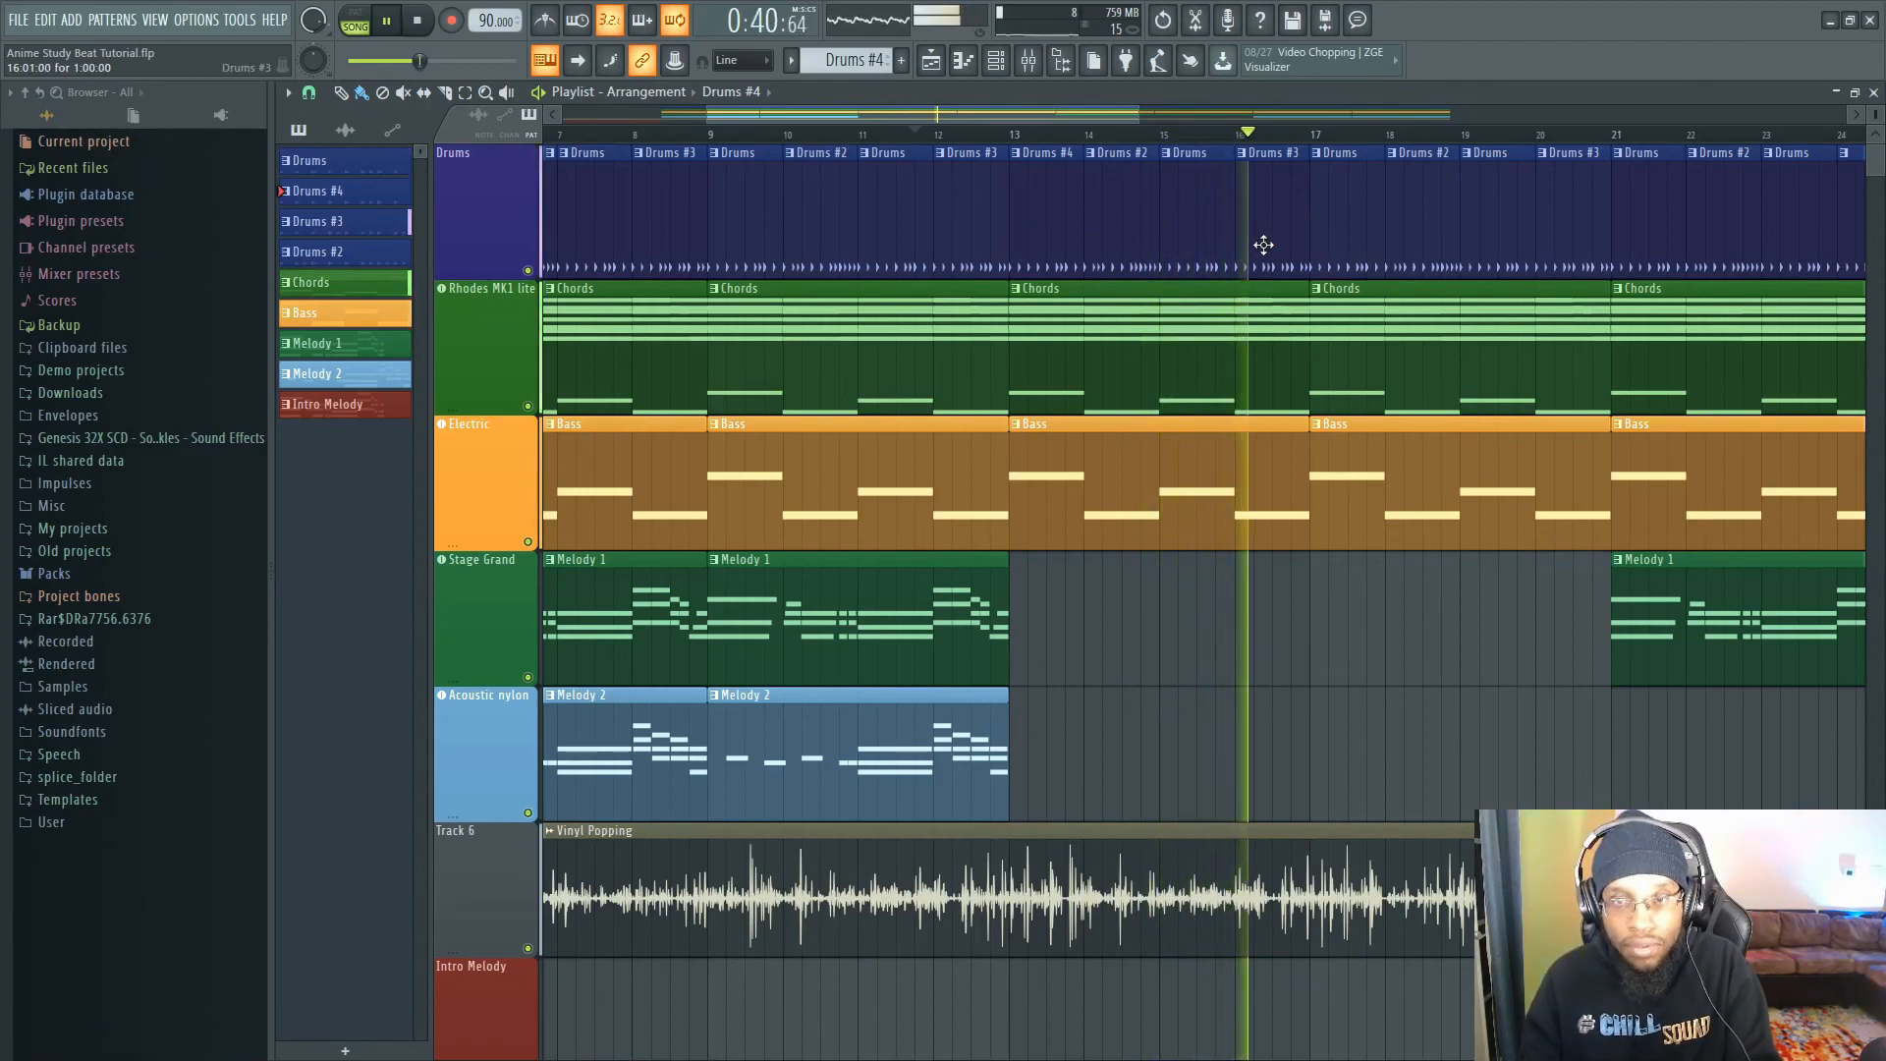
pyautogui.moveTo(927, 114); pyautogui.dragTo(1041, 111)
pyautogui.press('space')
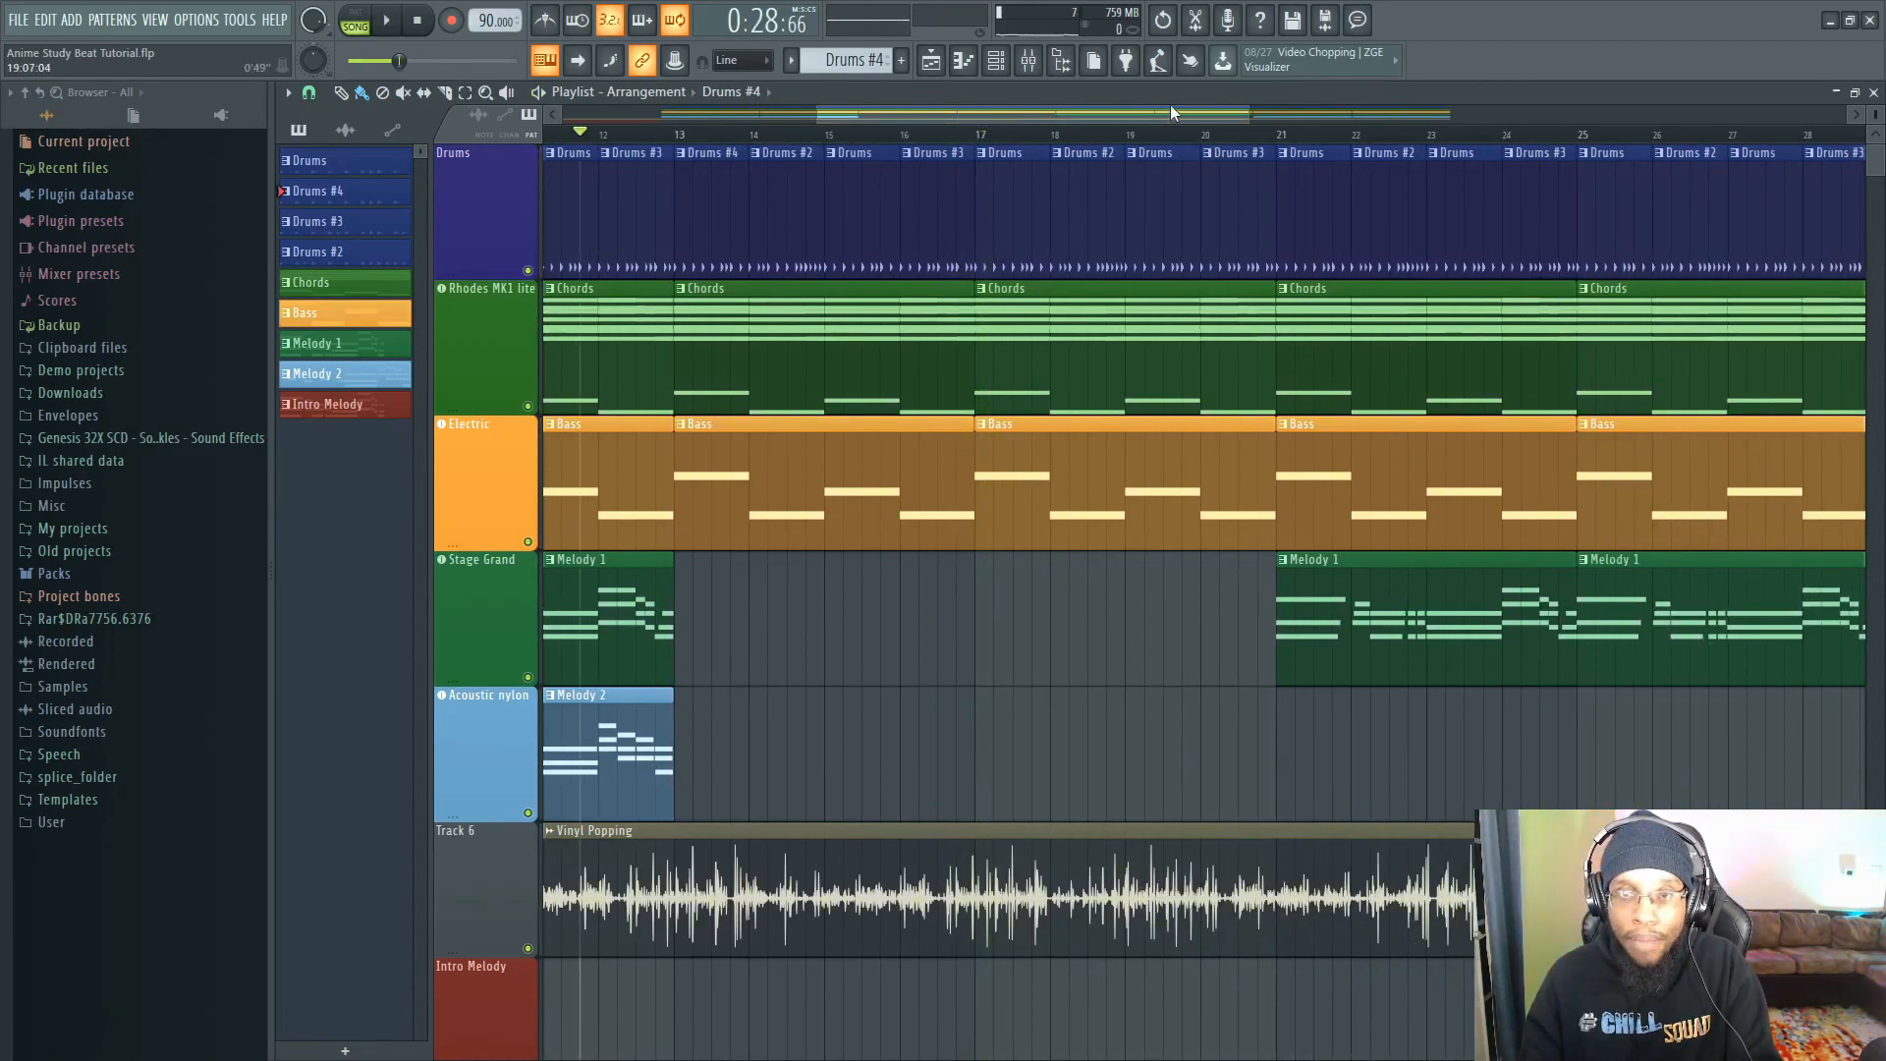
# - Make the Drums #3 clip at bar 20 a unique pattern and show its steps in the channel rack
pyautogui.click(1218, 154)
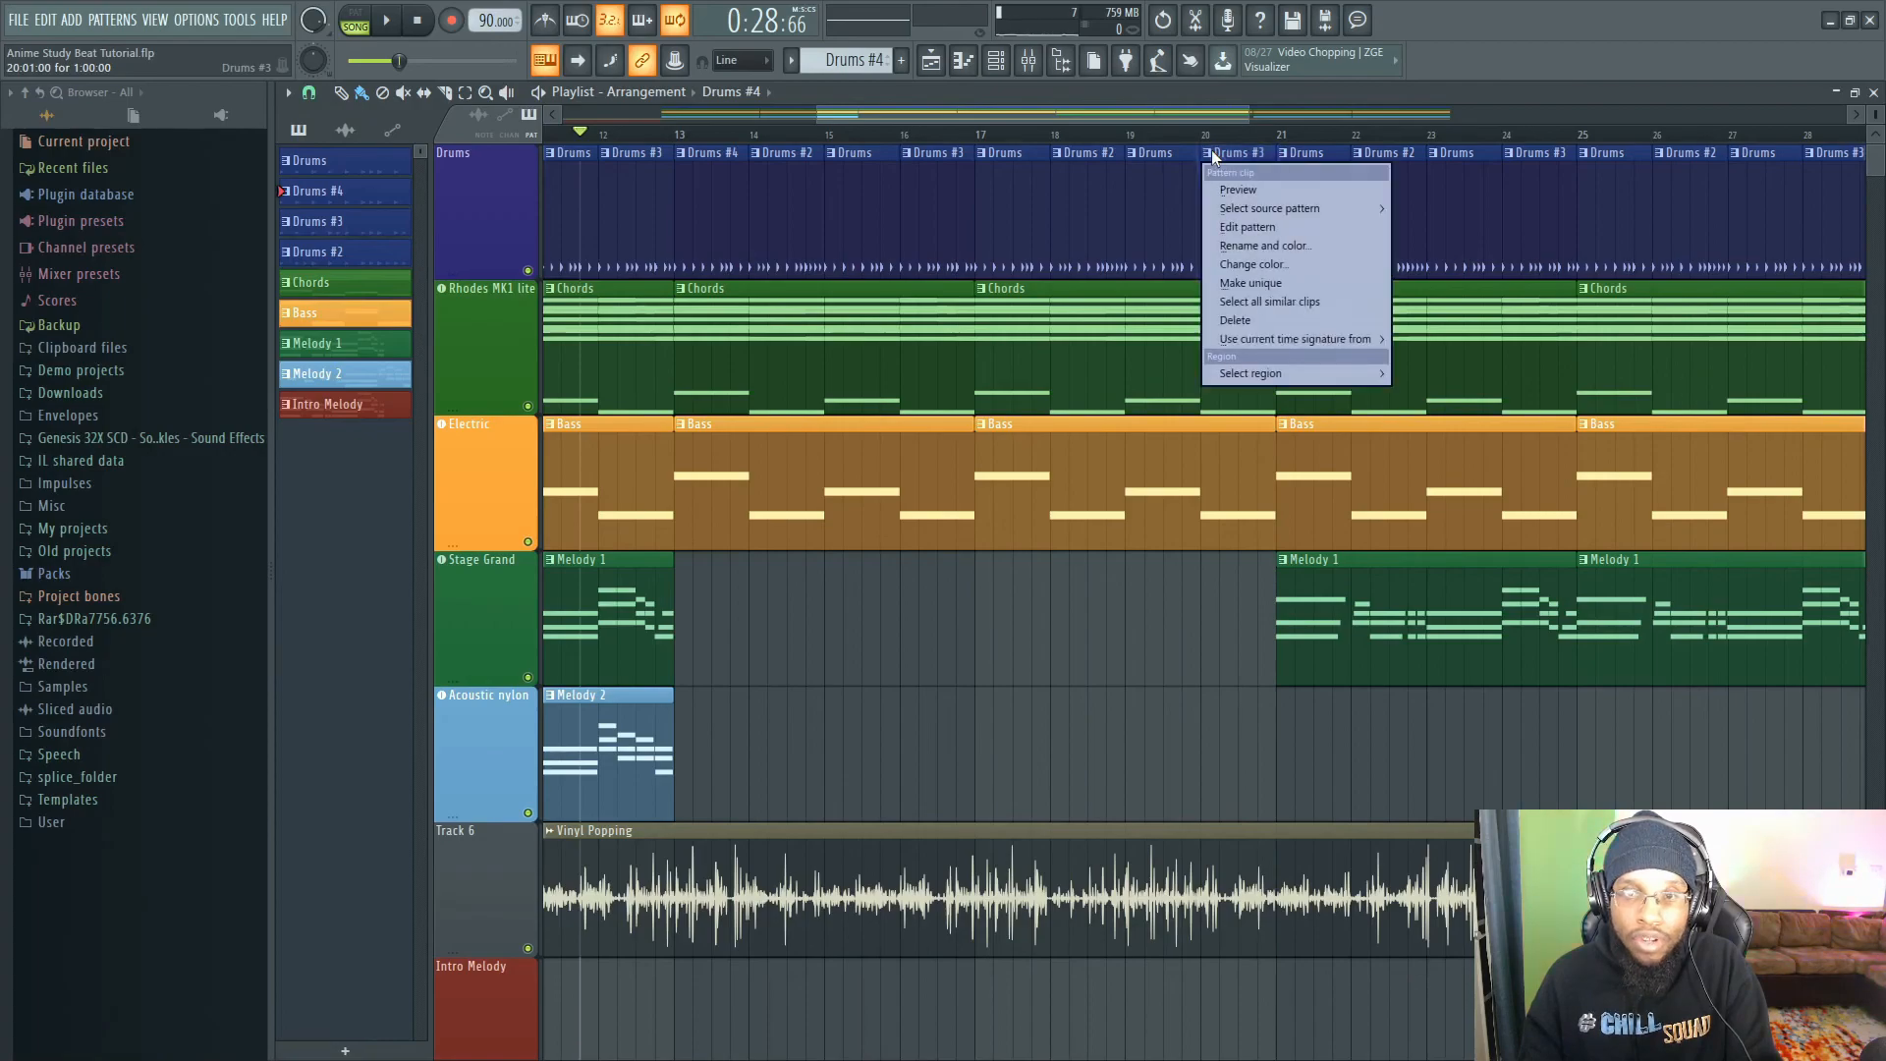
pyautogui.click(1263, 284)
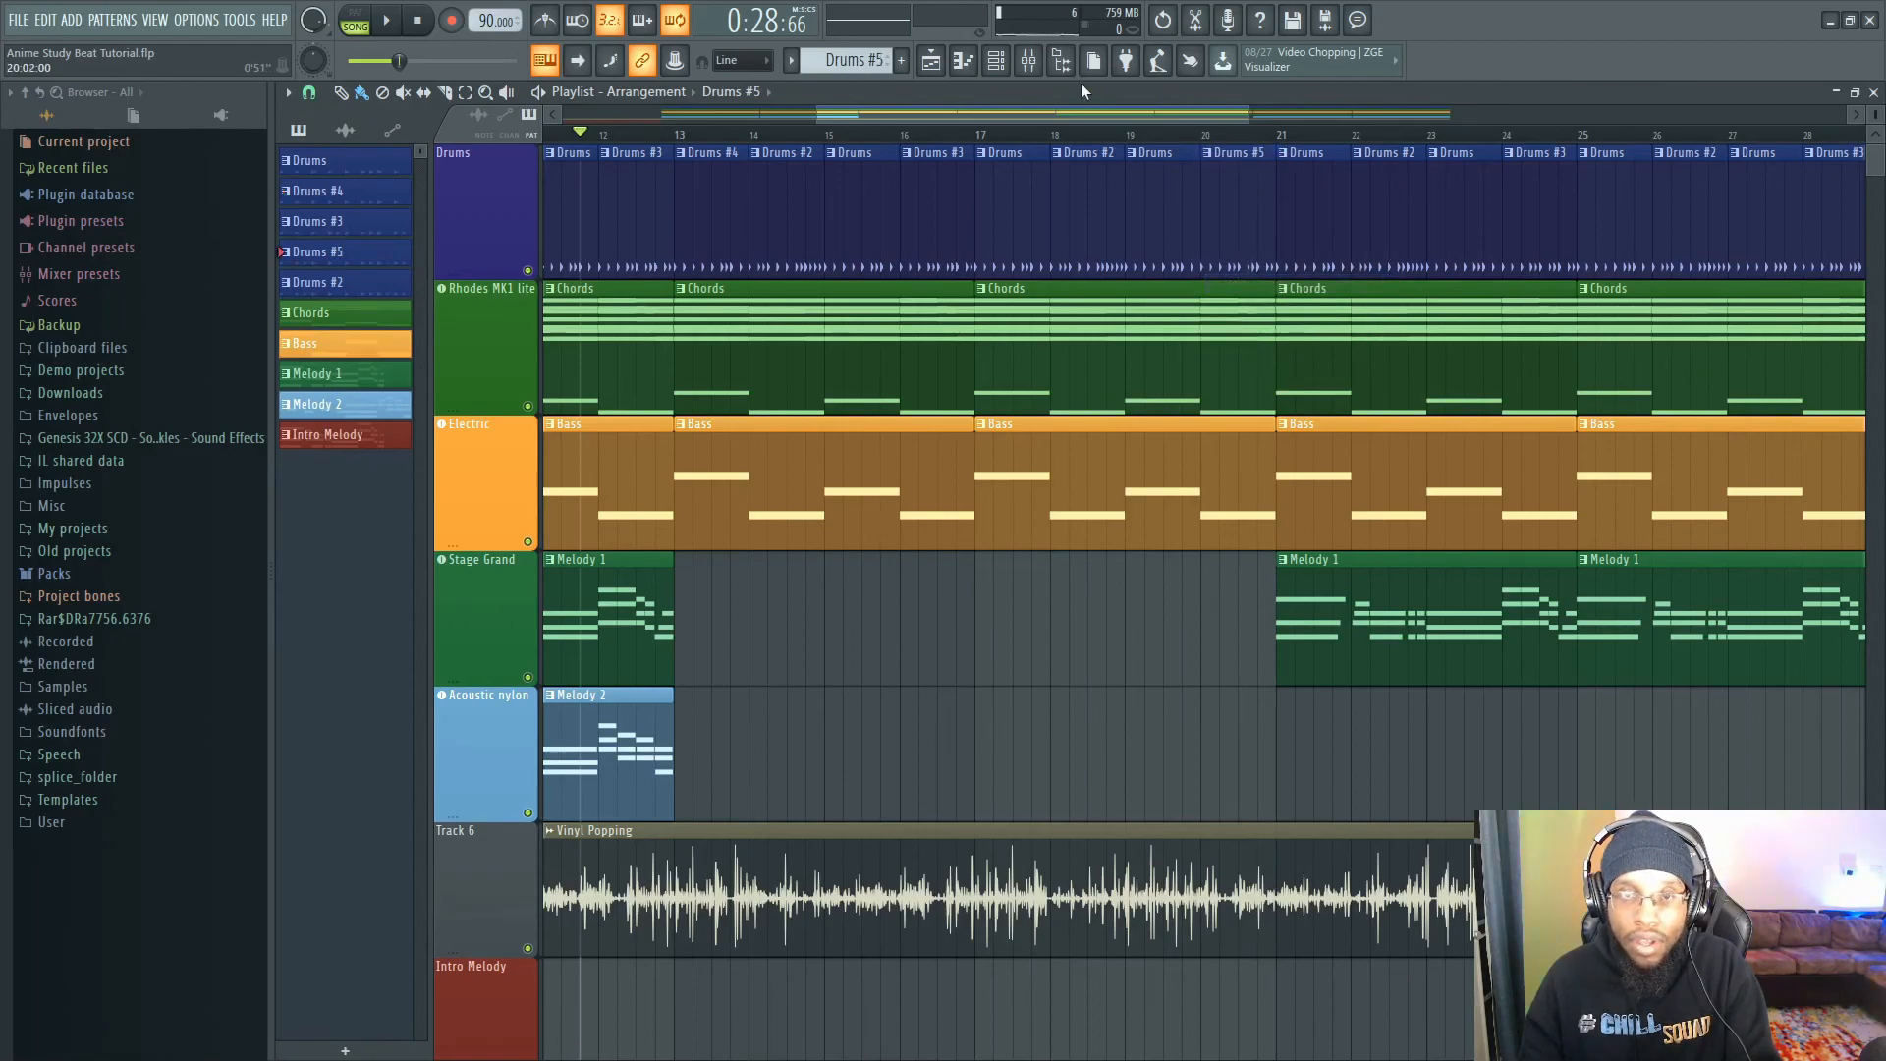
pyautogui.click(995, 62)
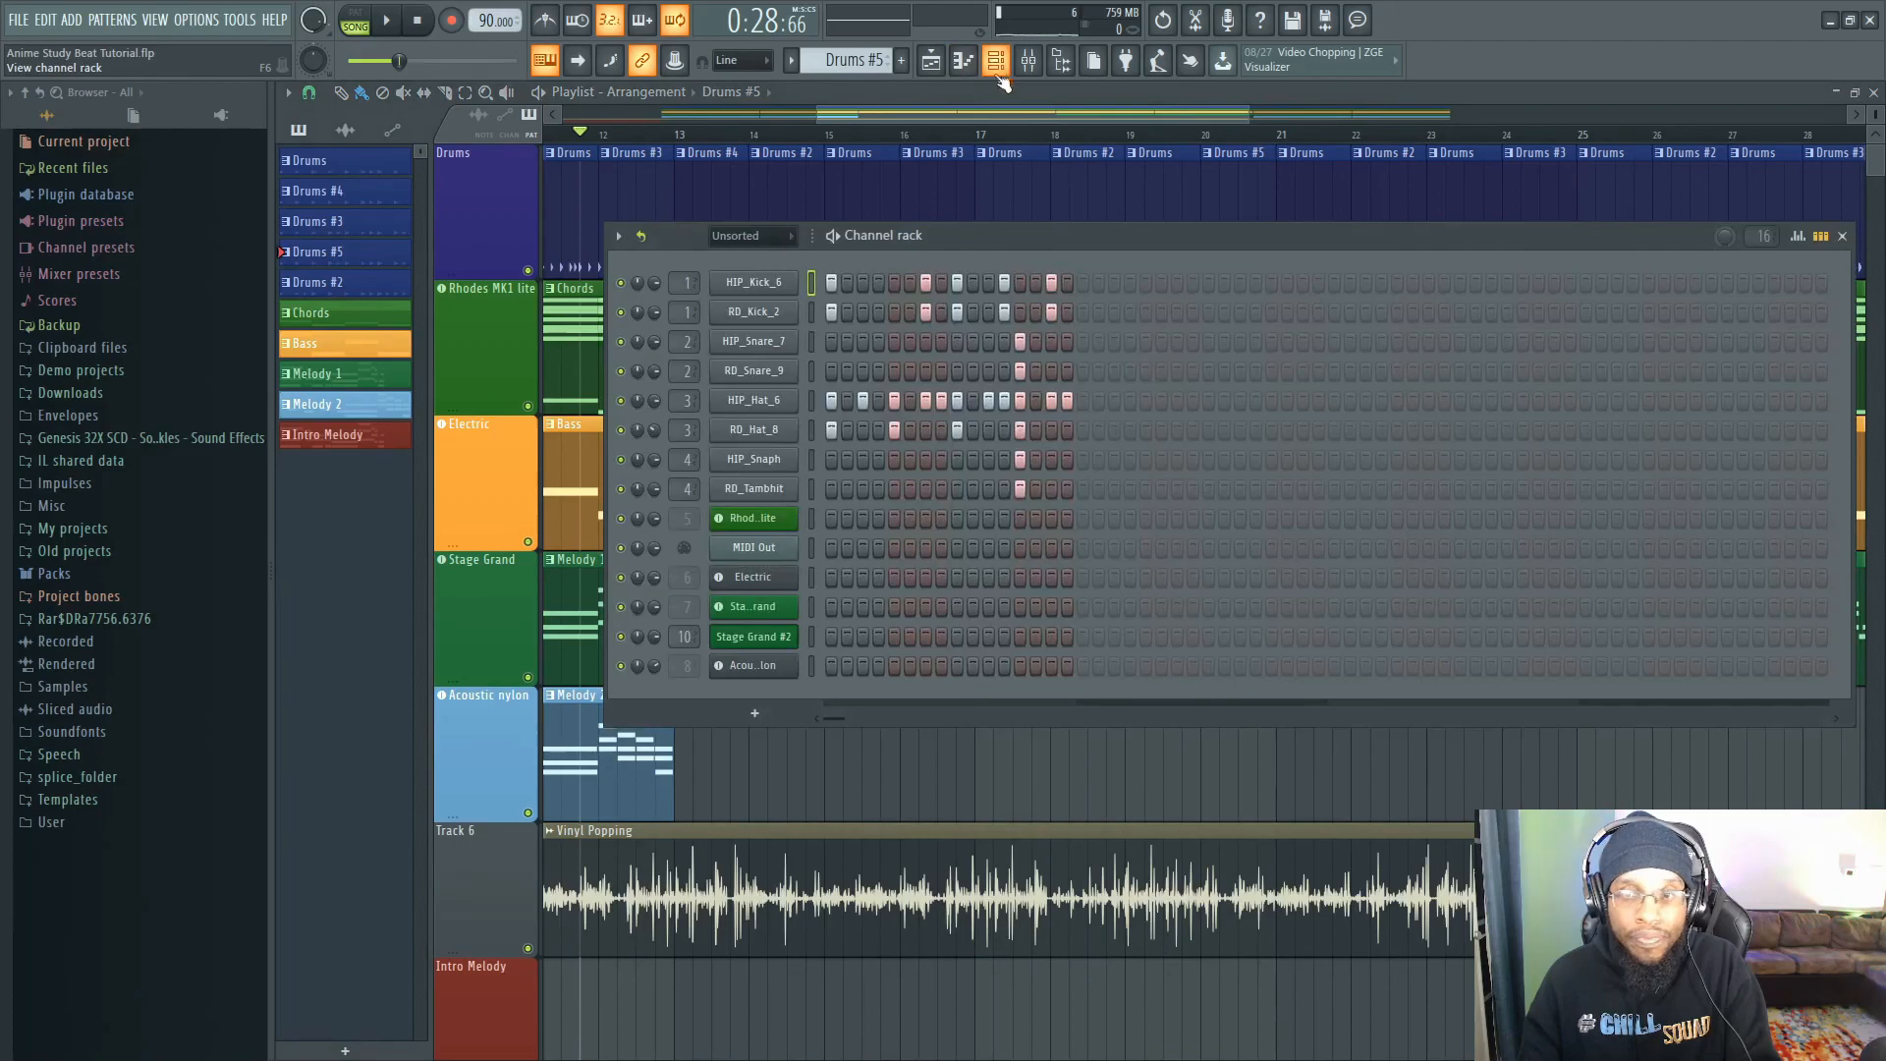
# - In Drums #5, remove all hits on step 13, the HIP_Hat_6 hits on steps 15 and 16, and both kicks on step 15
pyautogui.rightClick(1028, 458)
pyautogui.rightClick(1027, 429)
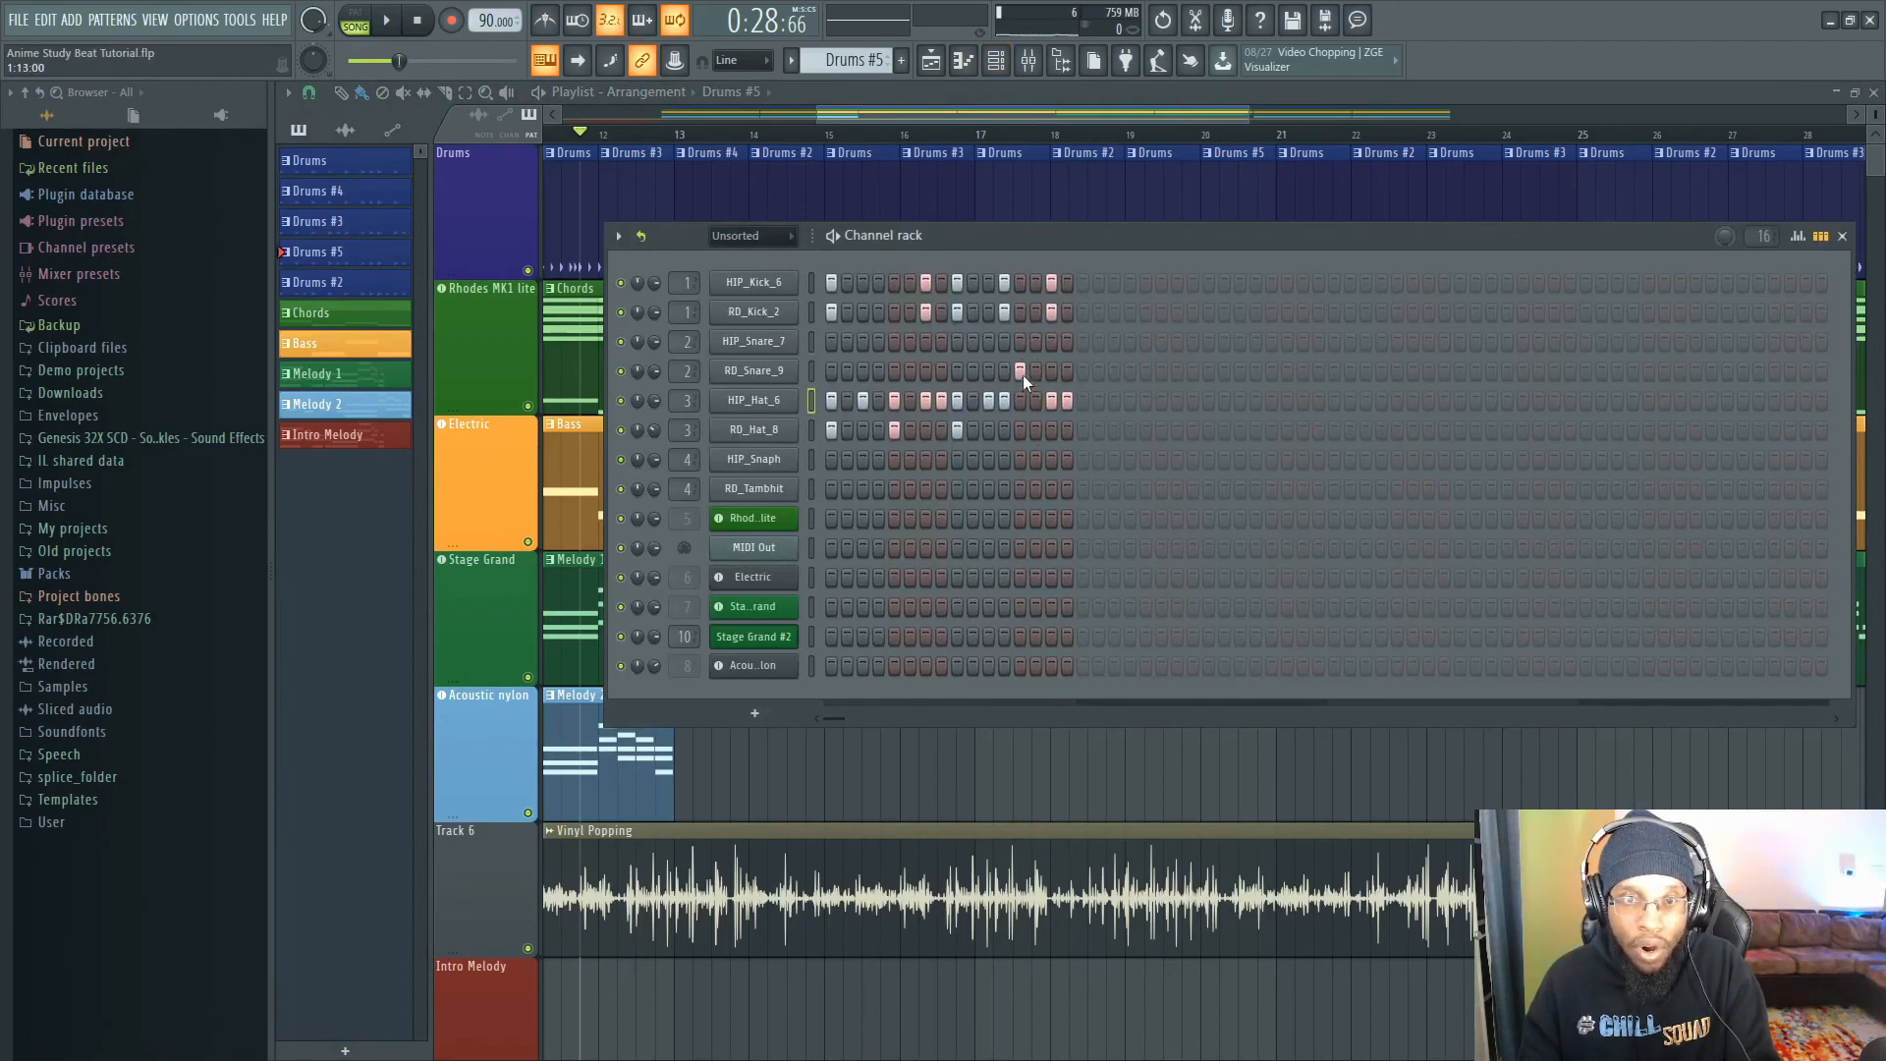
pyautogui.rightClick(1066, 400)
pyautogui.rightClick(1051, 400)
pyautogui.rightClick(1051, 282)
pyautogui.rightClick(1051, 311)
# - Shift both kicks from step 7 to step 5 in Drums #5 and remove the kicks on step 12
pyautogui.click(893, 313)
pyautogui.click(896, 284)
pyautogui.rightClick(925, 310)
pyautogui.rightClick(927, 281)
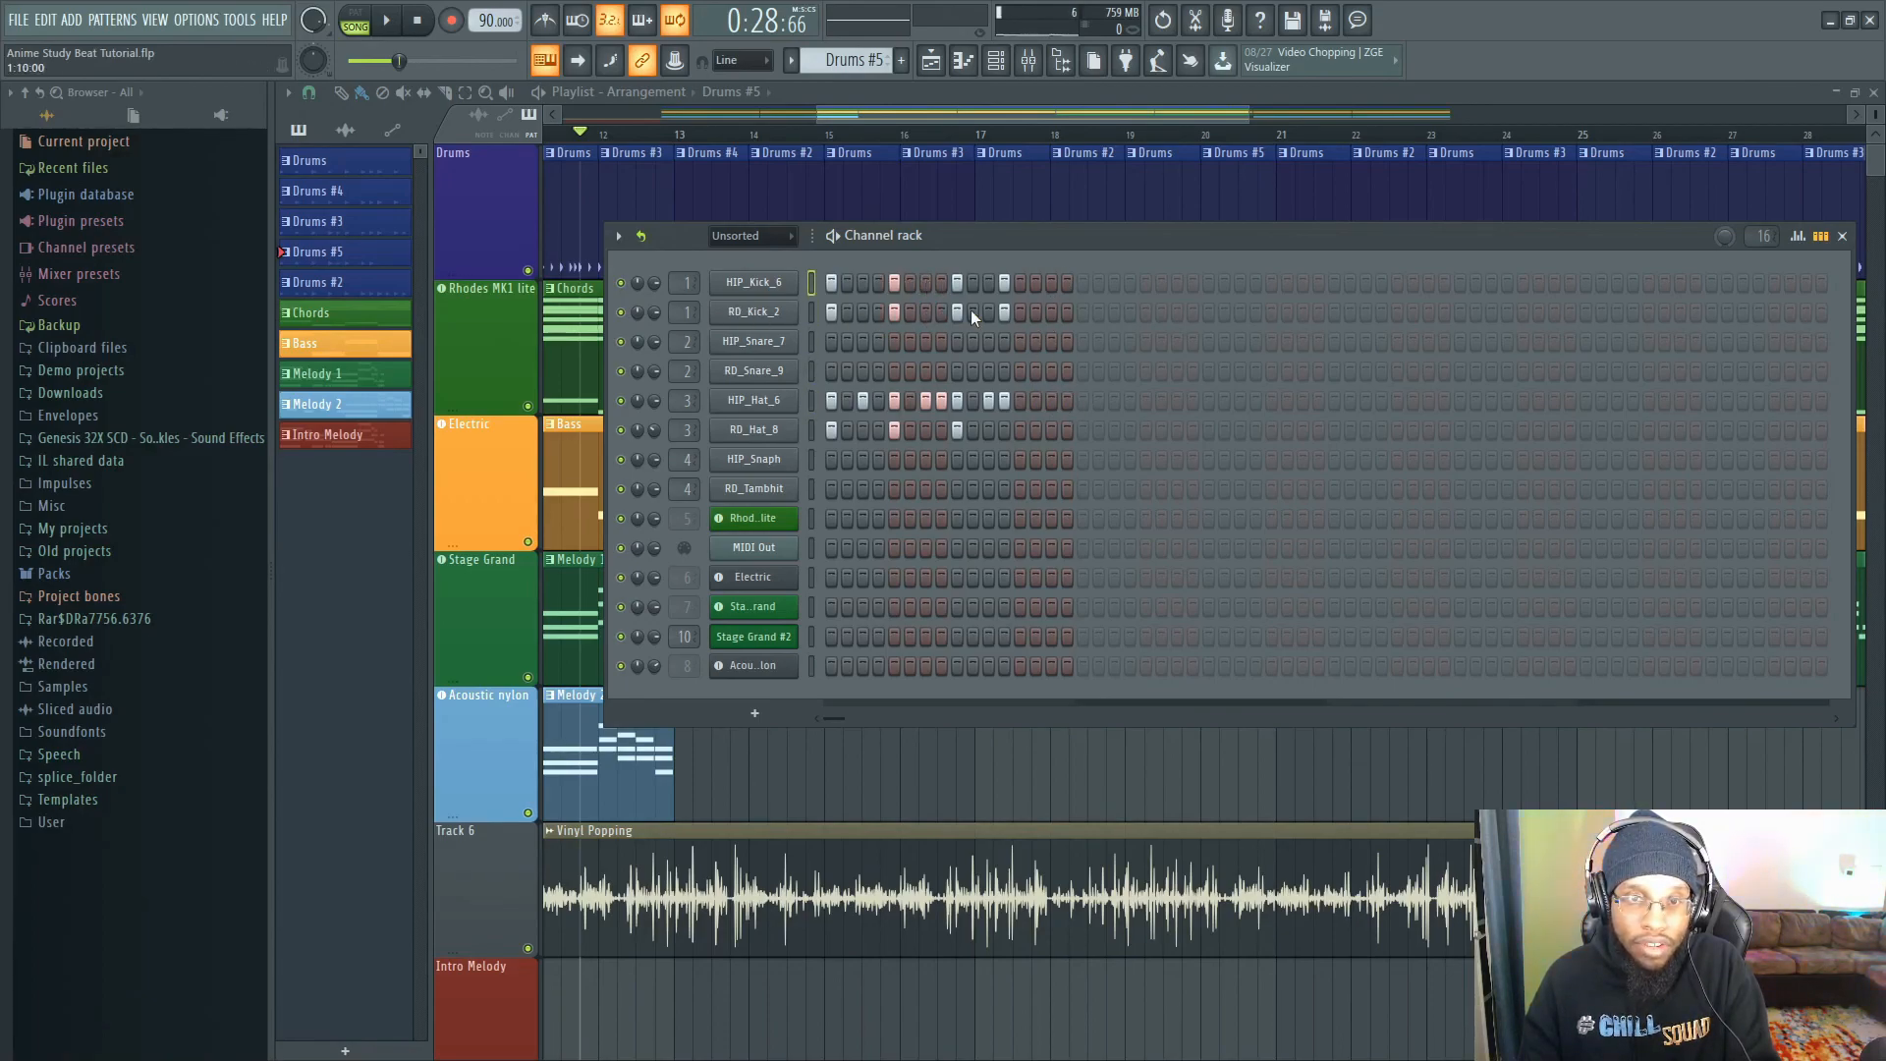
pyautogui.rightClick(1012, 311)
pyautogui.rightClick(1010, 284)
pyautogui.rightClick(1006, 313)
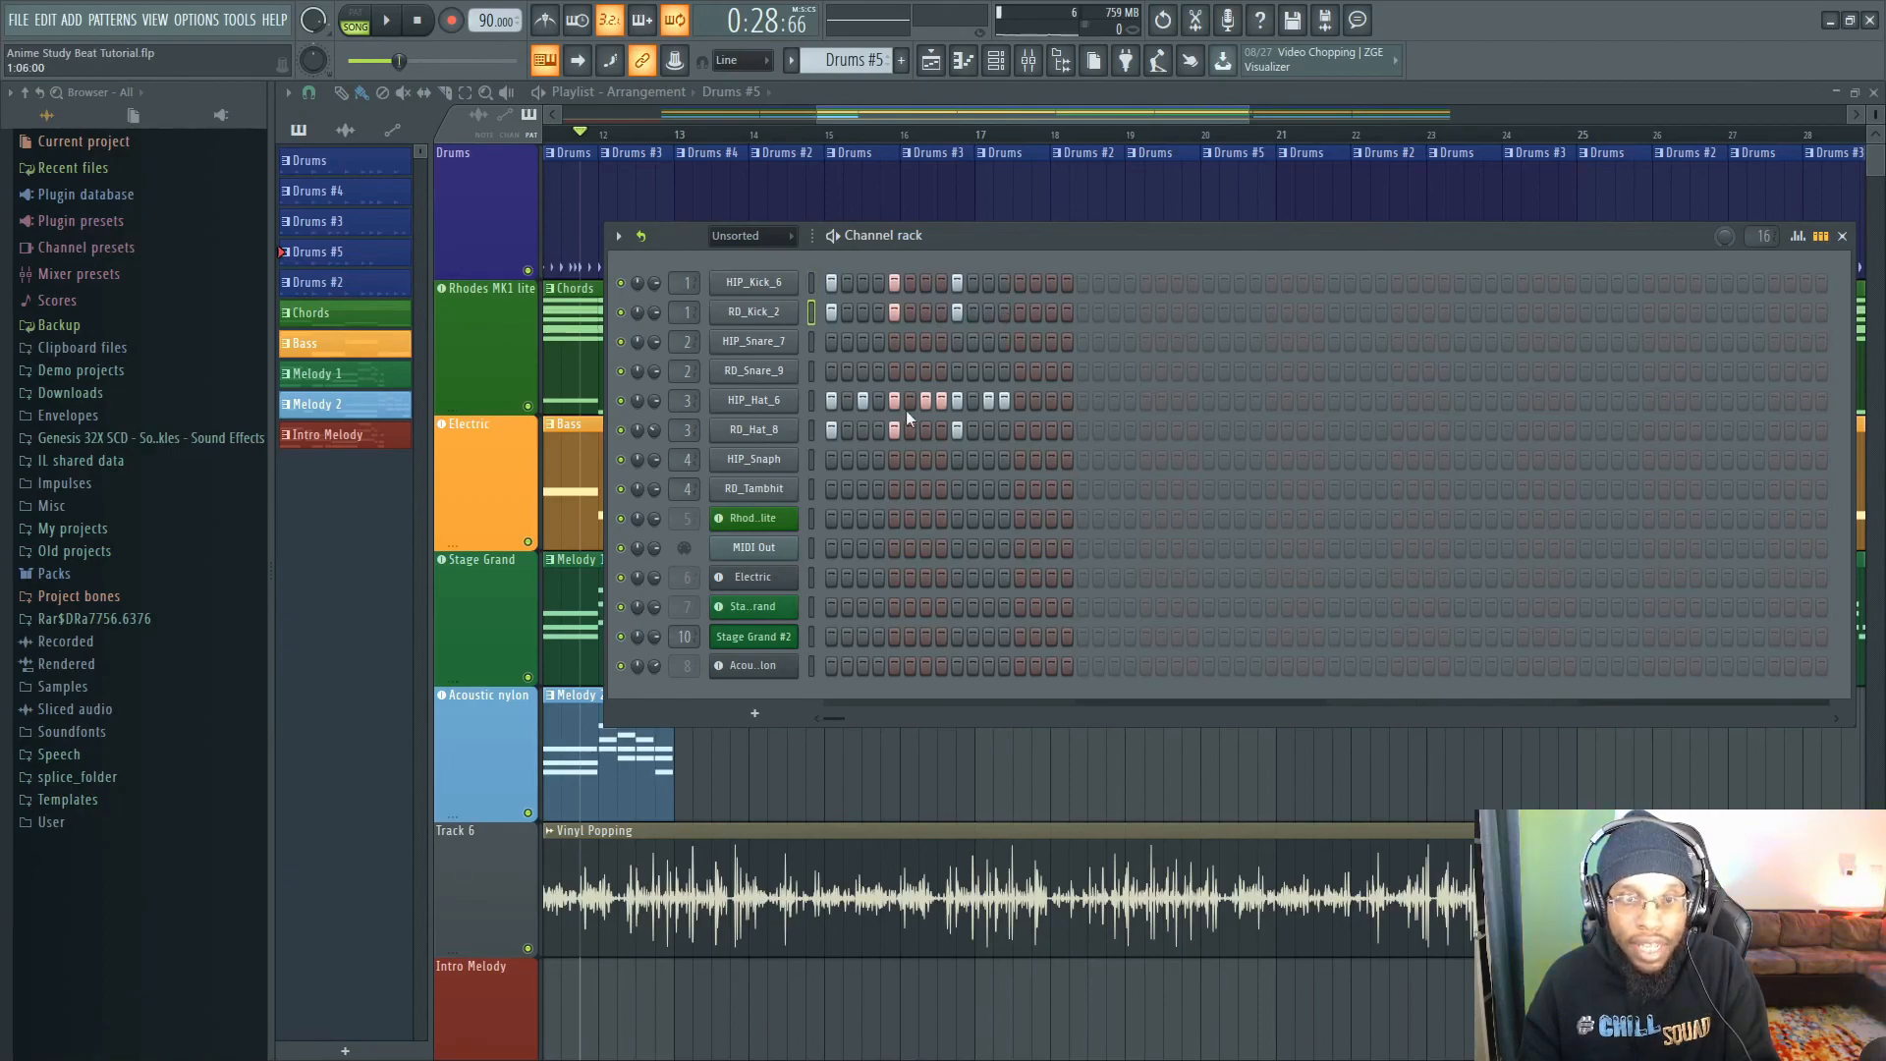
# - Play the arrangement from bar 19 to hear the drum break leading into bar 21
pyautogui.press('F6')
pyautogui.click(1165, 134)
pyautogui.press('space')
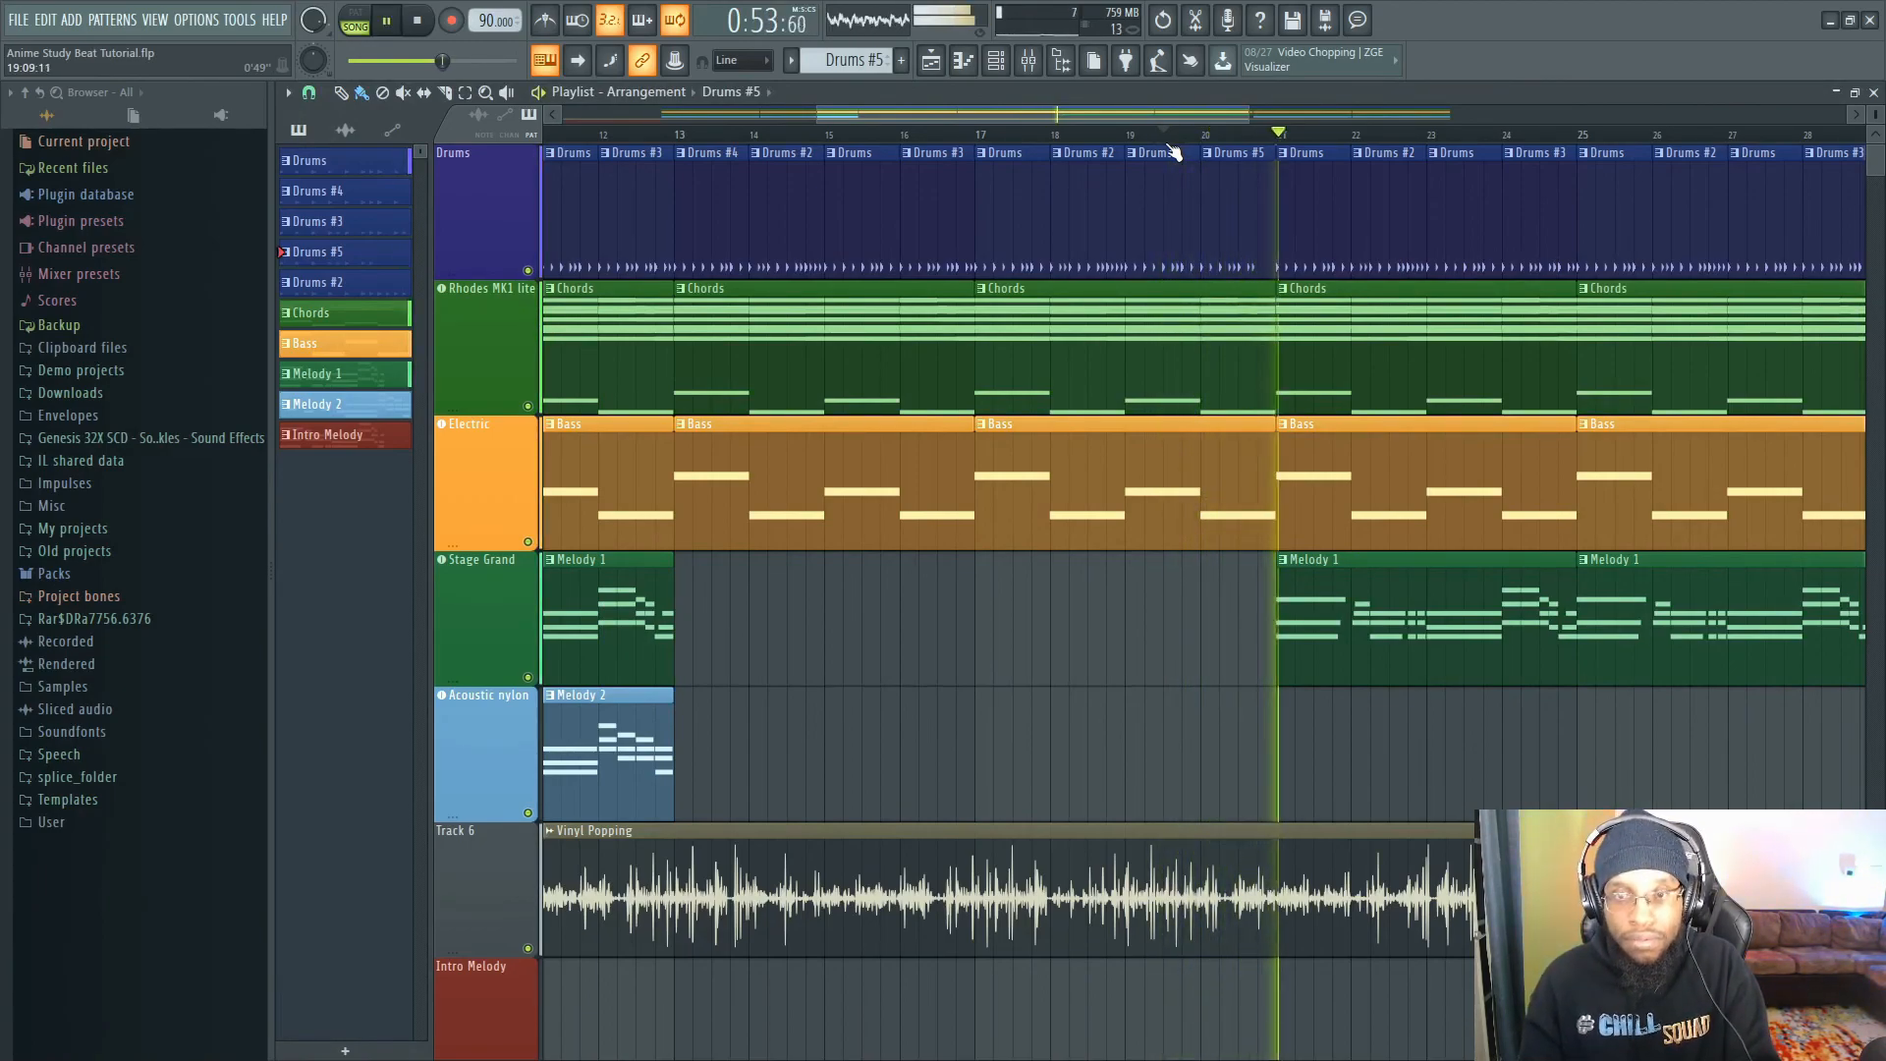
pyautogui.moveTo(1183, 117)
pyautogui.mouseDown()
pyautogui.moveTo(1342, 121)
pyautogui.moveTo(992, 138)
pyautogui.moveTo(1152, 117)
pyautogui.mouseUp()
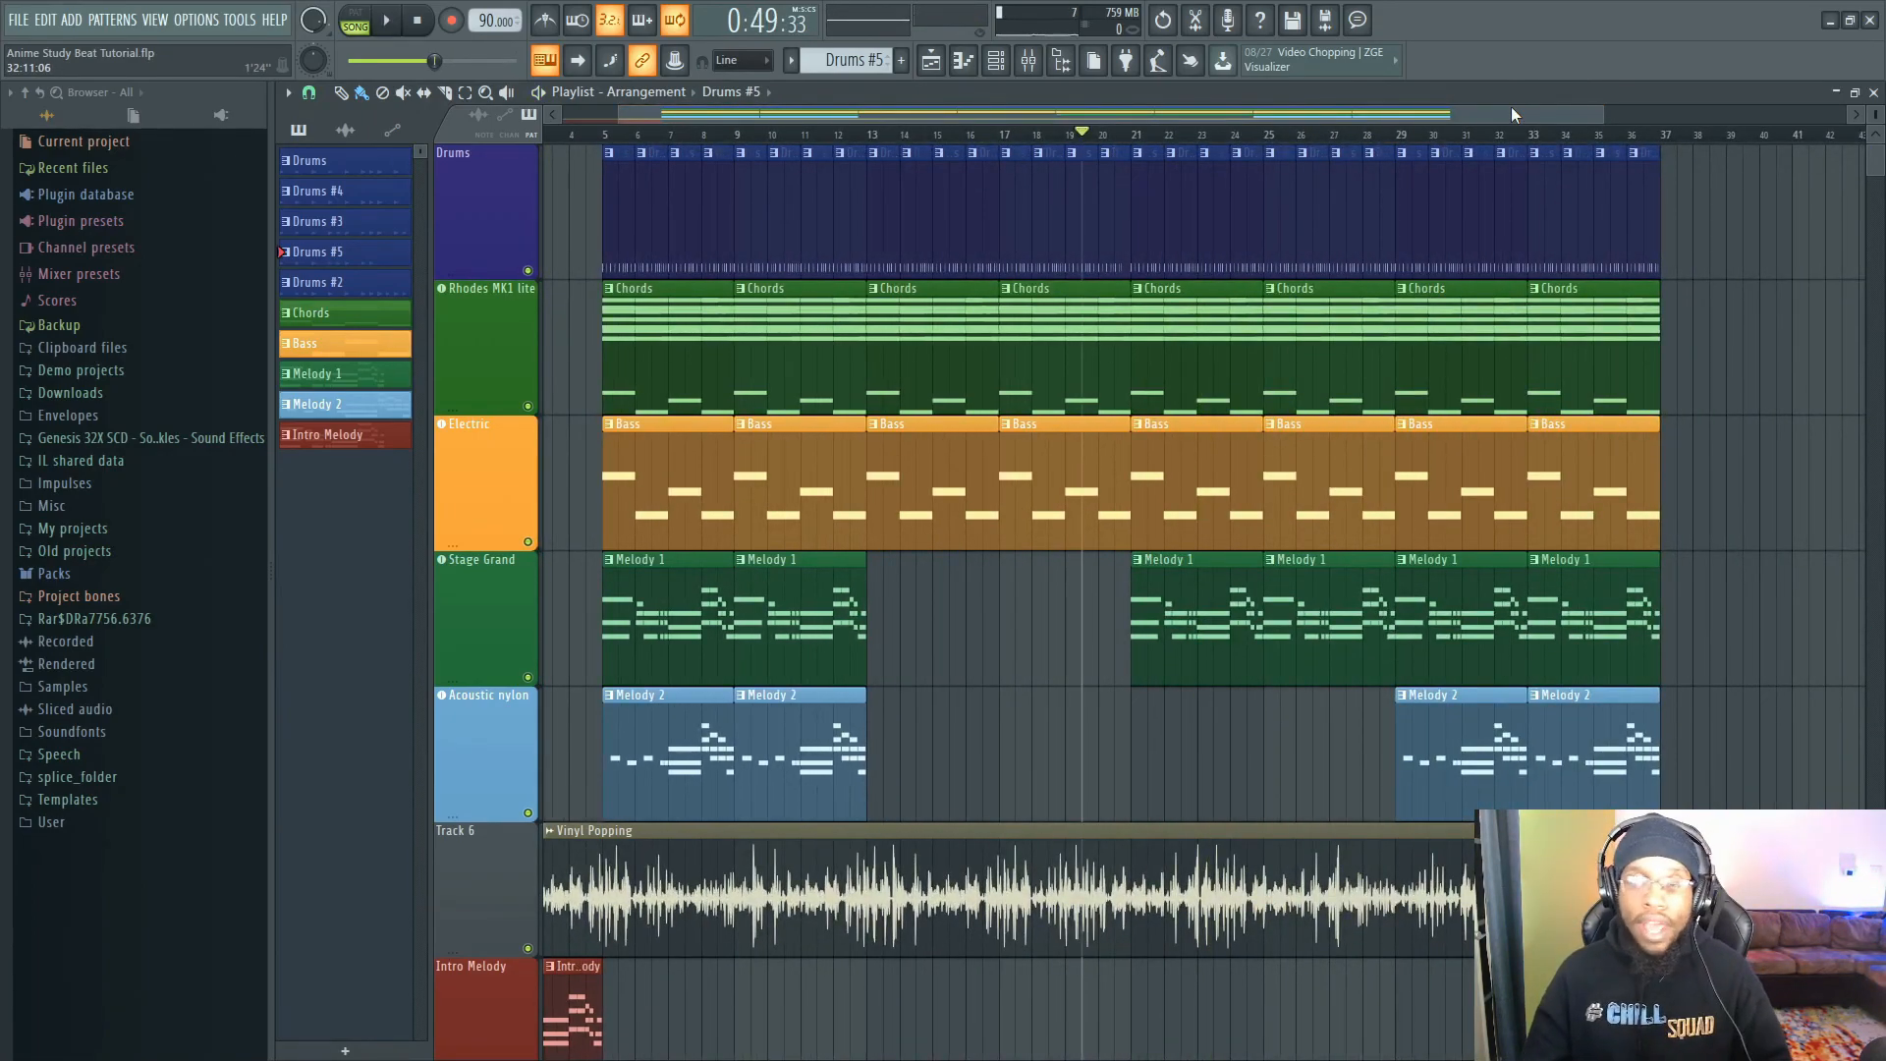
# - Load Fruity Reeverb 2 in the first effect slot of the Rhodes MK1 lite mixer track and reduce its mix level to about 61%
pyautogui.click(1029, 62)
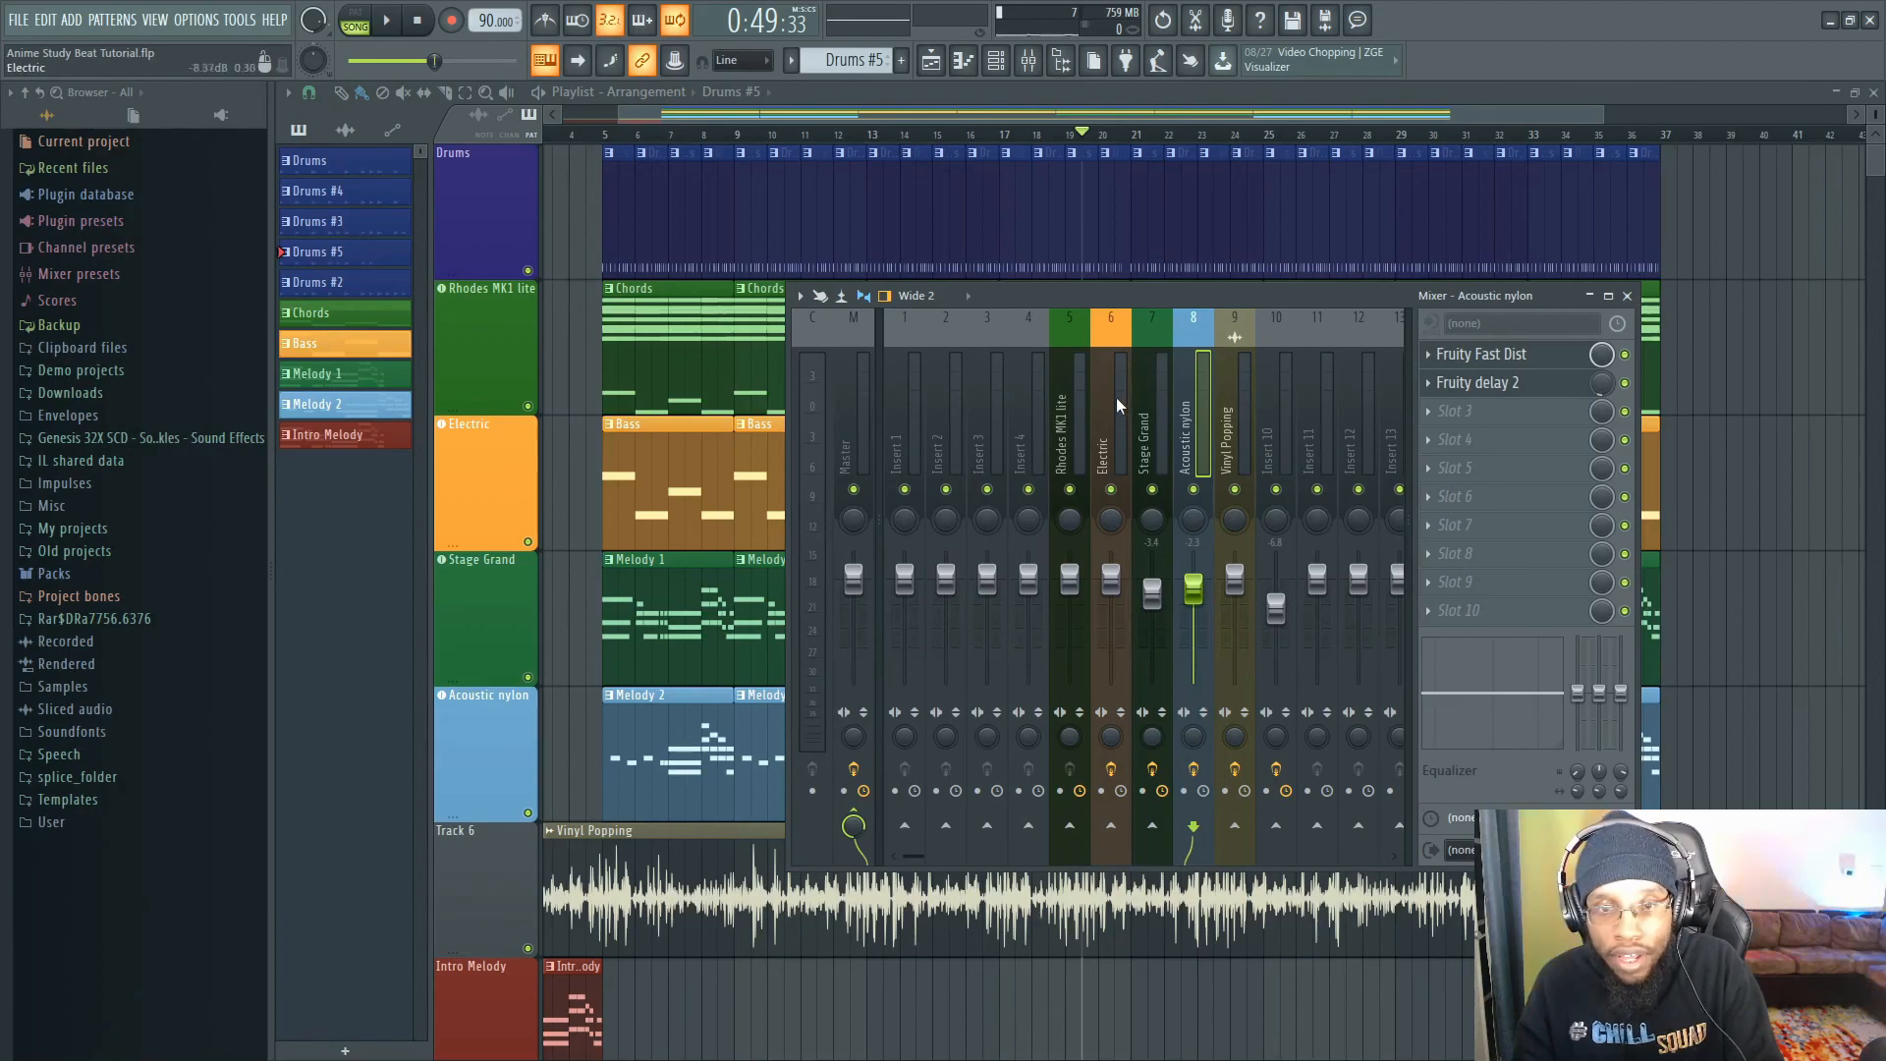
pyautogui.click(1071, 432)
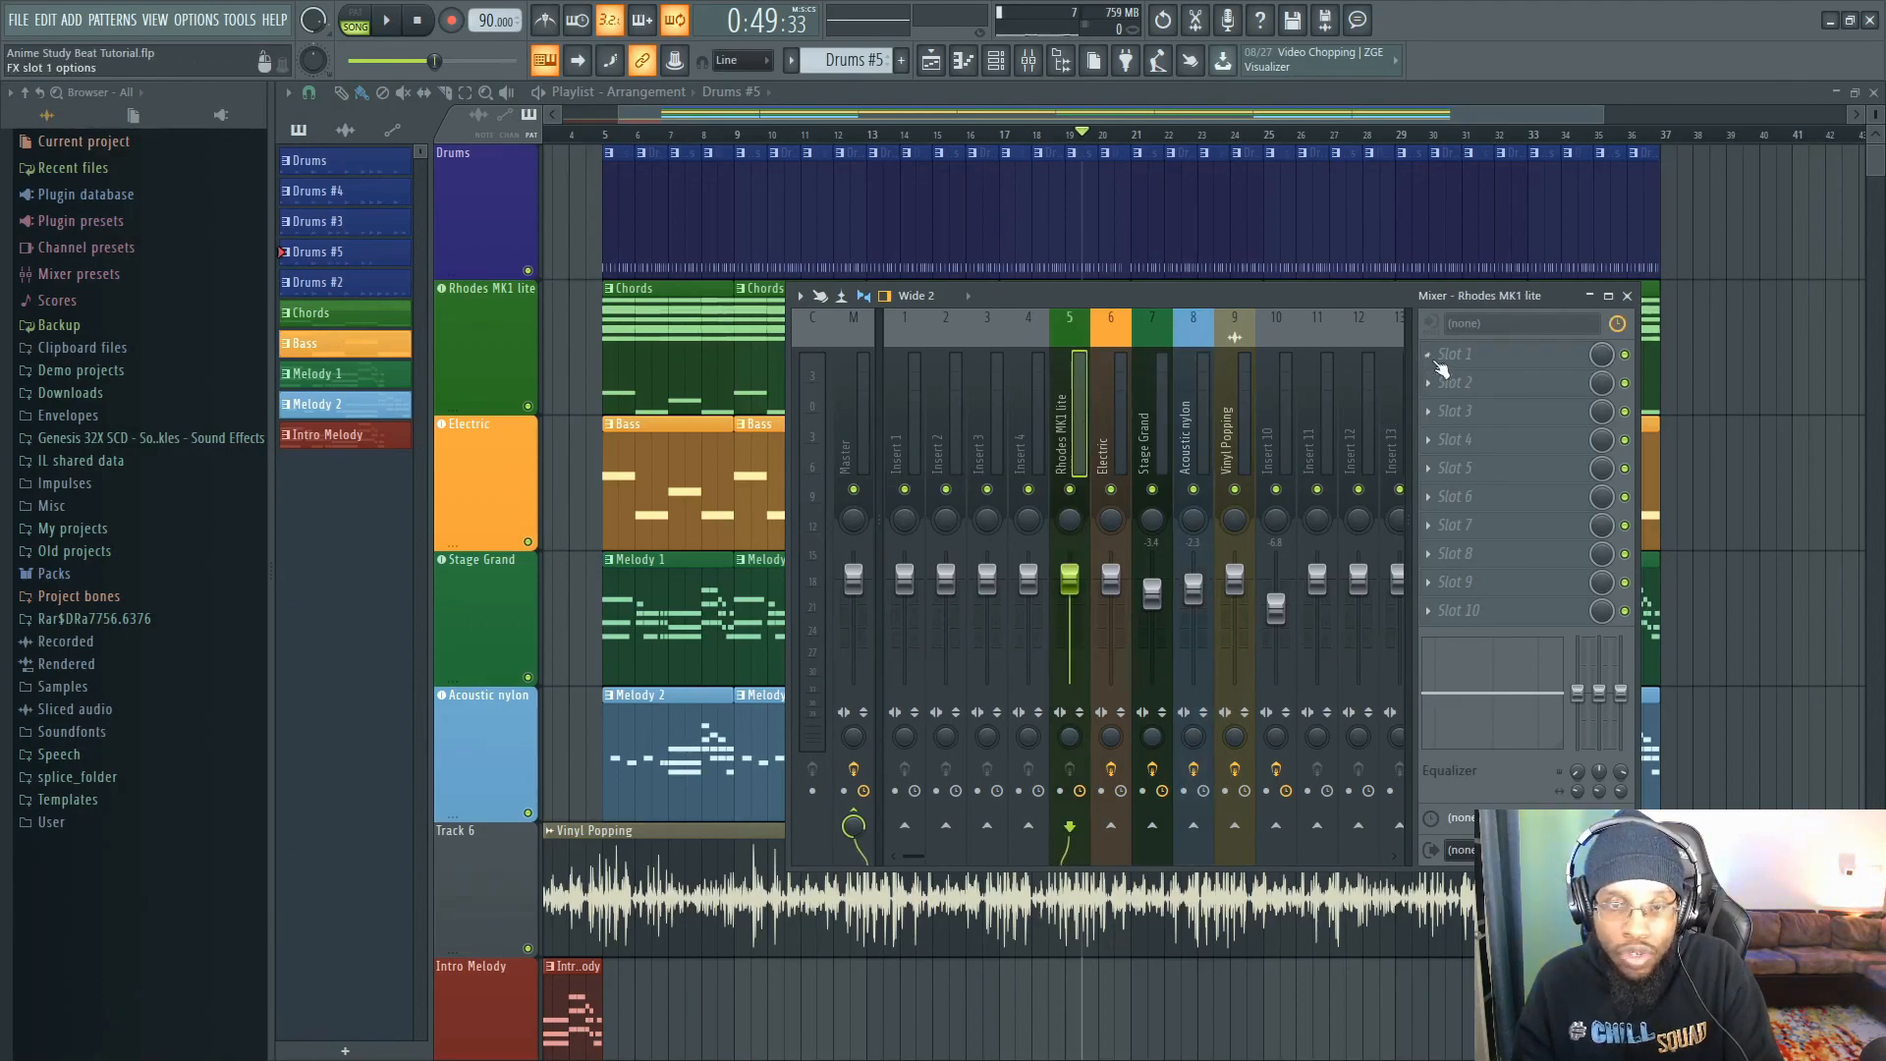
pyautogui.click(1432, 356)
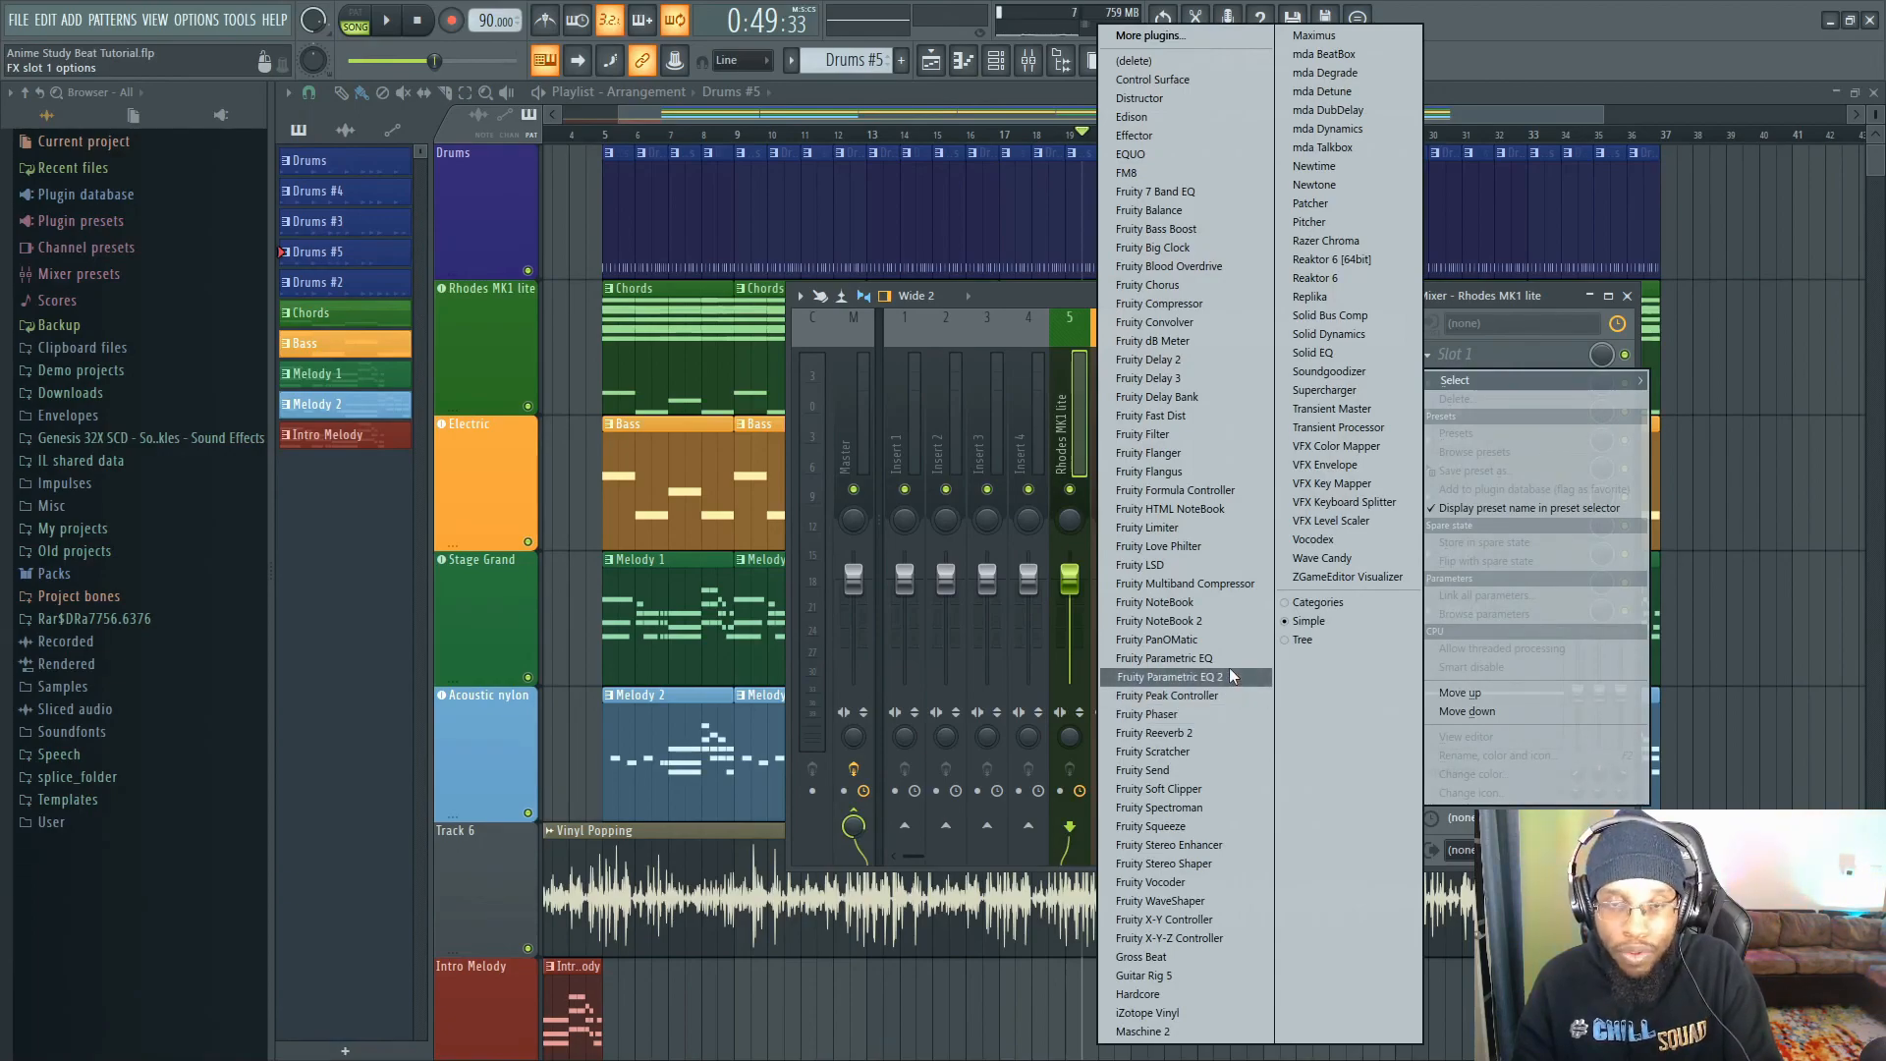
pyautogui.click(1234, 734)
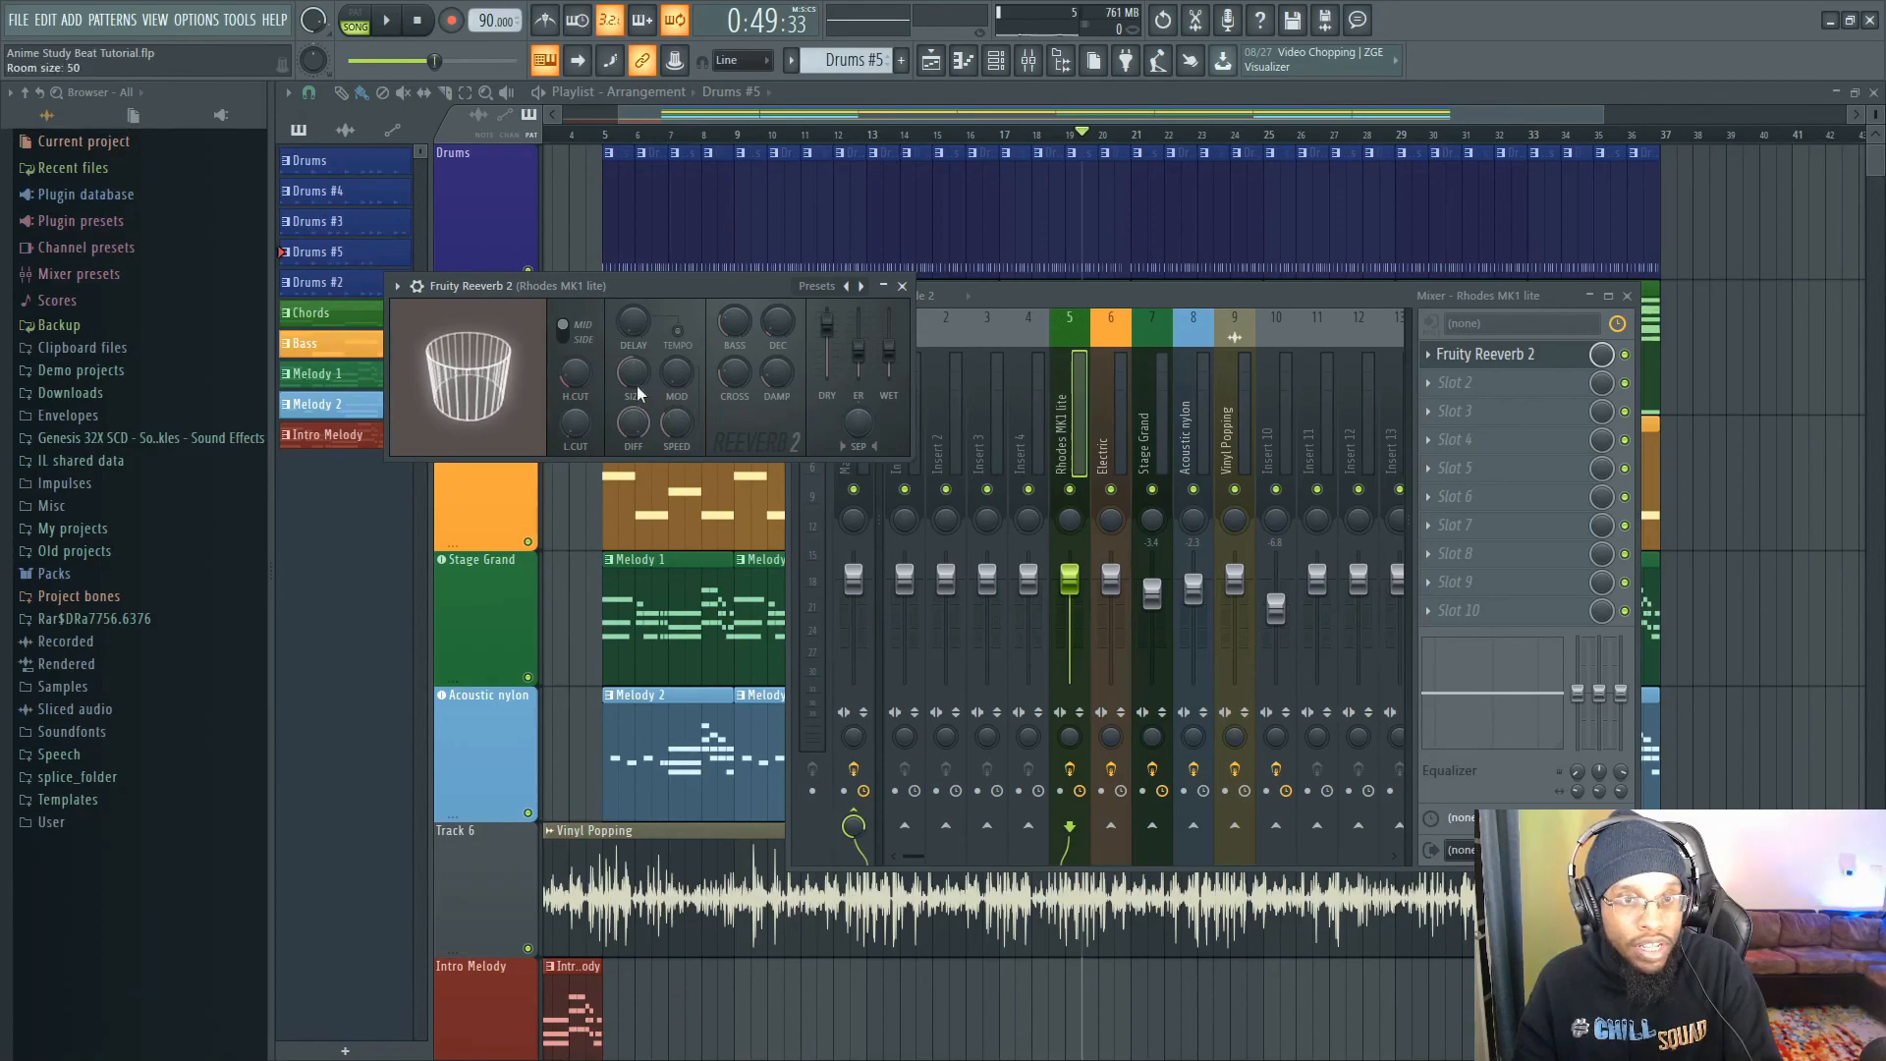
pyautogui.moveTo(1605, 367); pyautogui.dragTo(1605, 379)
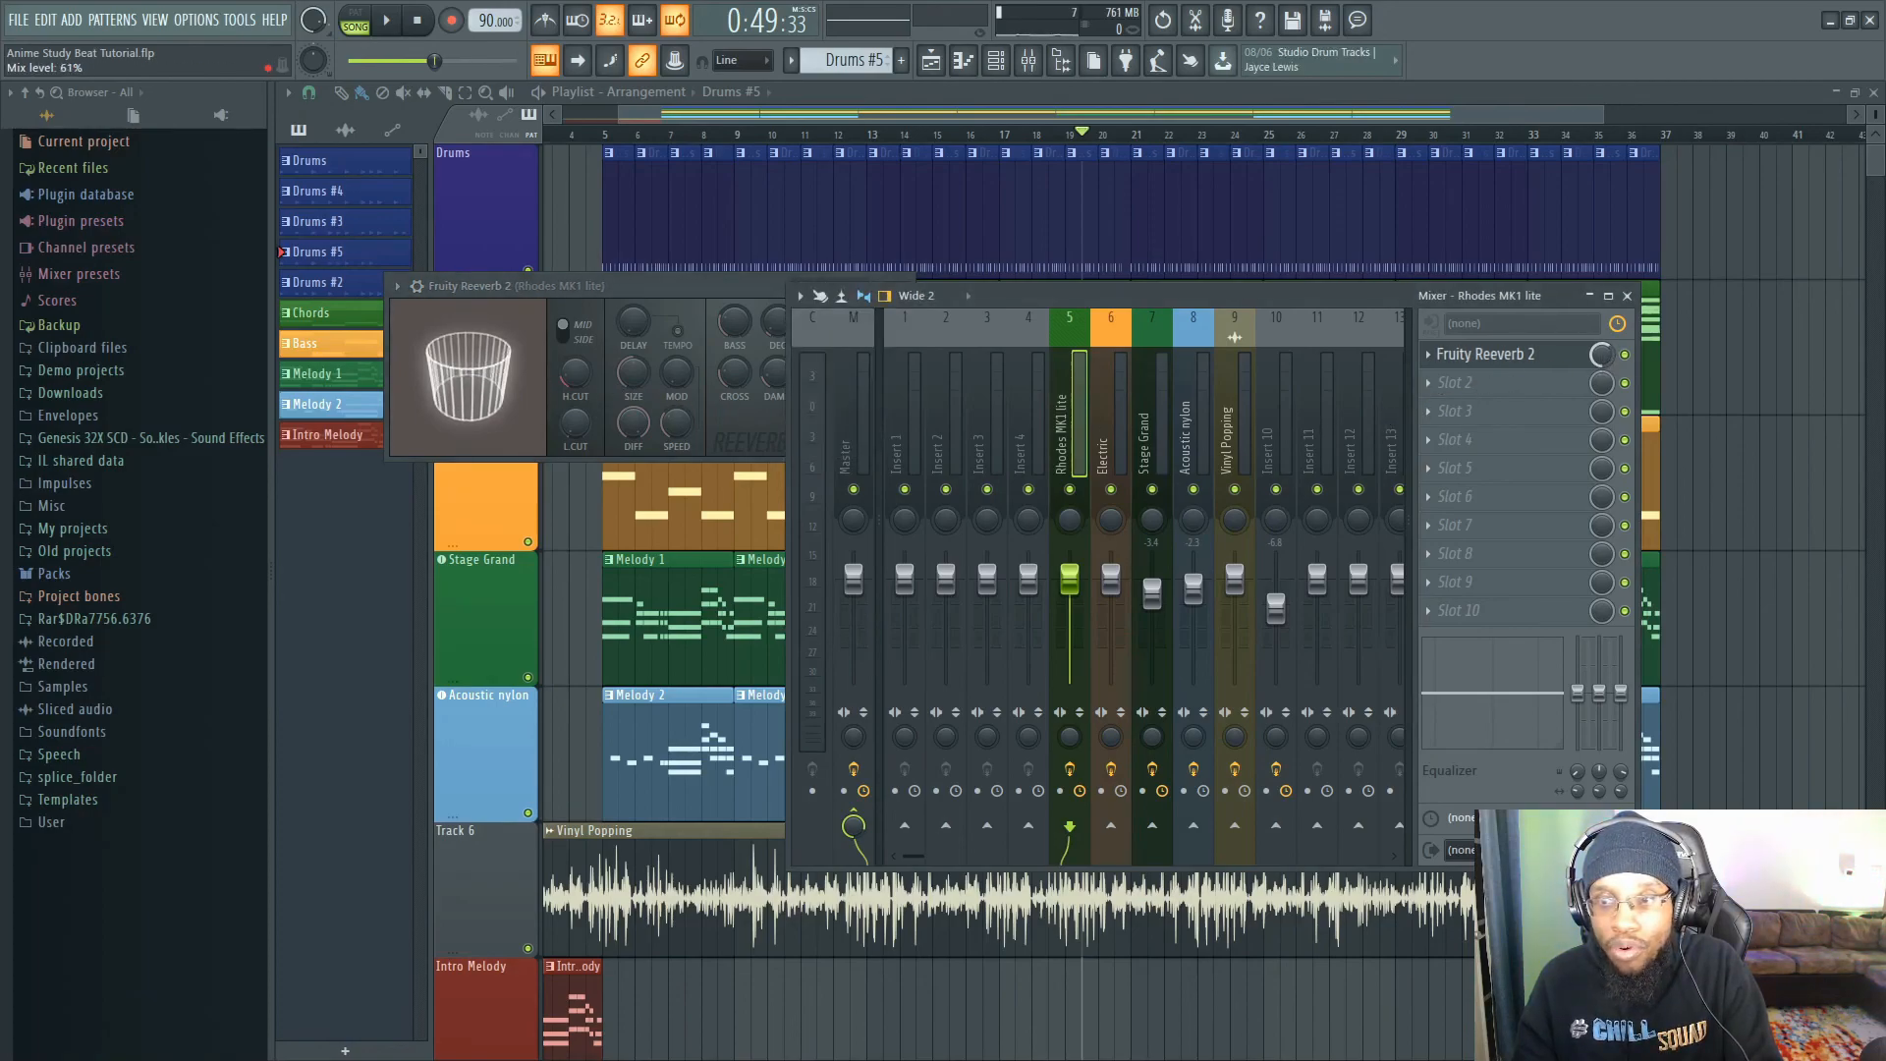
# - Load Fruity Multiband Compressor ahead of the reverb on Rhodes MK1 lite and lower its mid-band ratio
pyautogui.click(1429, 358)
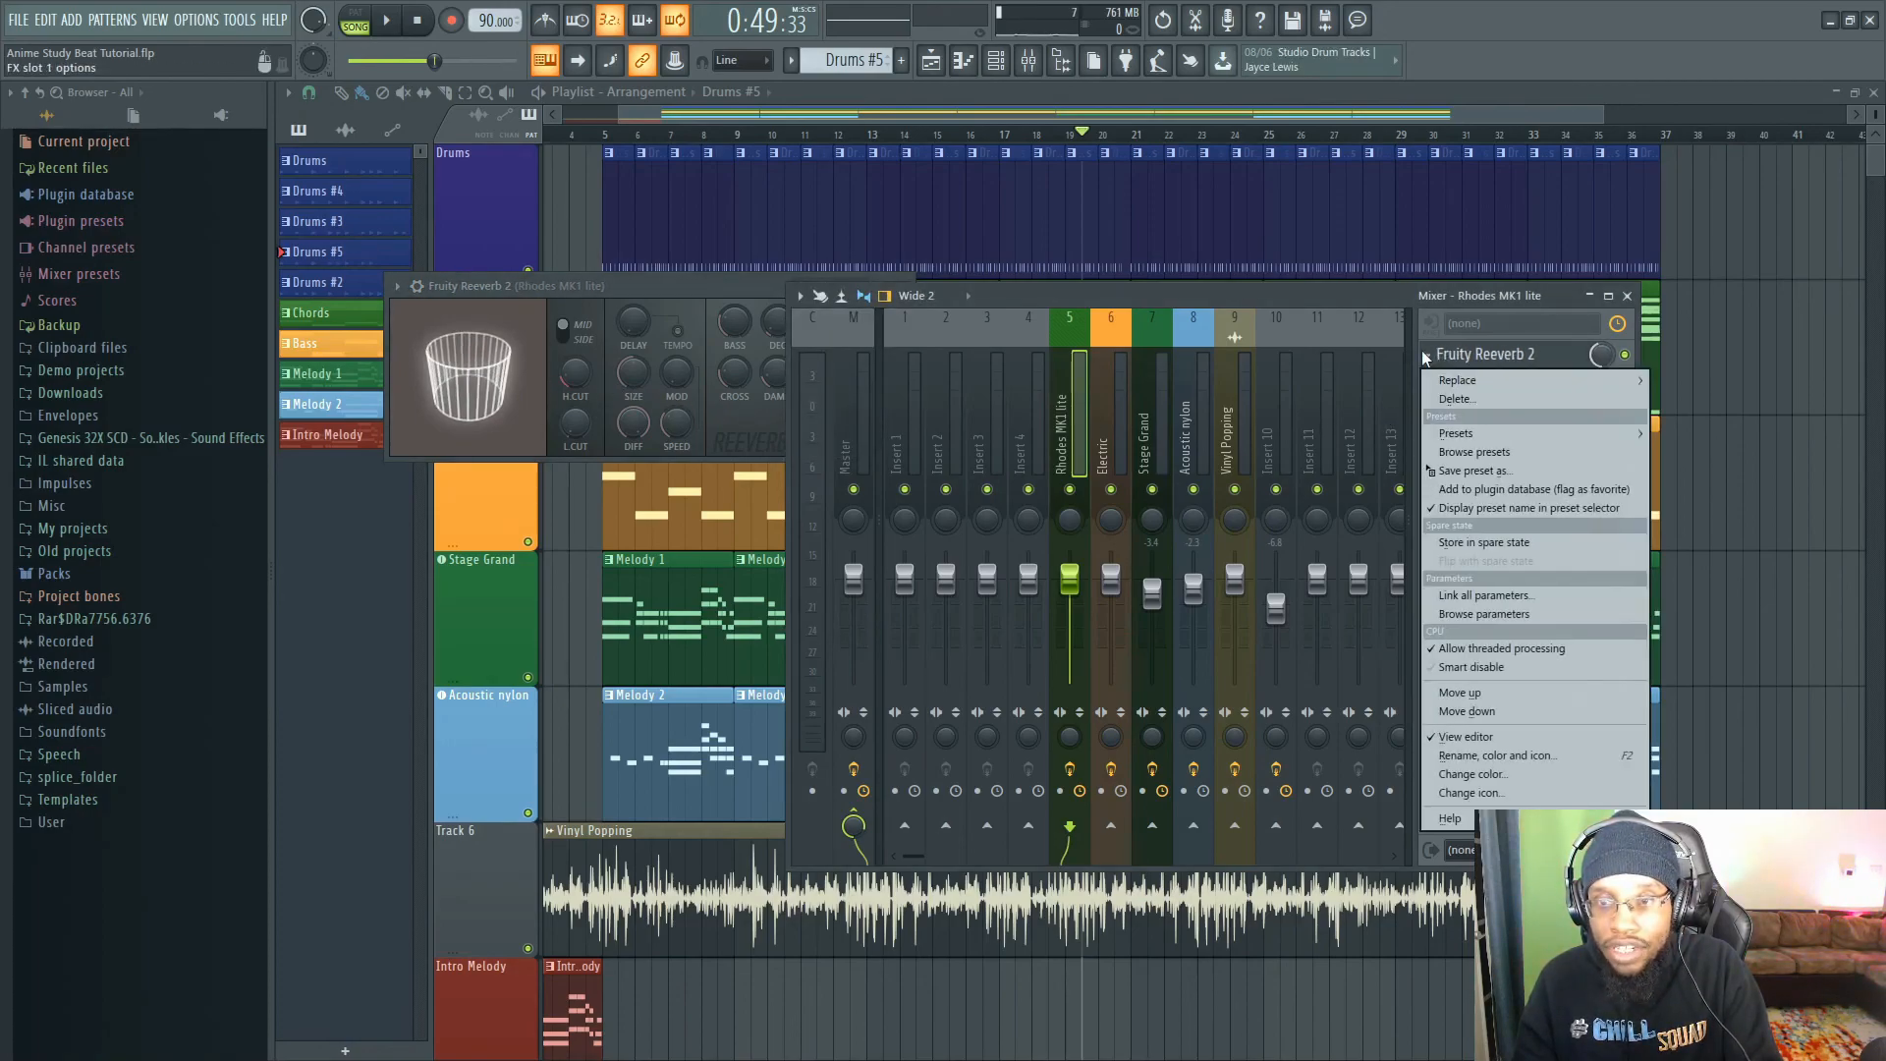
pyautogui.click(1511, 709)
pyautogui.click(1429, 355)
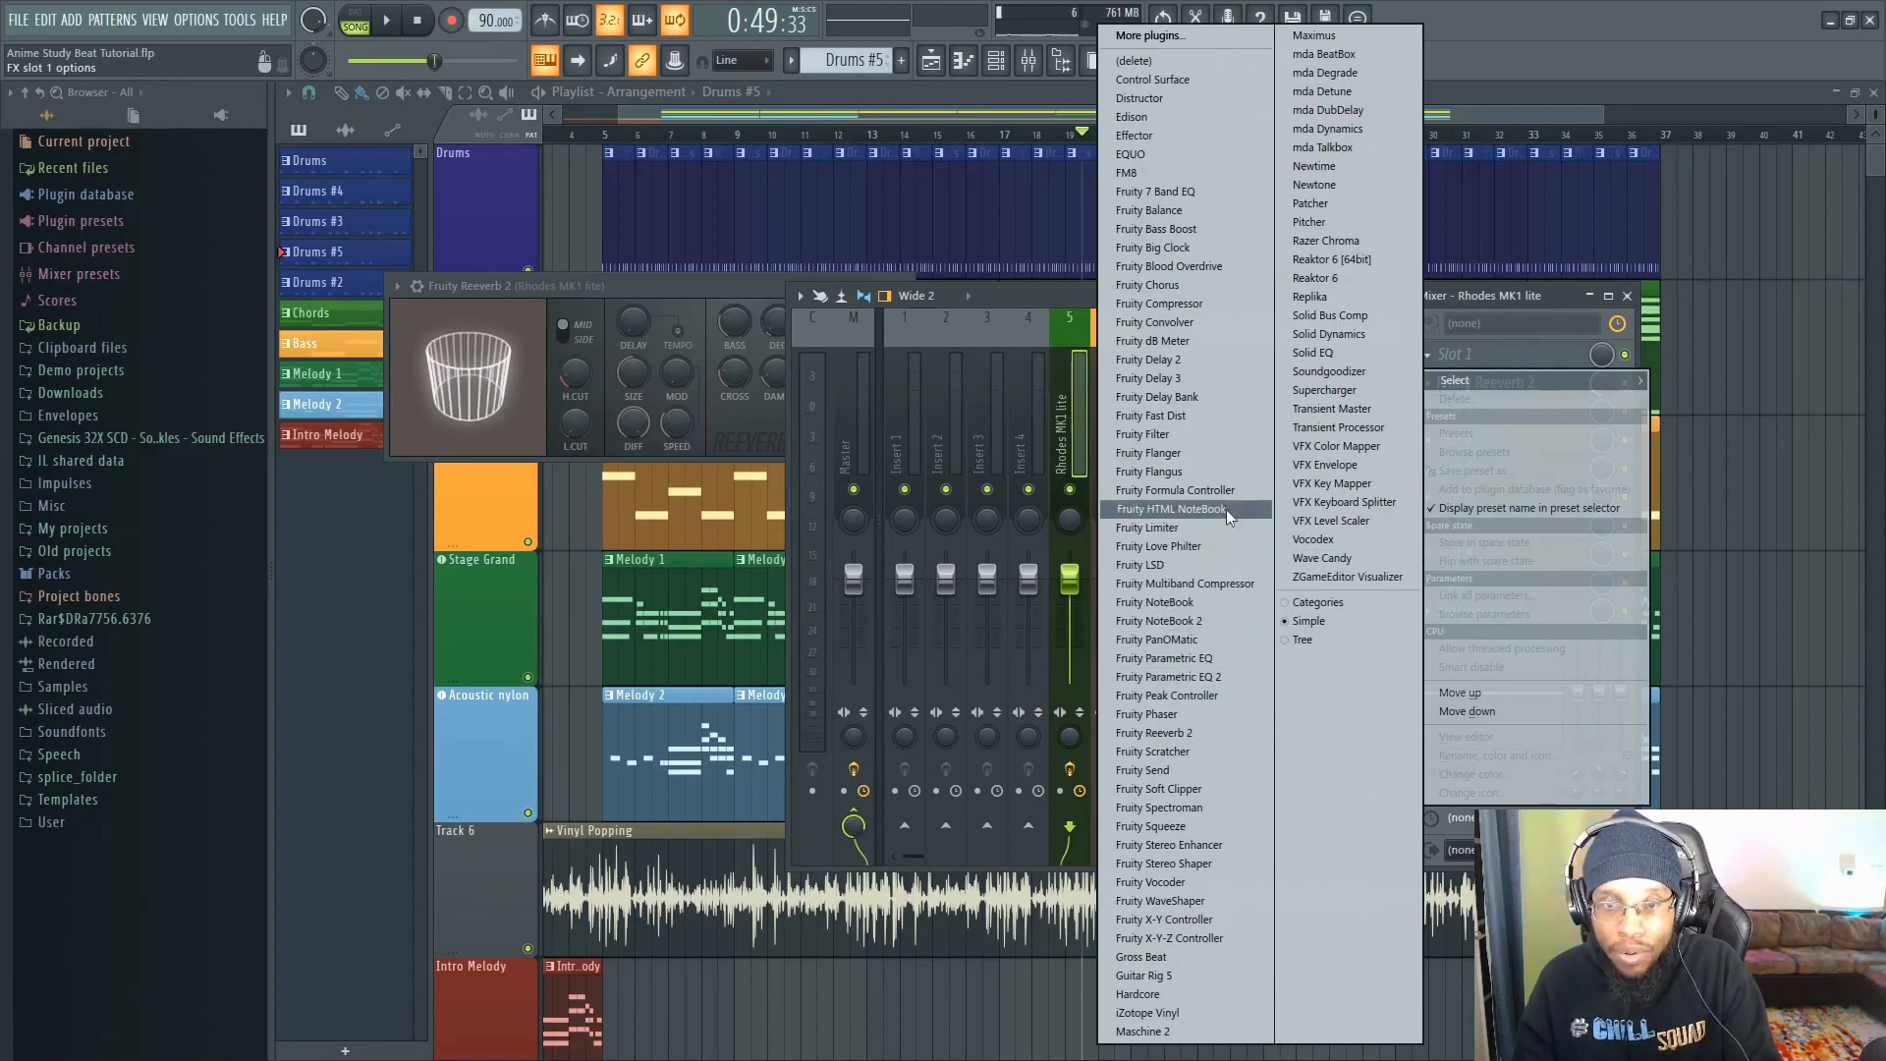
pyautogui.click(1224, 583)
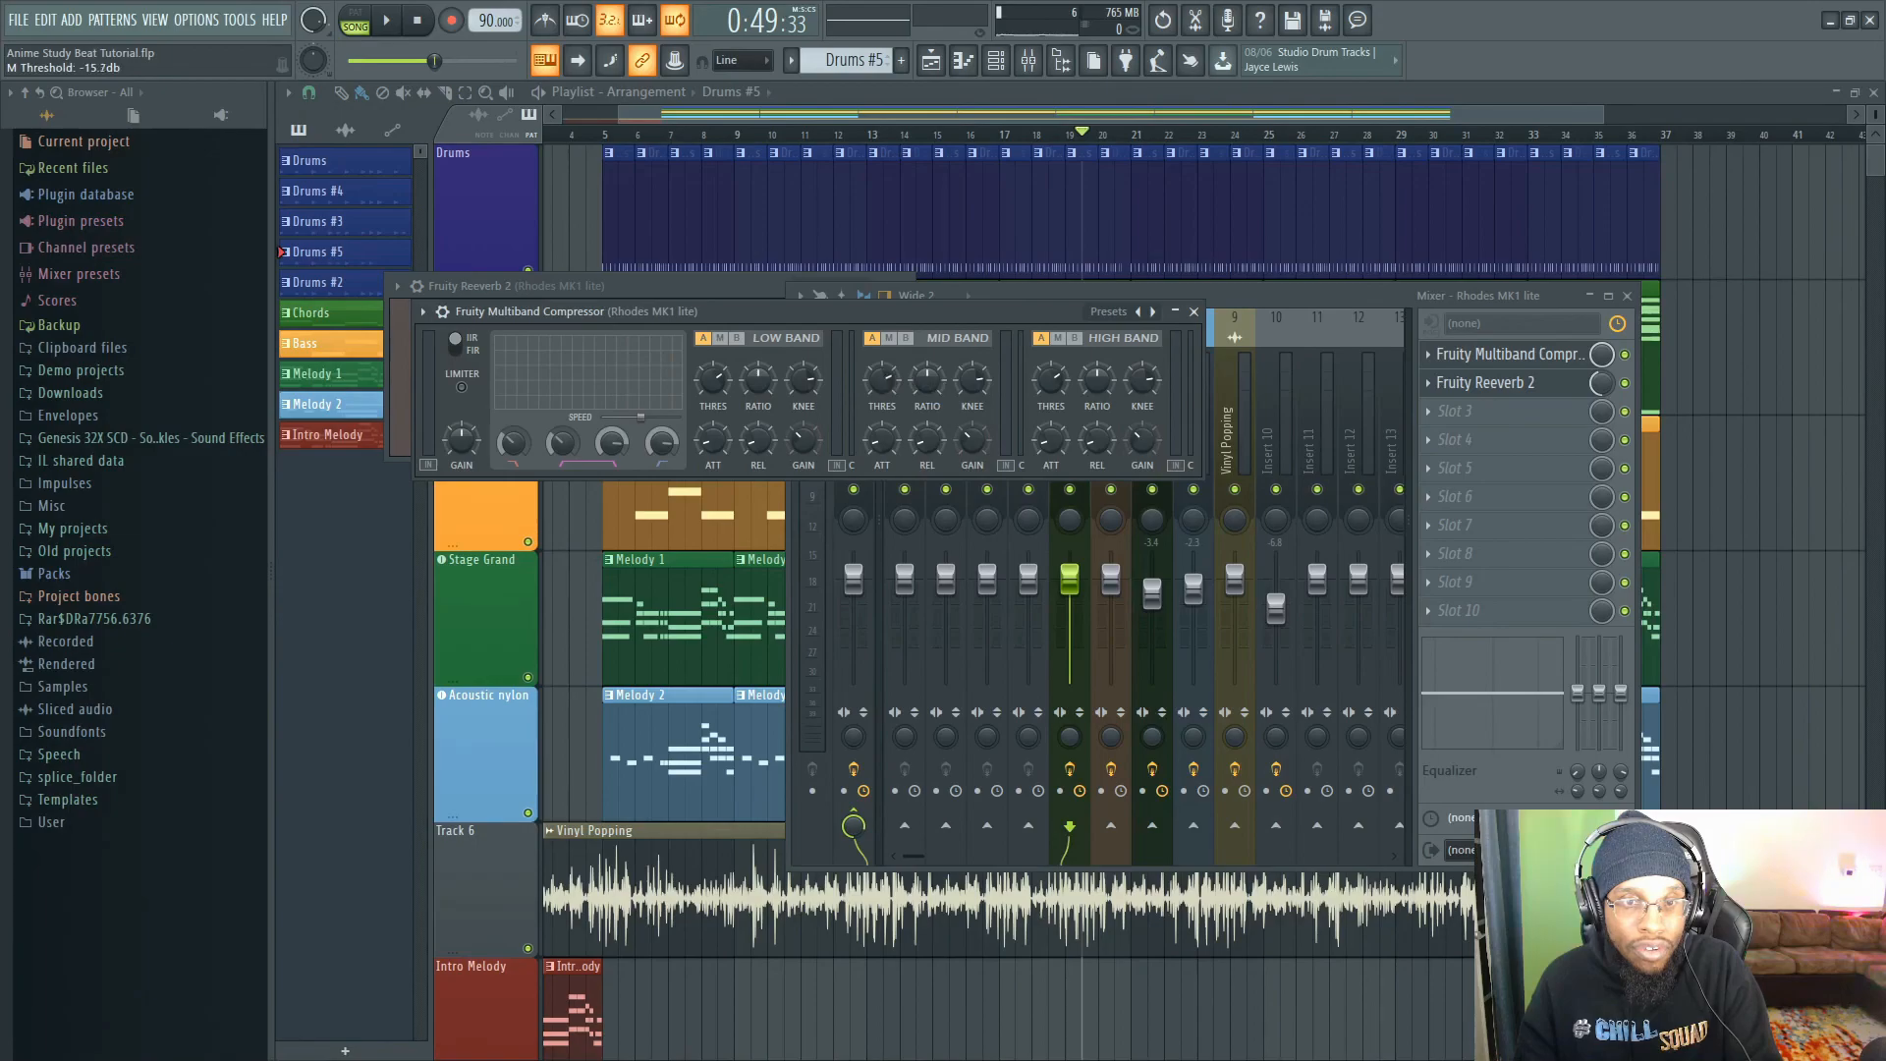
pyautogui.moveTo(927, 379); pyautogui.dragTo(928, 397)
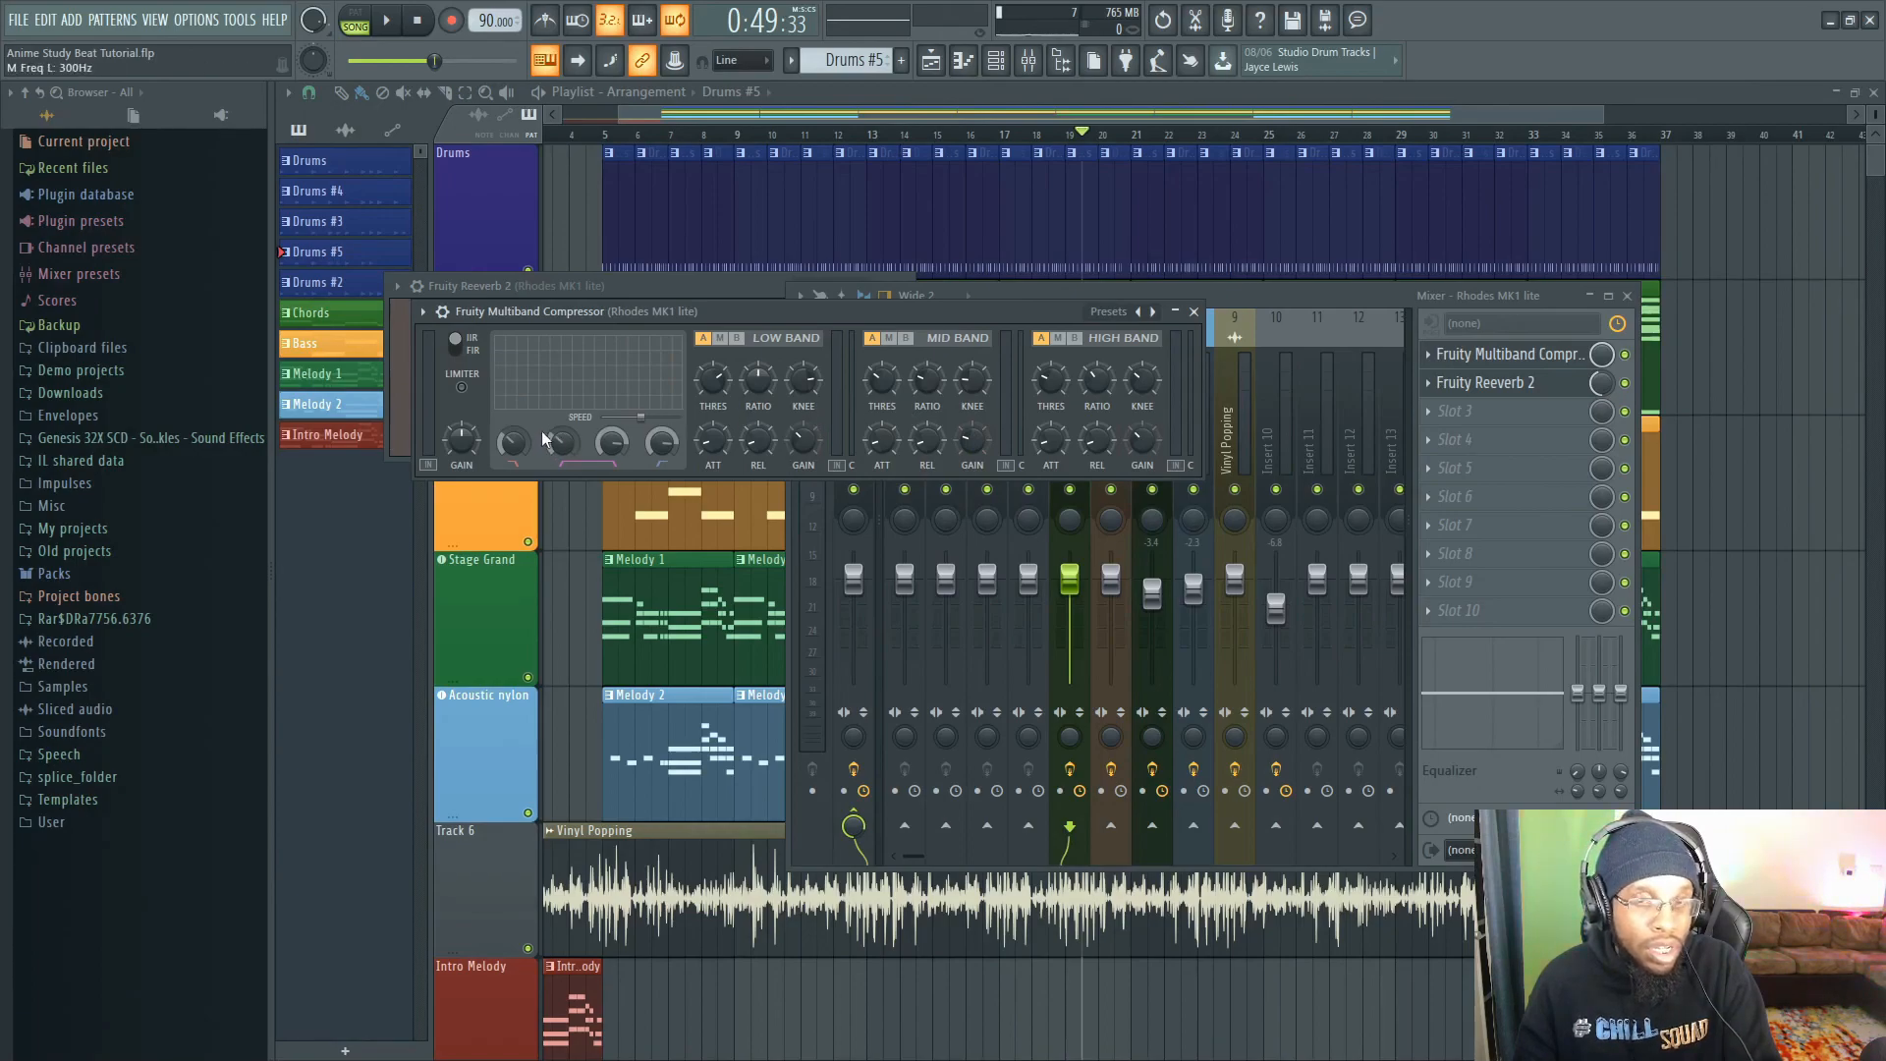
# - Play the arrangement from bar 19 to hear the compressed Rhodes chords in the mix
pyautogui.press('space')
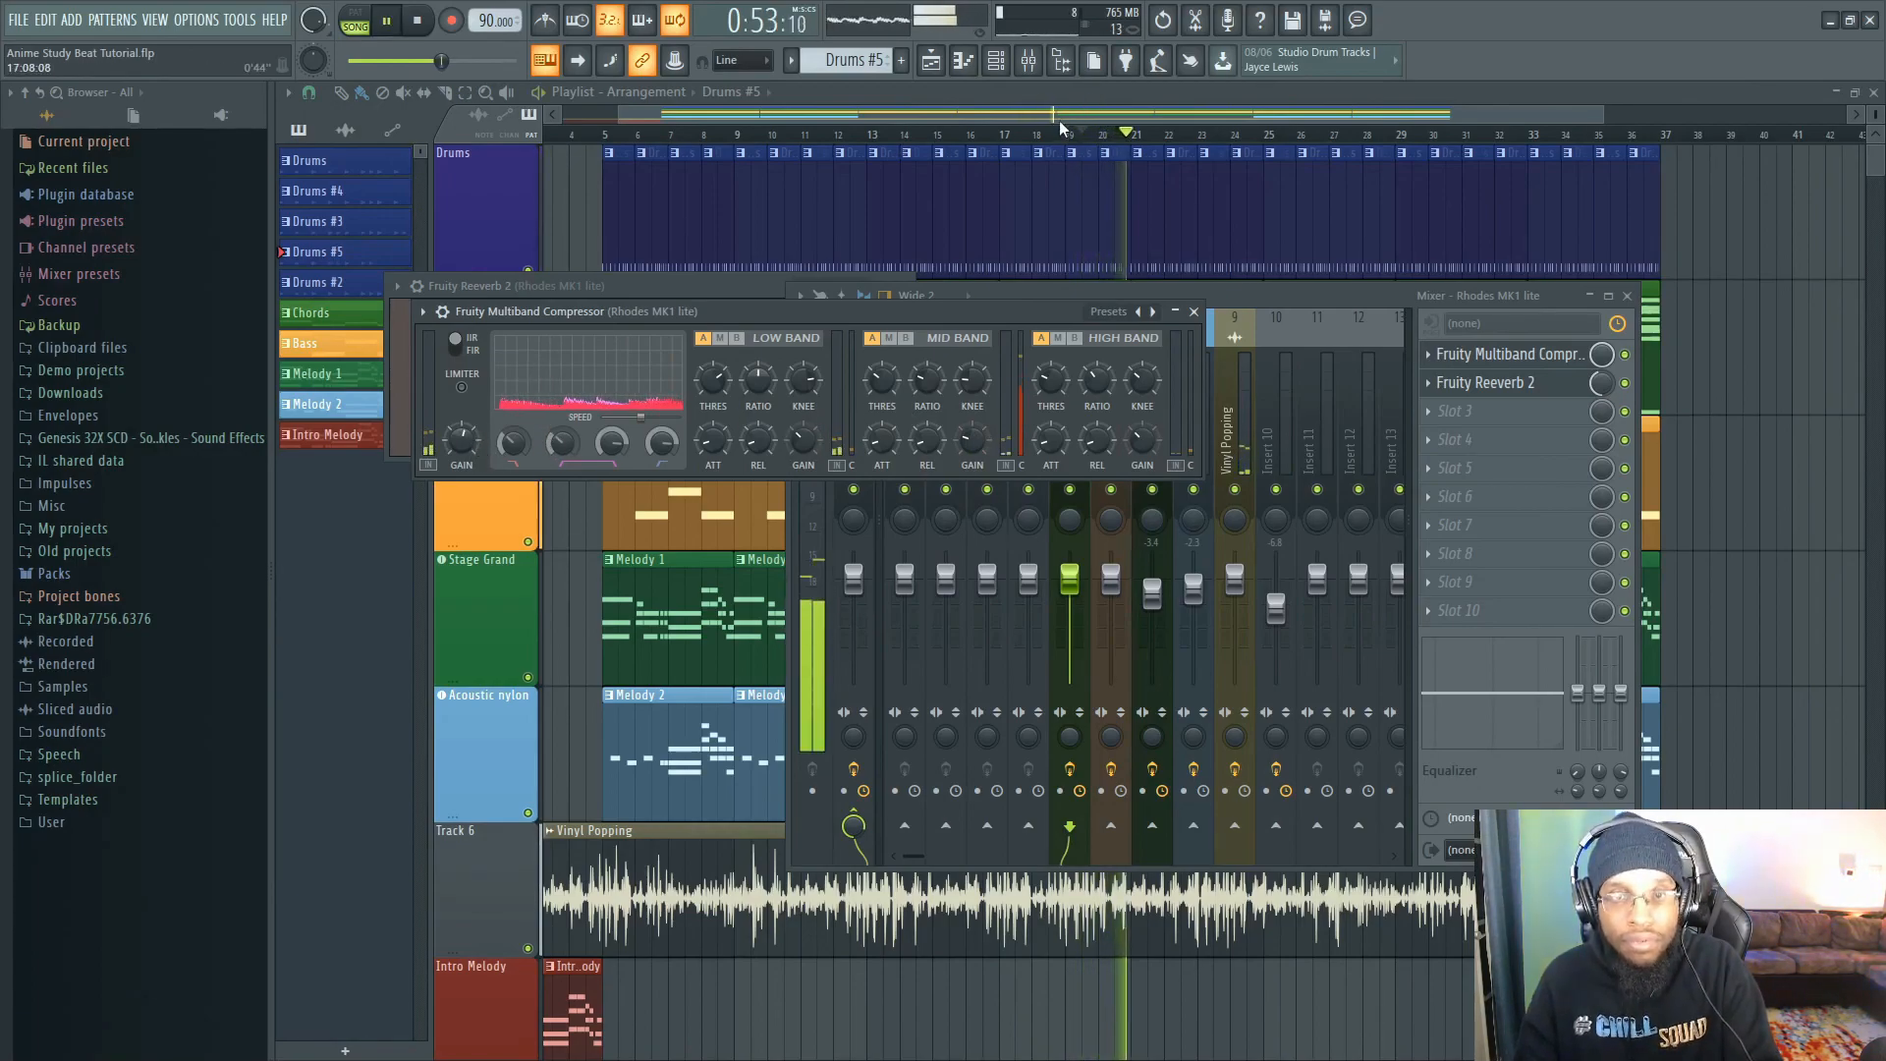
pyautogui.moveTo(1084, 113); pyautogui.dragTo(1142, 163)
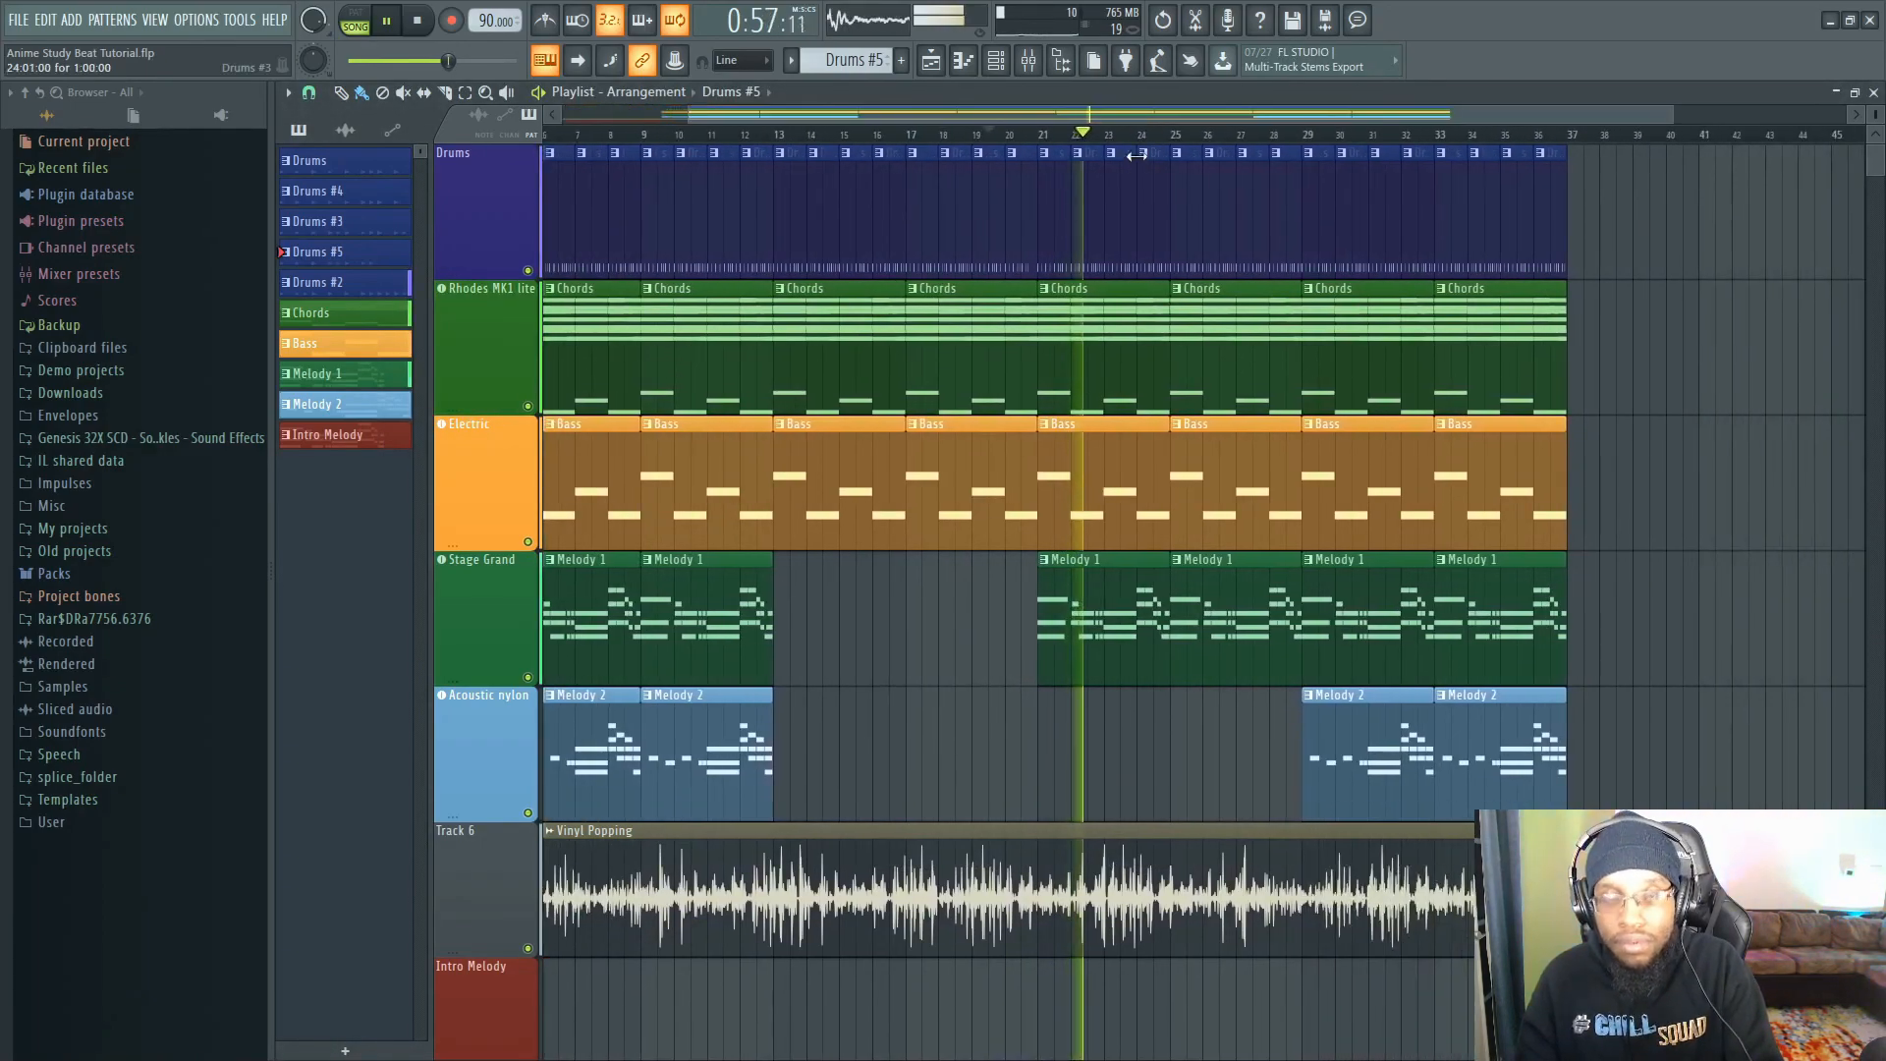
pyautogui.press('space')
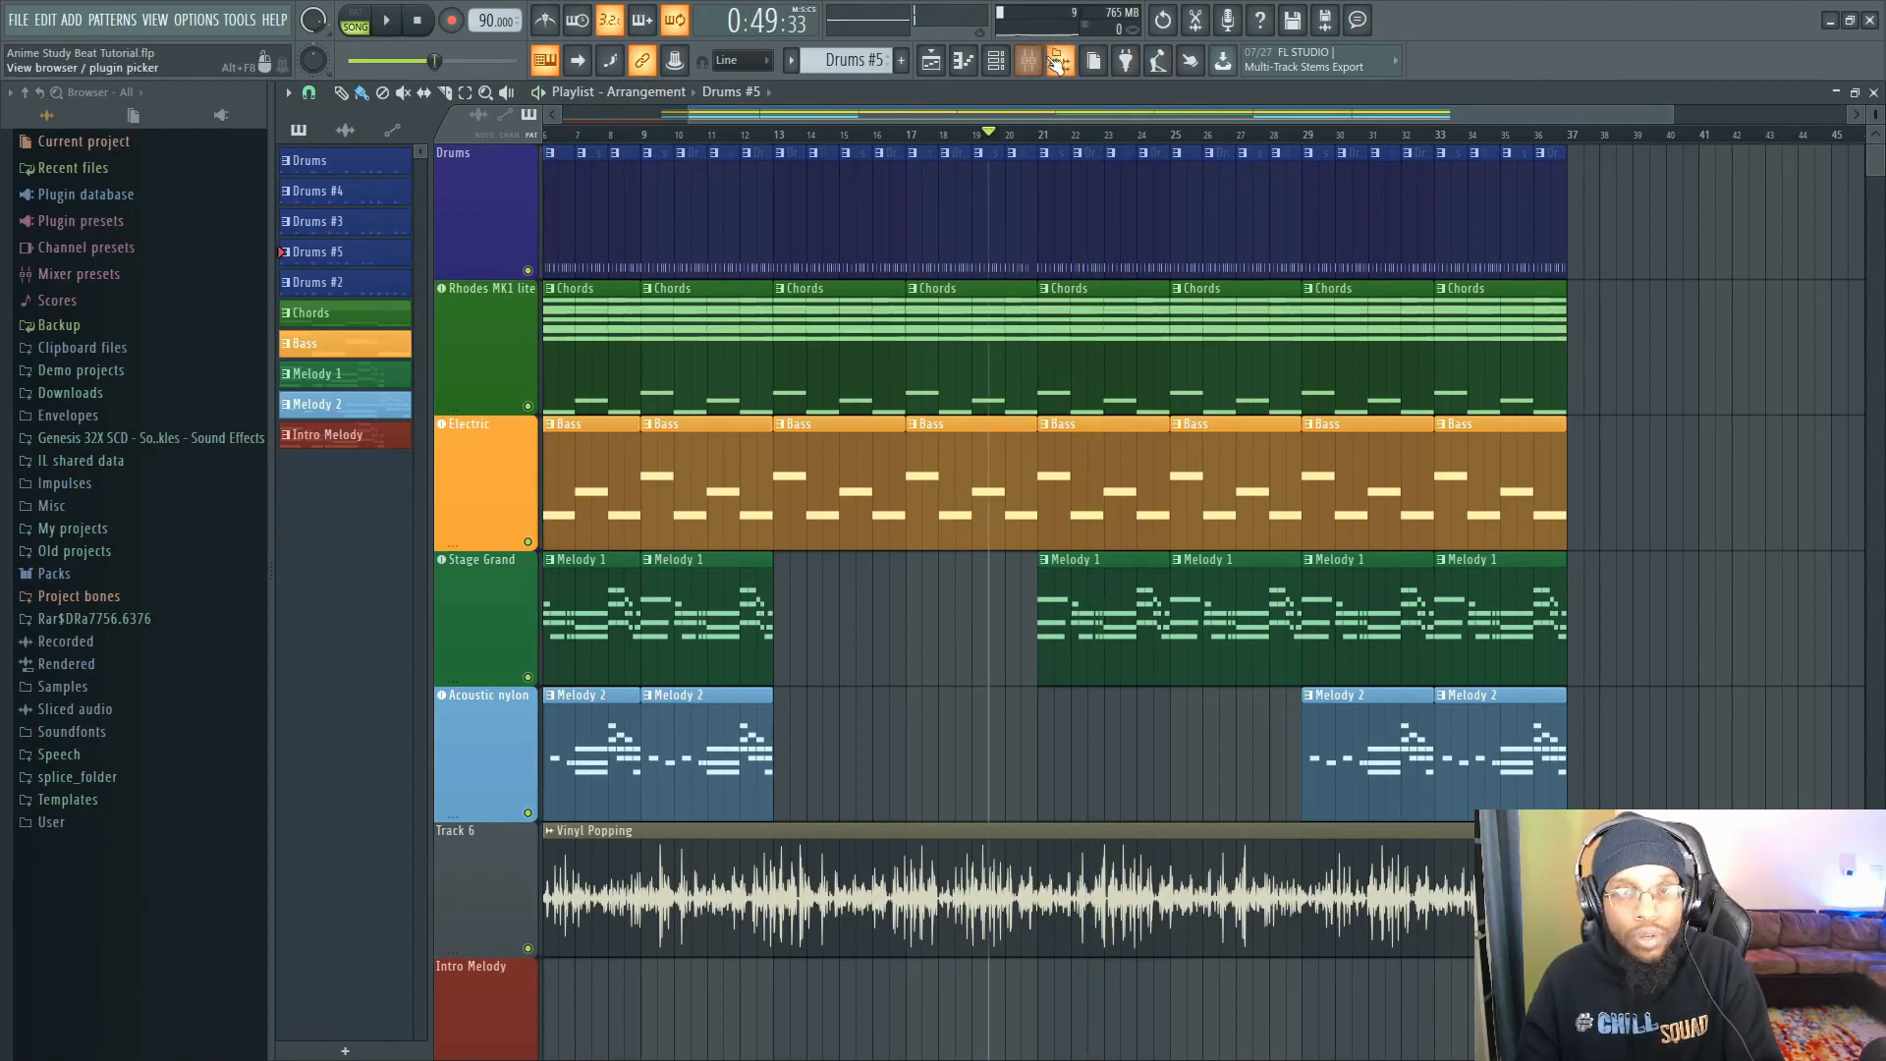
# - Load Fruity Parametric EQ 2 in the first effect slot of Insert 1 and boost its two lowest bands
pyautogui.click(1027, 61)
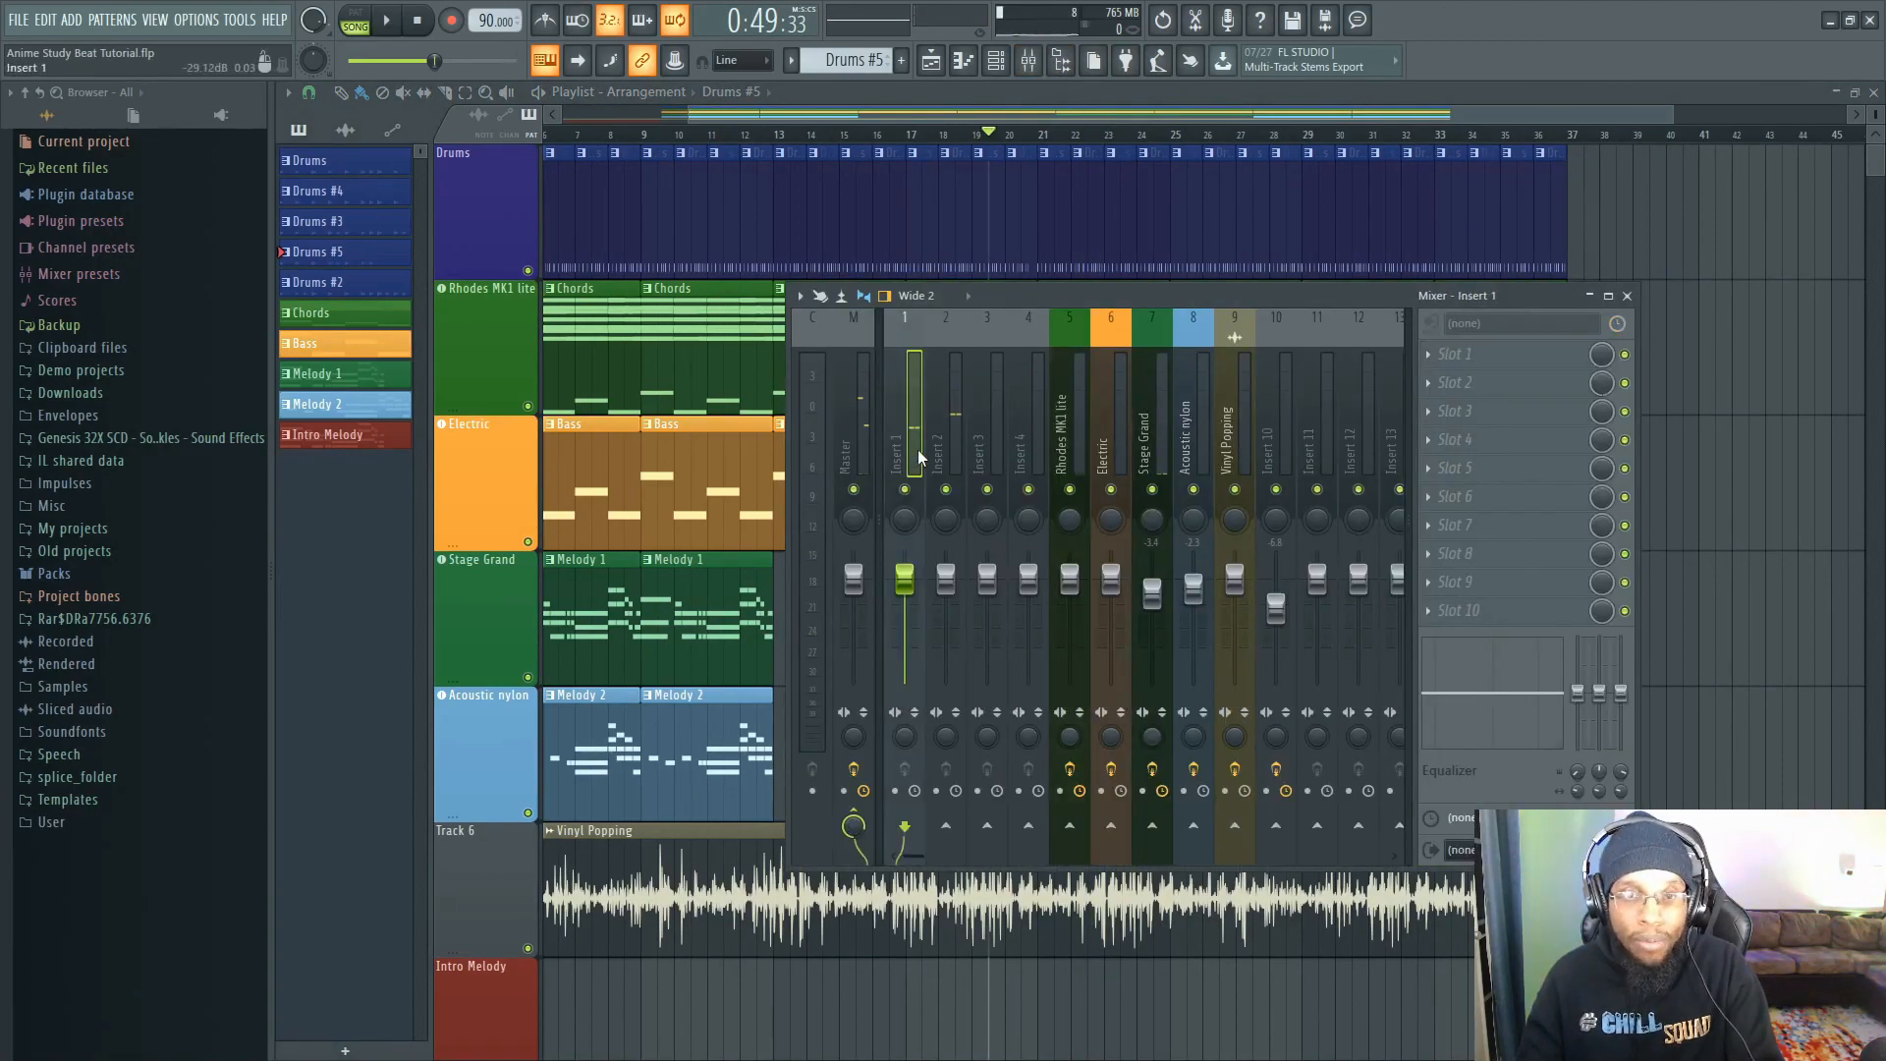
pyautogui.click(1428, 355)
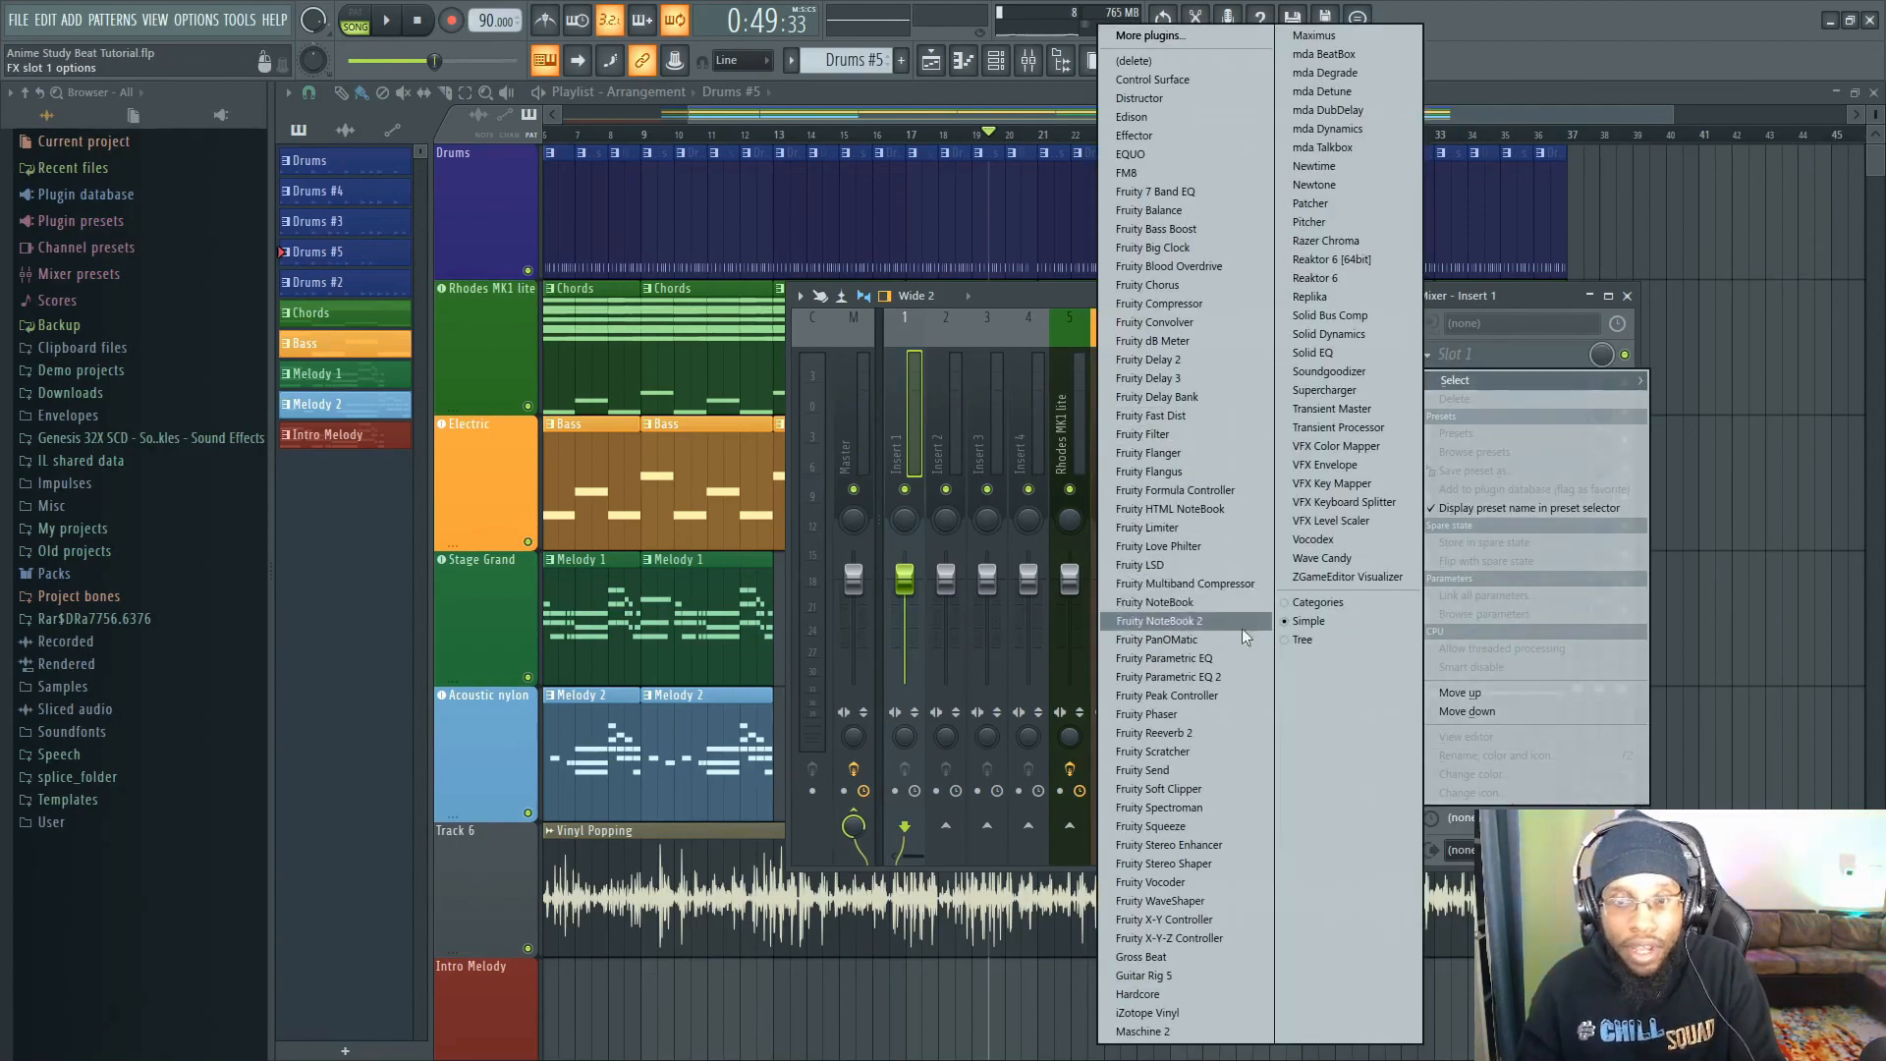
pyautogui.click(1217, 676)
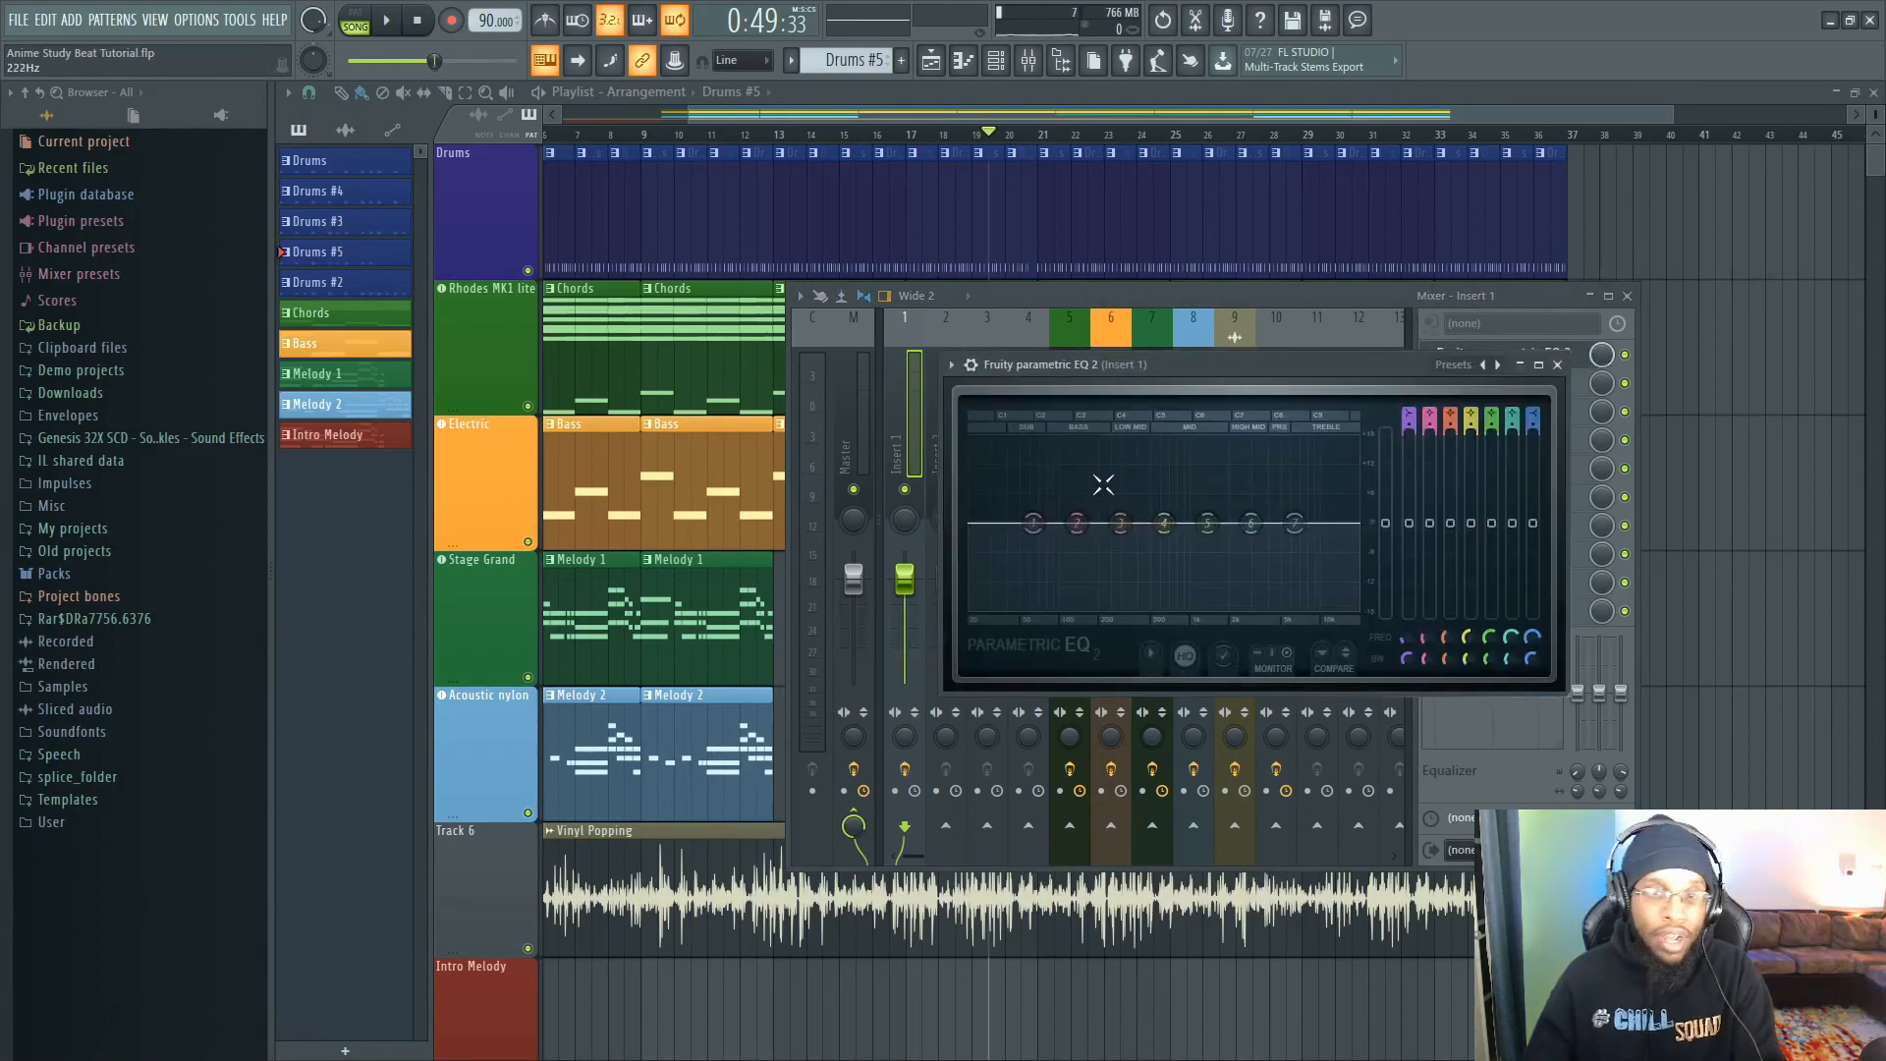
pyautogui.moveTo(1417, 533); pyautogui.dragTo(1429, 492)
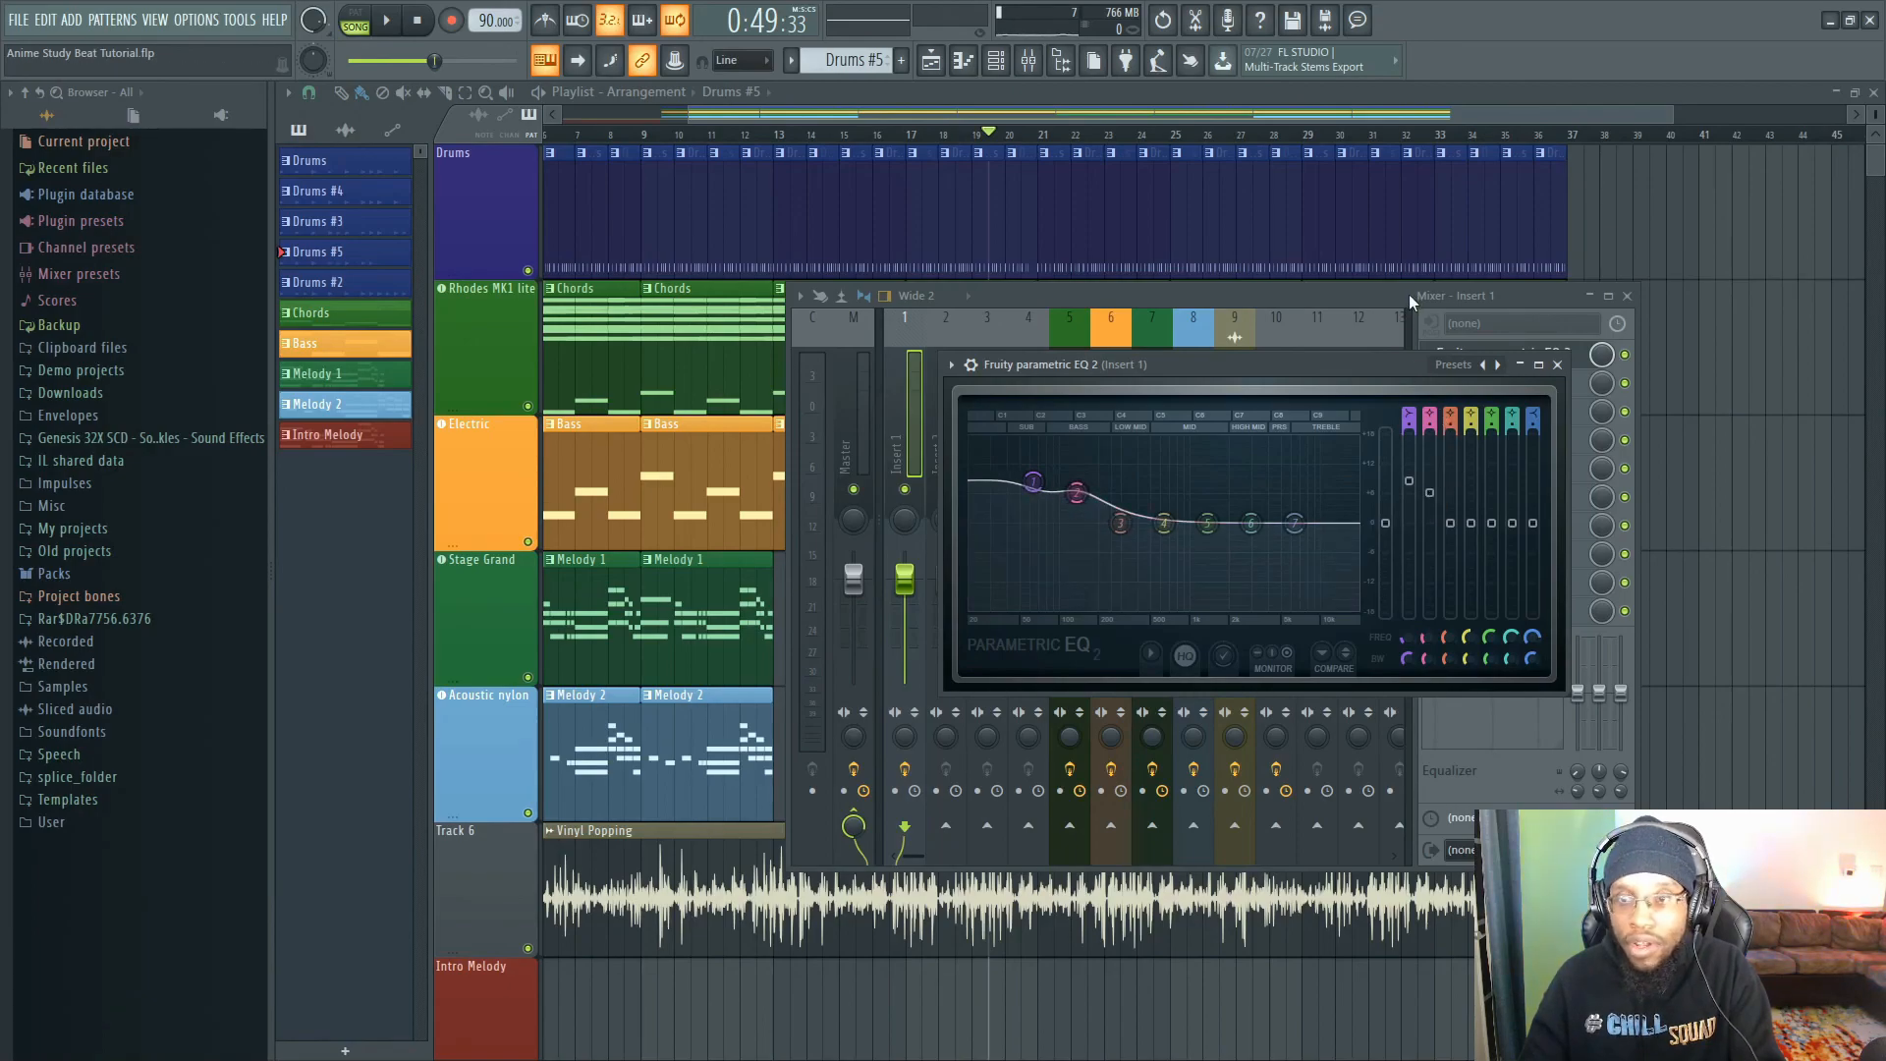
pyautogui.click(1409, 293)
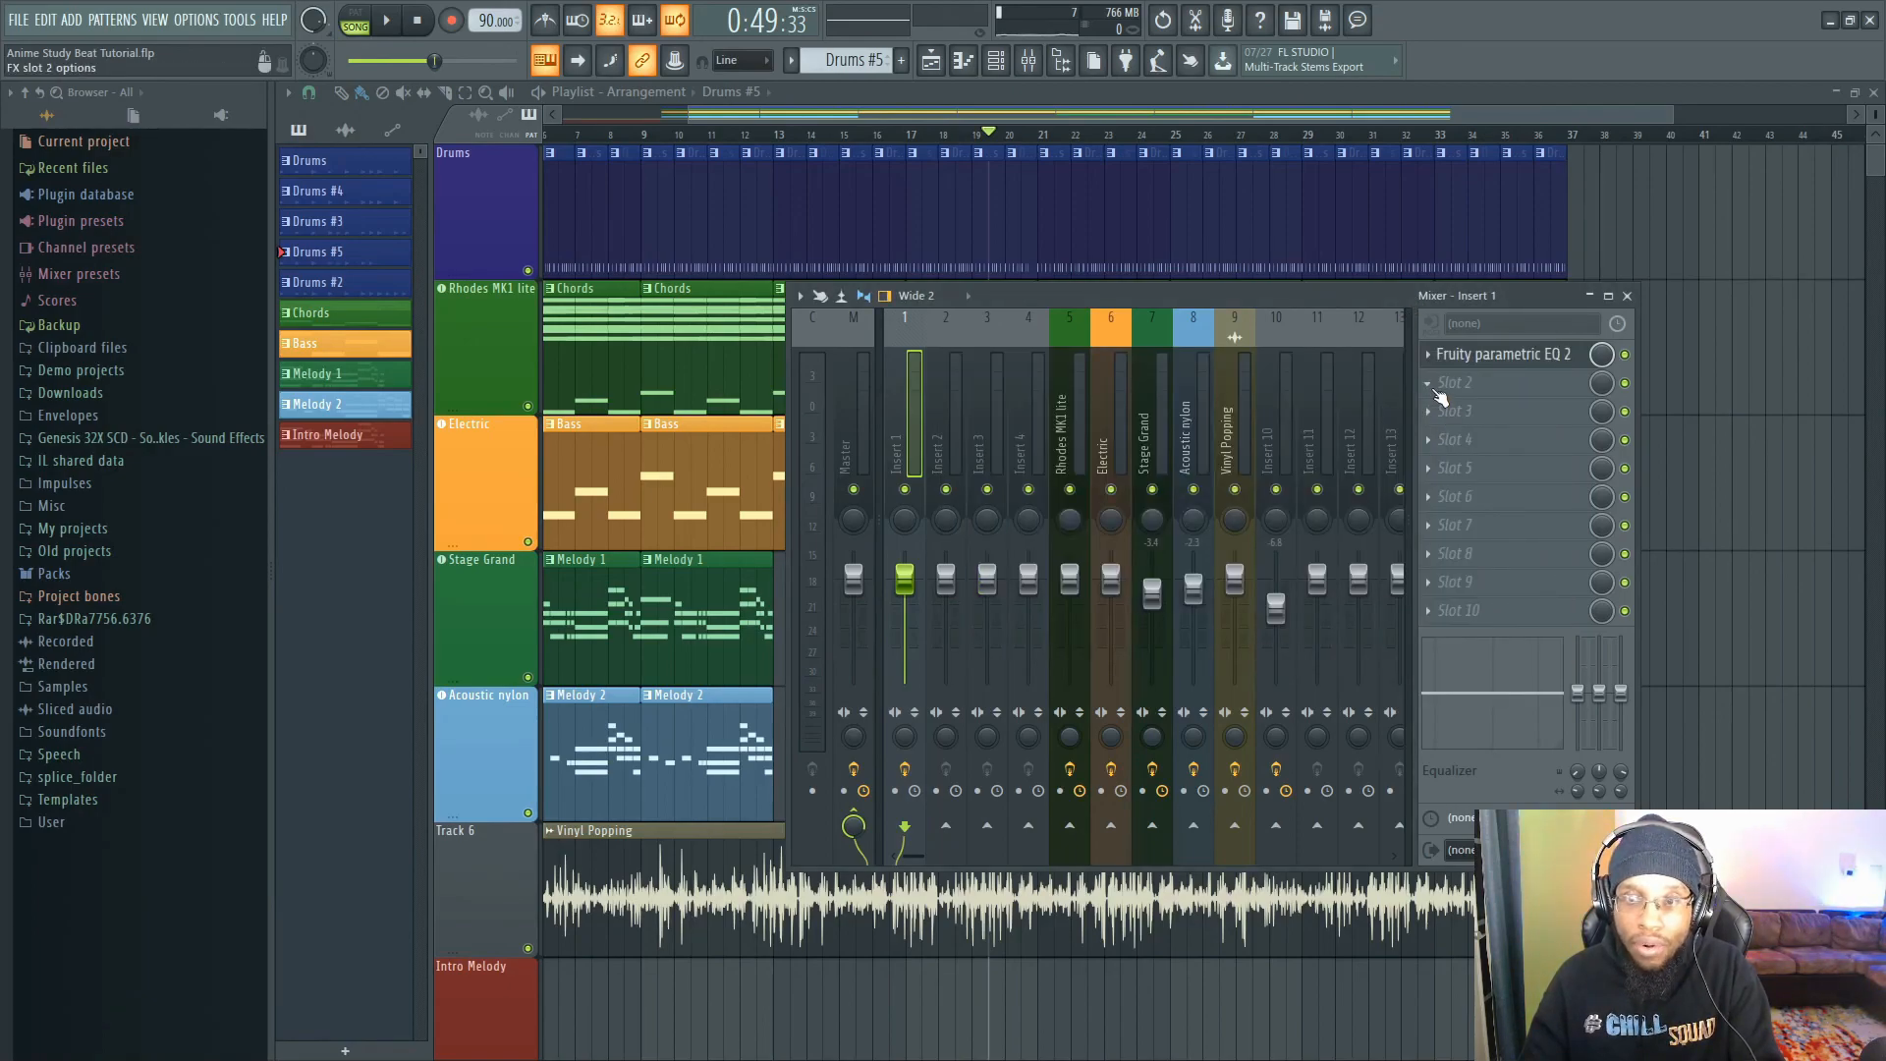
# - Load Fruity Bass Boost after the EQ on Insert 1, at 67 Hz with a low amount, and play the mix
pyautogui.click(1438, 391)
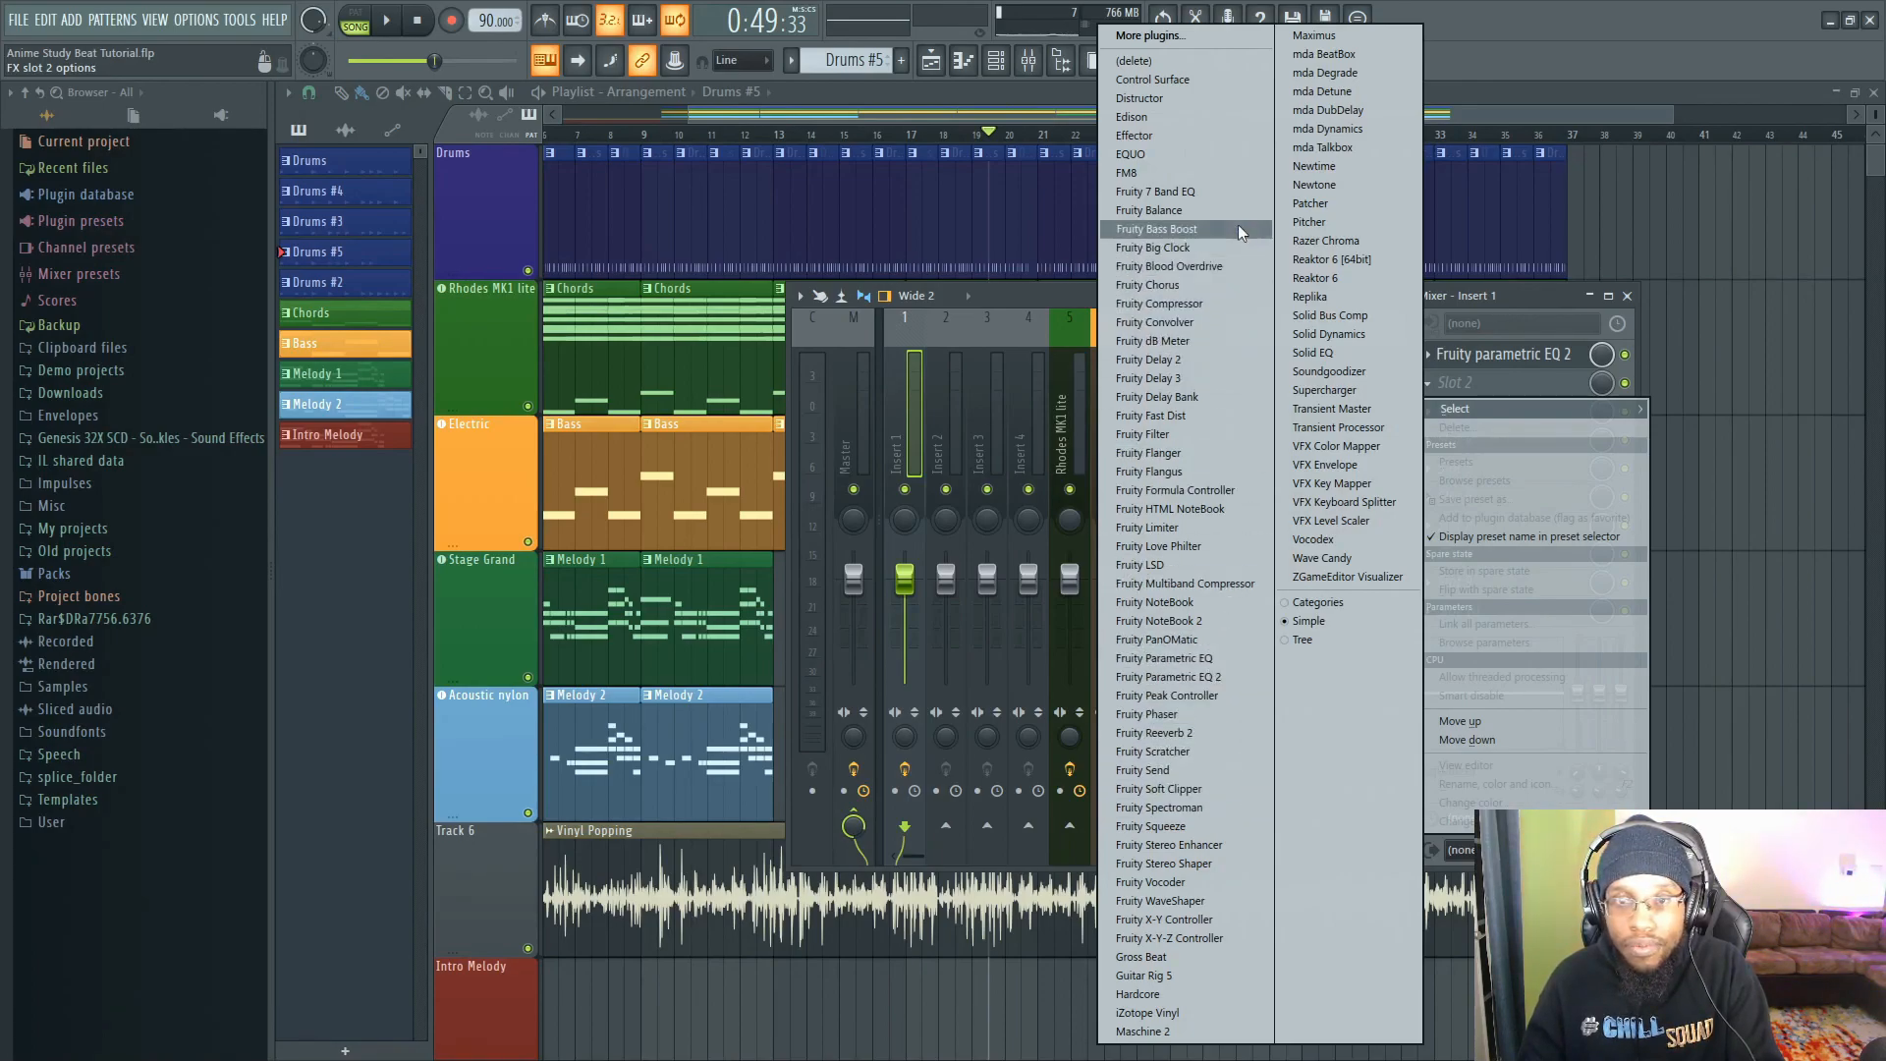
pyautogui.click(1157, 229)
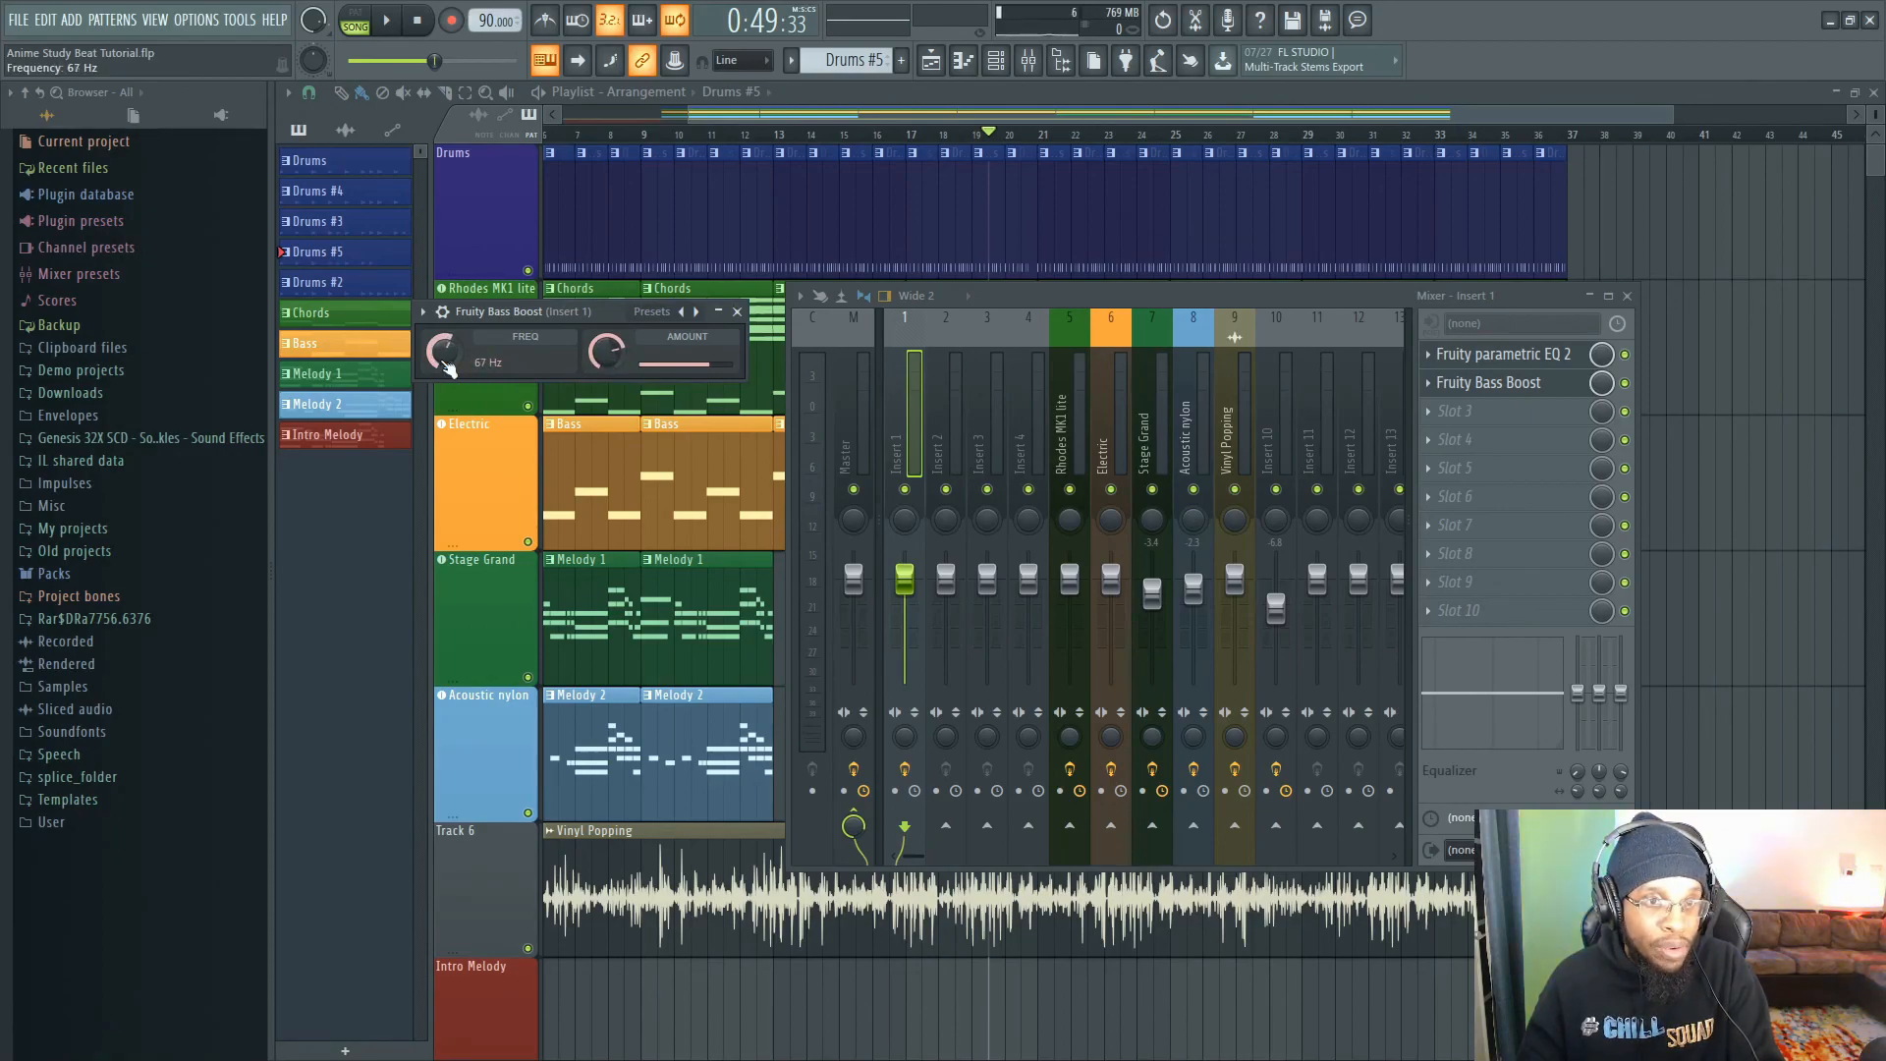
pyautogui.press('space')
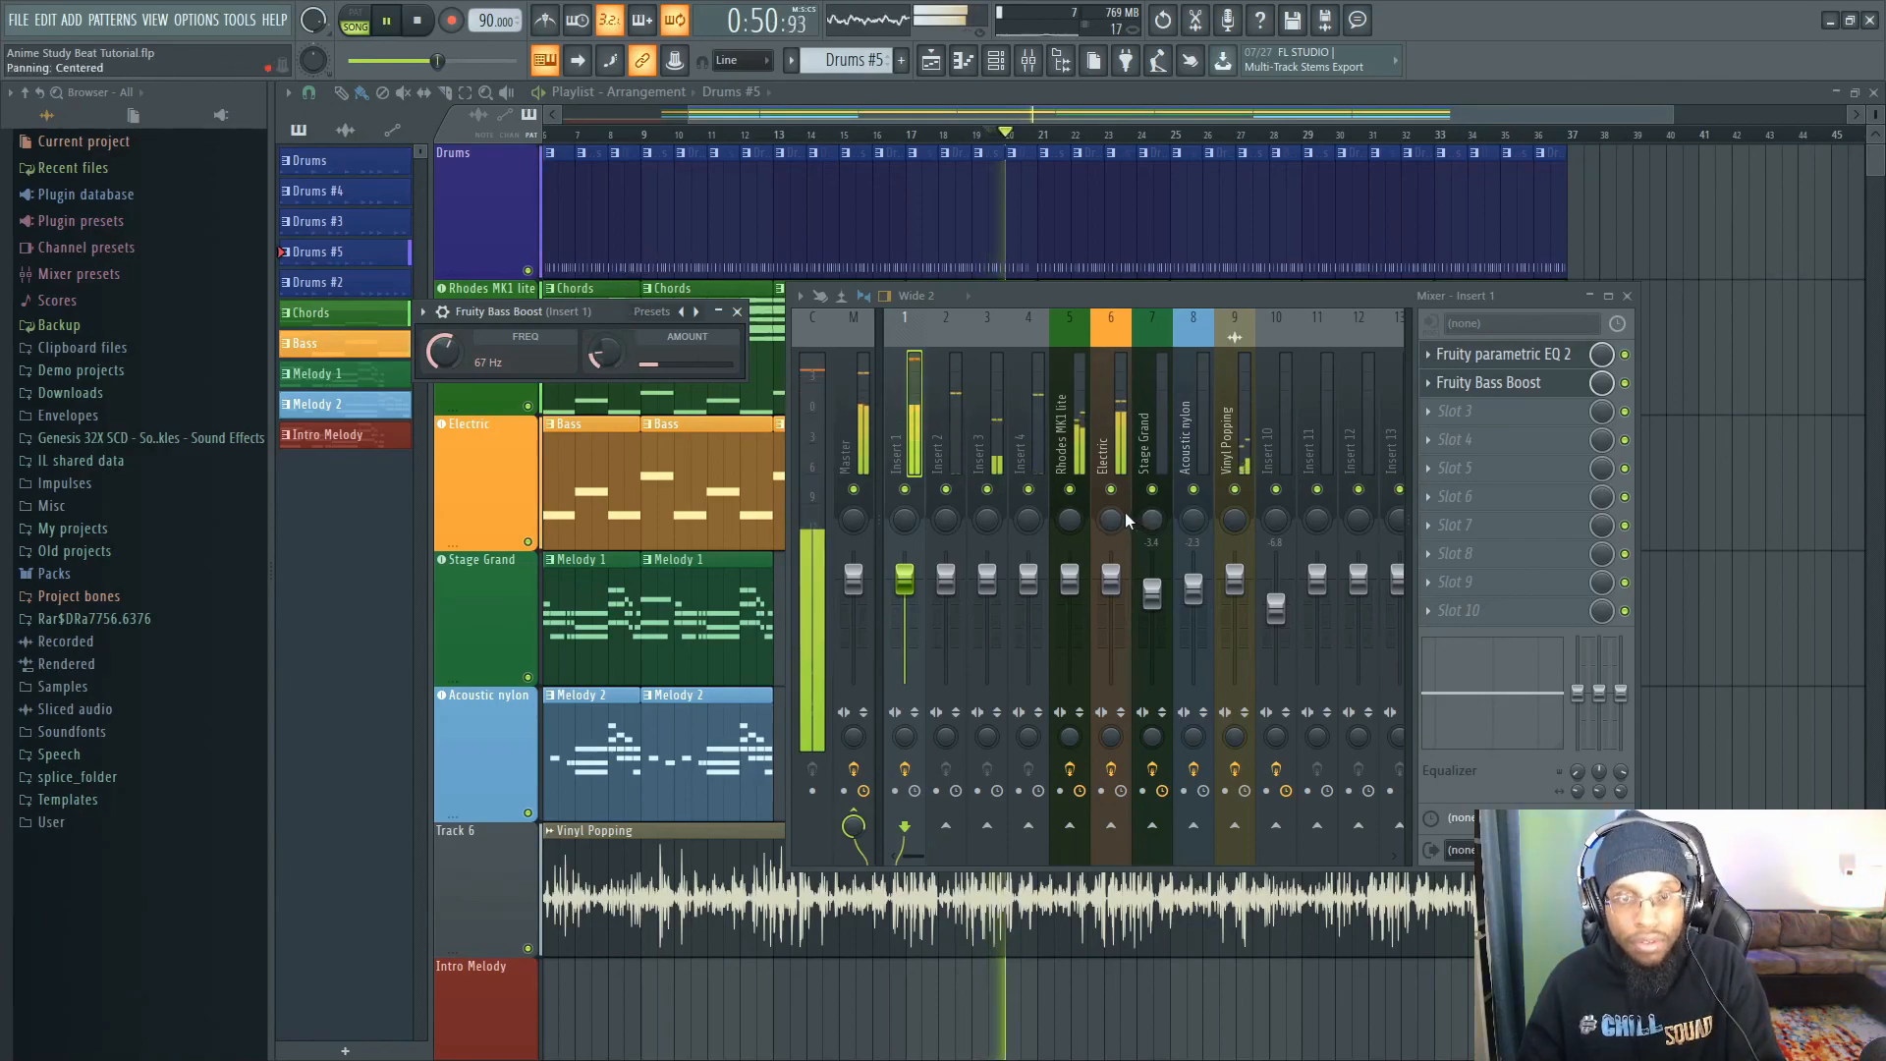
# - Load Fruity Parametric EQ 2 on Insert 2 and boost bands 1, 2, 6 and 7, with the high shelf at about 10 dB
pyautogui.click(952, 434)
pyautogui.press('space')
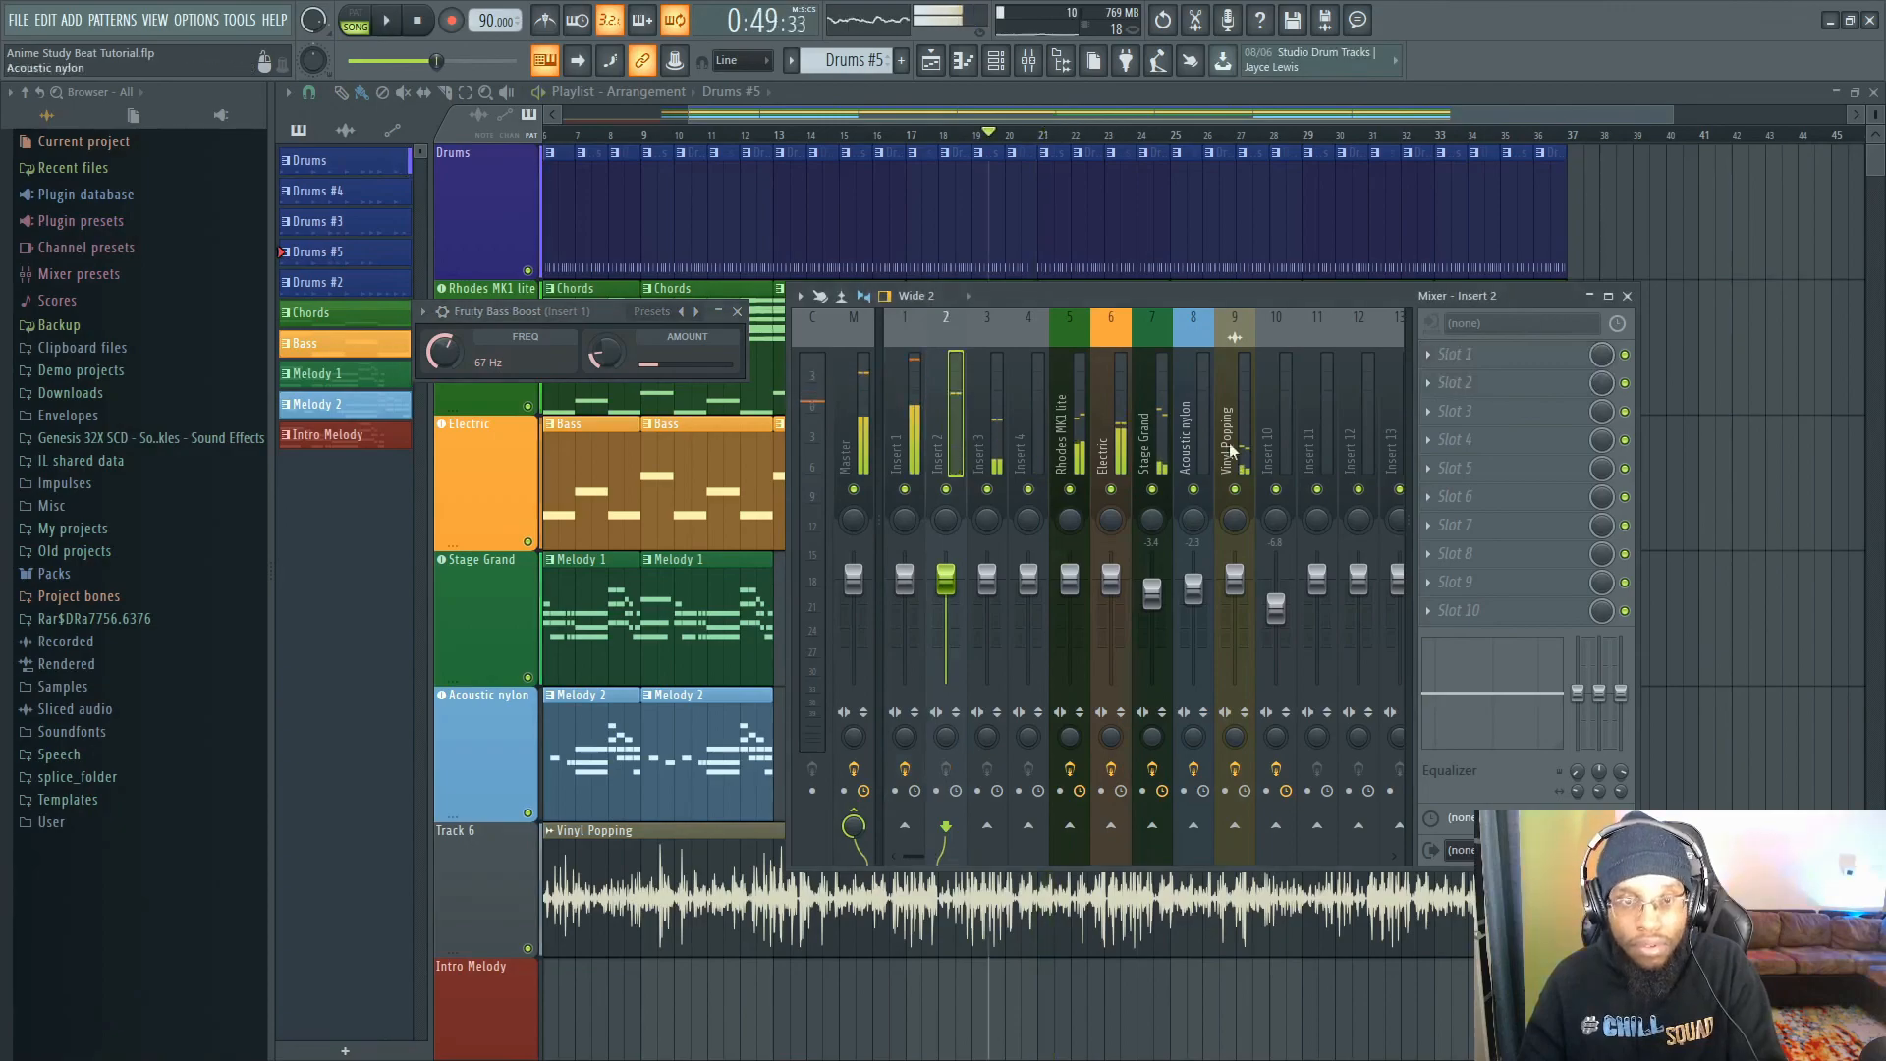
pyautogui.click(1433, 357)
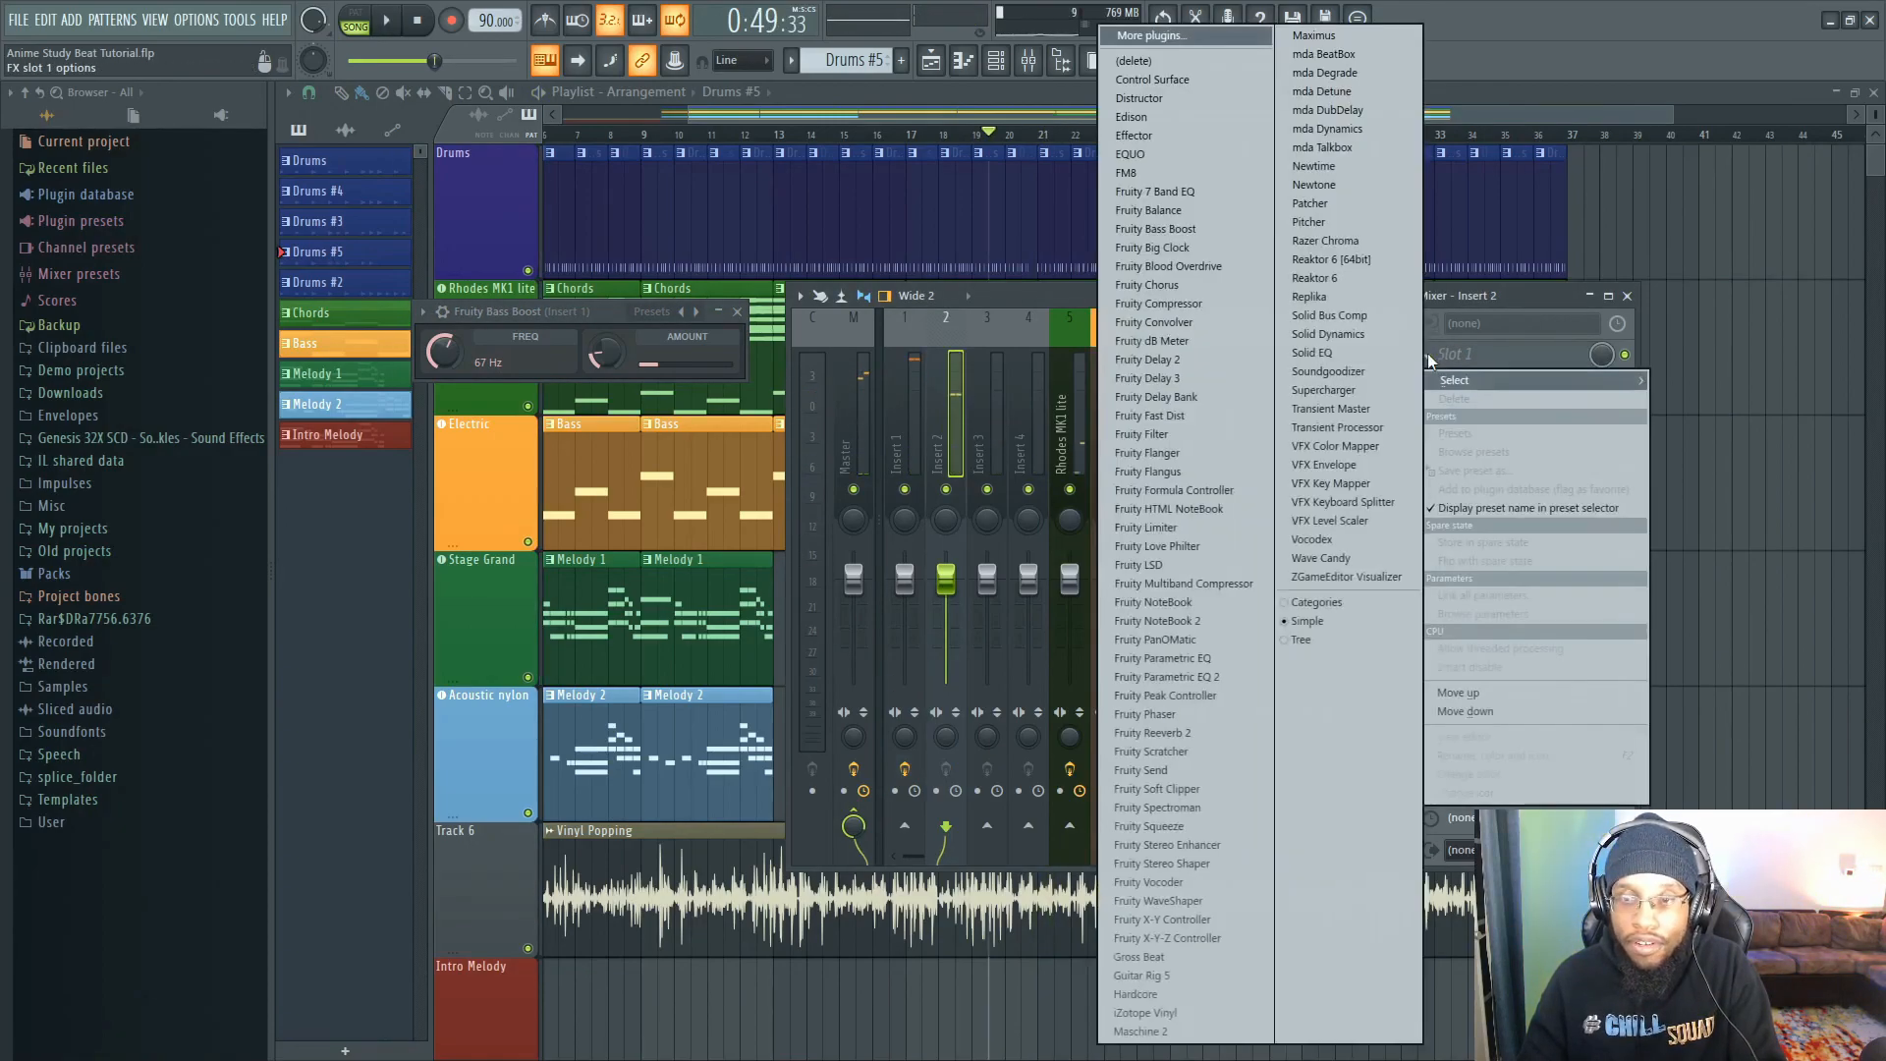
pyautogui.click(1191, 678)
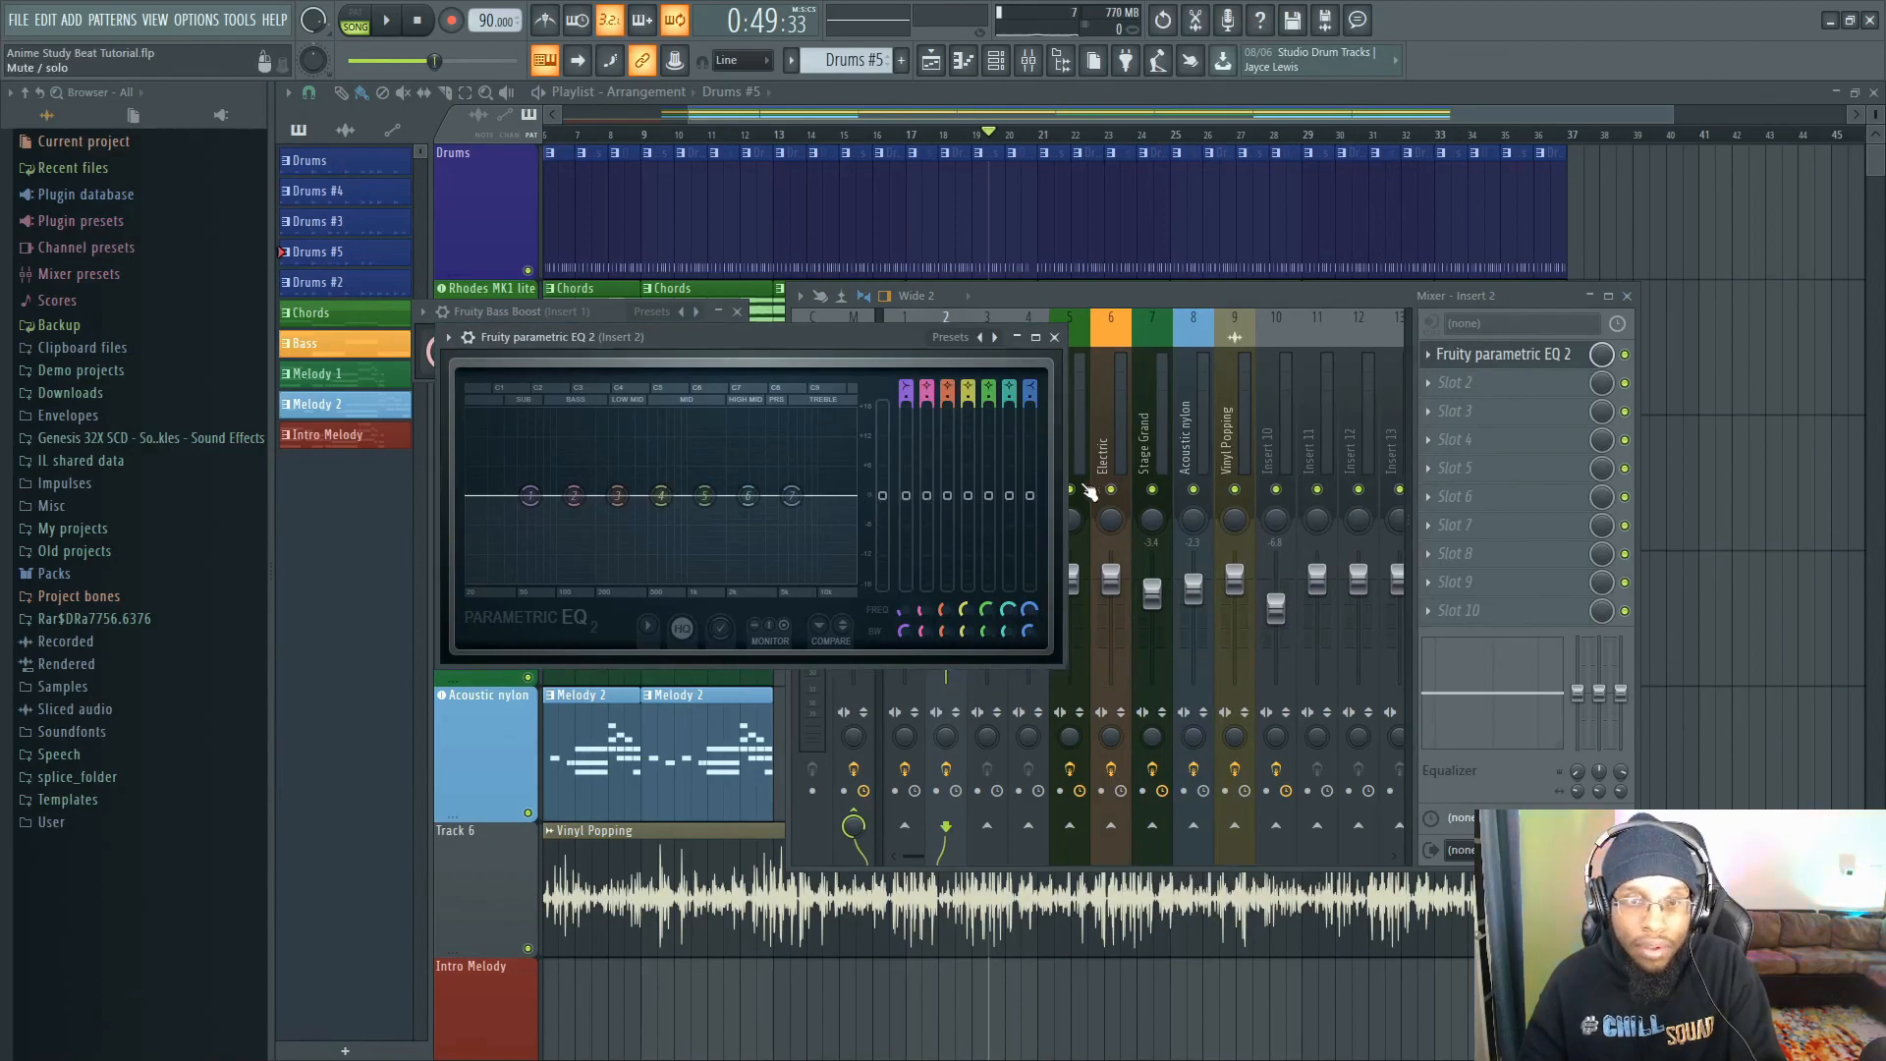
pyautogui.moveTo(790, 495); pyautogui.dragTo(790, 447)
pyautogui.moveTo(529, 495); pyautogui.dragTo(530, 435)
pyautogui.moveTo(1017, 498)
pyautogui.mouseDown()
pyautogui.moveTo(1018, 469)
pyautogui.moveTo(926, 471)
pyautogui.moveTo(1011, 488)
pyautogui.mouseUp()
pyautogui.press('space')
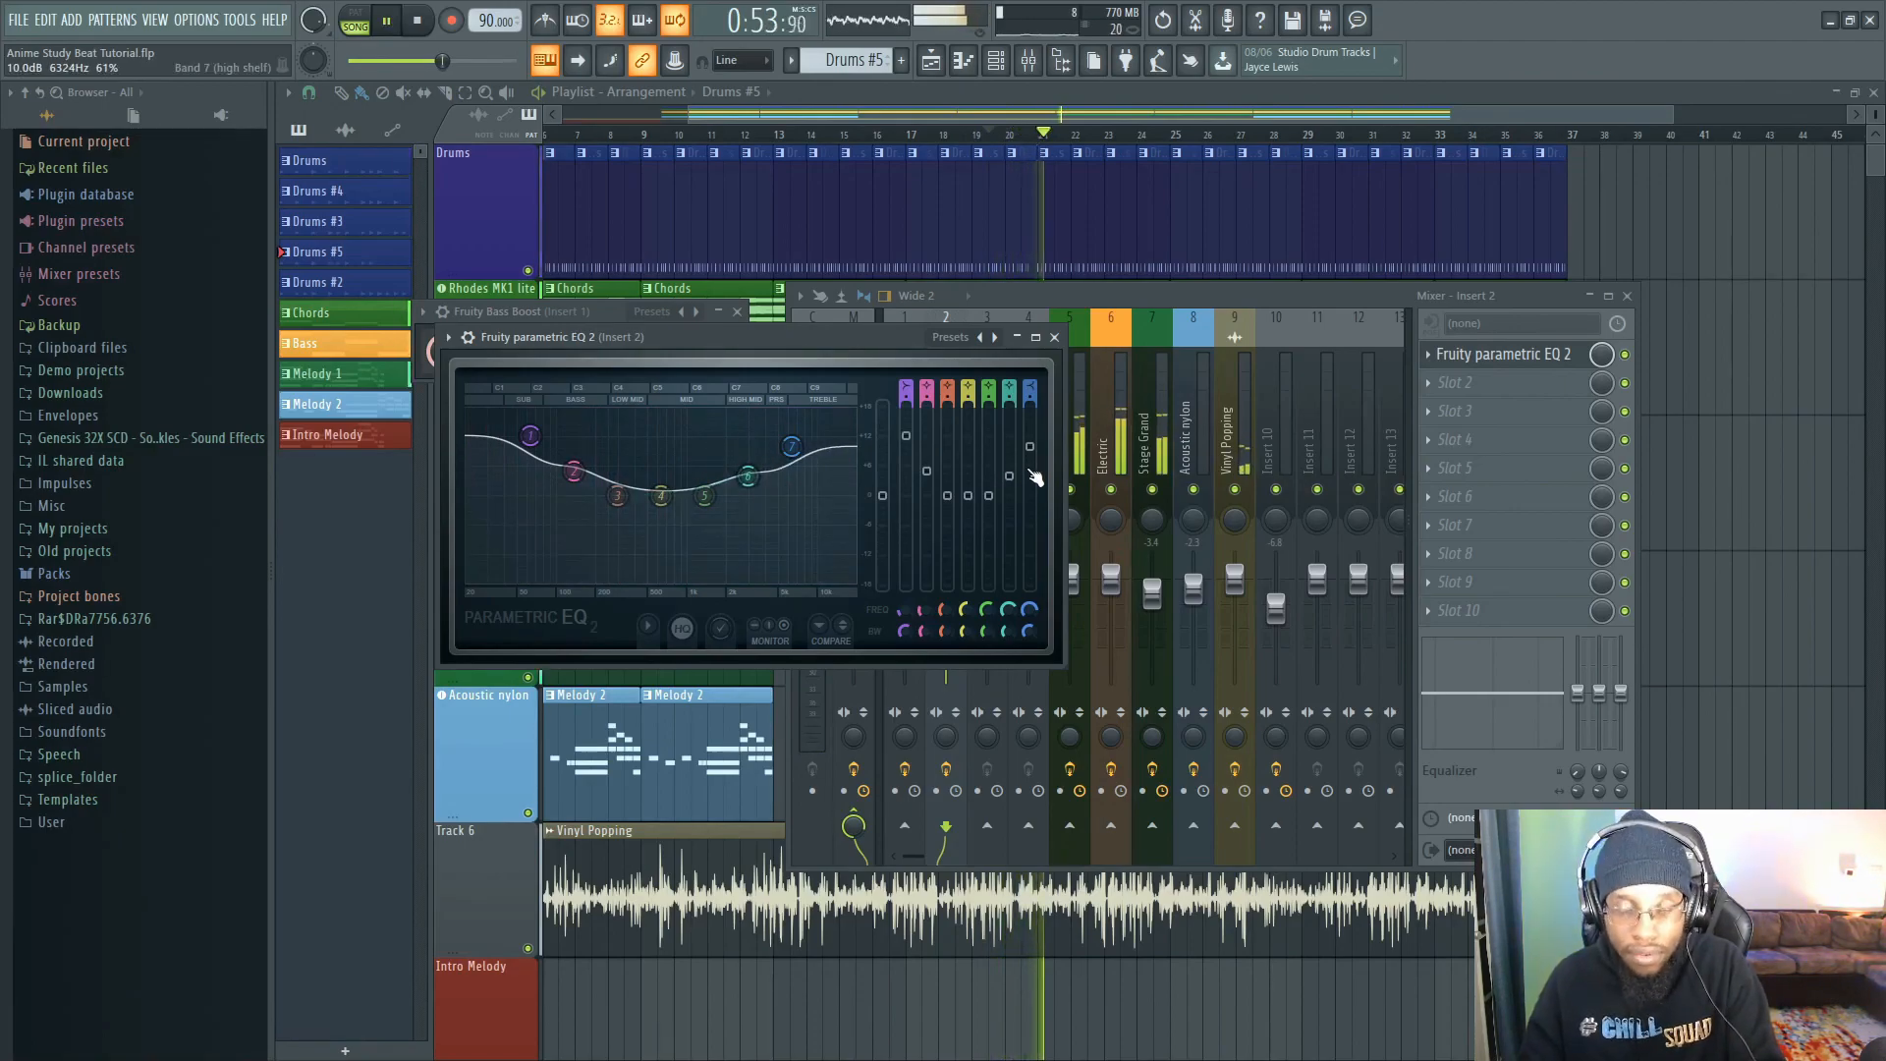
pyautogui.moveTo(1030, 472); pyautogui.dragTo(1031, 475)
pyautogui.press('space')
# - Load Fruity Reeverb 2 after the EQ on Insert 2 and reduce its mix level to about 21%
pyautogui.click(1453, 403)
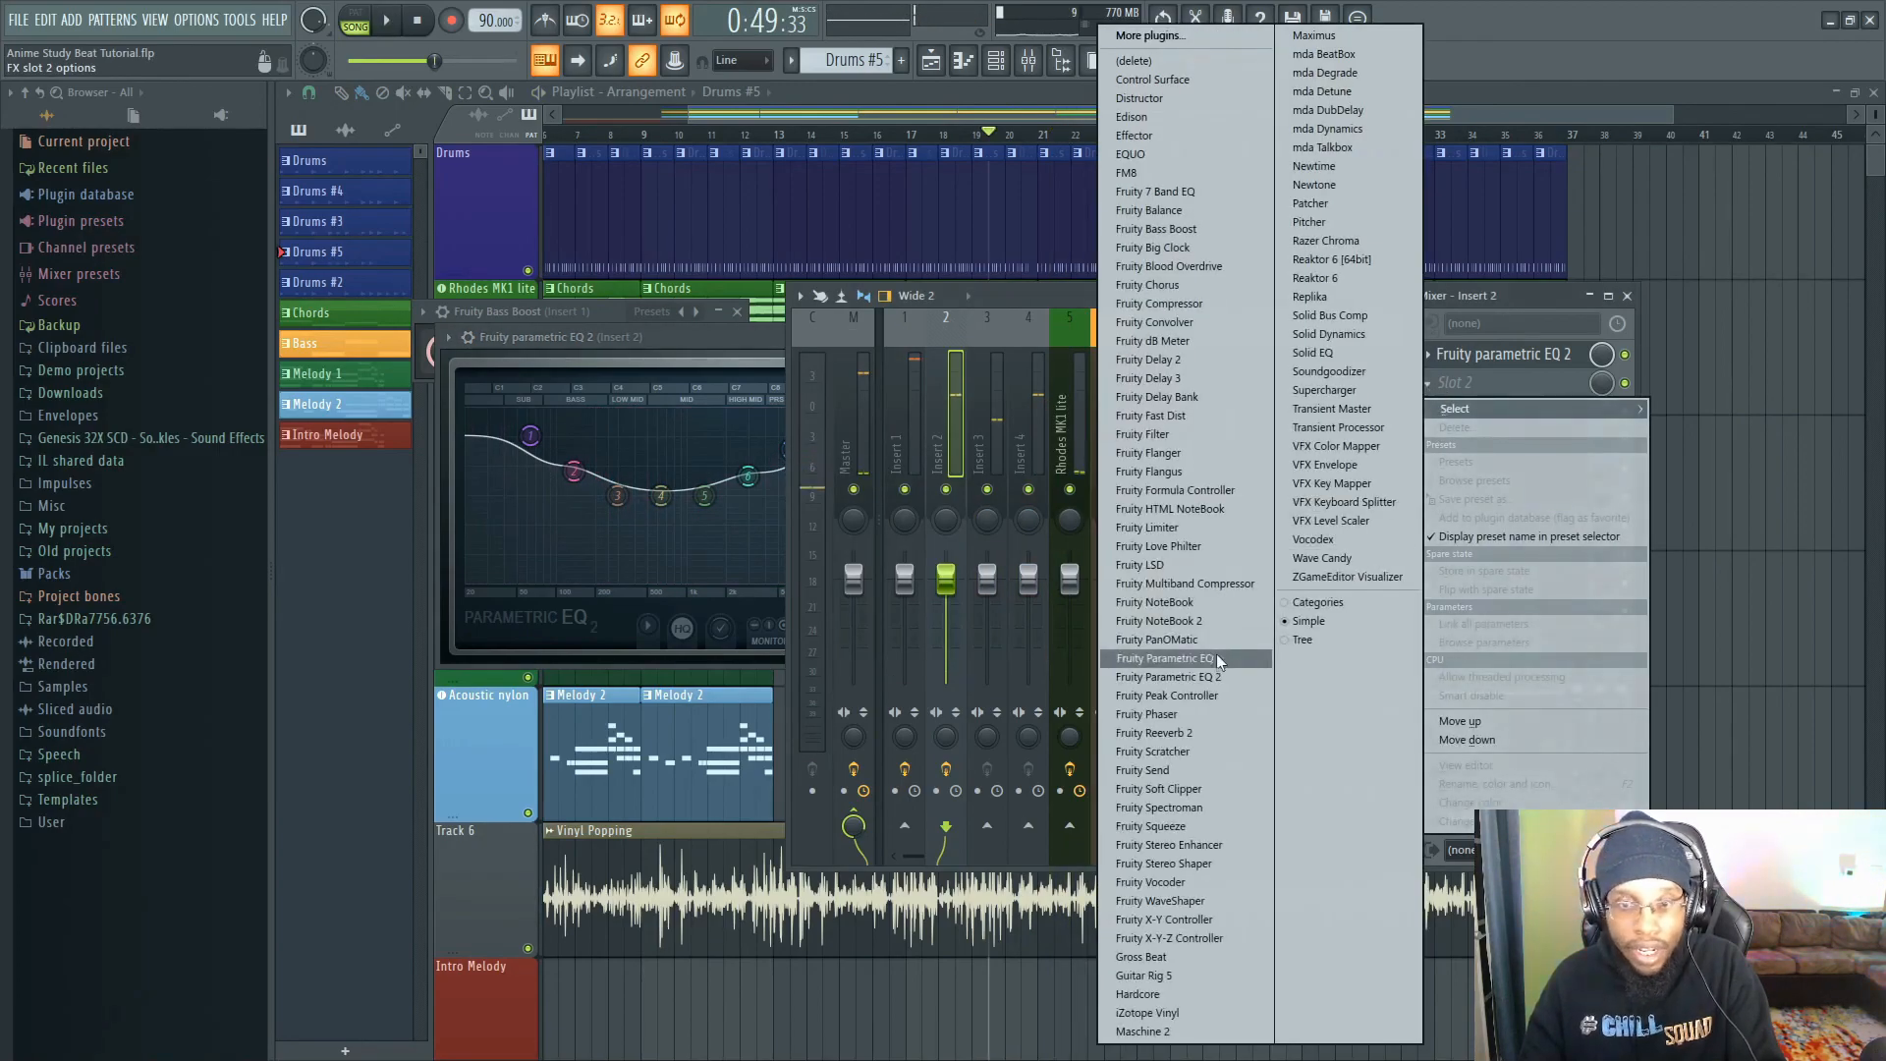
pyautogui.click(1178, 732)
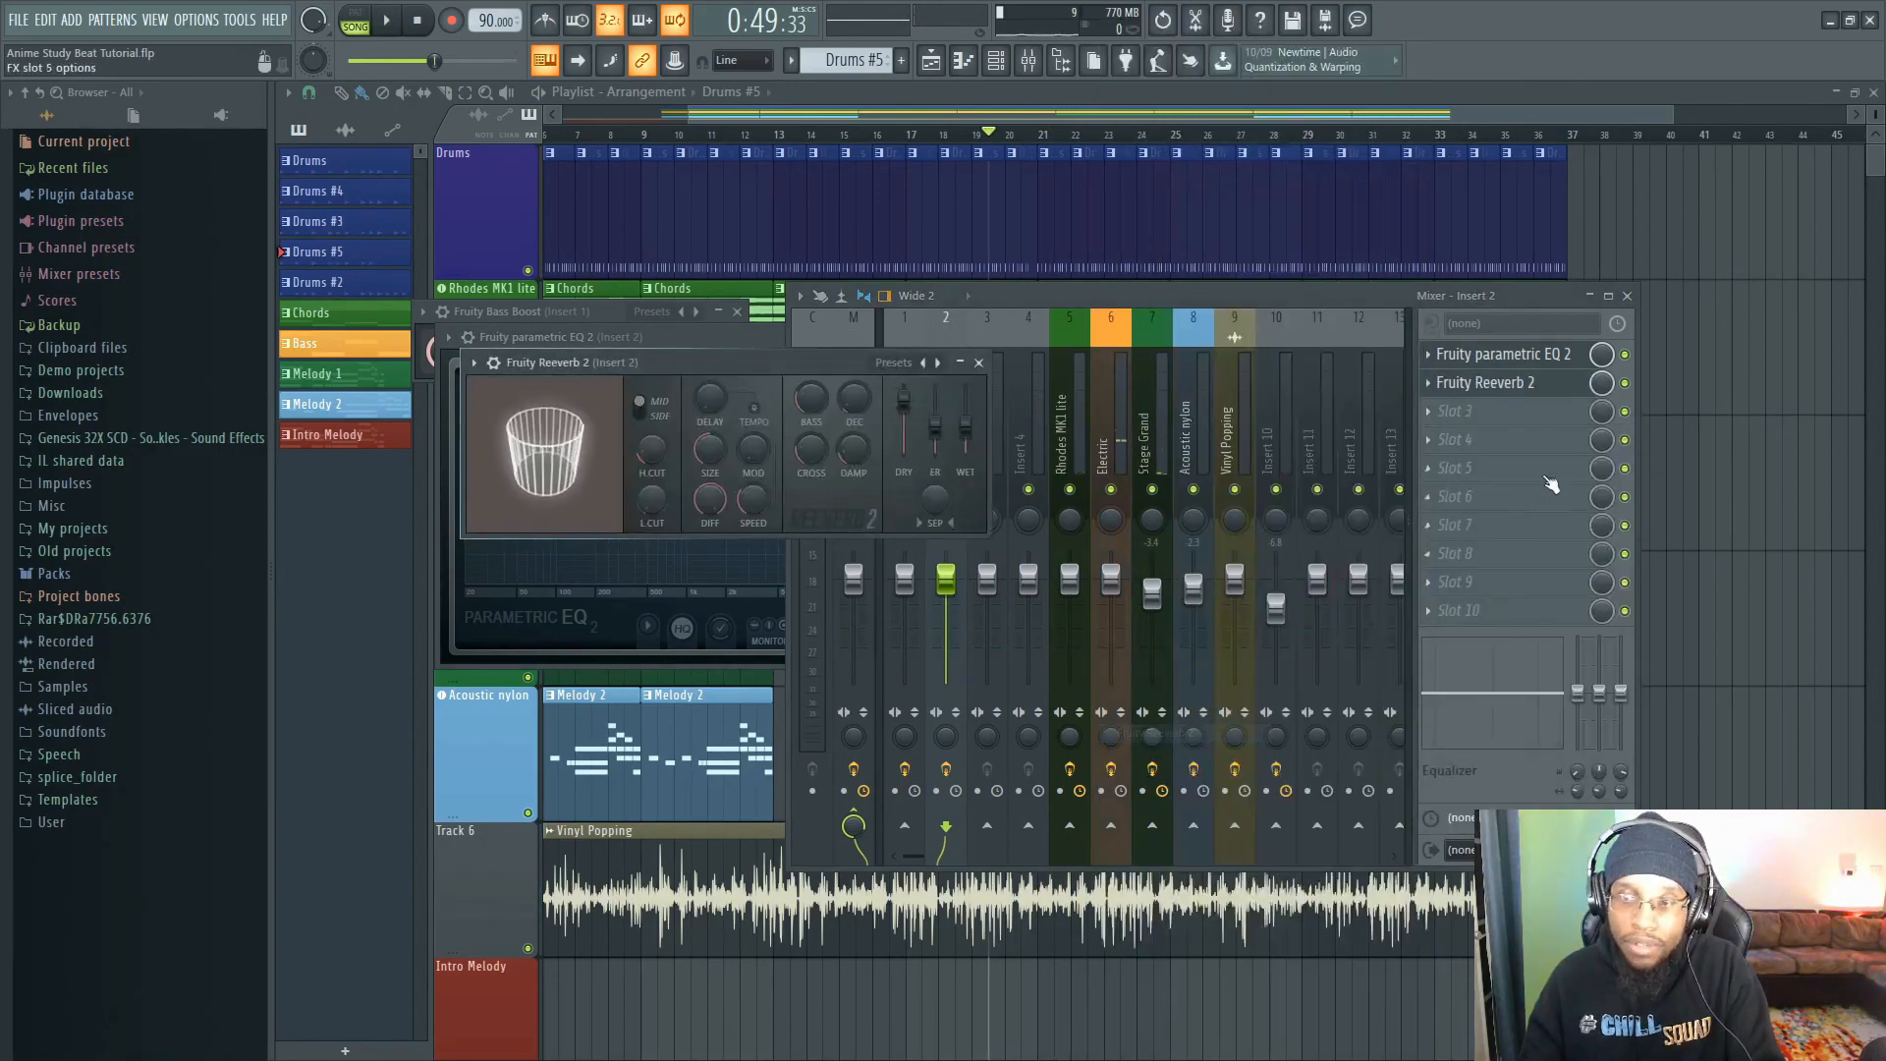
pyautogui.moveTo(1602, 384); pyautogui.dragTo(1602, 437)
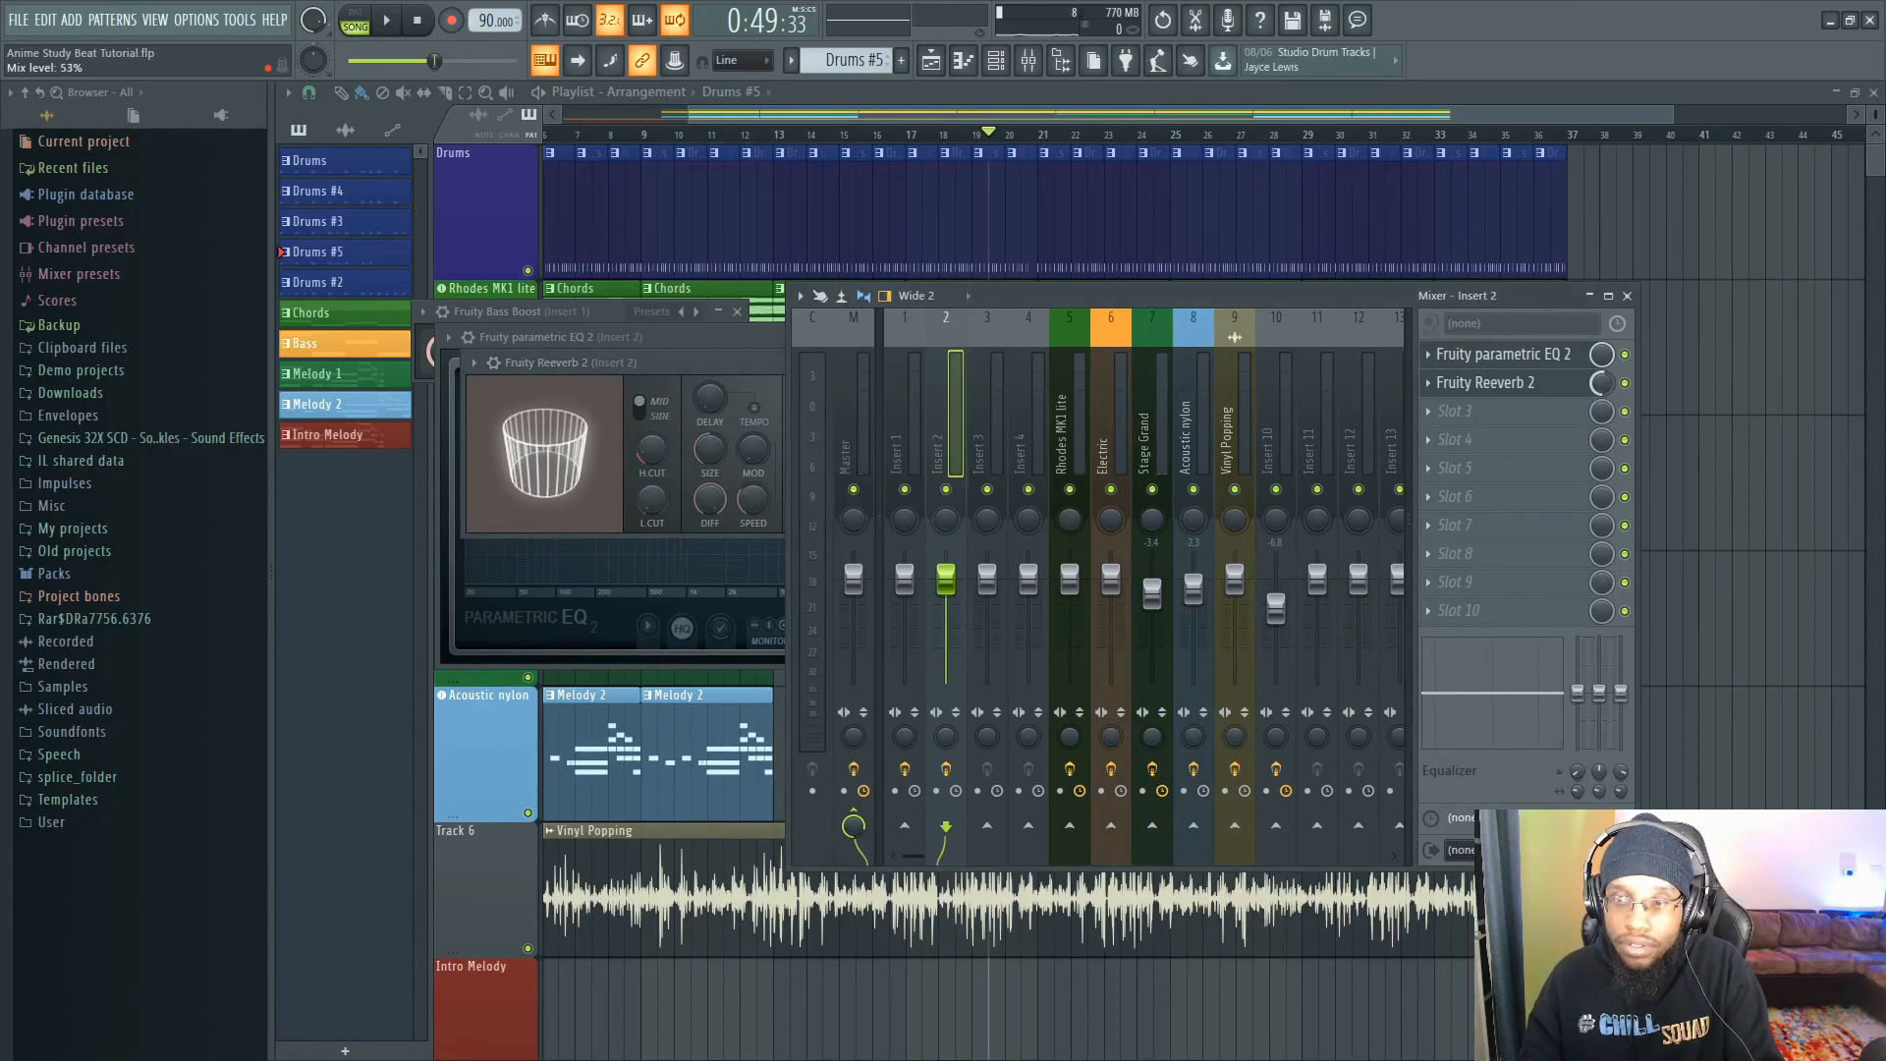
pyautogui.press('space')
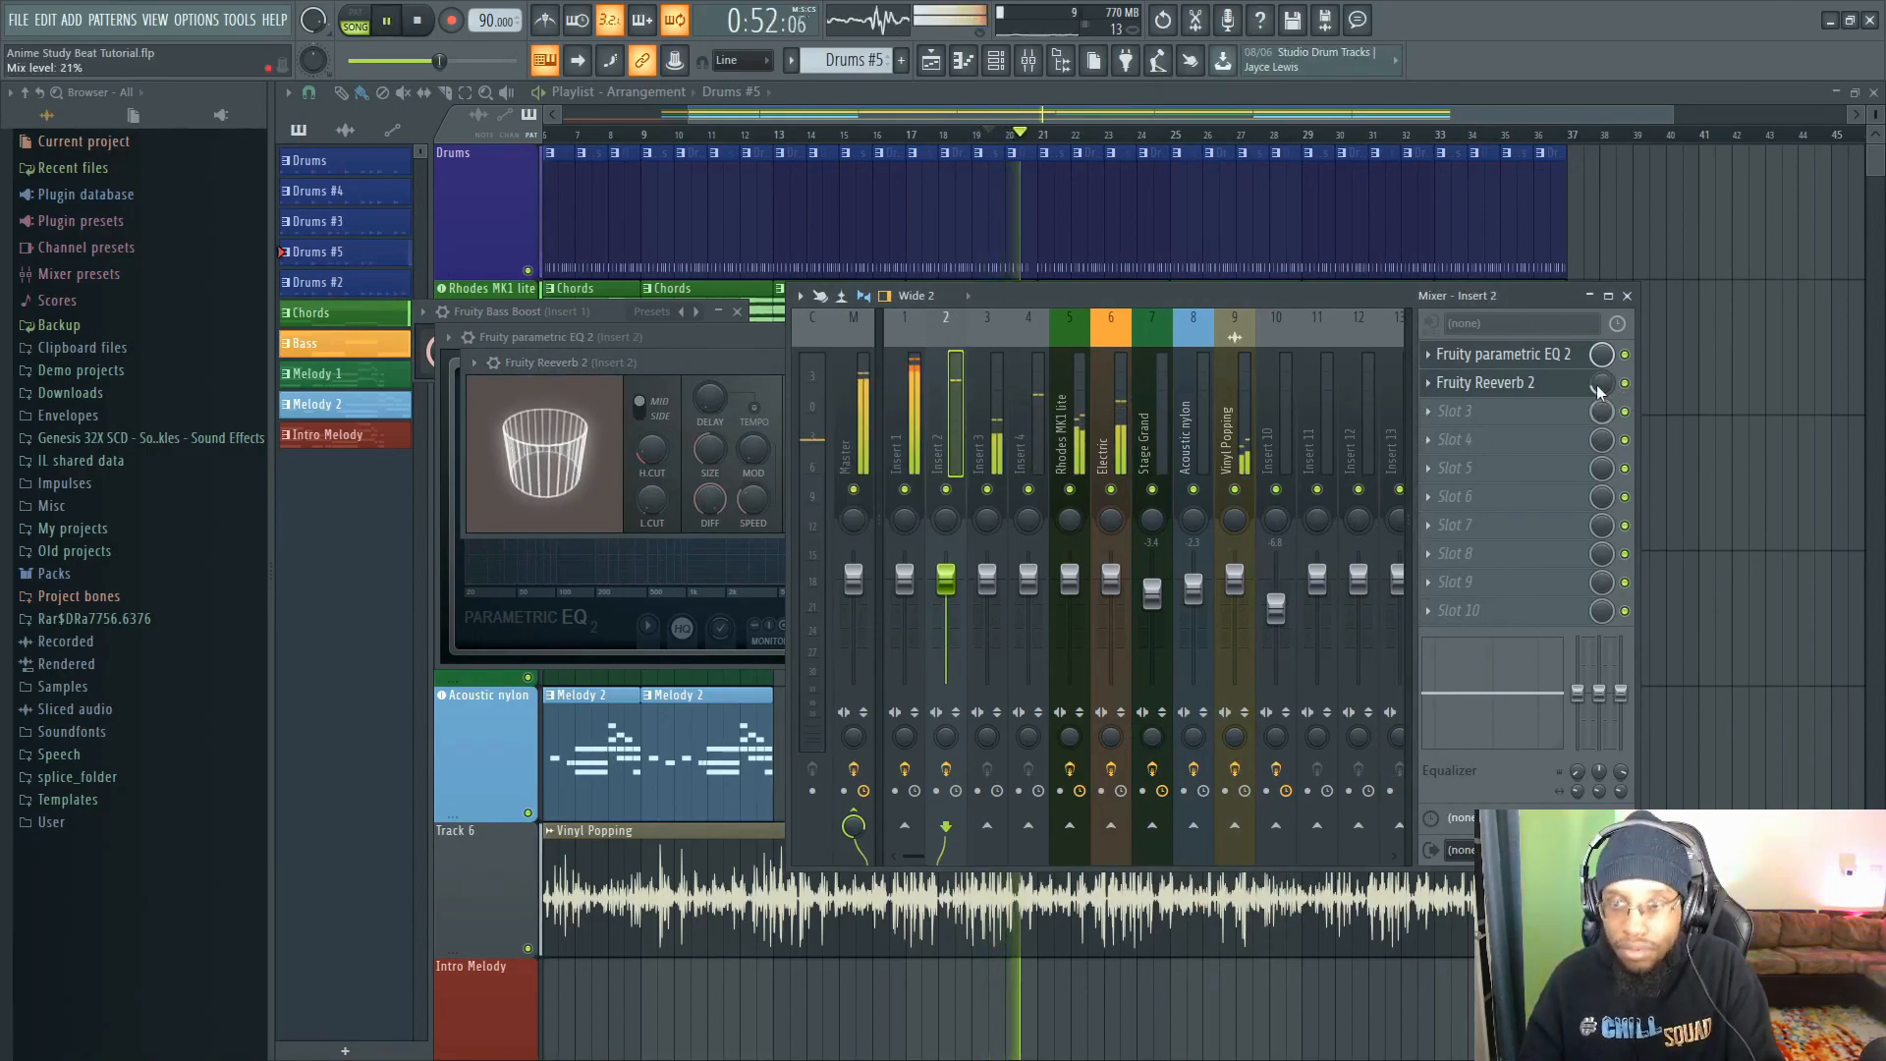
# - Fine-tune the reverb's low mix level on Insert 2 while the arrangement plays
pyautogui.click(1432, 418)
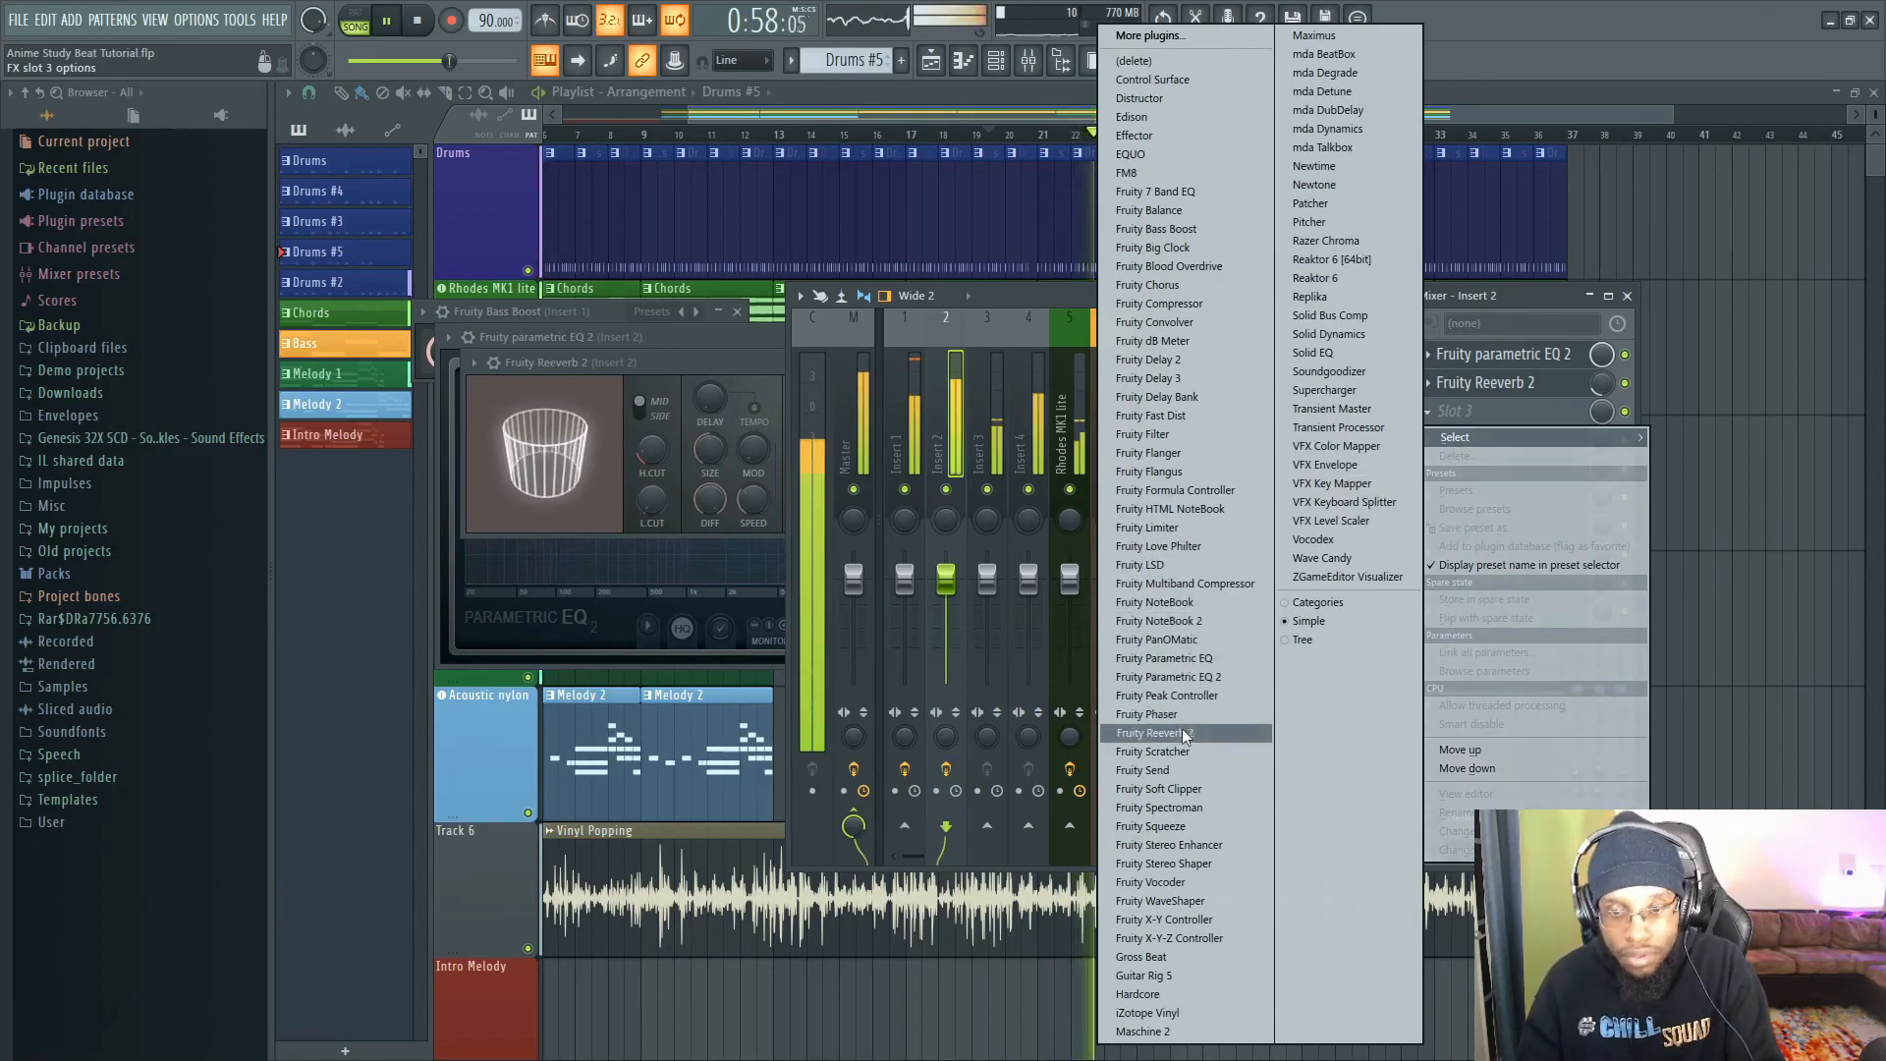
pyautogui.click(1601, 394)
pyautogui.moveTo(1601, 386); pyautogui.dragTo(1601, 400)
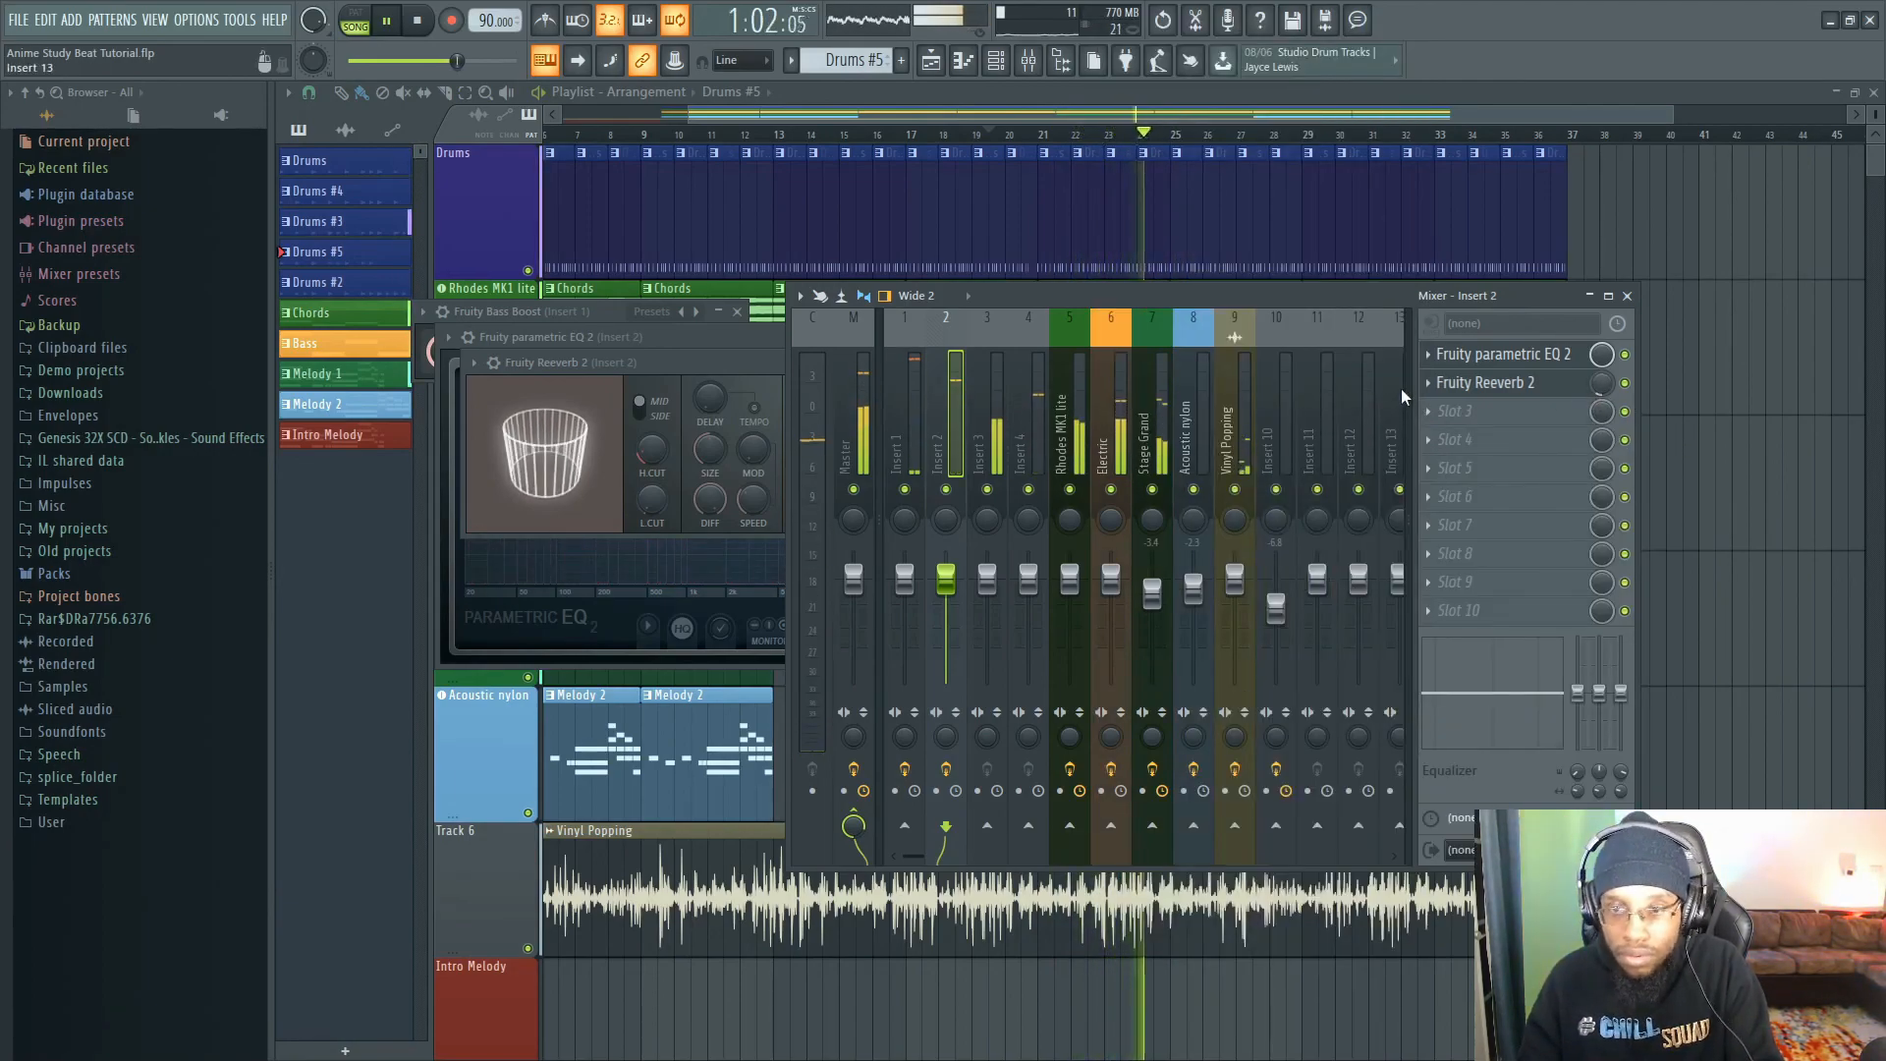
pyautogui.click(1430, 384)
pyautogui.moveTo(1444, 406)
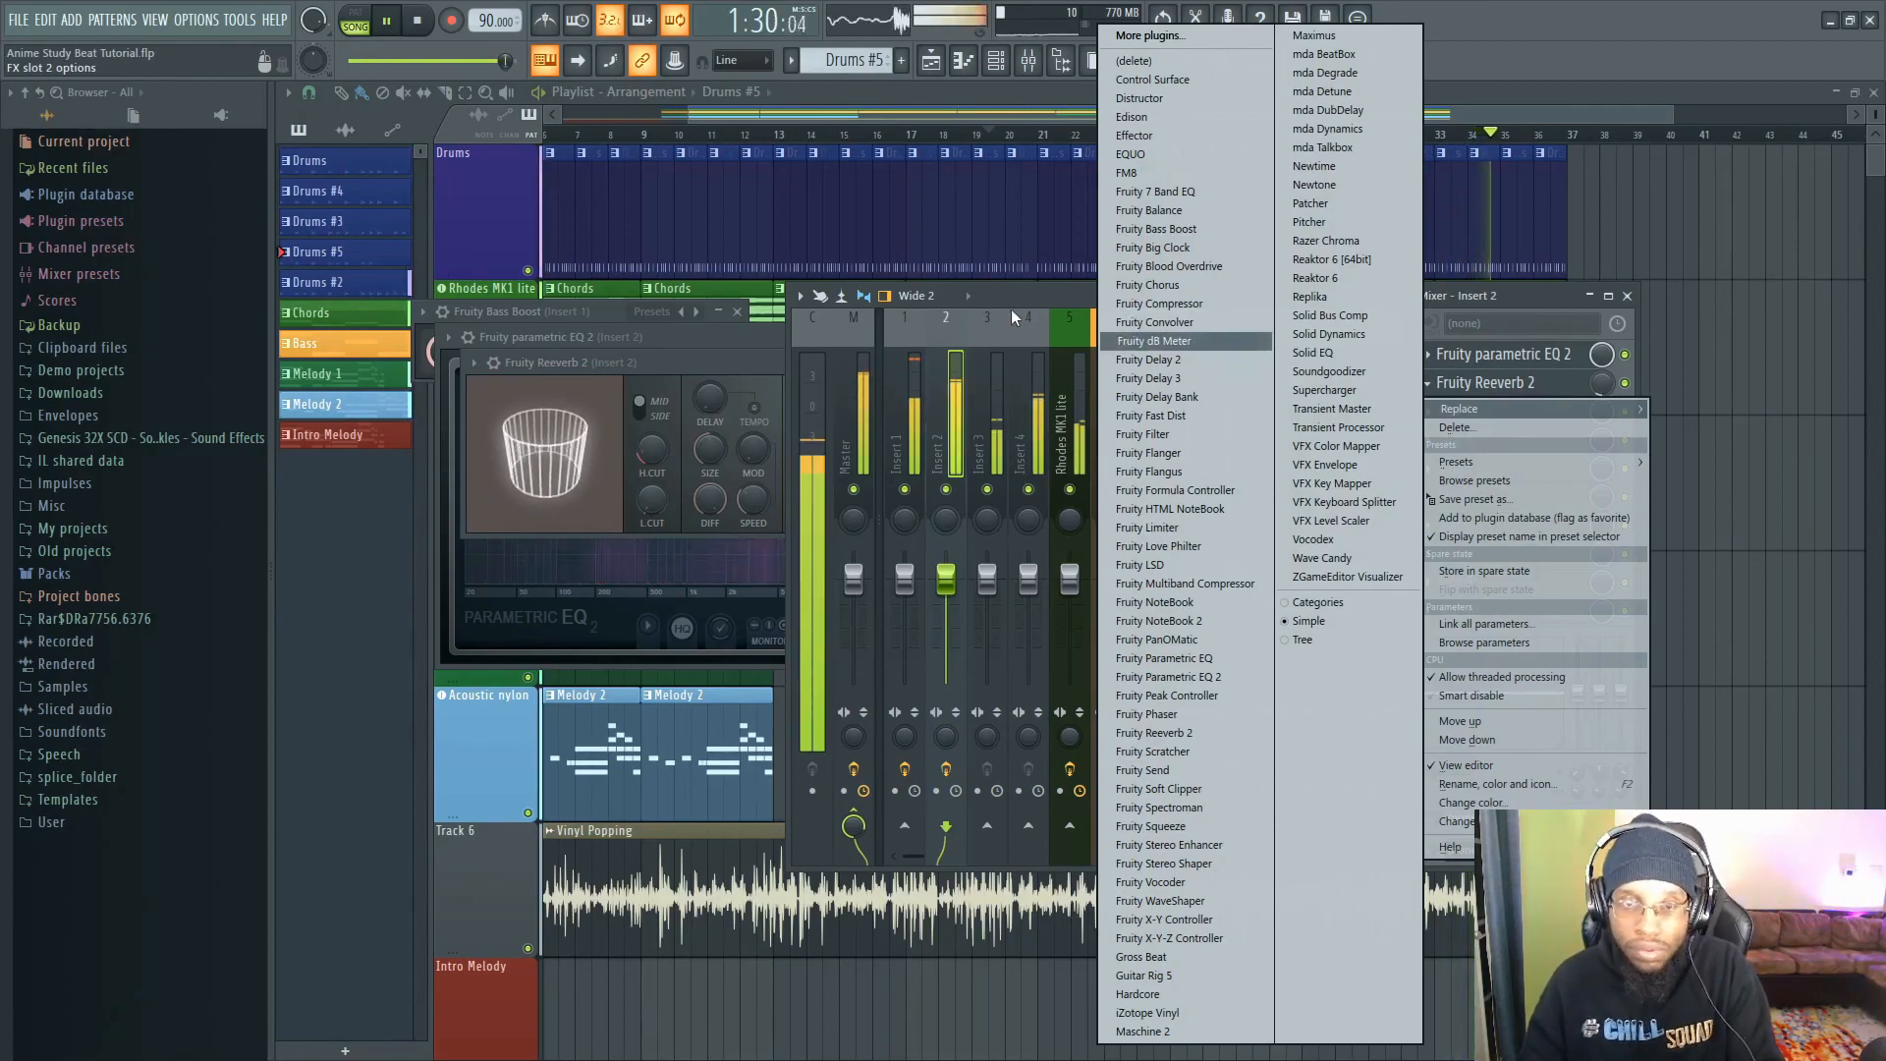
pyautogui.click(993, 391)
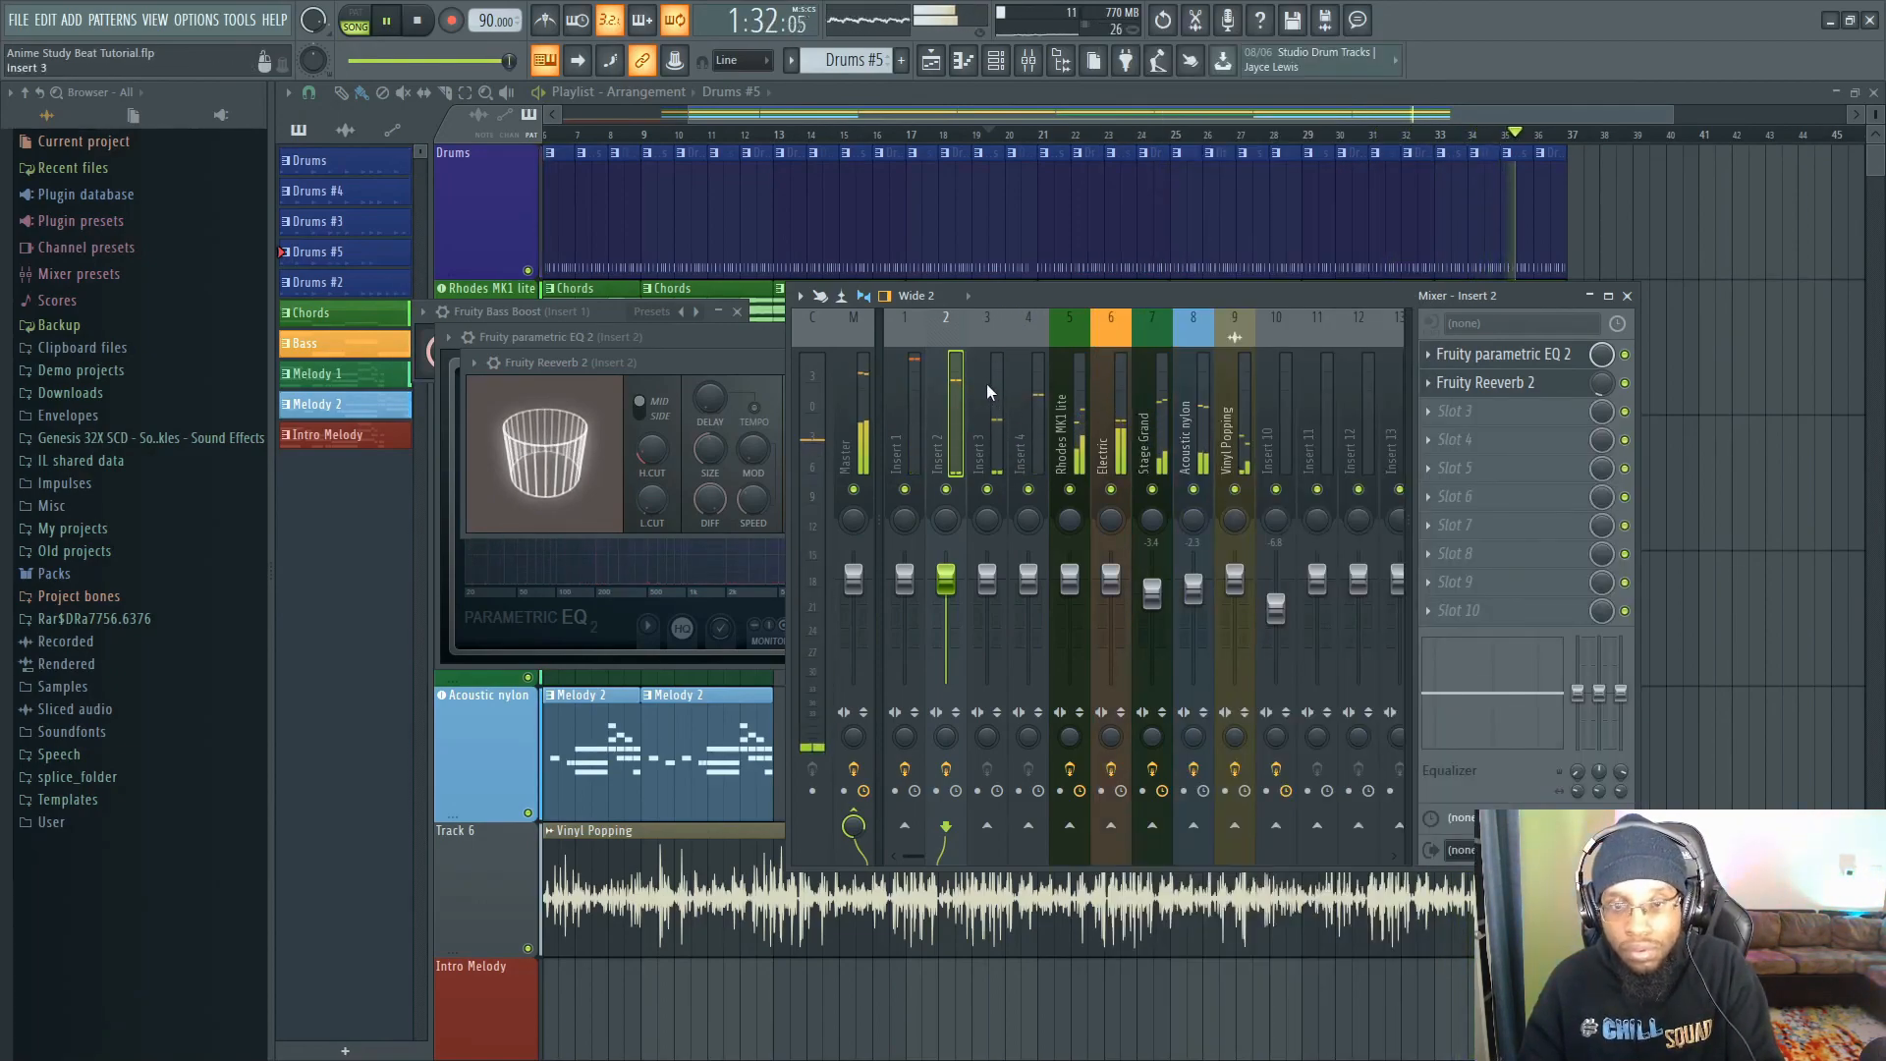
# - Load Fruity Parametric EQ 2 on Insert 3, raise band 4 to 4.3 dB at 632 Hz and widen its bandwidth
pyautogui.click(987, 381)
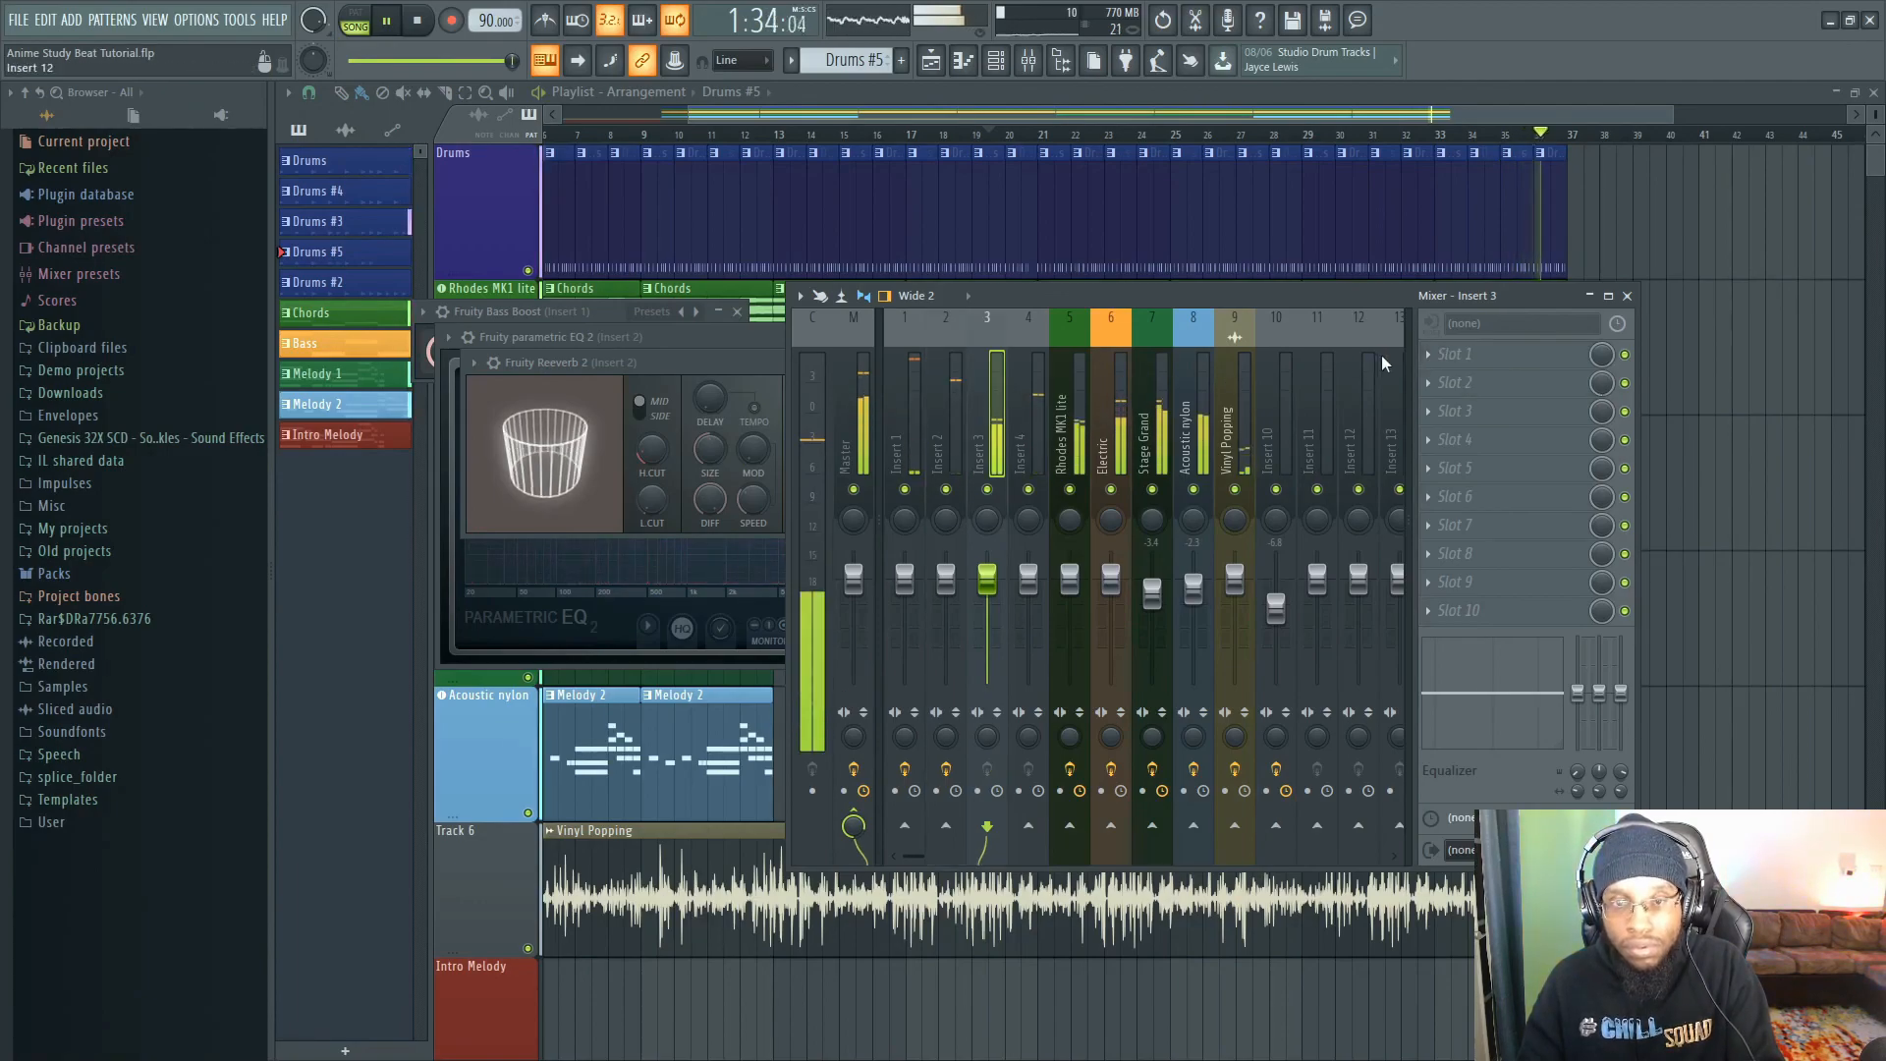
pyautogui.click(1420, 352)
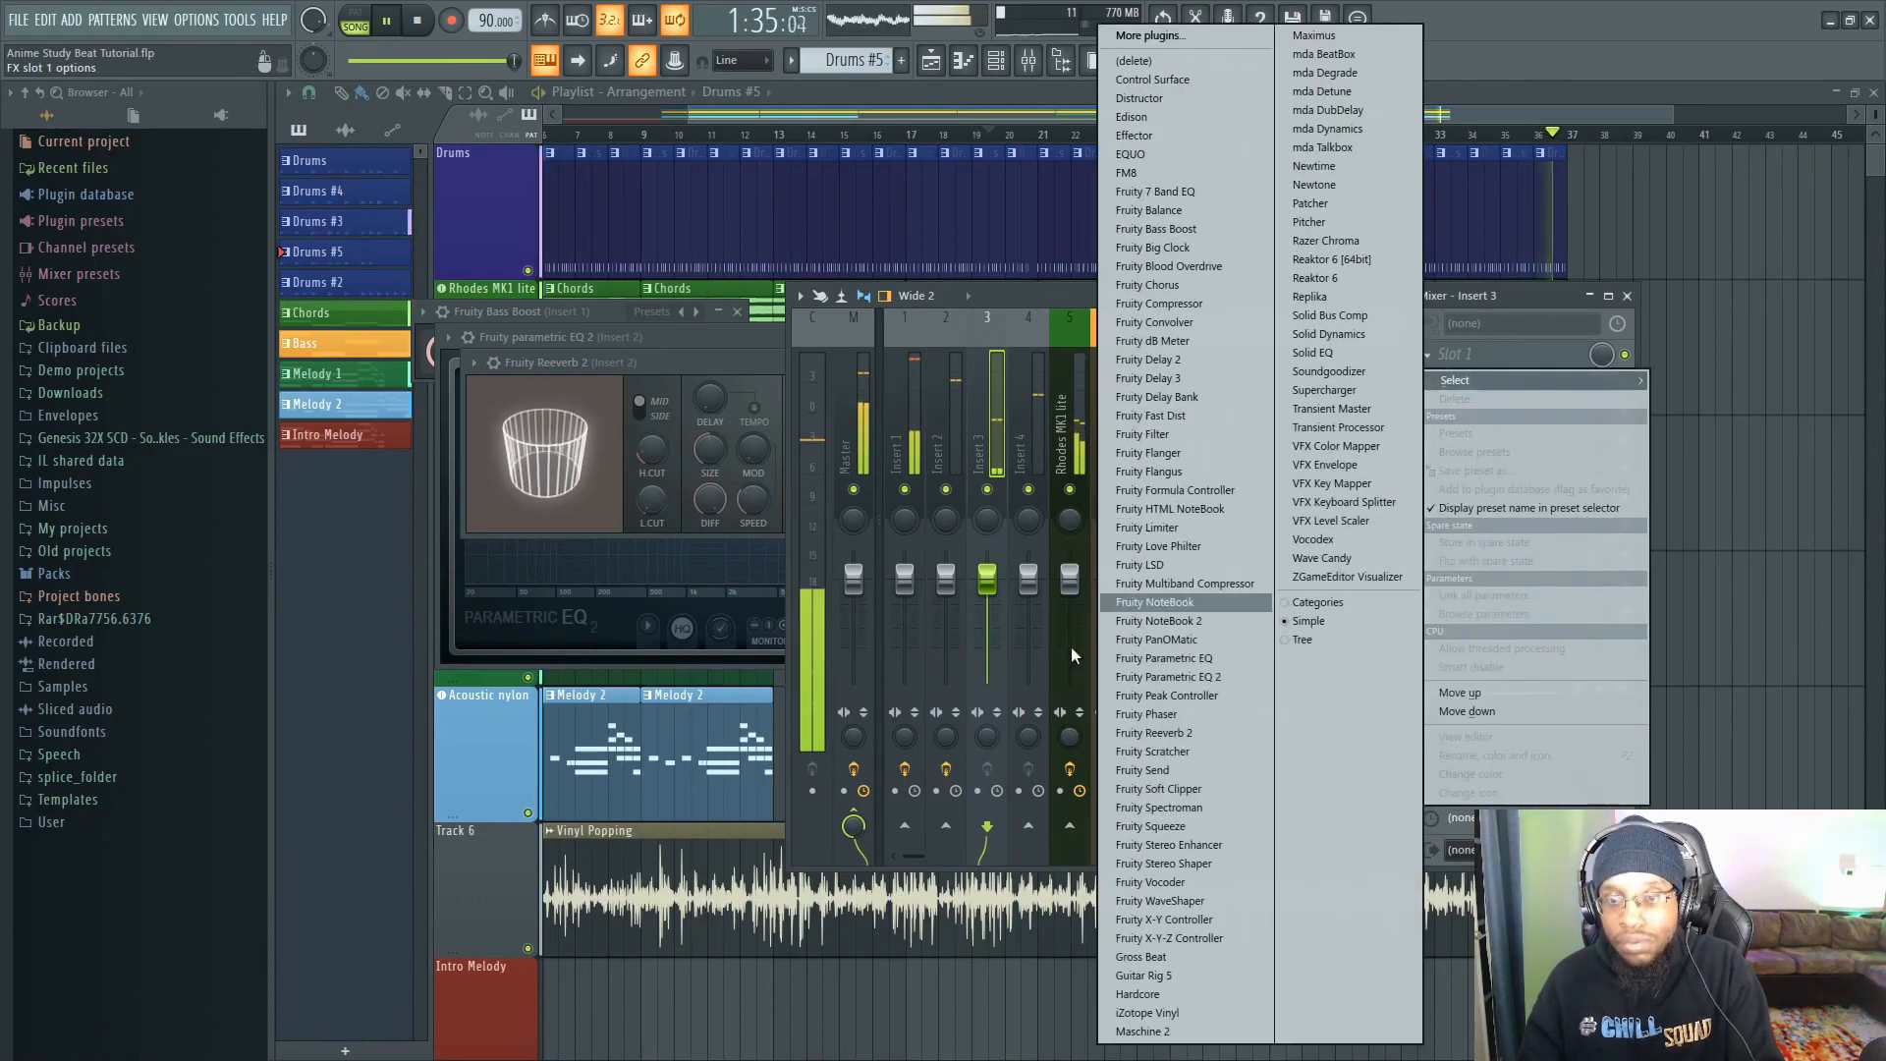
pyautogui.click(1204, 681)
pyautogui.press('space')
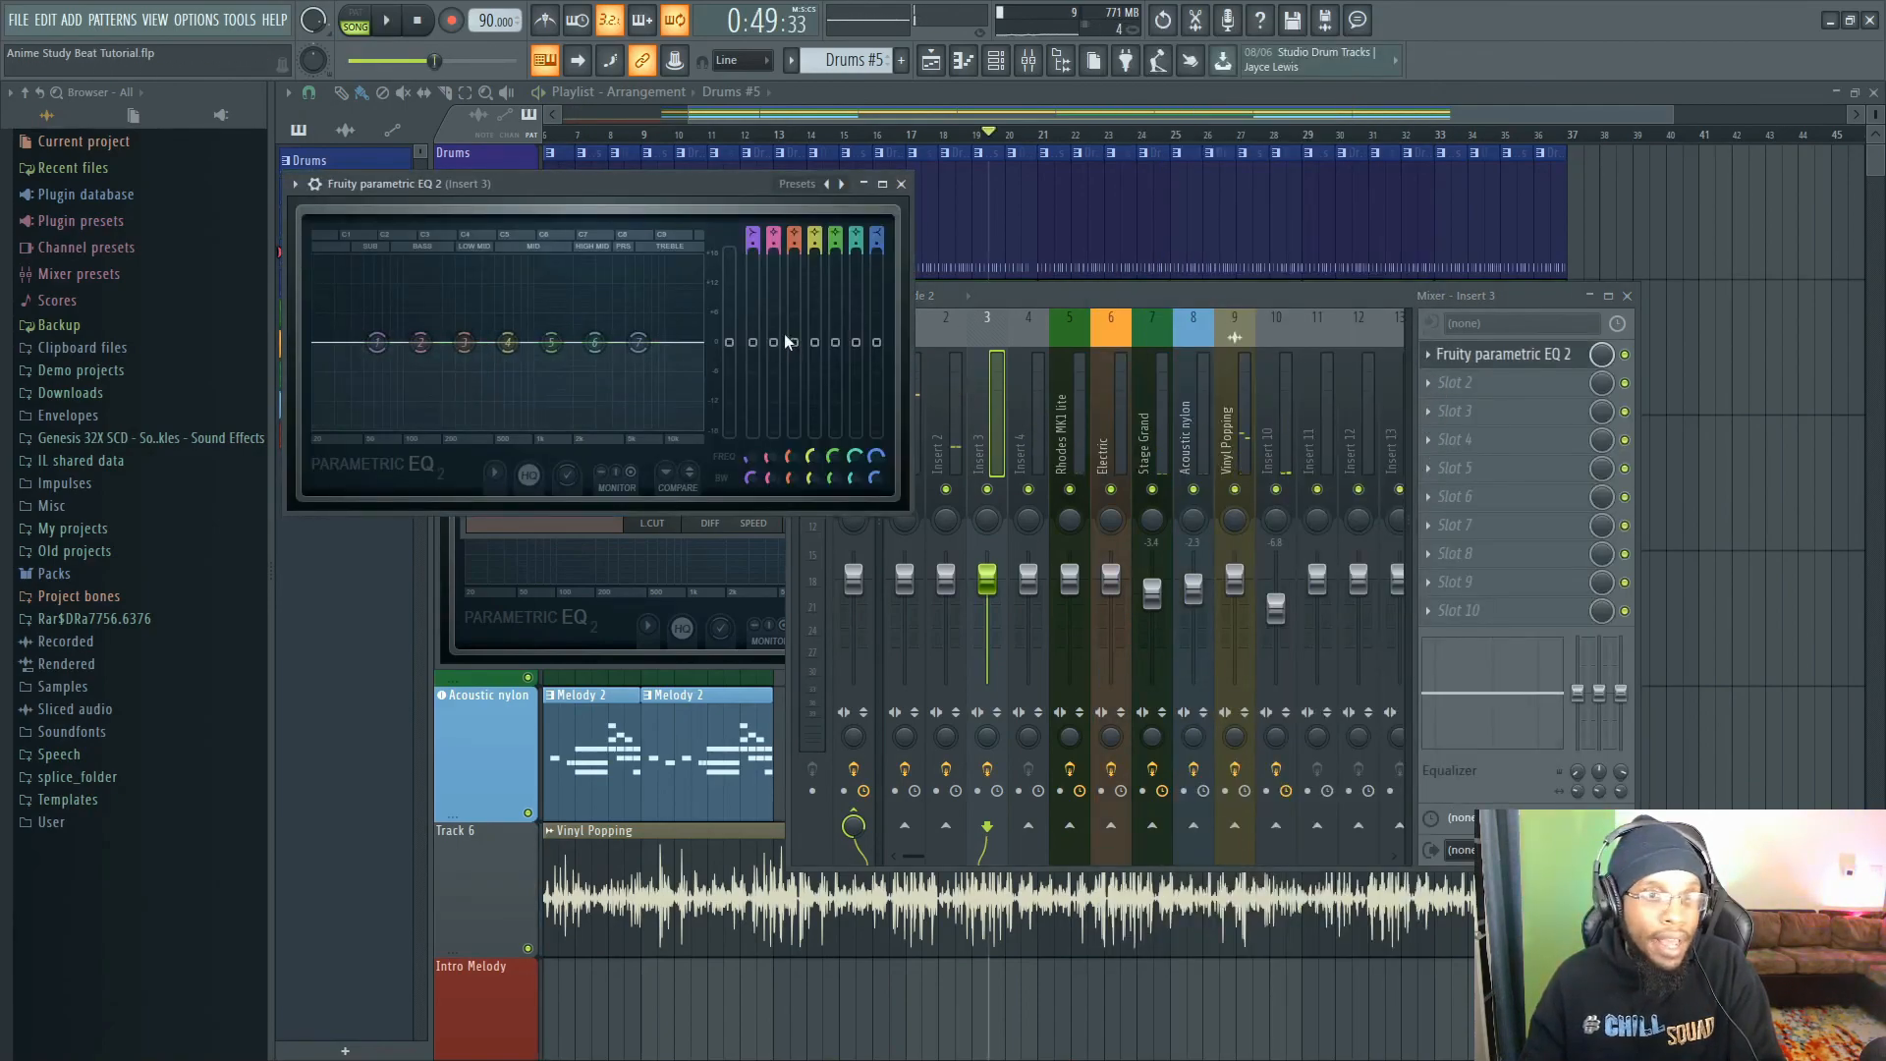
pyautogui.moveTo(817, 344); pyautogui.dragTo(817, 322)
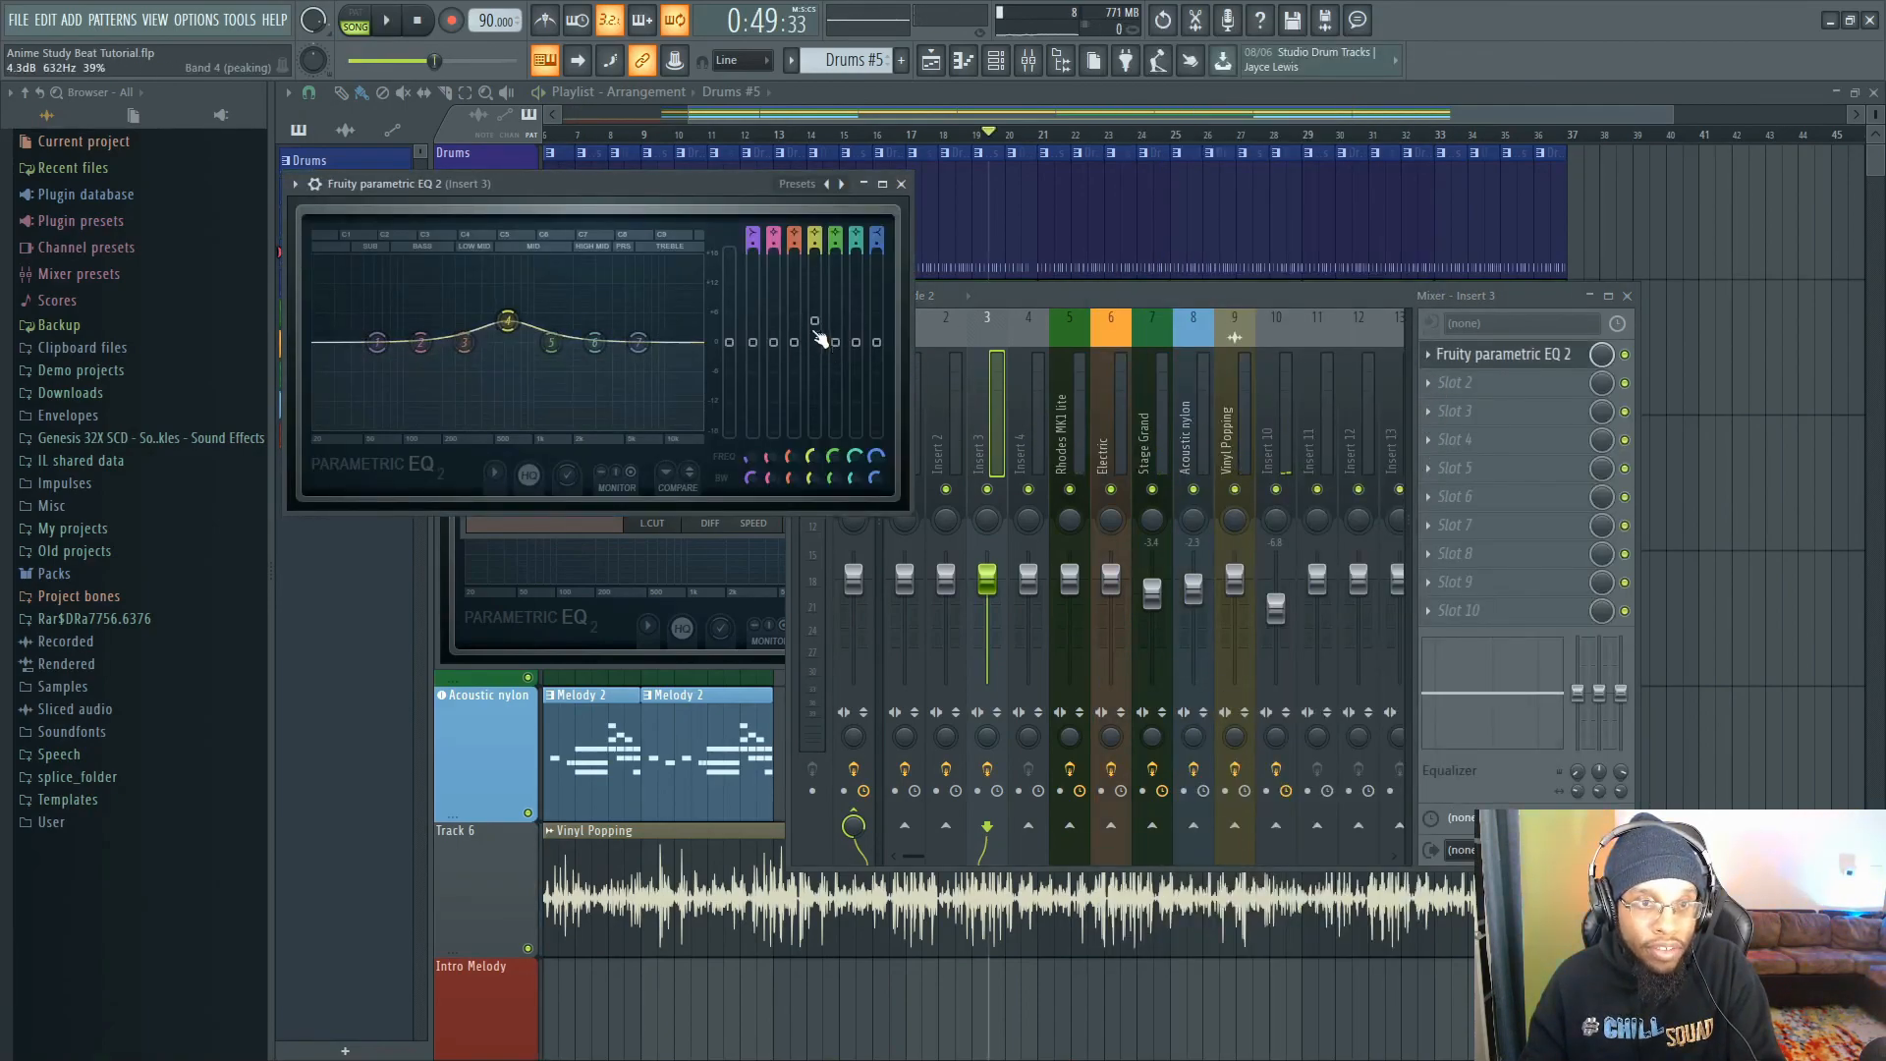
pyautogui.moveTo(815, 479); pyautogui.dragTo(823, 493)
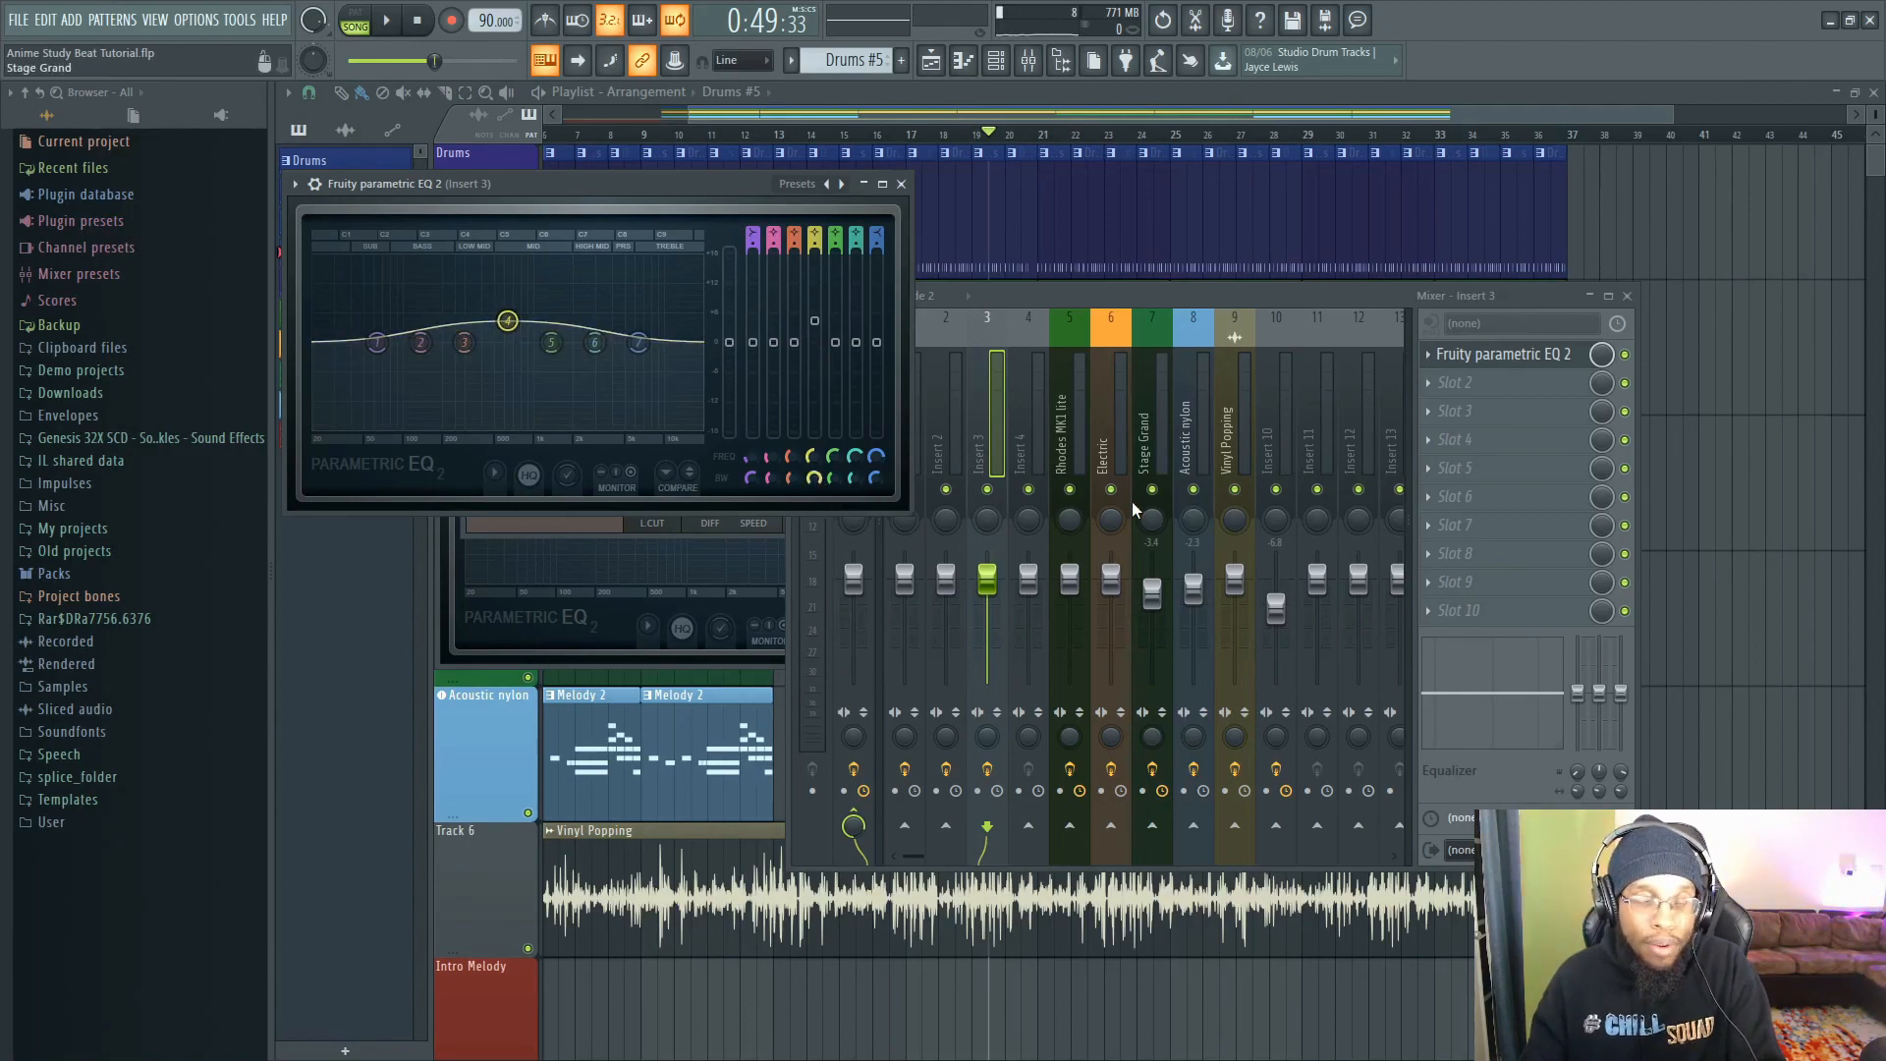
pyautogui.press('space')
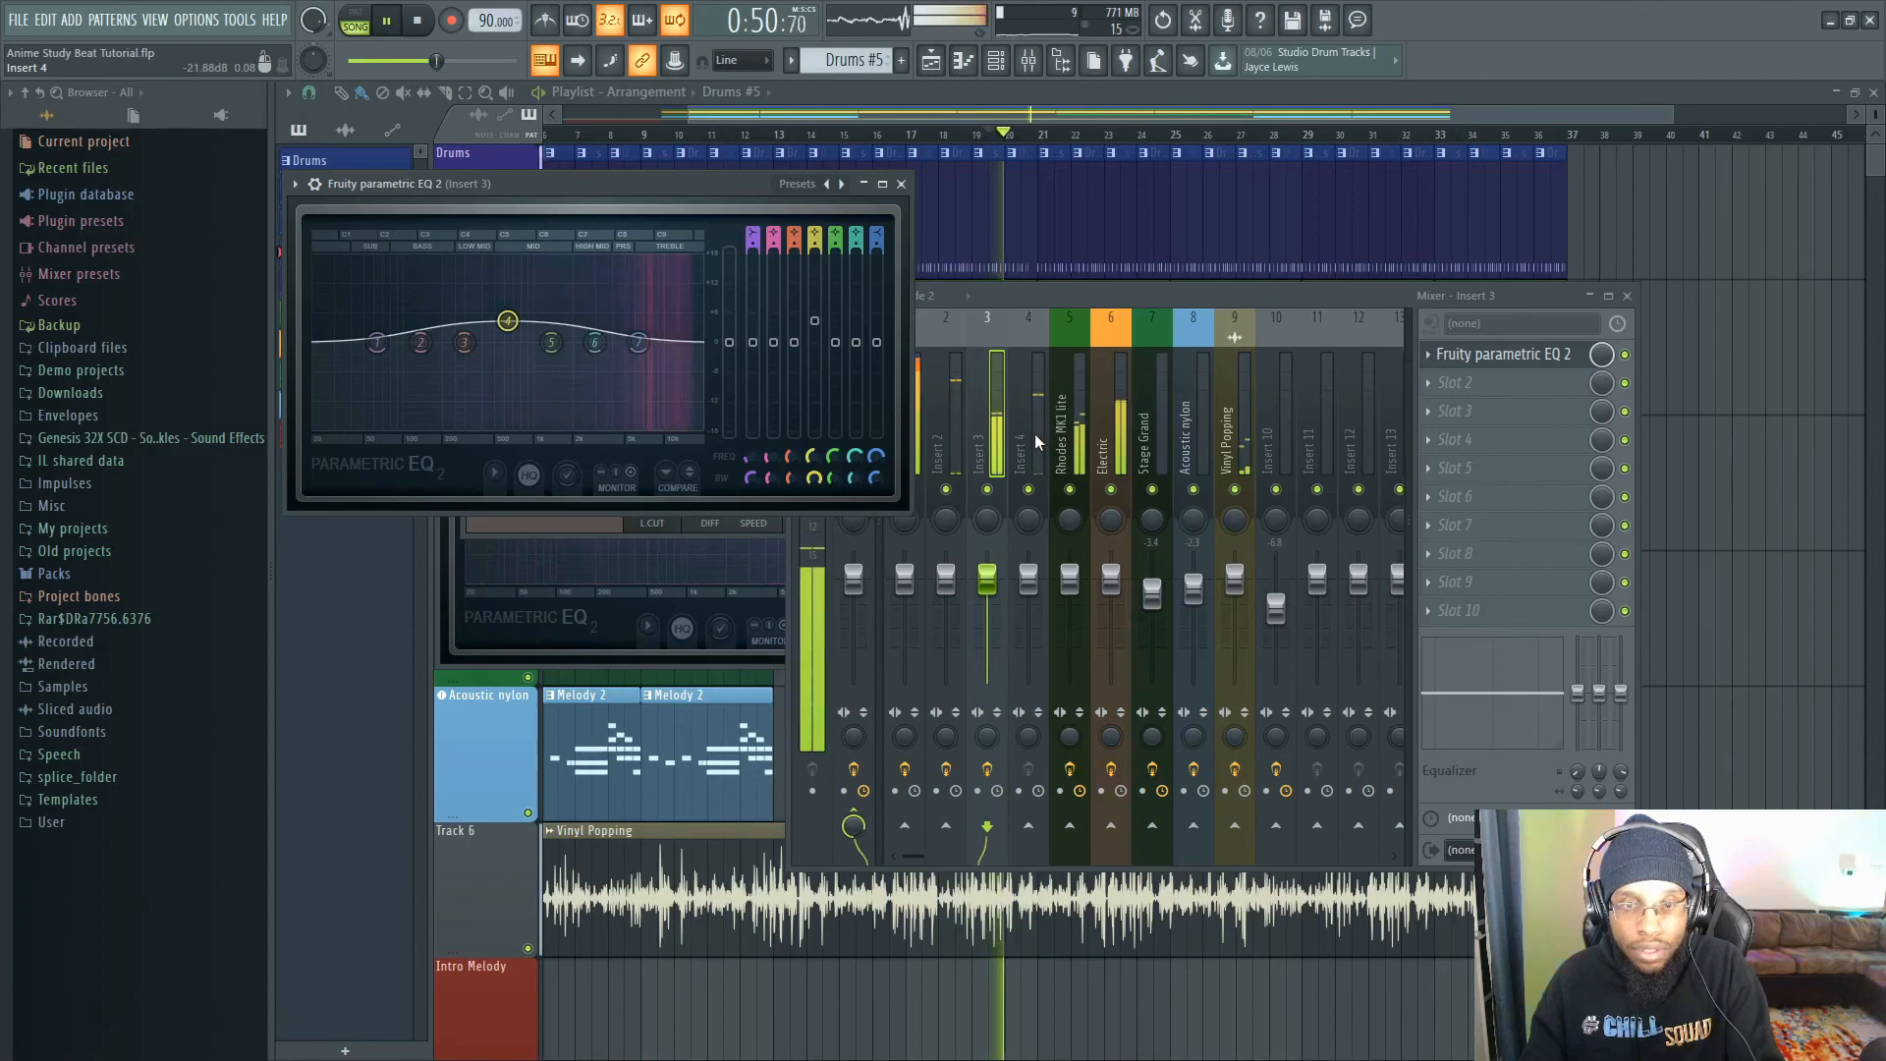
# - Load Fruity Reeverb 2 in the first slot of Insert 4 and reduce its mix level to 76%
pyautogui.click(1035, 433)
pyautogui.click(1426, 355)
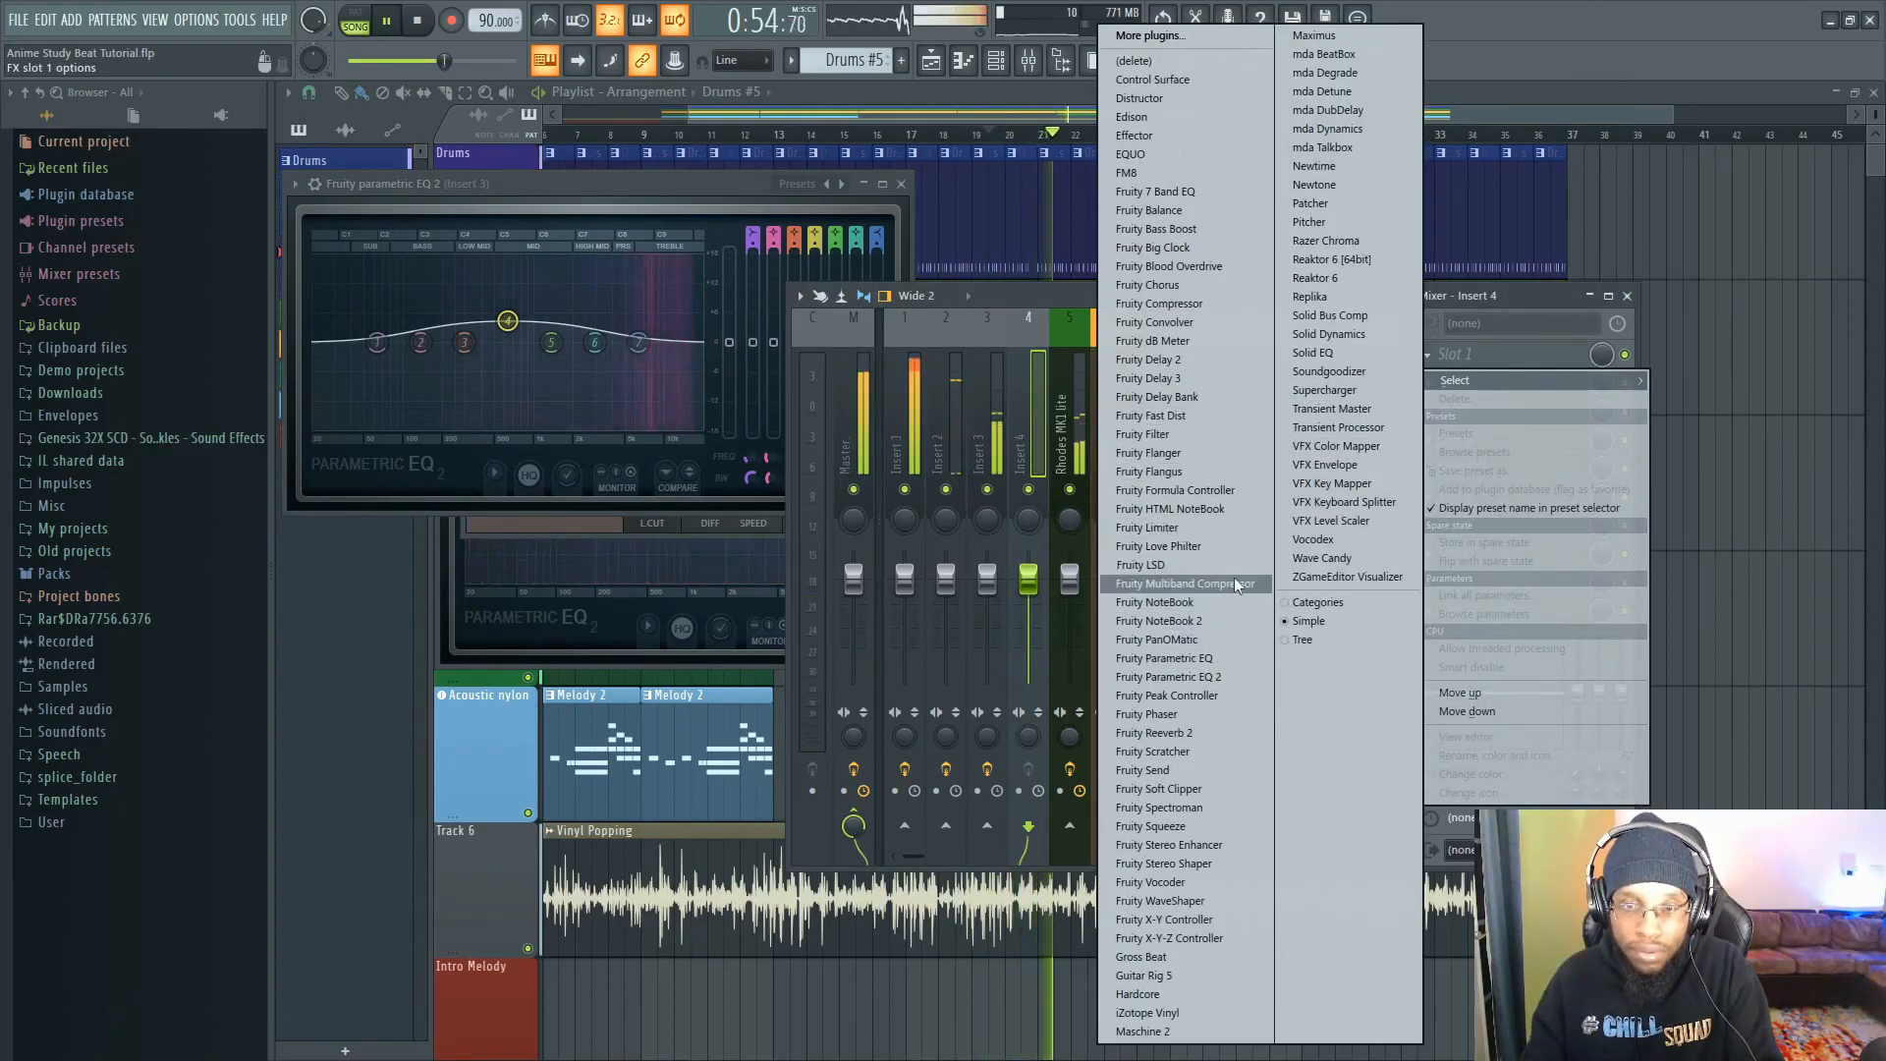
pyautogui.click(1199, 735)
pyautogui.press('space')
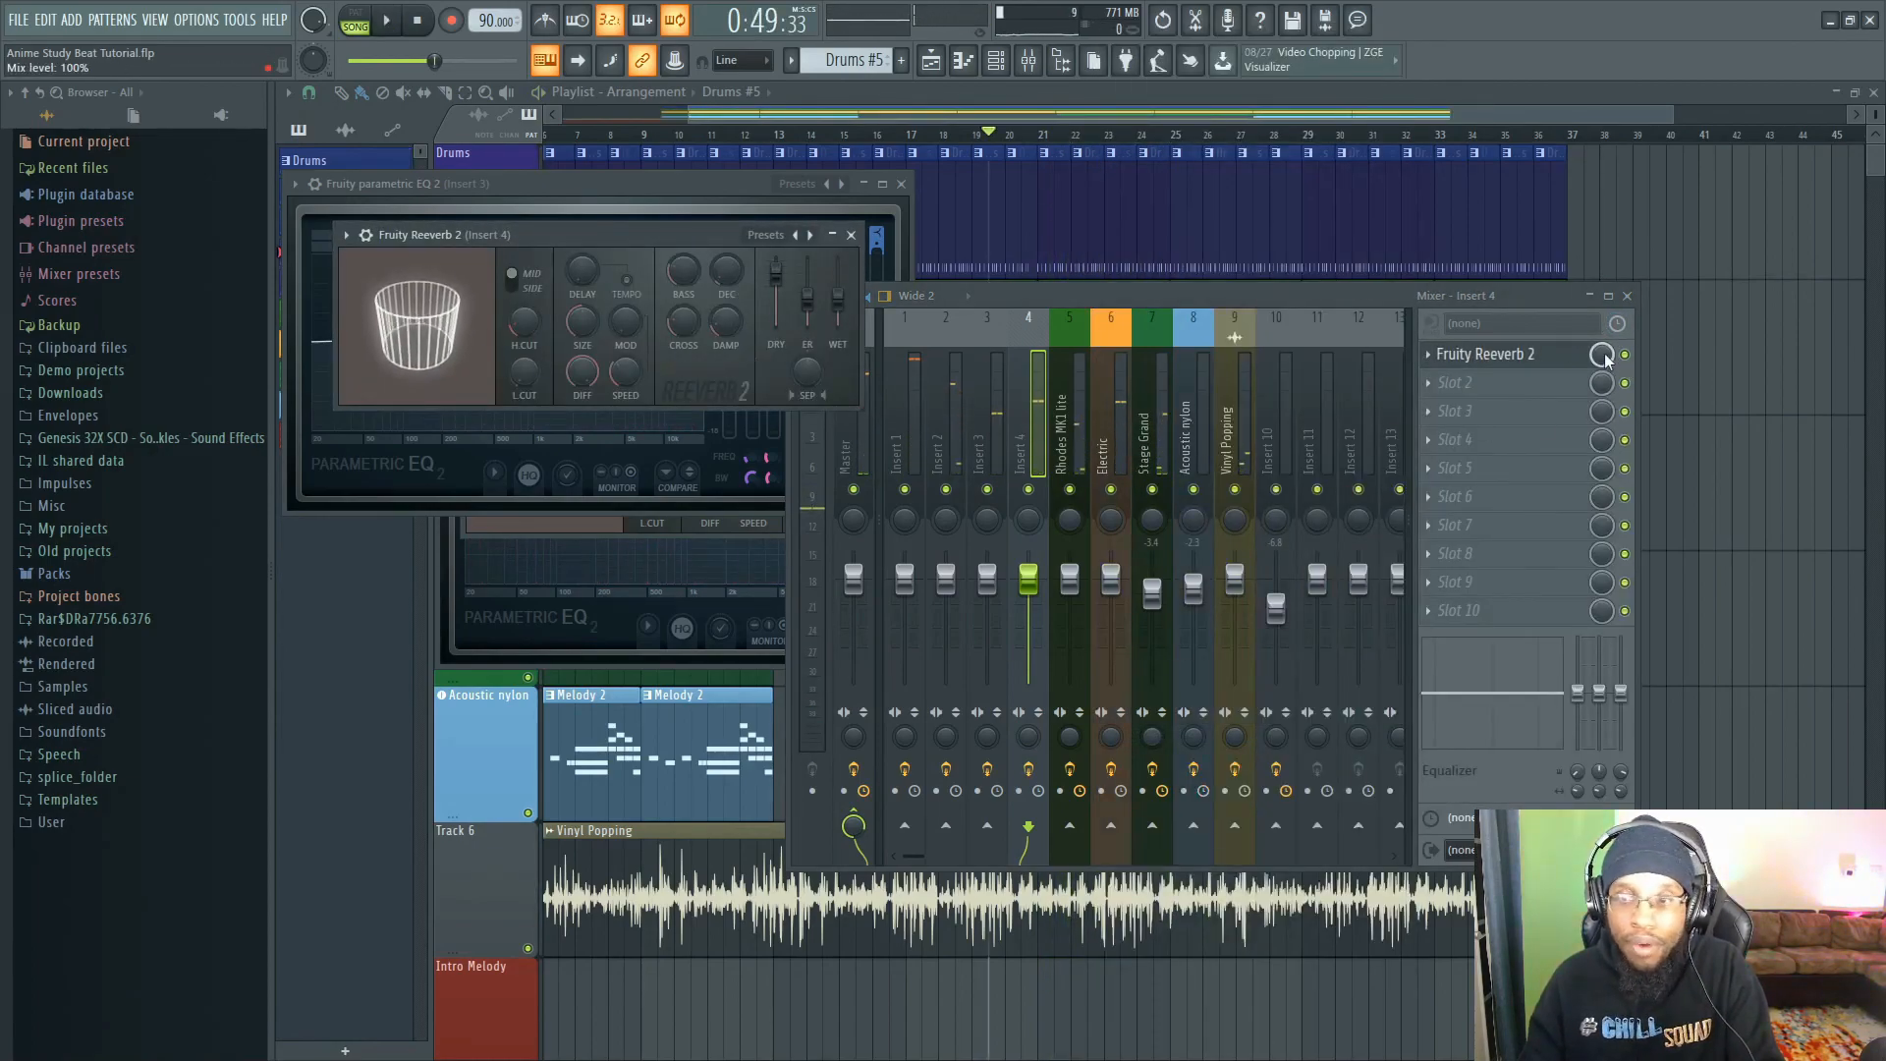
pyautogui.moveTo(1607, 362); pyautogui.dragTo(1607, 381)
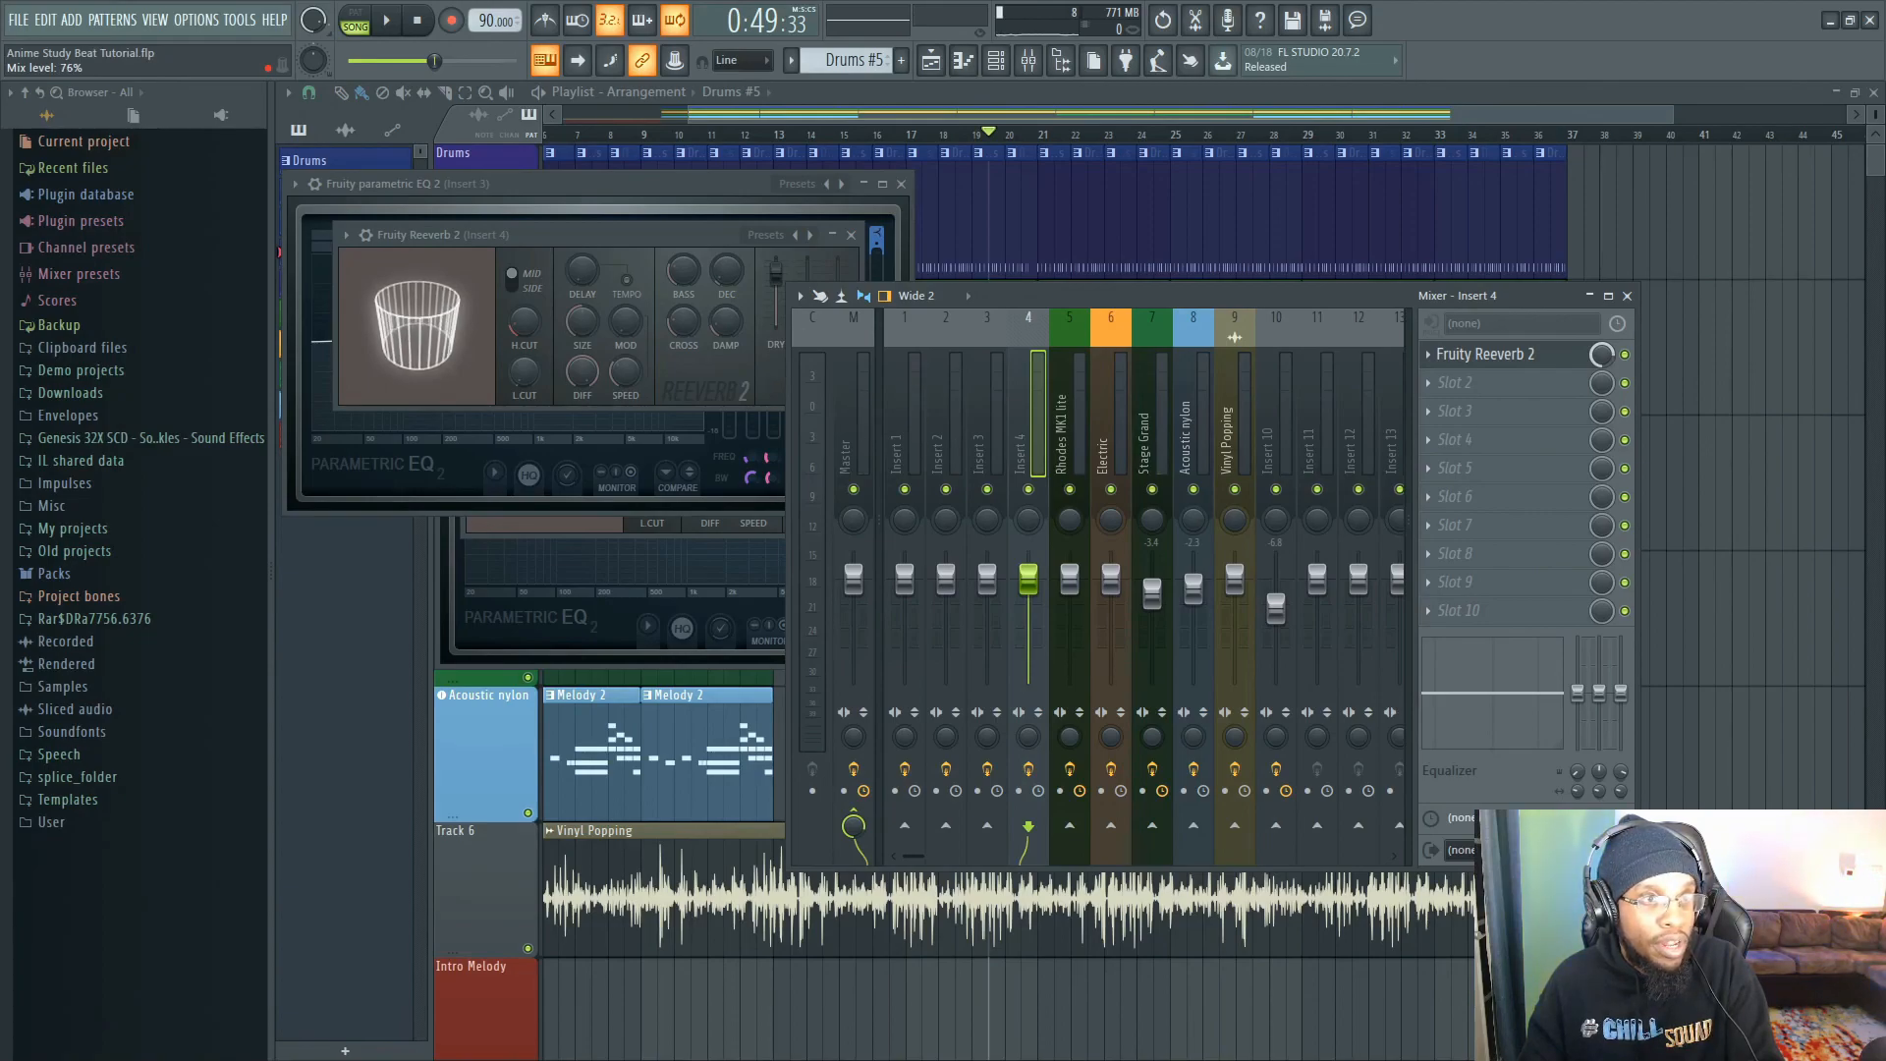
pyautogui.press('space')
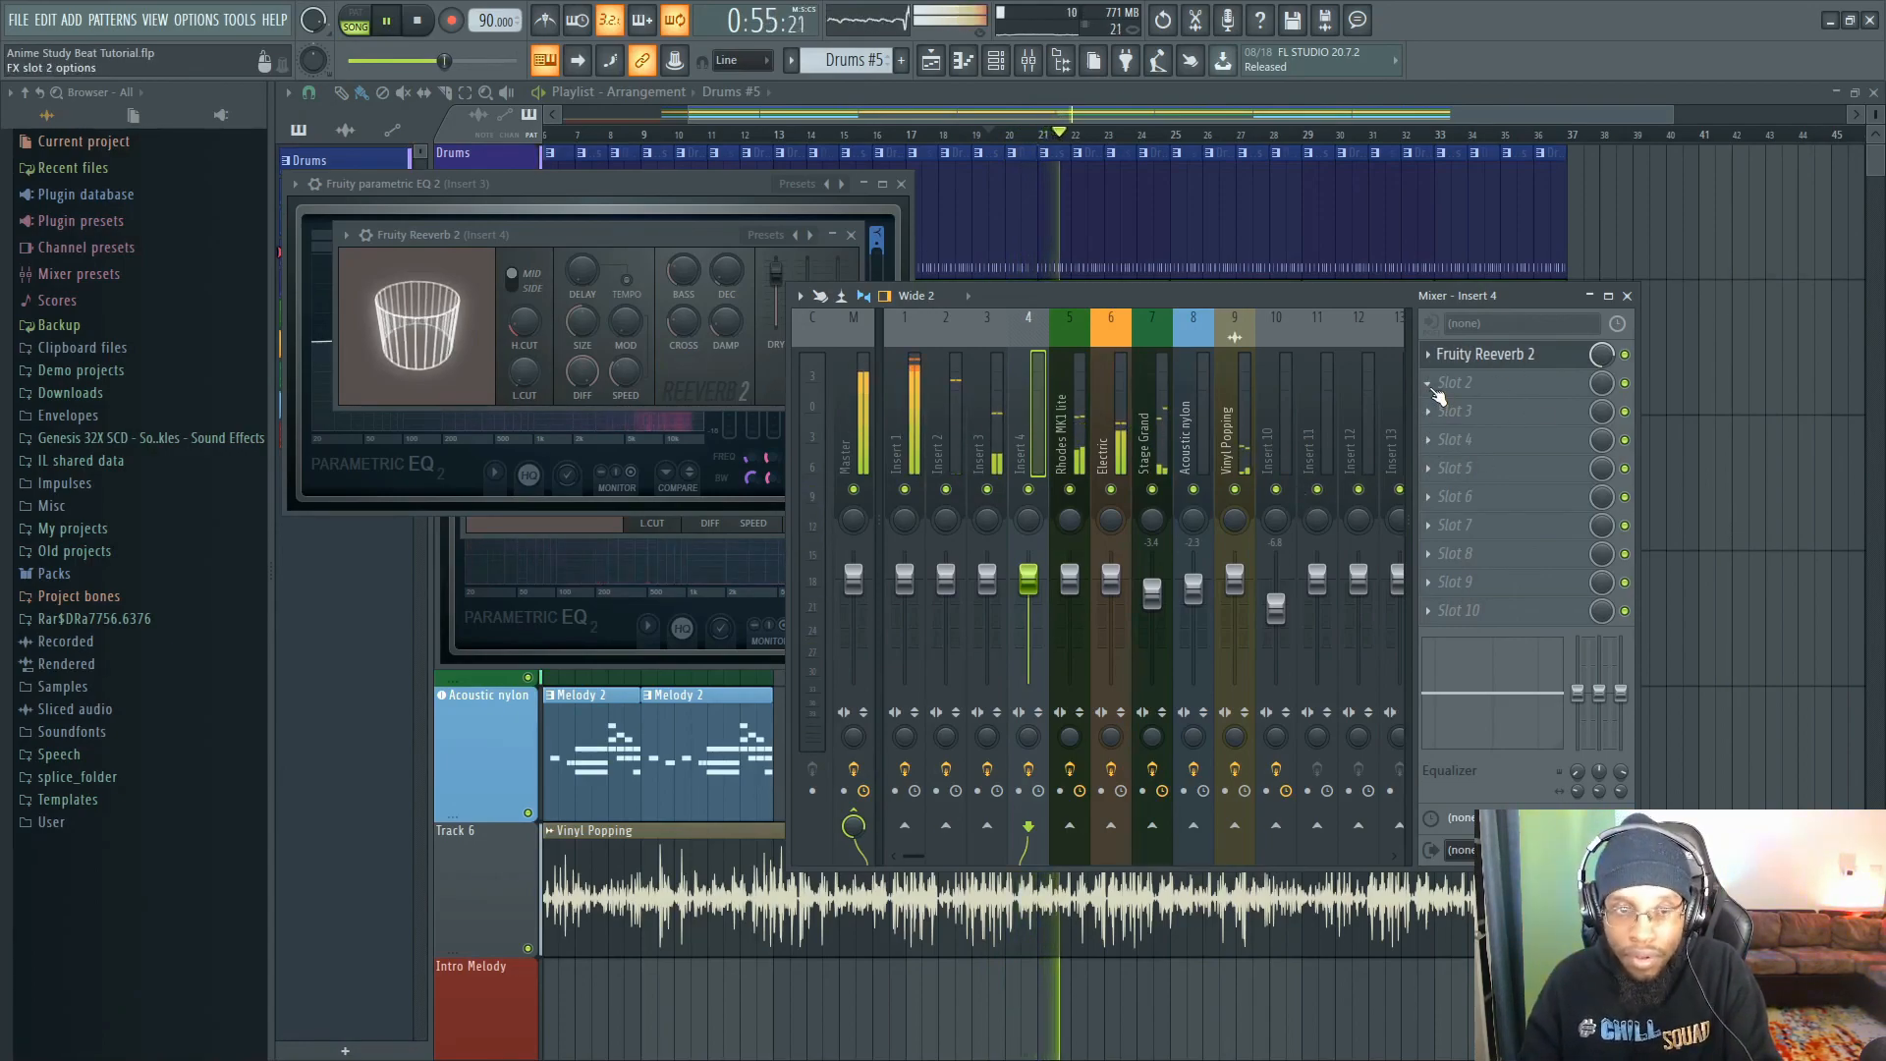
# - Load Fruity Delay 2 after the reverb on Insert 4 and reduce its mix level to about 7%
pyautogui.click(1437, 394)
pyautogui.moveTo(1463, 409)
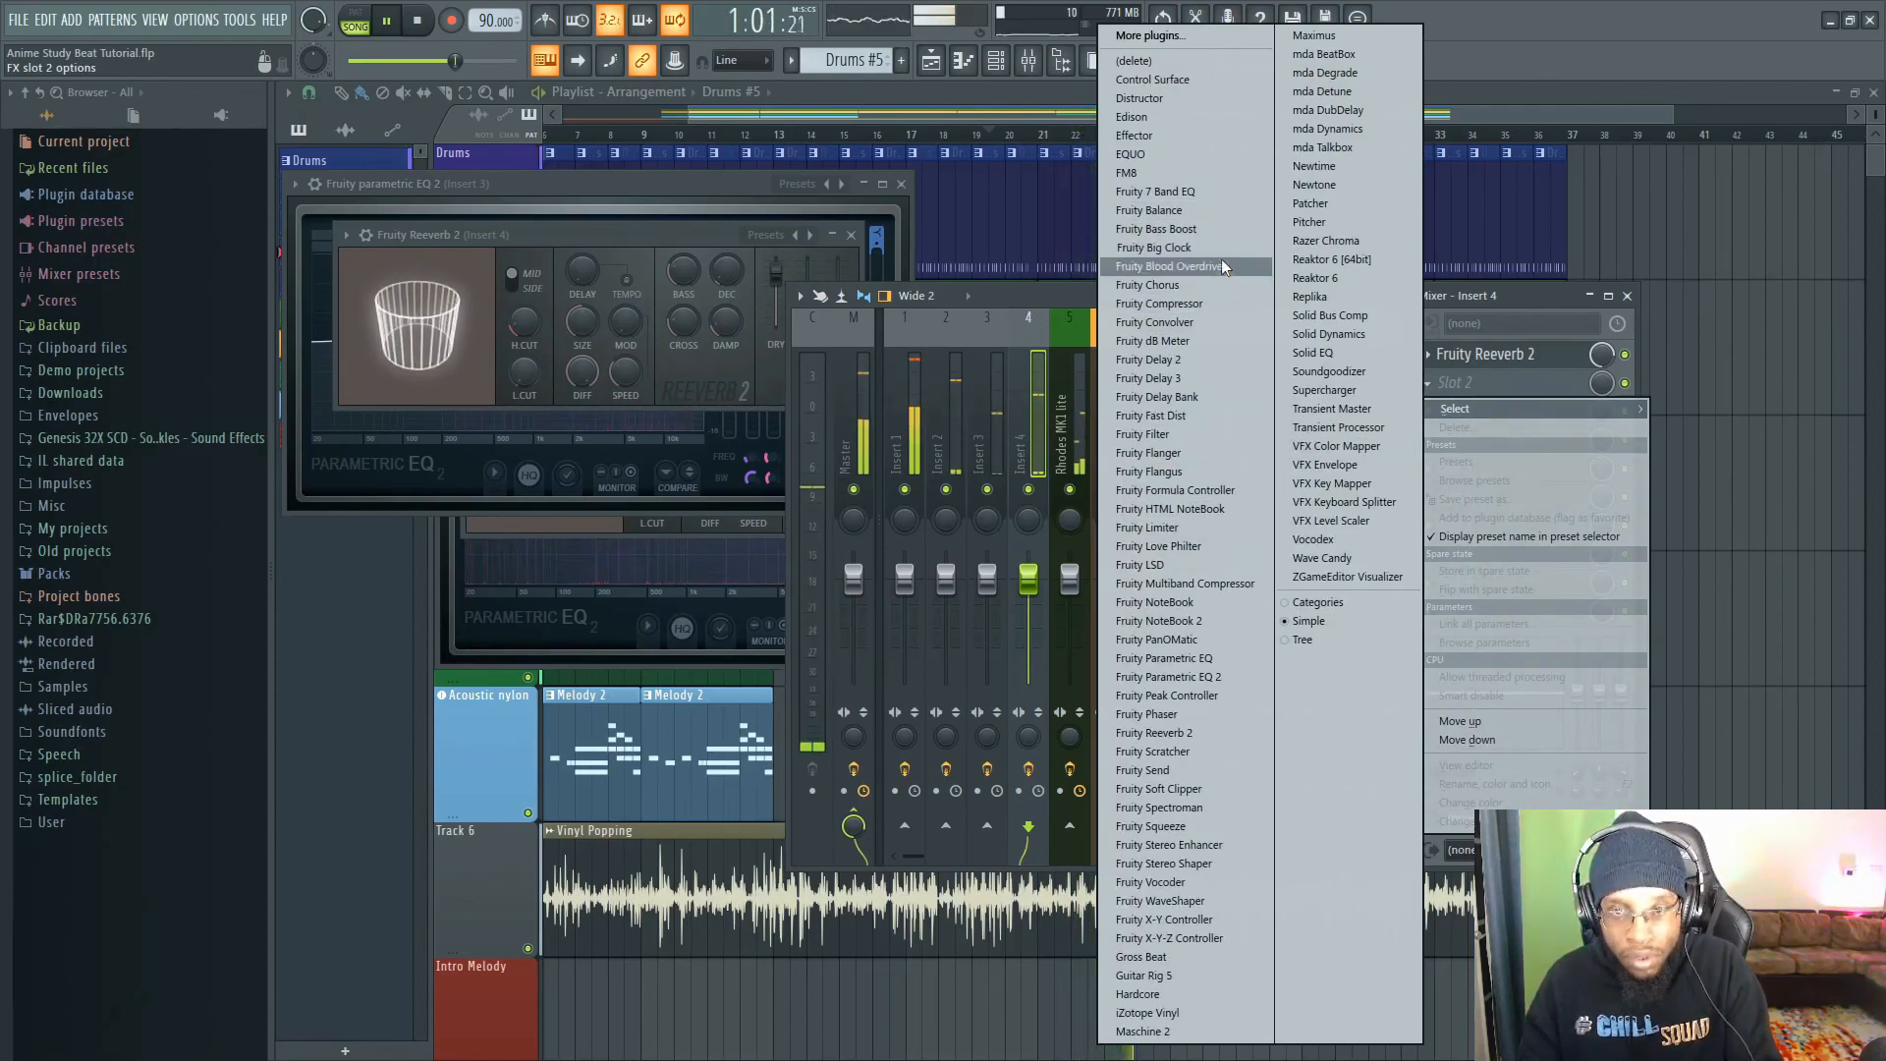
pyautogui.click(1213, 359)
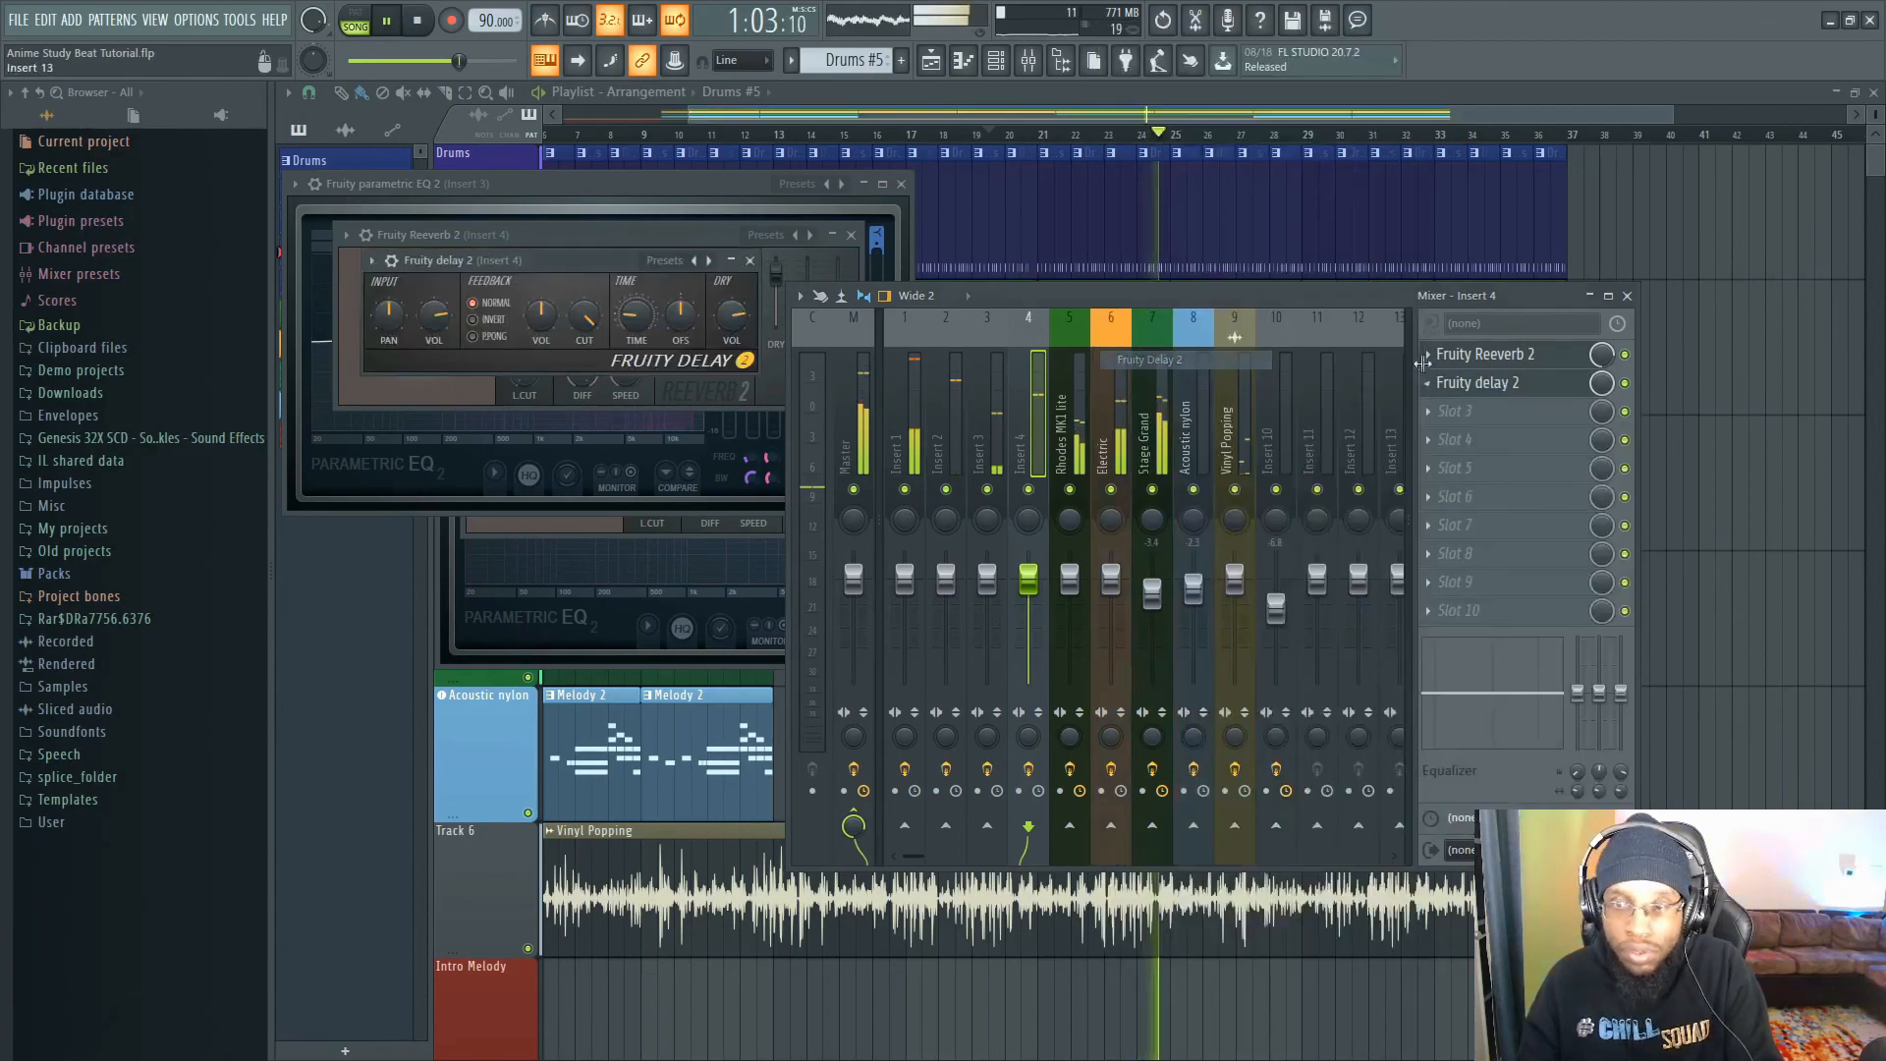
pyautogui.press('space')
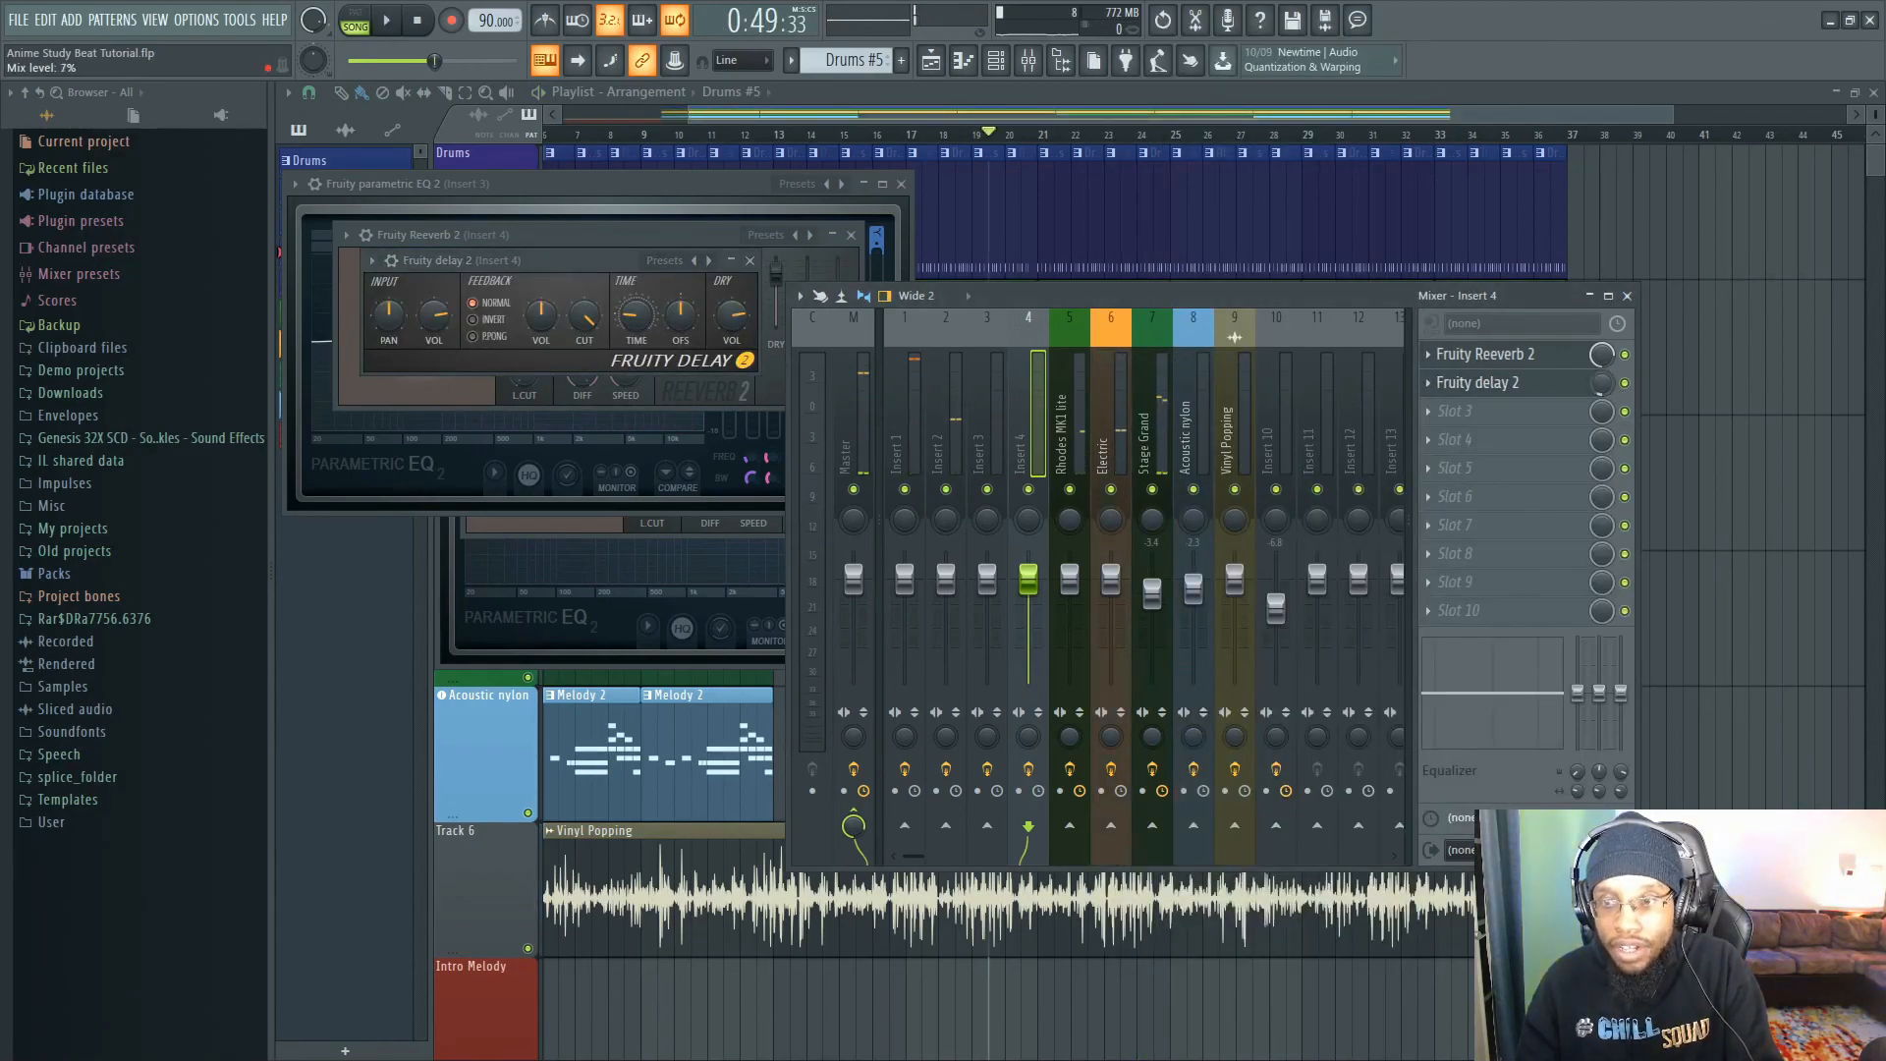
# - Play the mix and lower the Stage Grand track's volume to 80% (-4.8 dB)
pyautogui.press('space')
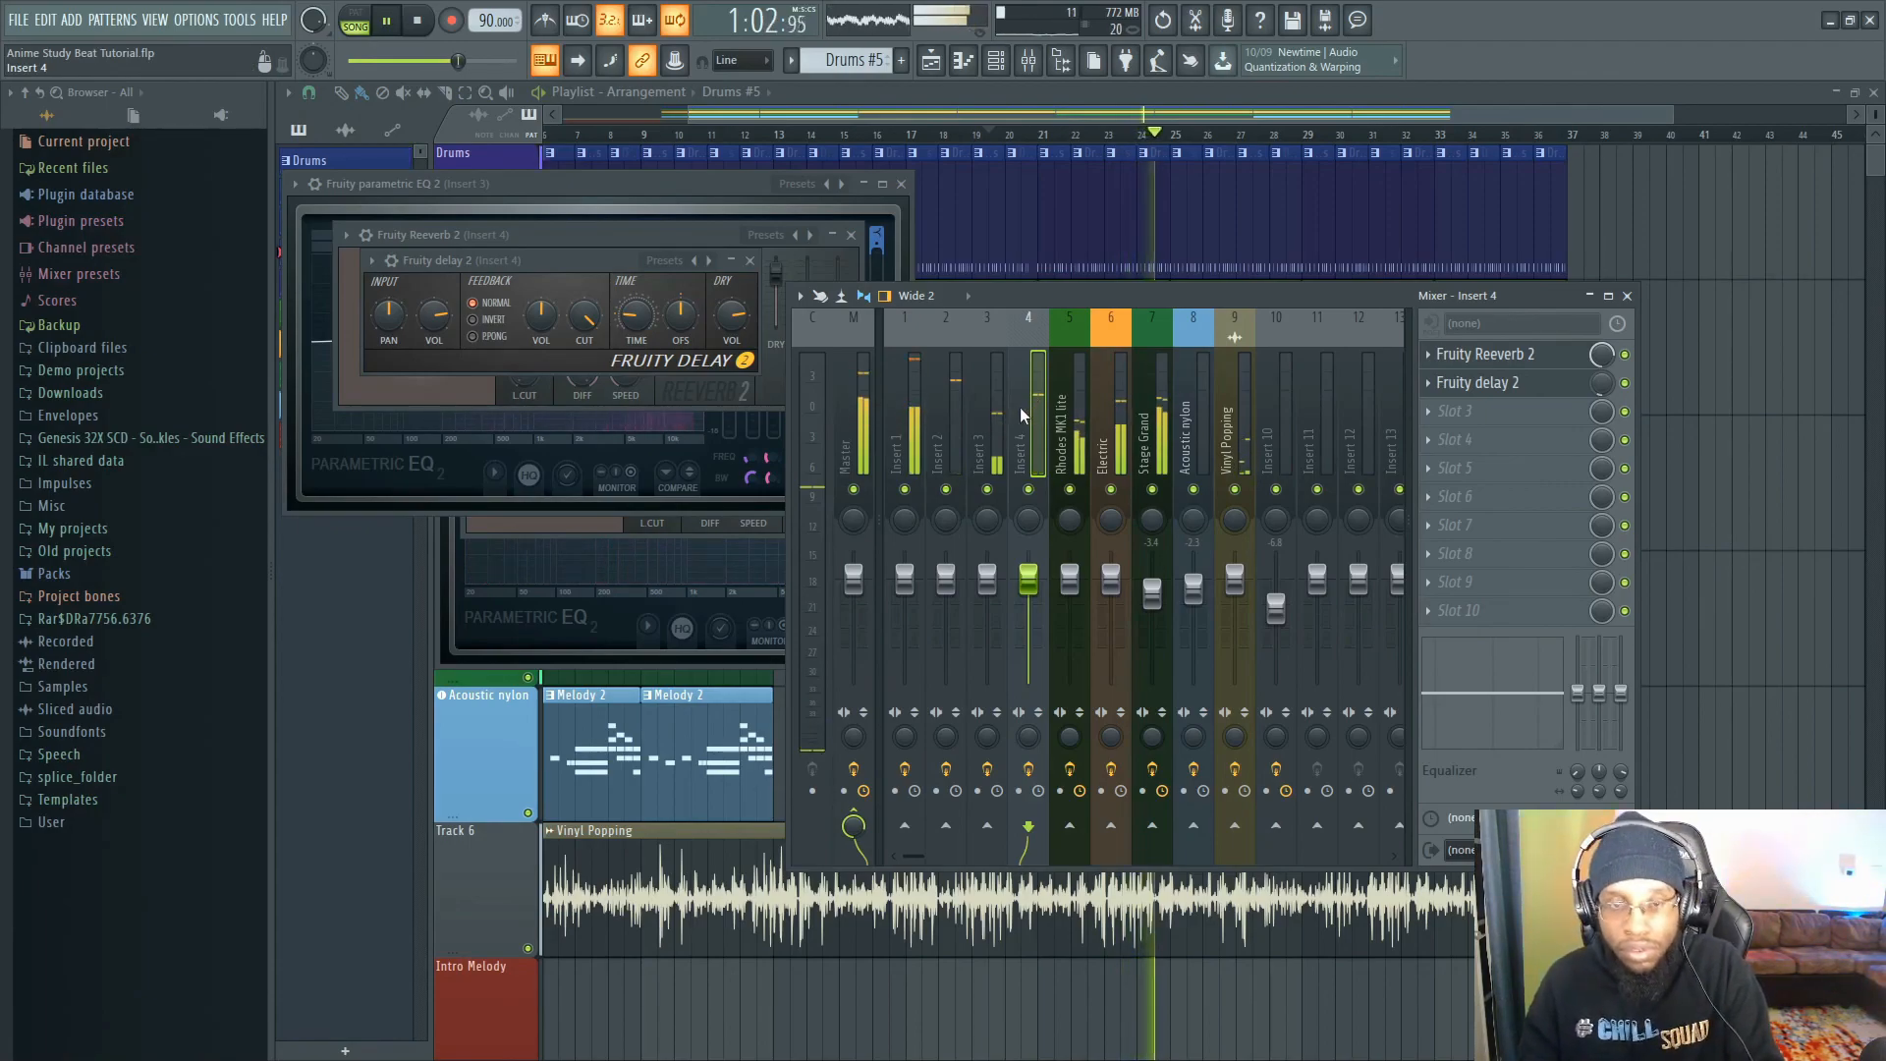
pyautogui.press('space')
pyautogui.click(1155, 595)
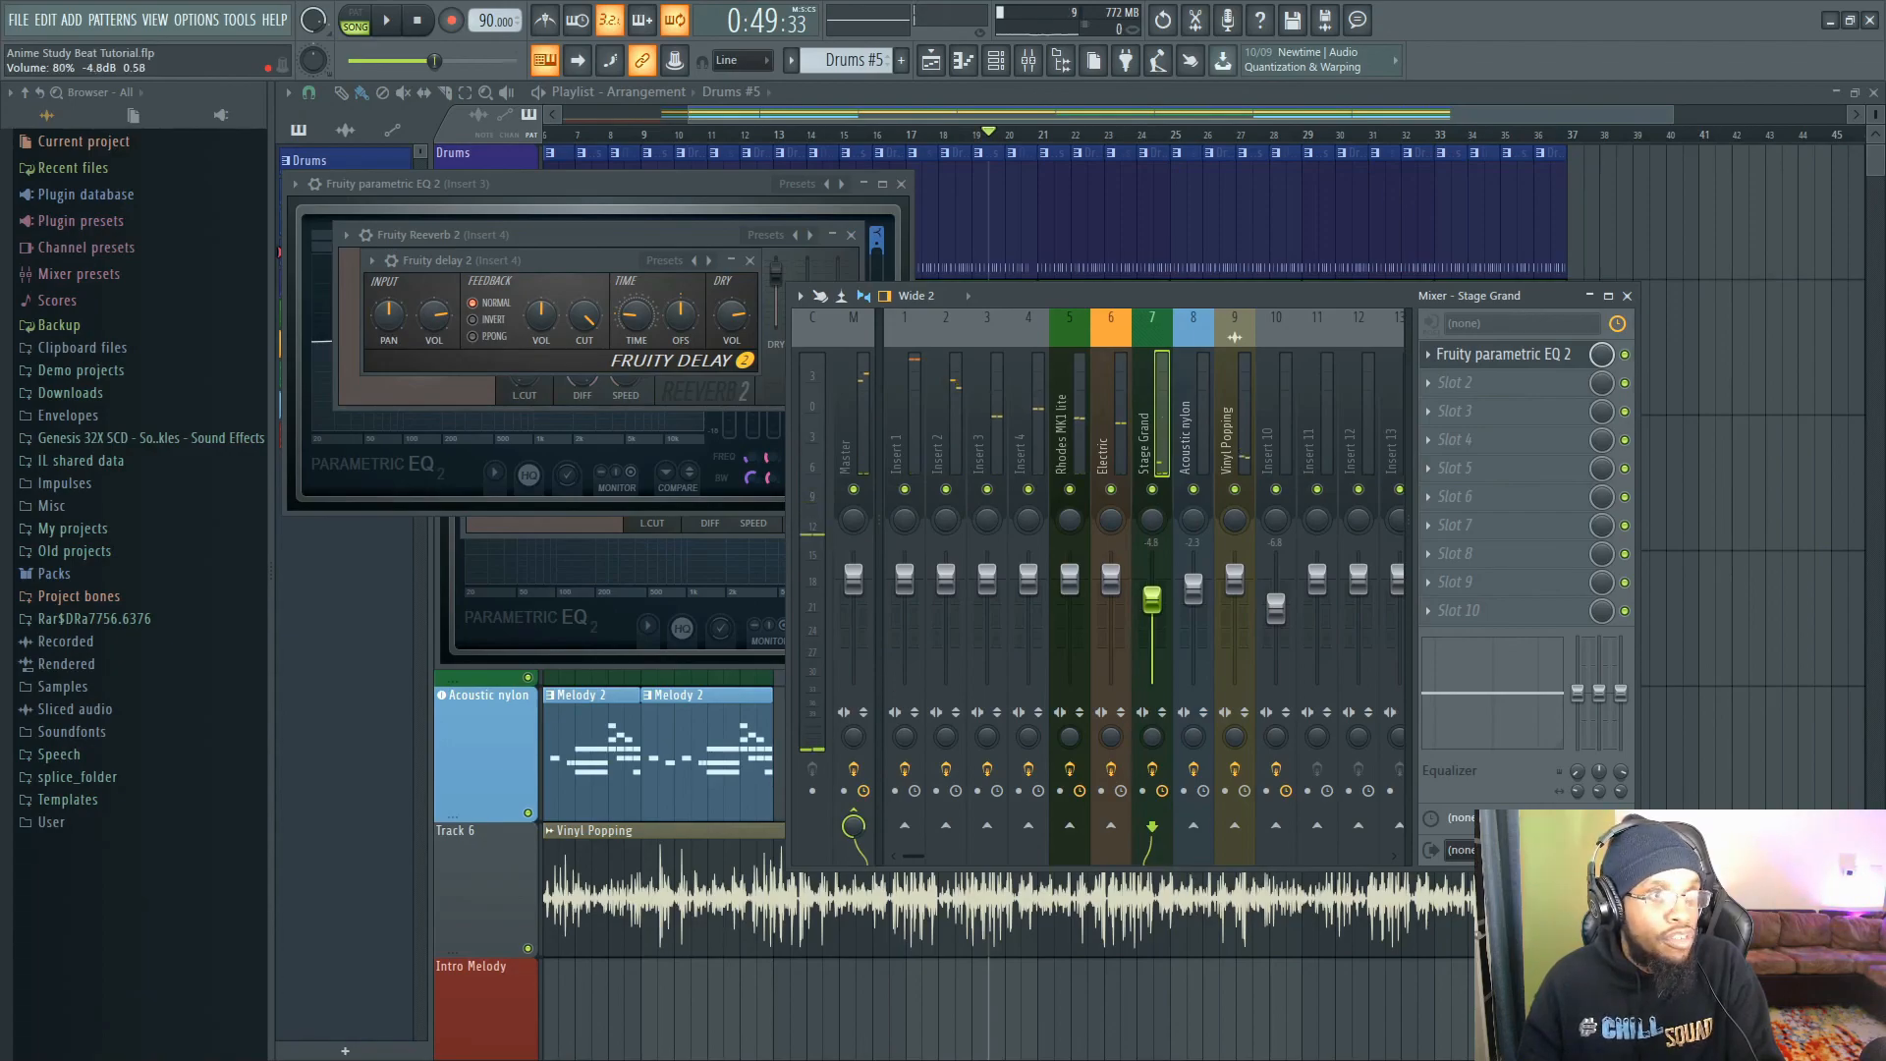